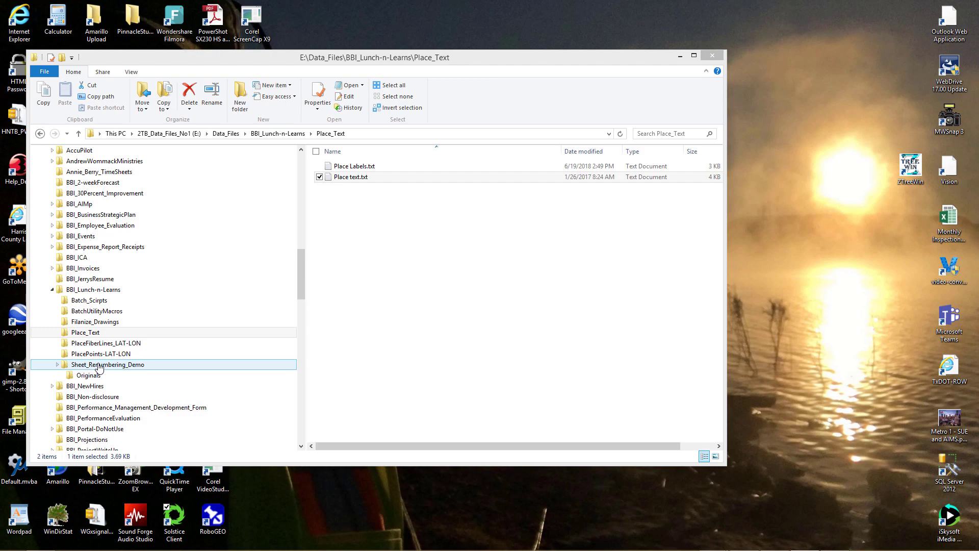
Step: Look through the contents of the Sheet_Renumbering_Demo, BatchUtilityMacros and Batch_Scirpts folders
left_click(98, 365)
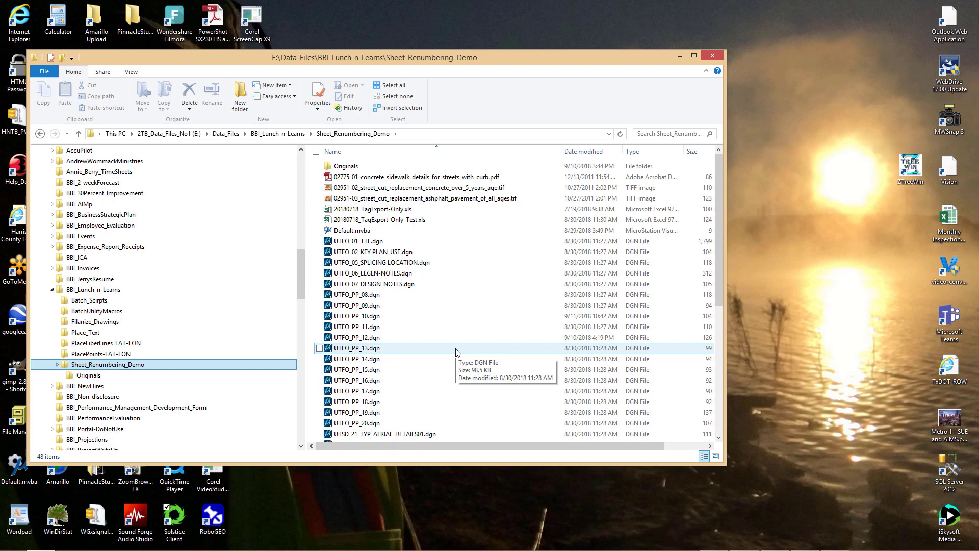
left_click(455, 351)
scroll(456, 351, "down", 7)
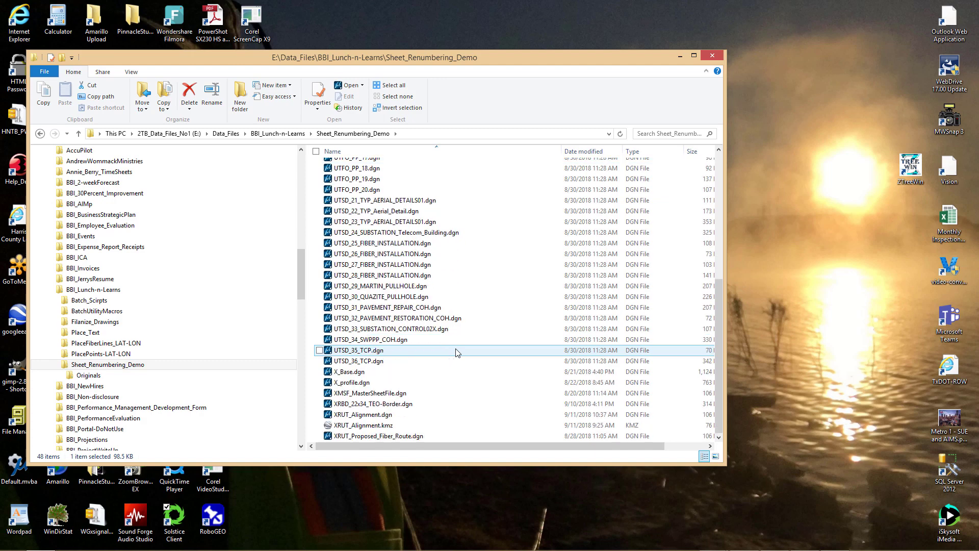
scroll(456, 352, "up", 7)
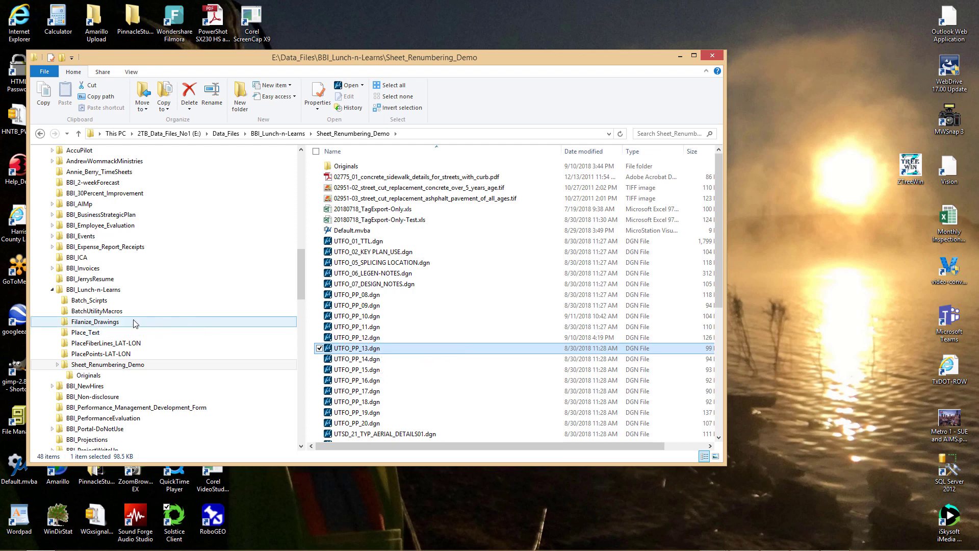
left_click(100, 312)
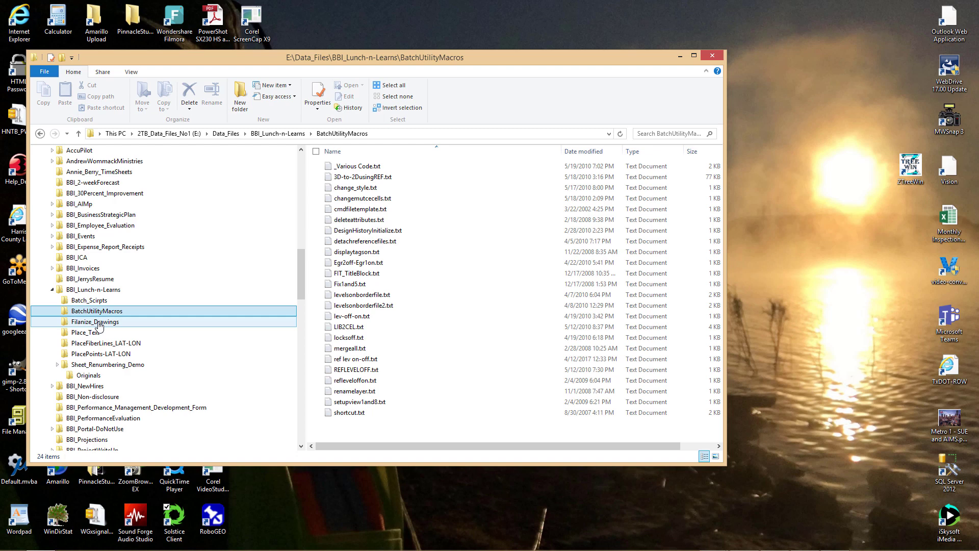
left_click(100, 305)
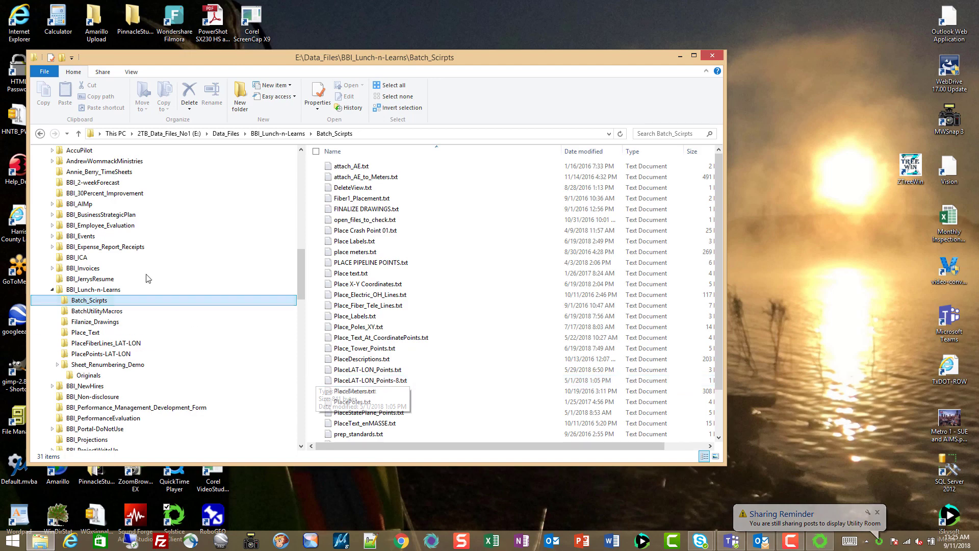
Step: Open XRUT_Alignment.dgn from the Sheet_Renumbering_Demo folder in MicroStation
left_click(122, 365)
left_click(456, 360)
scroll(456, 361, "down", 2)
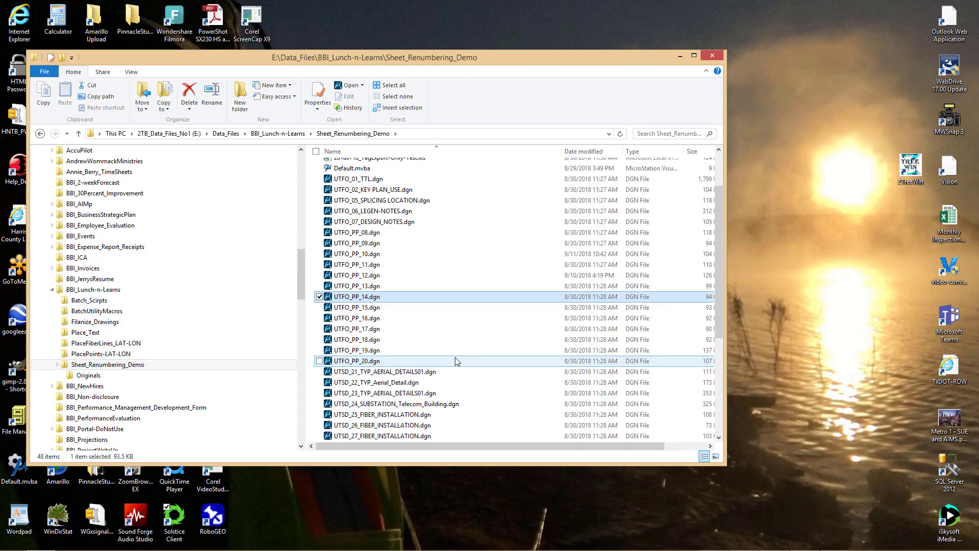
scroll(456, 361, "down", 5)
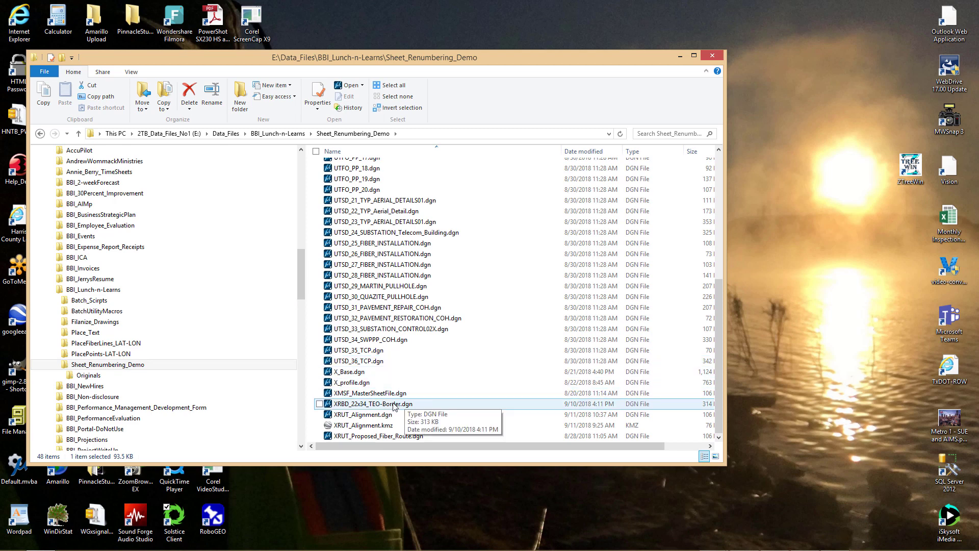
double_click(378, 415)
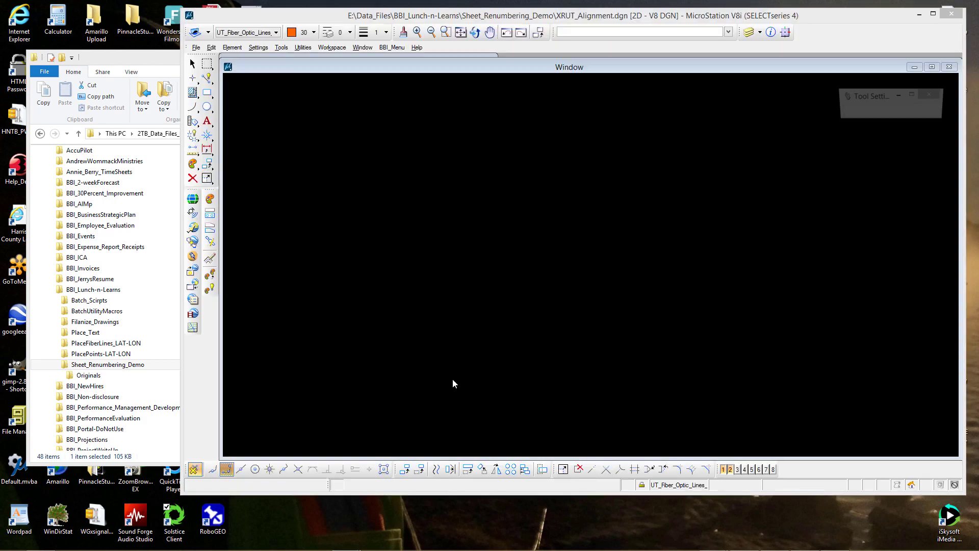
Step: Open the Cell Library dialog over the alignment drawing and view its list of available cell library files
scroll(498, 160, "up", 4)
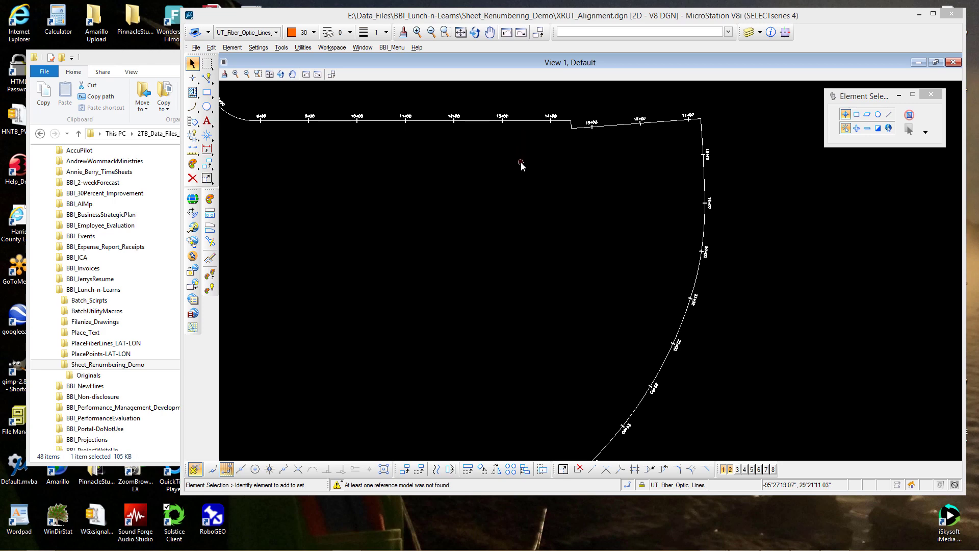
scroll(577, 111, "up", 8)
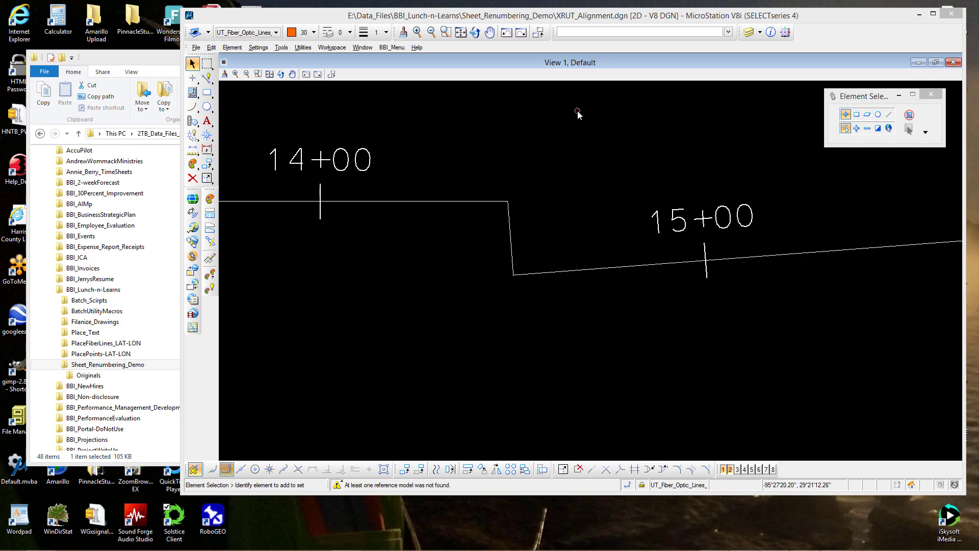
scroll(577, 110, "down", 8)
middle_click_drag(559, 218, 477, 258)
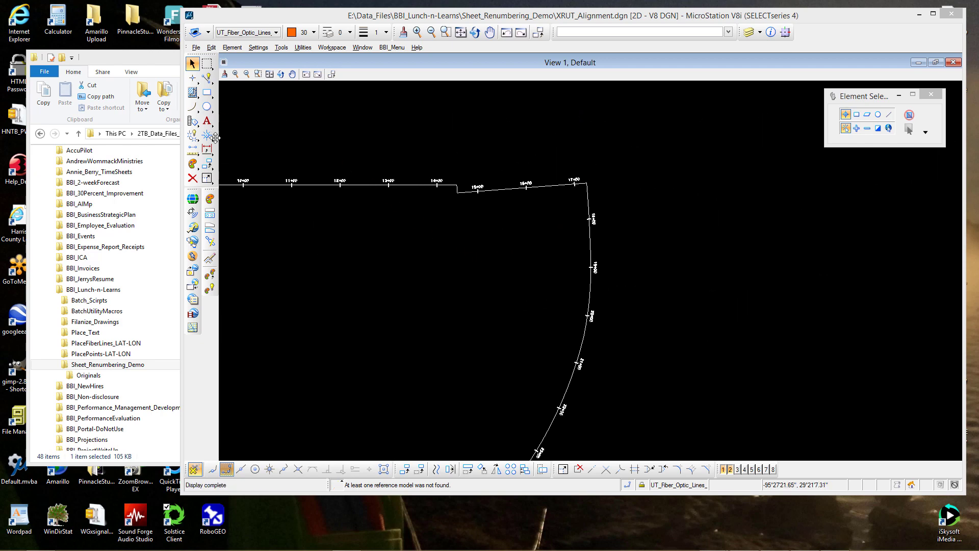
left_click(233, 48)
left_click(239, 69)
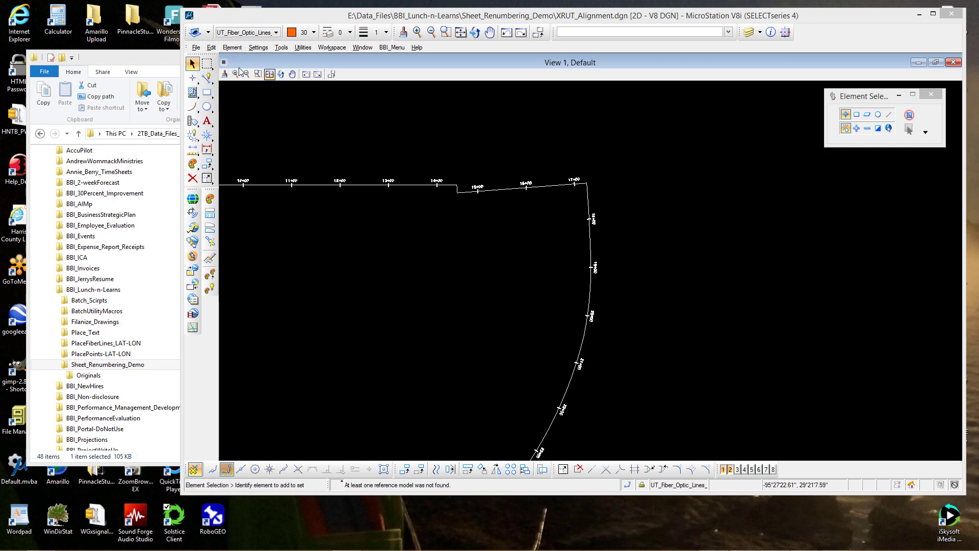
mouse_move(334, 144)
left_mouse_down()
mouse_move(448, 120)
mouse_move(469, 105)
left_mouse_up()
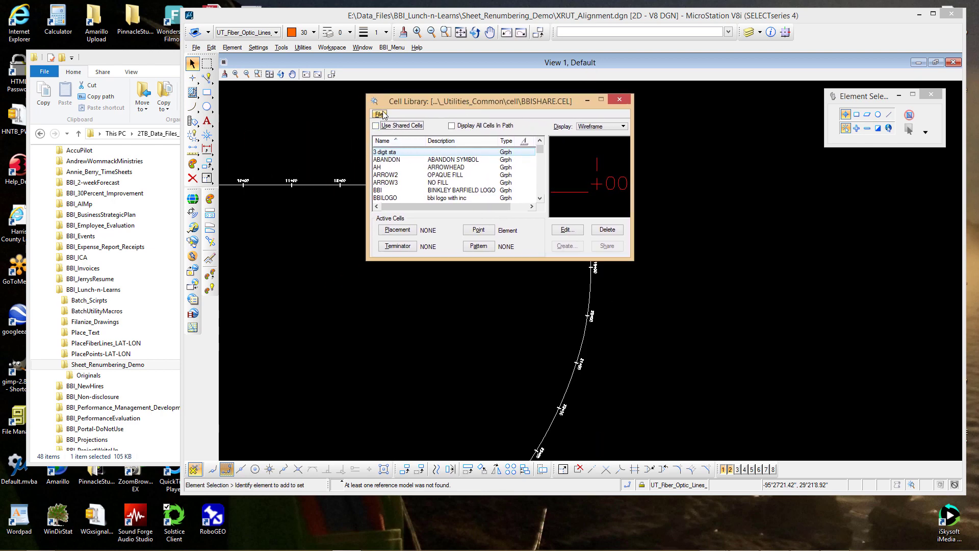
left_click(382, 115)
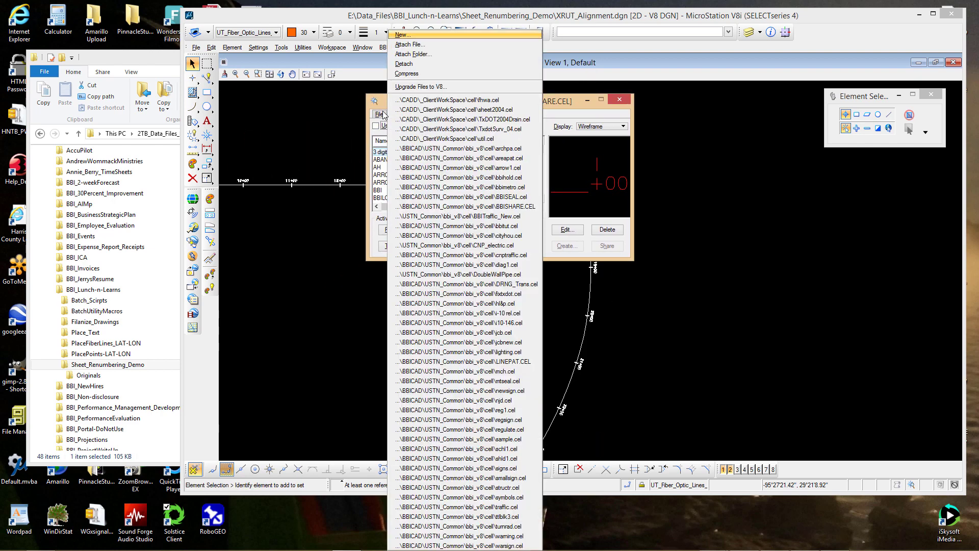
left_click(384, 115)
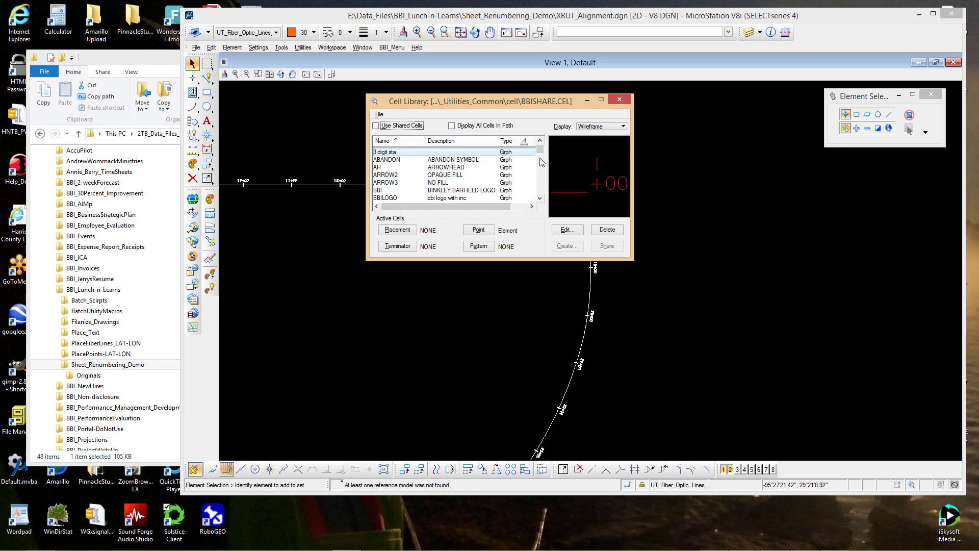
mouse_move(539, 149)
left_mouse_down()
mouse_move(540, 198)
mouse_move(550, 149)
left_mouse_up()
Step: Turn off Level Overrides for View 1 and move the Cell Library dialog clear of the alignment
left_click(265, 48)
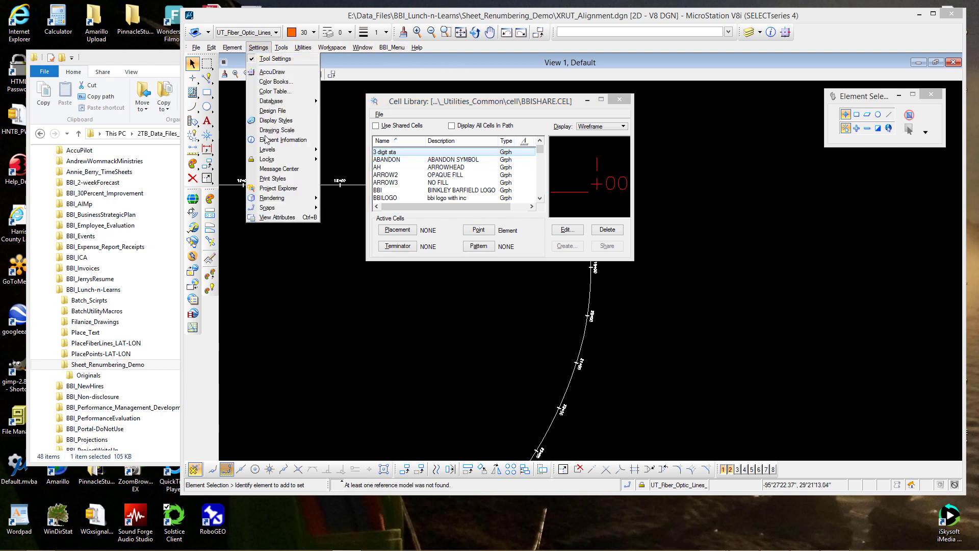
left_click(266, 218)
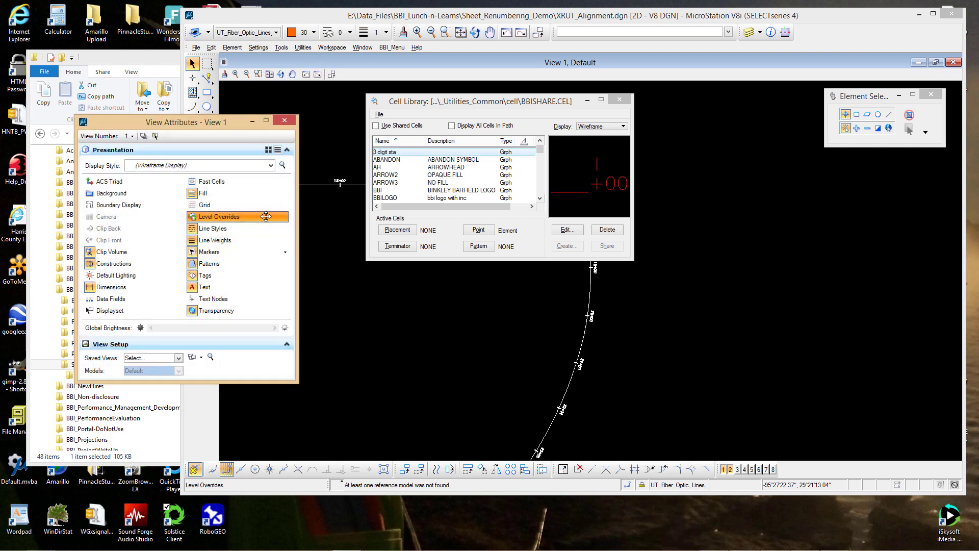
left_click(211, 219)
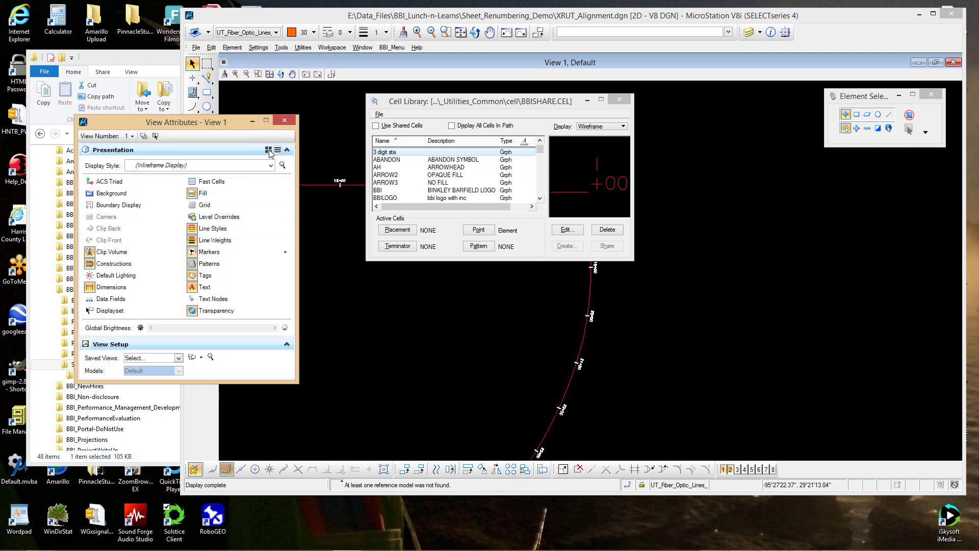
left_click(284, 123)
left_click_drag(453, 102, 715, 90)
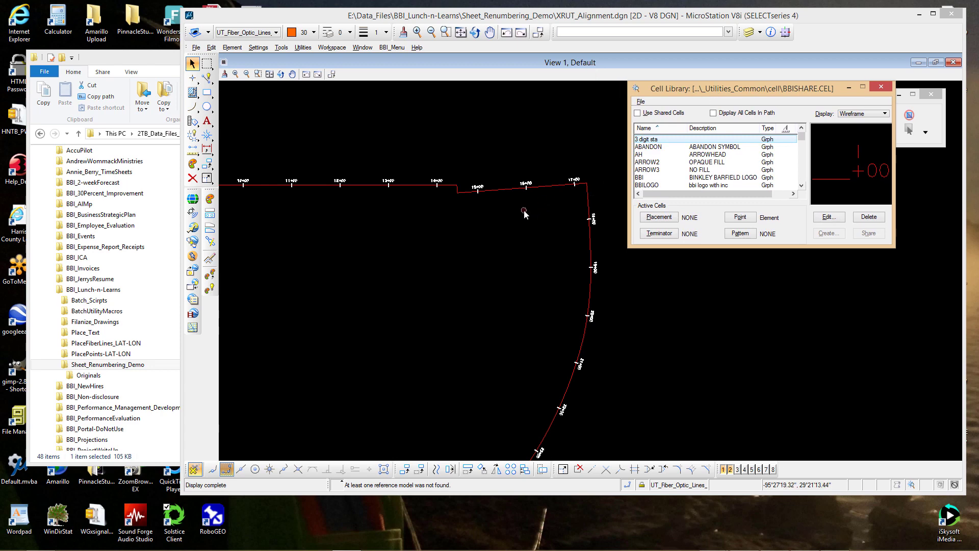
Step: Draw a circle by center about 24 units in diameter below station 14+00, using the current color, style and weight
scroll(461, 179, "up", 5)
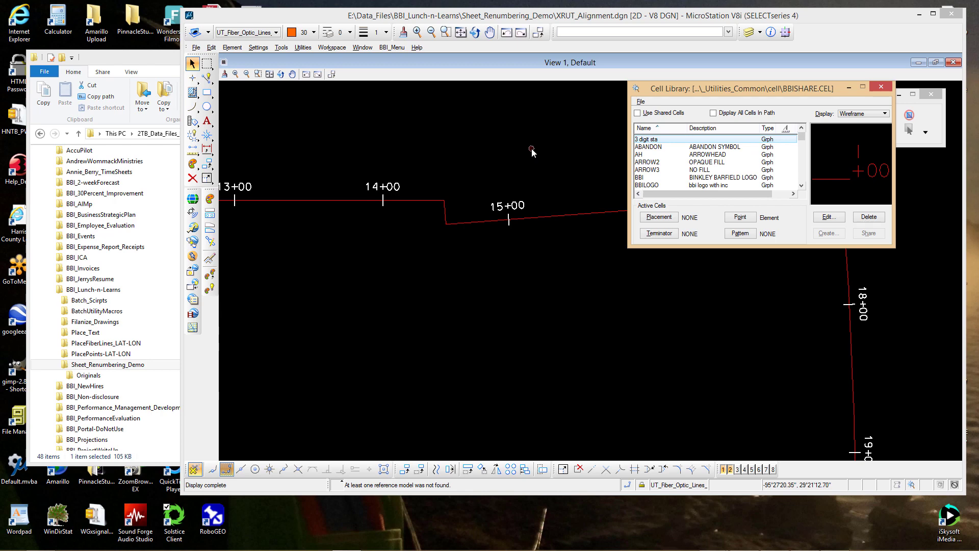
left_click(206, 106)
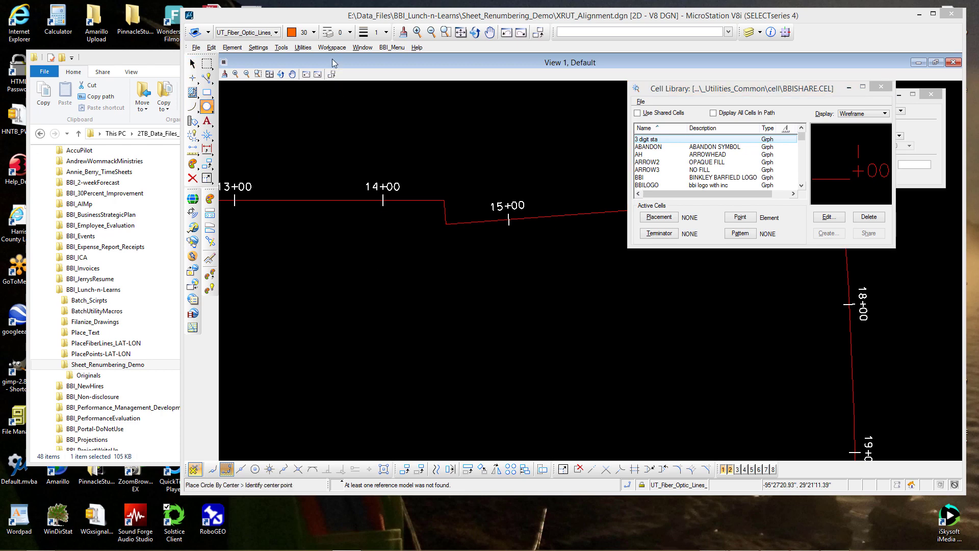
left_click(313, 32)
left_click(327, 32)
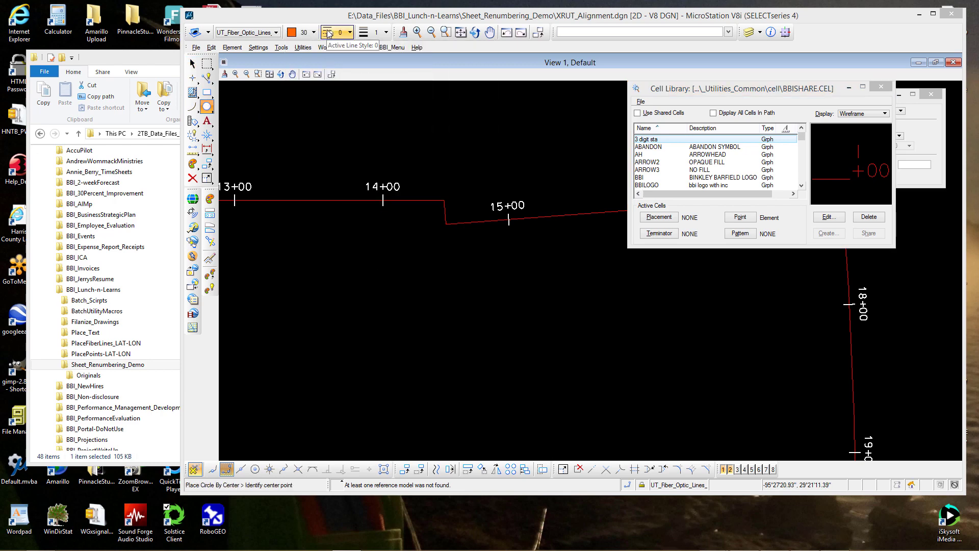
left_click(330, 32)
left_click(336, 63)
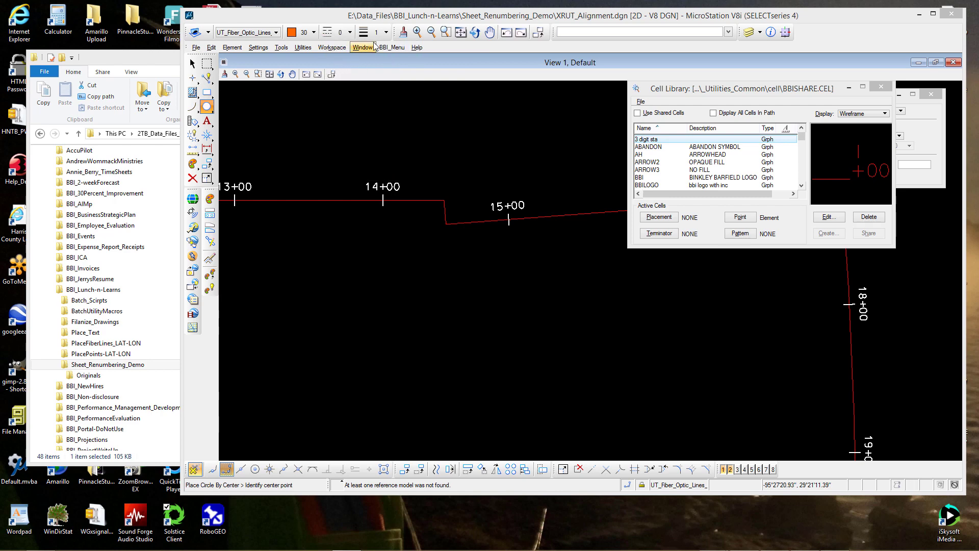
left_click(388, 284)
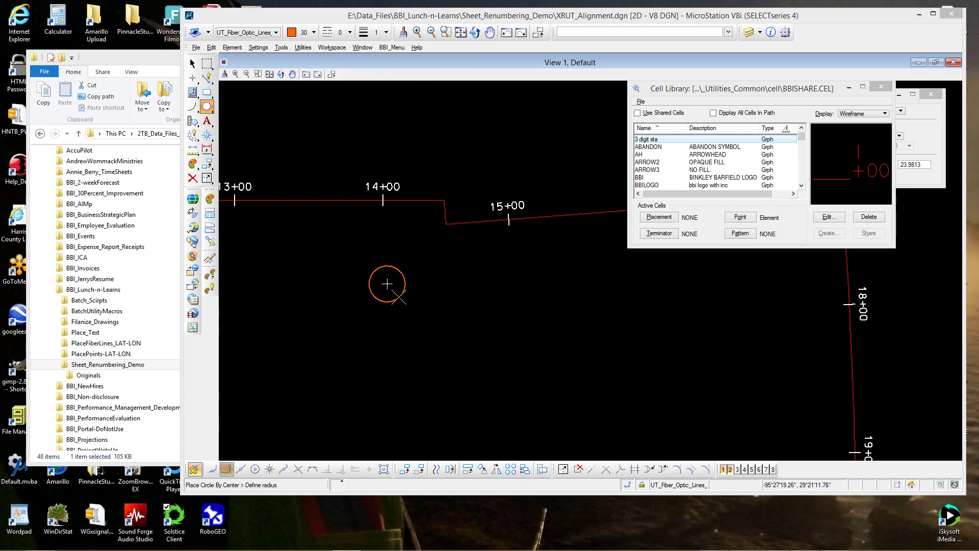
left_click(398, 297)
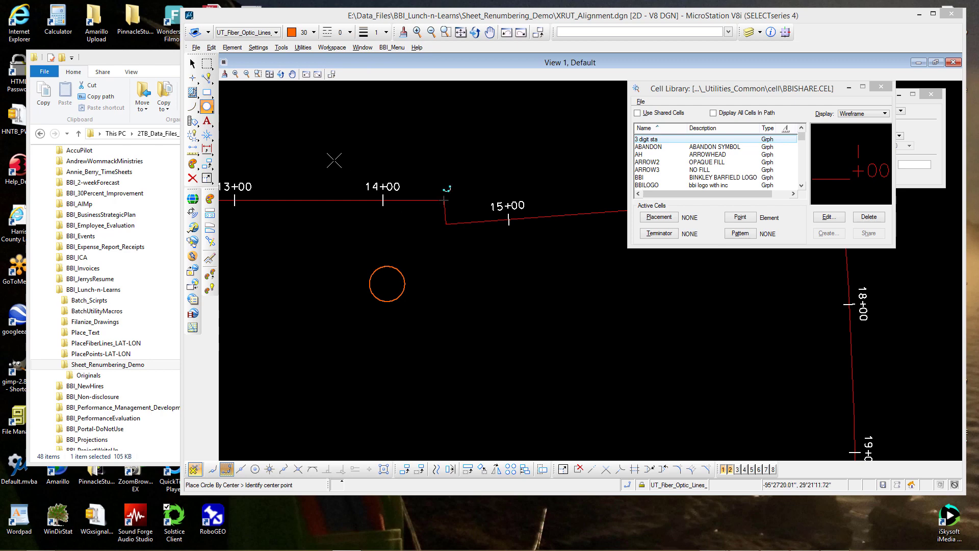
Step: Turn on AccuDraw and draw a short horizontal SmartLine below the circle, slightly longer than the circle's diameter
left_click(206, 92)
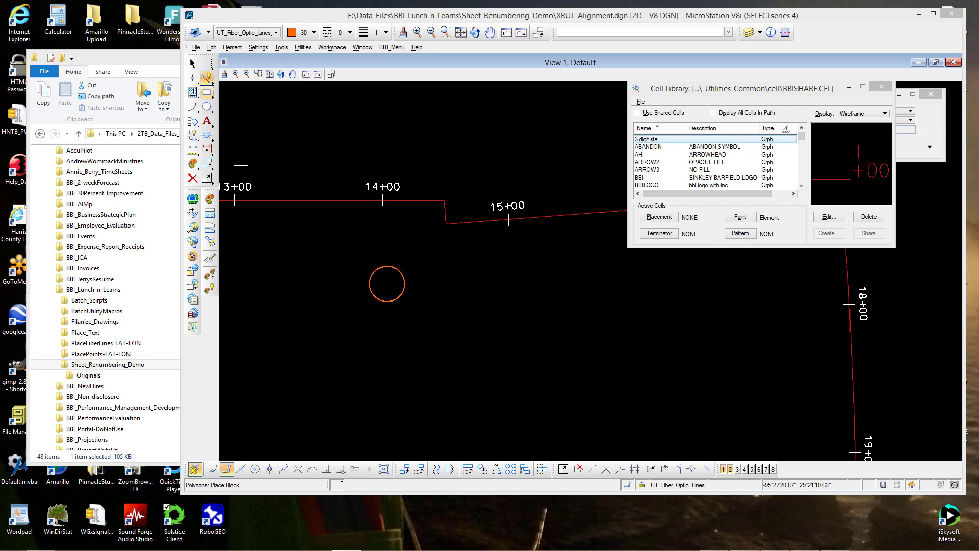
left_click(330, 319)
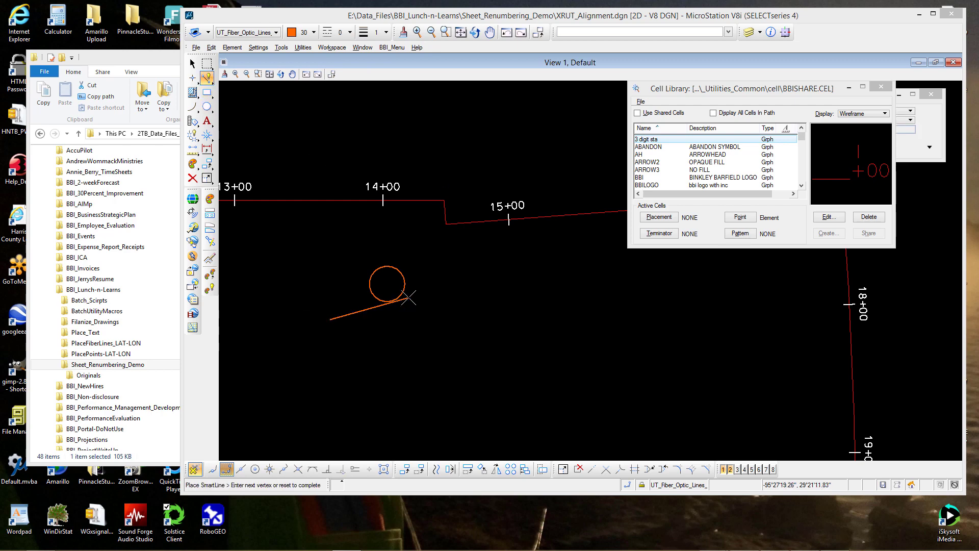
left_click(784, 32)
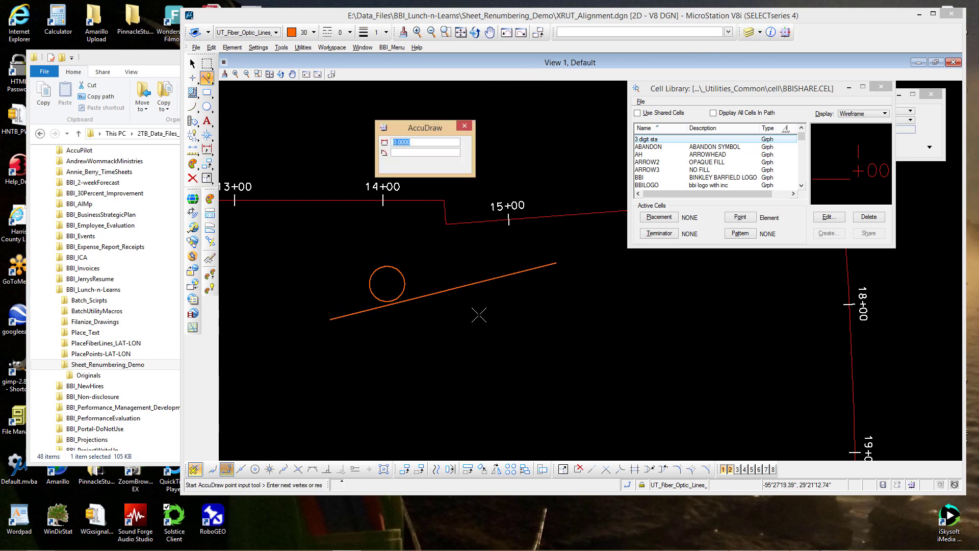
right_click(364, 342)
left_click(320, 331)
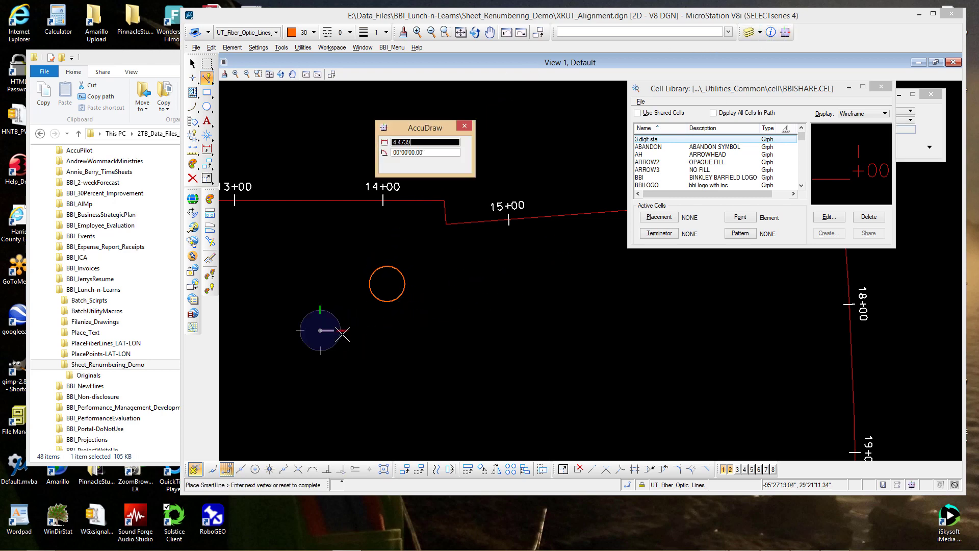
left_click(386, 331)
right_click(387, 332)
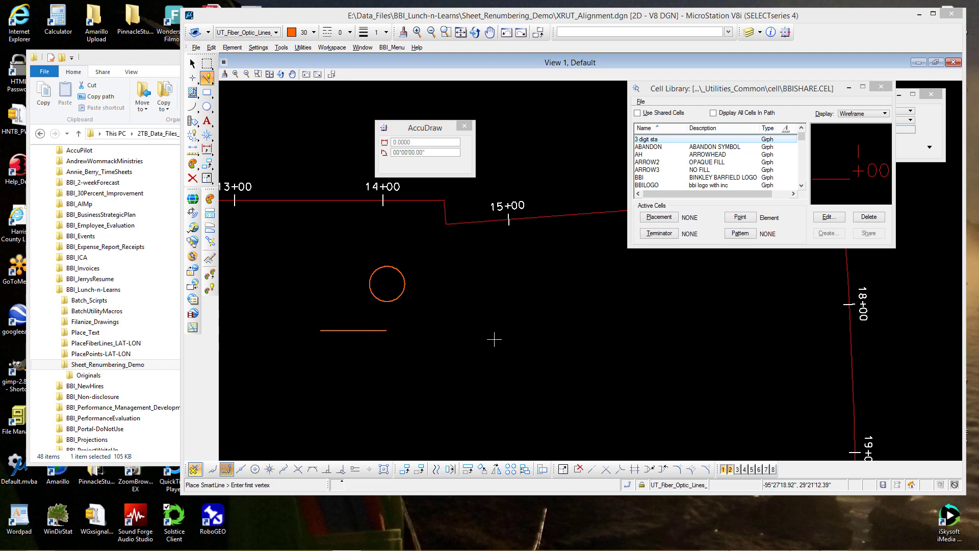
Step: Move the horizontal line by its midpoint onto the circle's center
left_click(419, 468)
left_click(352, 330)
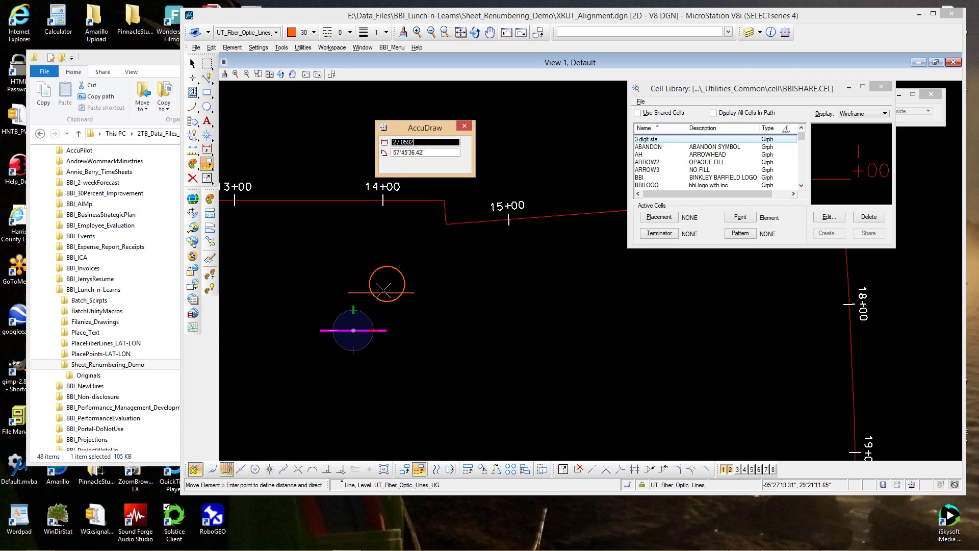
left_click(387, 284)
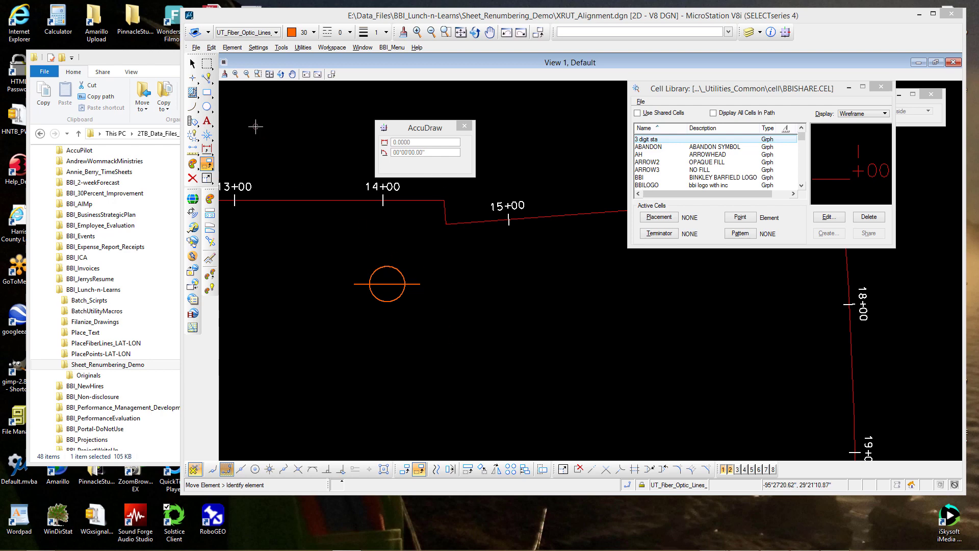
Step: Place a block fence around the circle-and-line symbol and define the cell origin at the circle's center
left_click(207, 63)
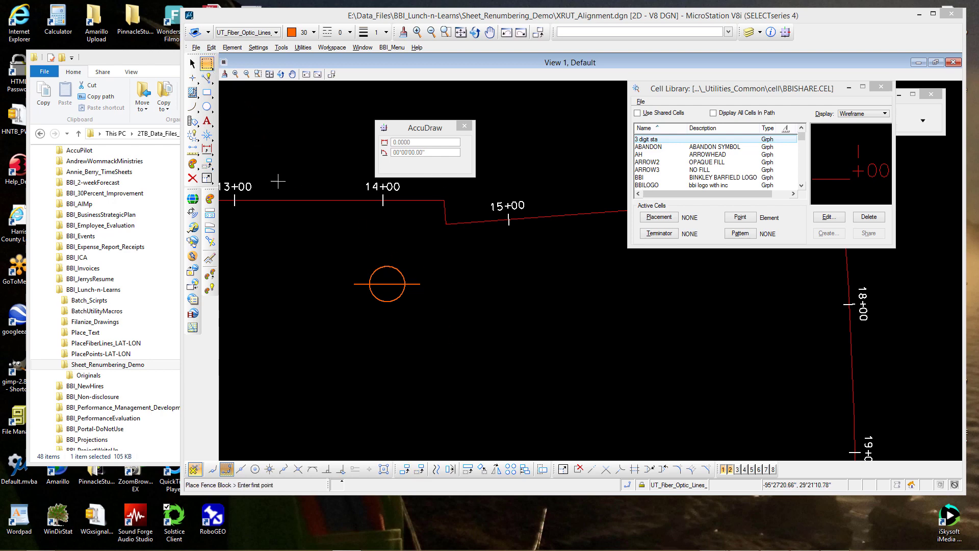
left_click(334, 243)
left_click(447, 335)
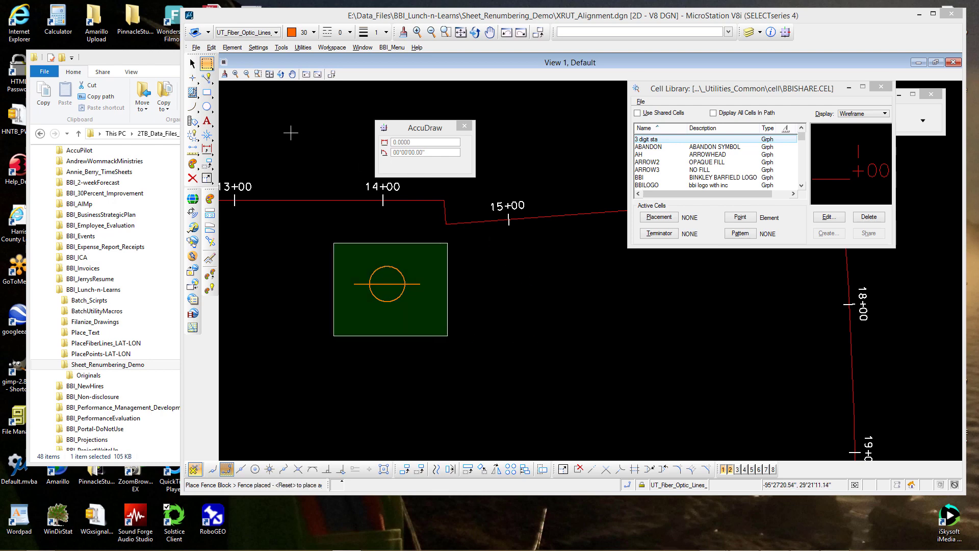
left_click(207, 136)
left_click(208, 137)
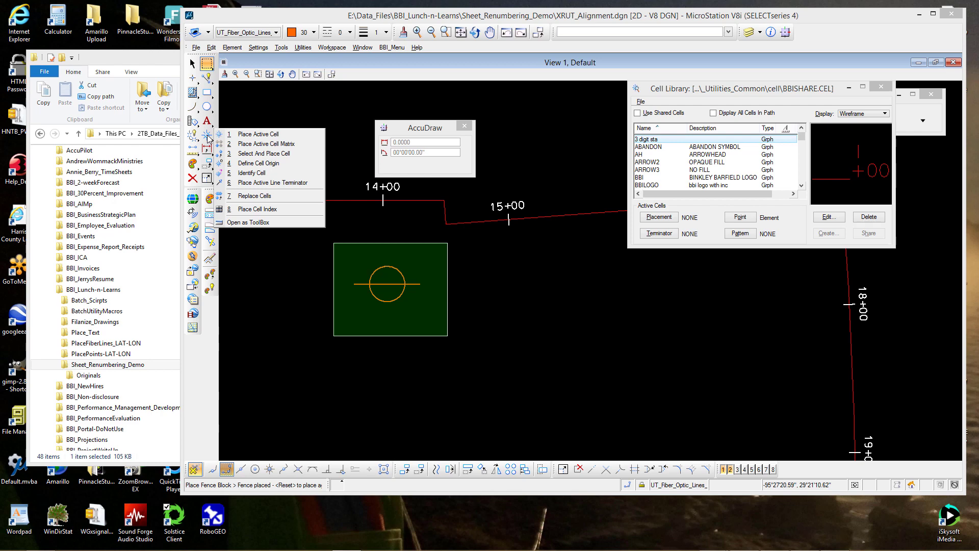
left_click(265, 163)
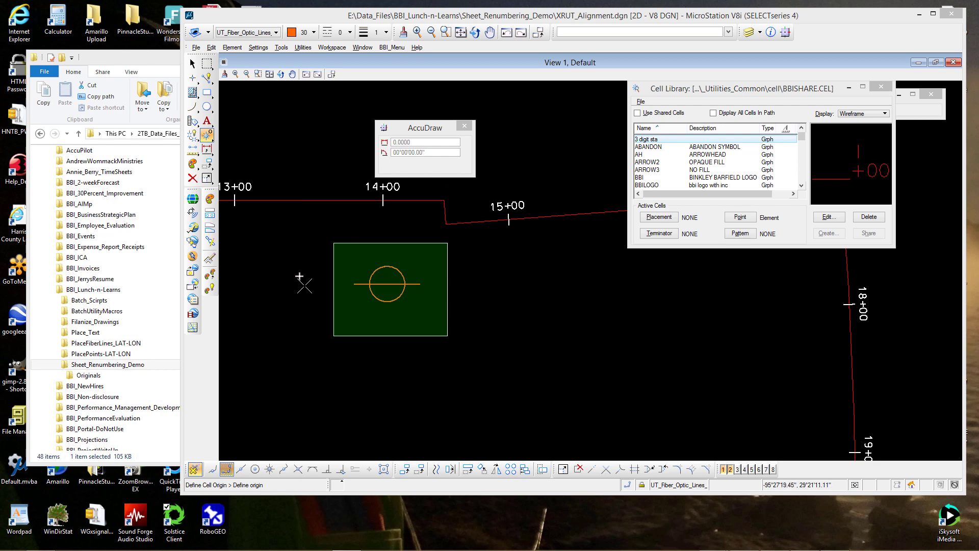
left_click(388, 284)
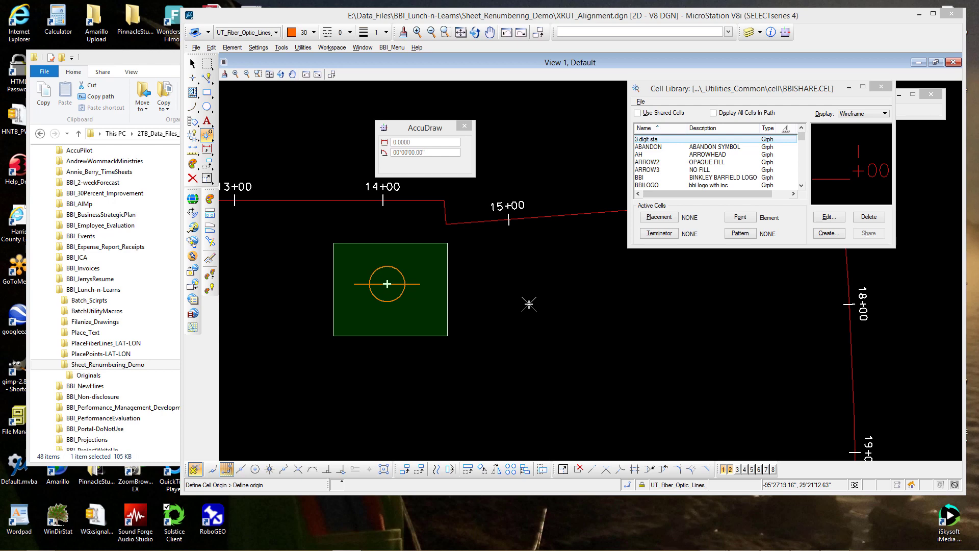
Step: Create the cell MONU1 with the description MY FIRST MONUMENT by key-in and preview it in the cell library
left_click(569, 32)
type("MONU1")
type("MY FIRST MONUMENT")
key("Return")
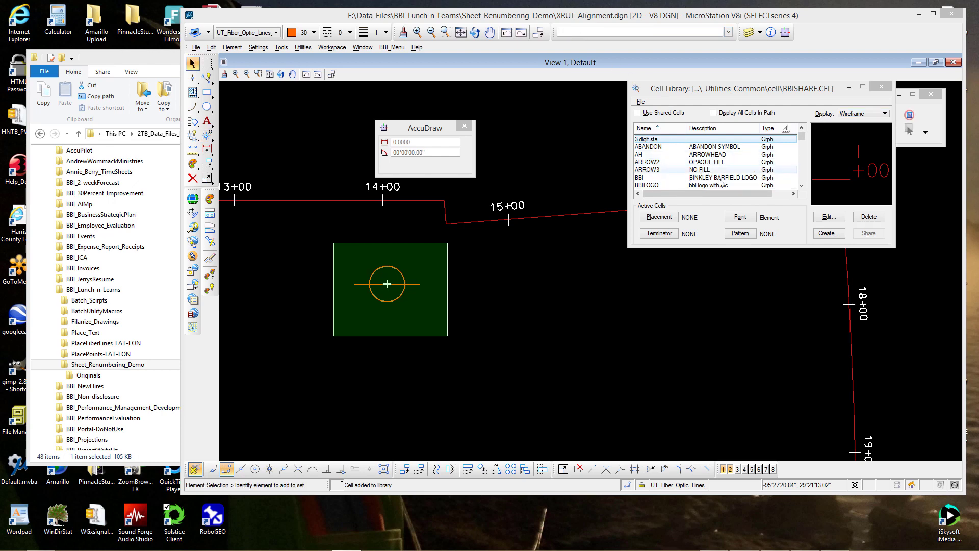
left_click(657, 178)
scroll(662, 184, "down", 10)
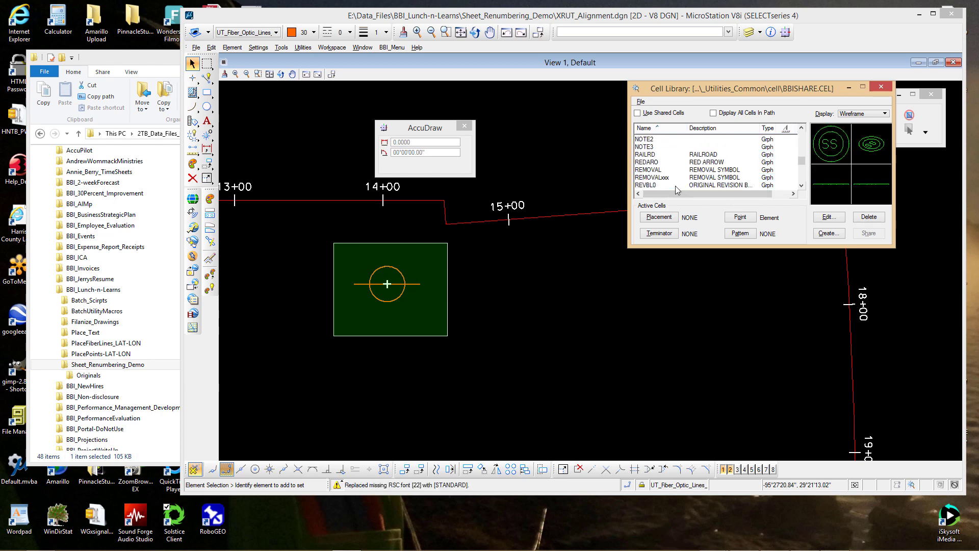
scroll(674, 180, "up", 1)
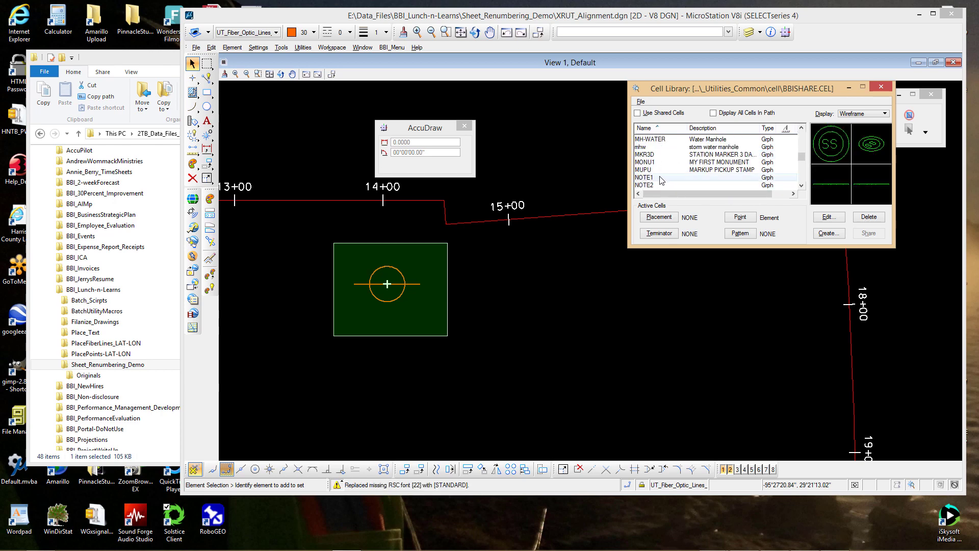
left_click(651, 163)
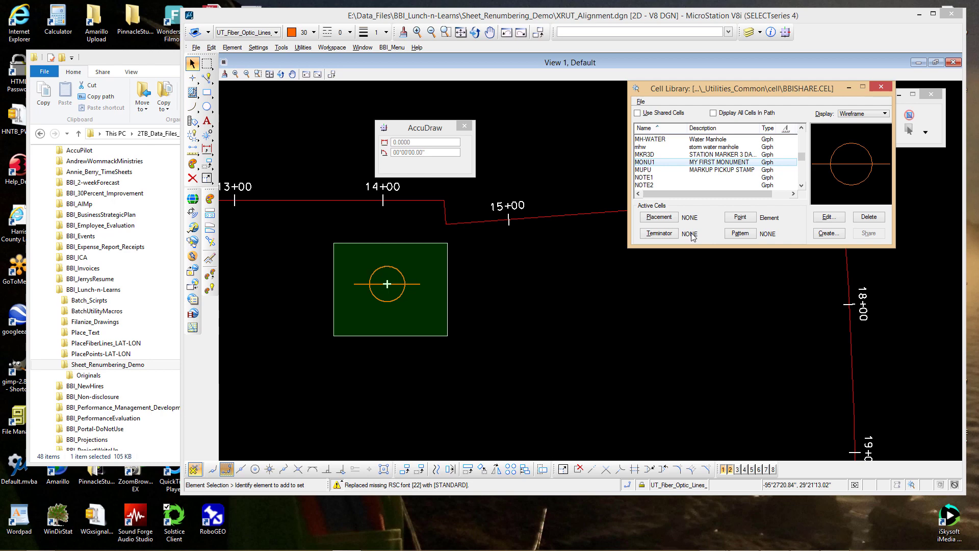
Step: Create a point cell from the same fence with the key-in CC=MONU2,MY SECOND MONUMENT,P and find it in the cell library
left_click(575, 31)
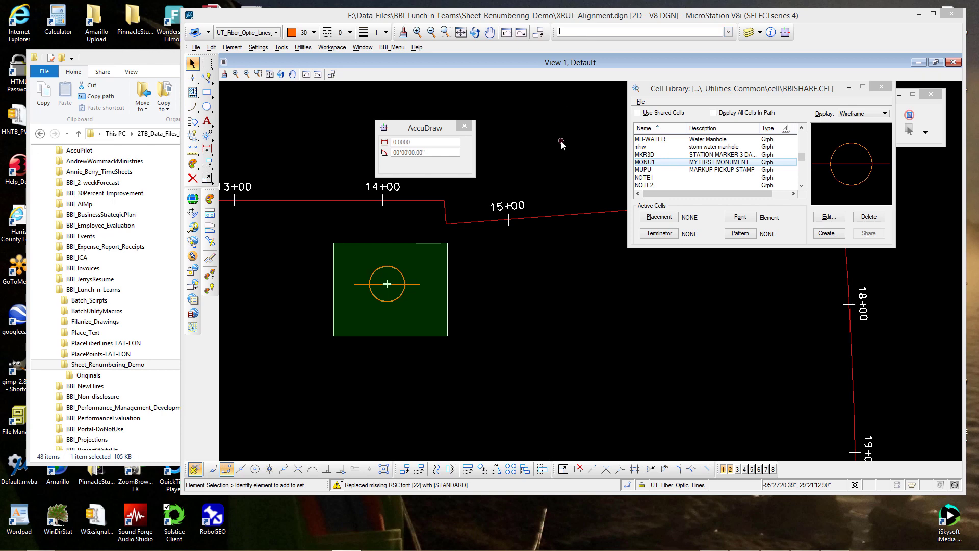
type("CC=MONU1,MY FIRST MONUMENT")
key("BackSpace")
type("2,MY ")
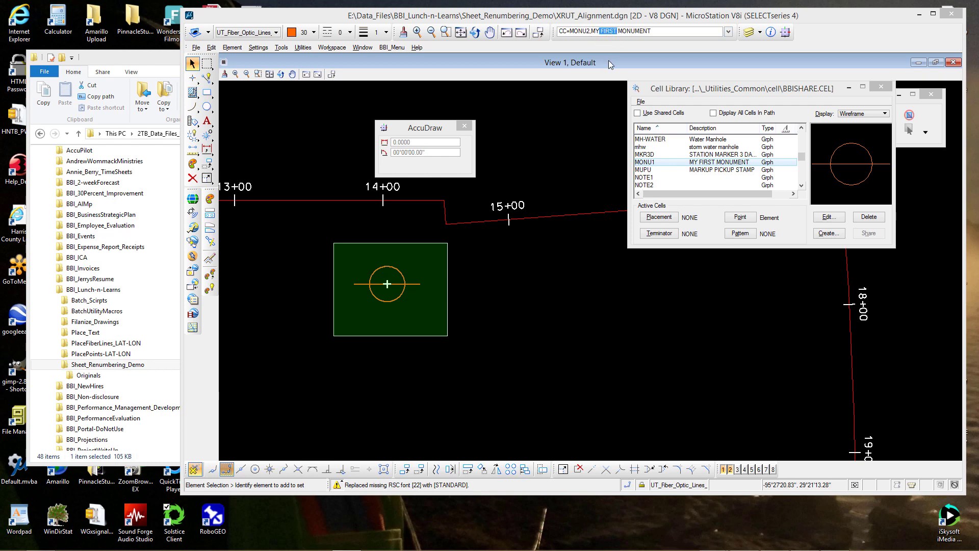
type("SECOND")
type(",P")
key("Return")
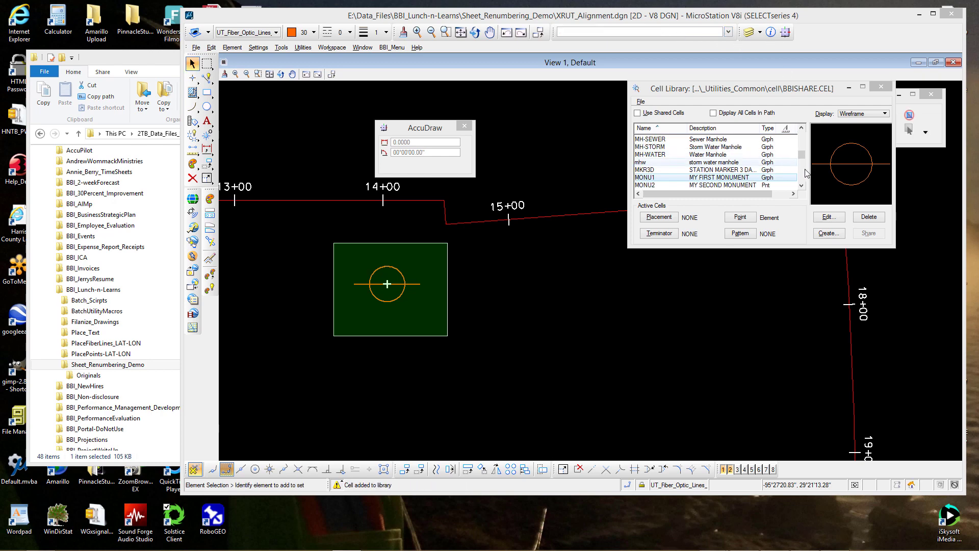
left_click(801, 186)
left_click(801, 186)
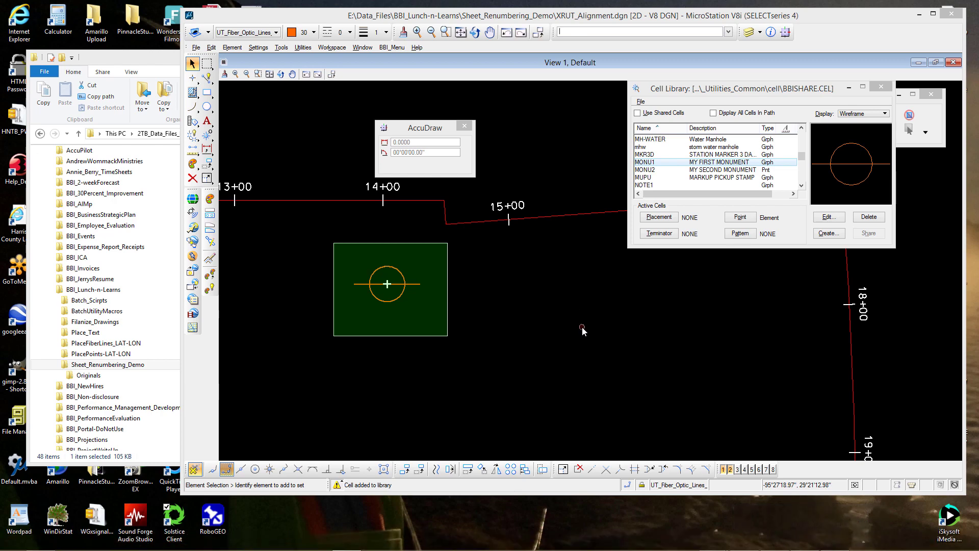
Step: Enter the key-in AC=MONU1 without running it, and set the active color to 2, line style to 1 and weight to 3
type("AC=MONU1")
left_click(303, 35)
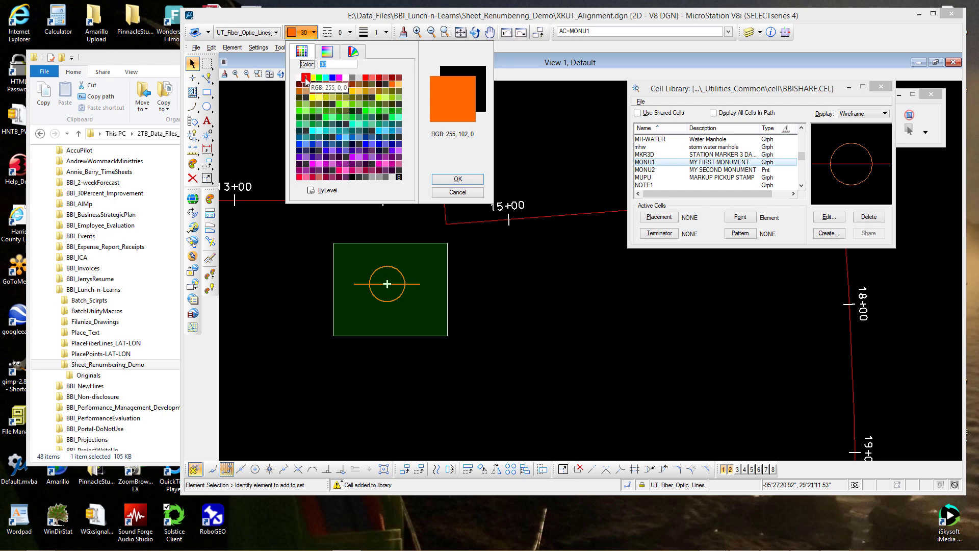
left_click(312, 77)
left_click(335, 32)
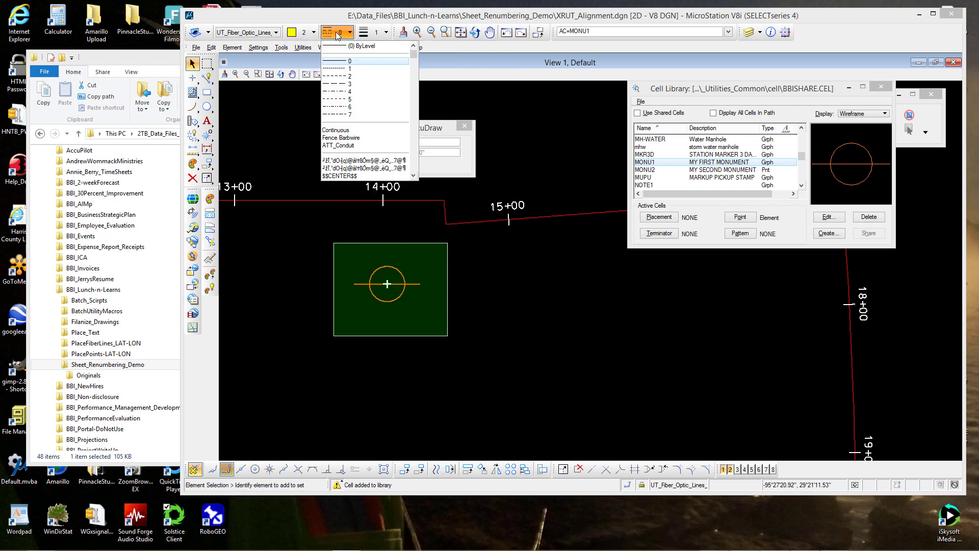
left_click(339, 60)
left_click(363, 33)
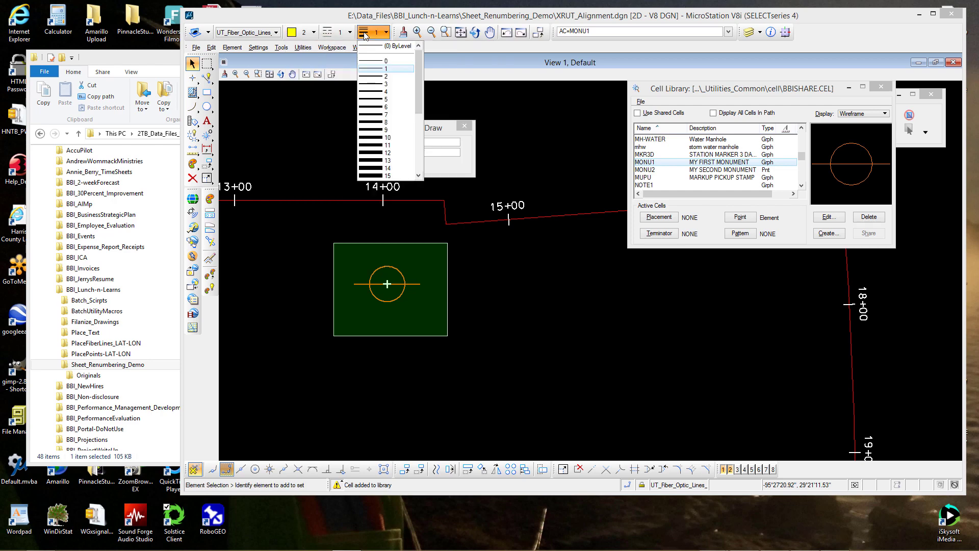
left_click(386, 83)
Step: Place the MONU1 cell below station 15+00 with an active scale of 1 and an active angle of 0, using key-ins
left_click(605, 34)
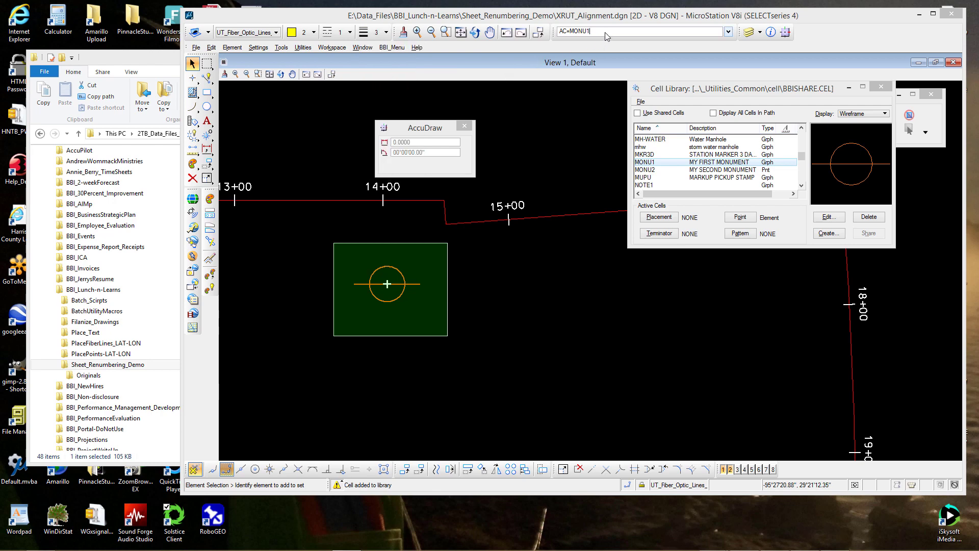
key("Return")
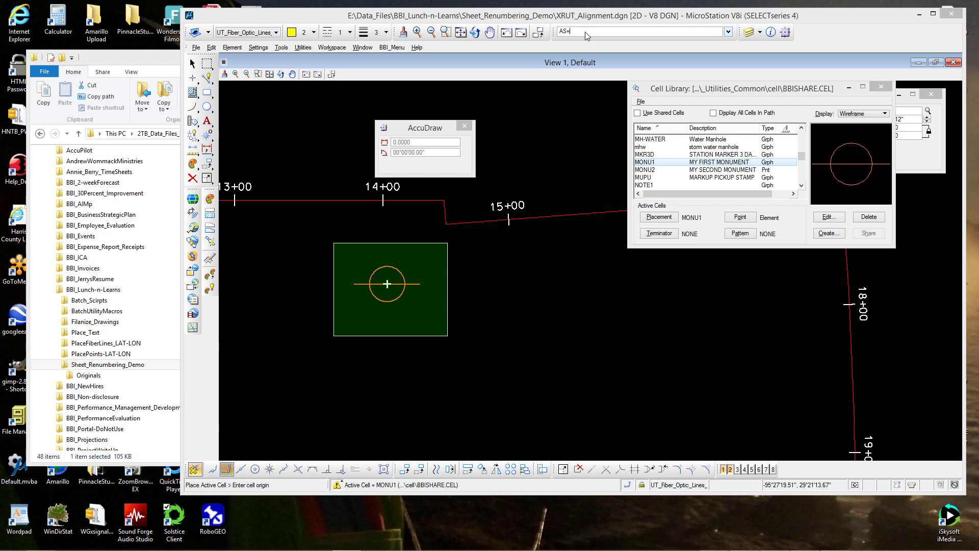
type("AS=1")
key("Return")
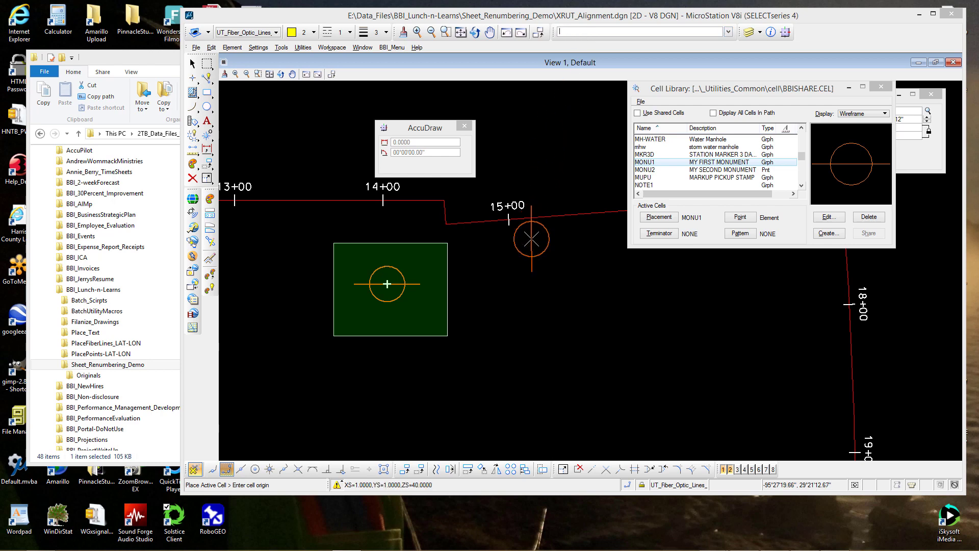
type("AA=0")
key("Return")
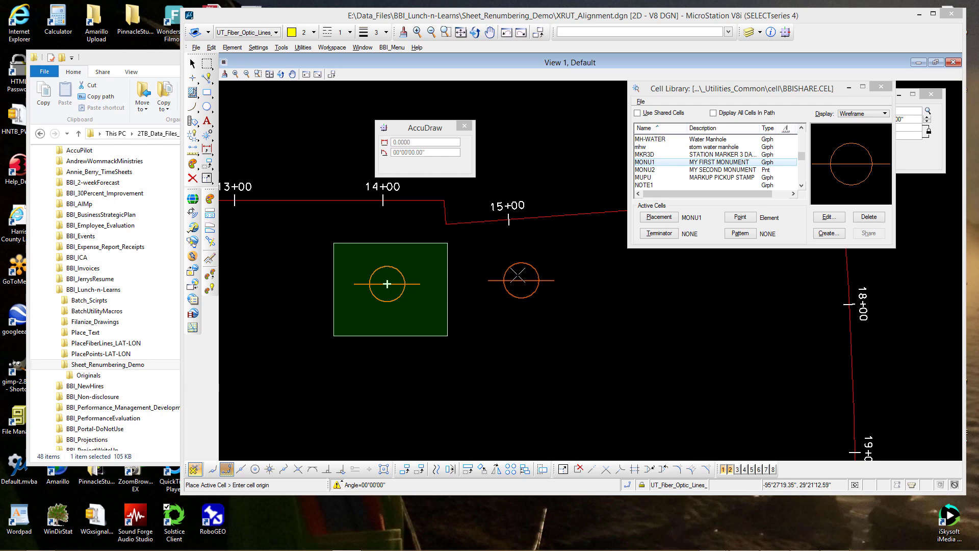
left_click(485, 258)
key("Escape")
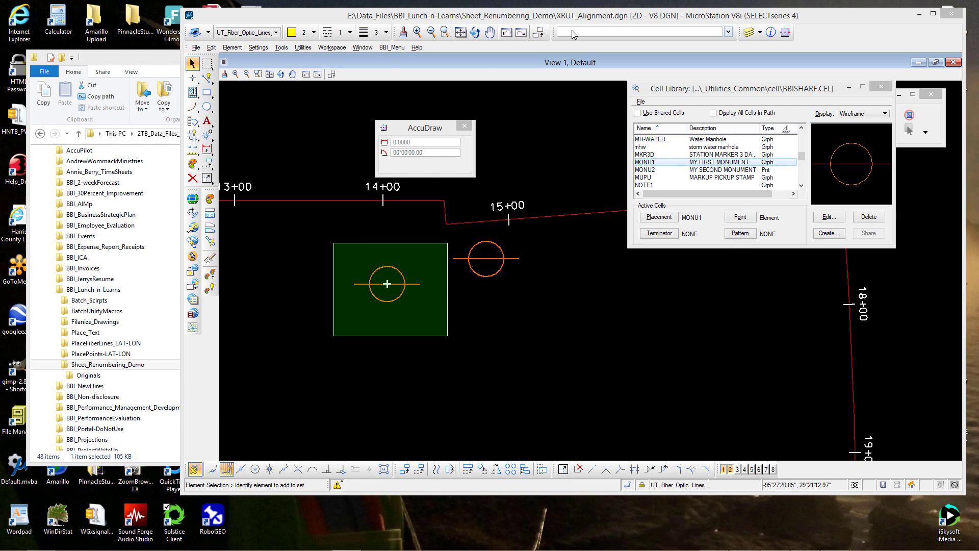
Step: Make MONU2 the active cell by key-in and place one instance just below the MONU1 instance
type("AA=0")
key("Up")
key("BackSpace")
type("2")
key("Return")
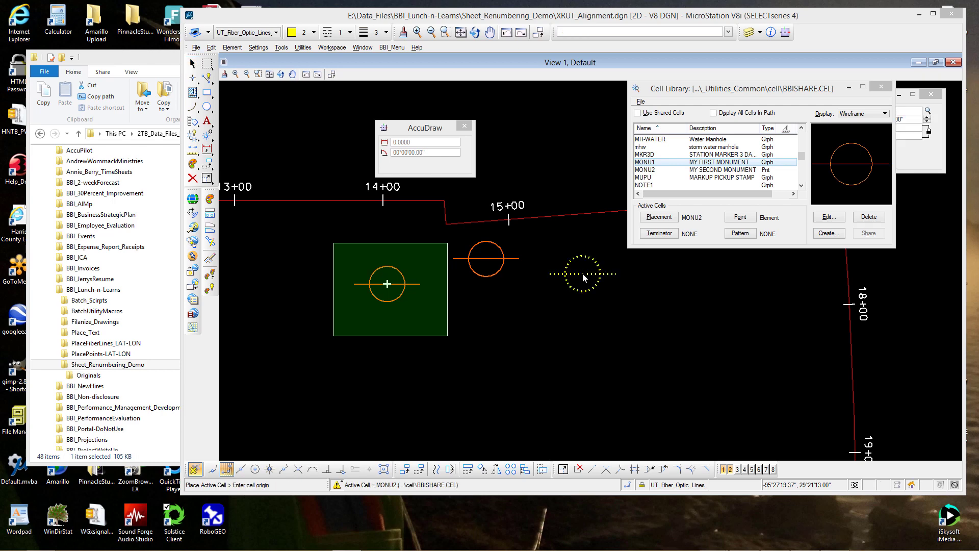
left_click(527, 304)
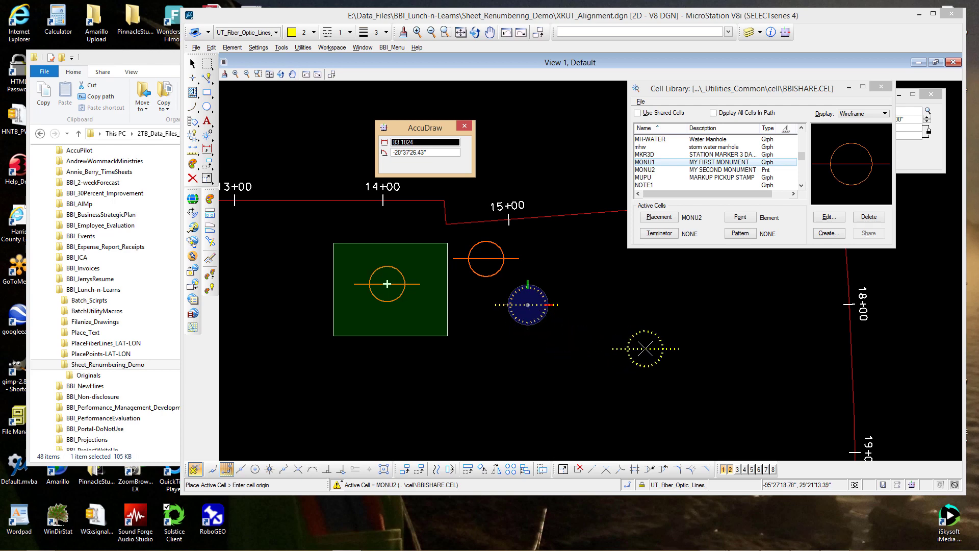
right_click(662, 354)
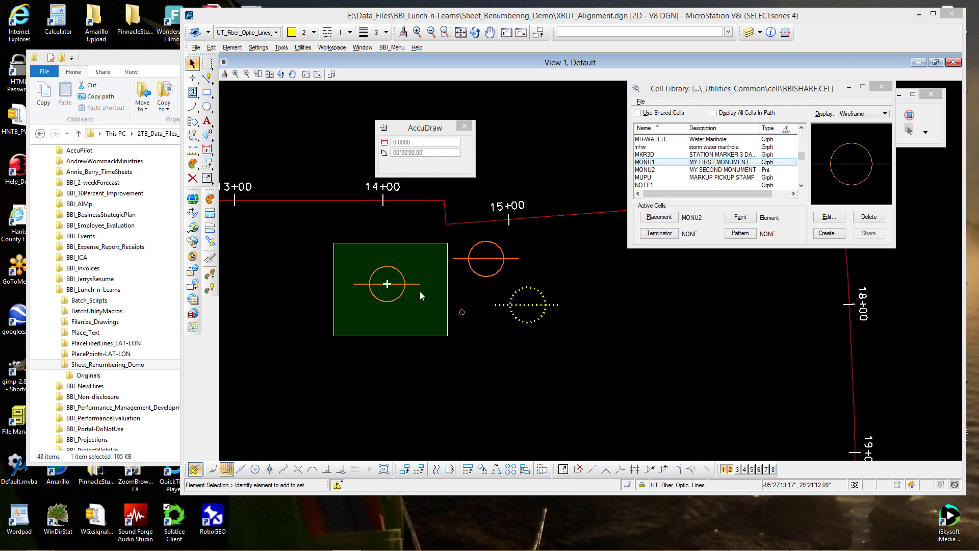
Step: Remove the fence around the original symbol and rotate View 1 by two points along a rising diagonal
left_click(206, 63)
left_click(204, 65)
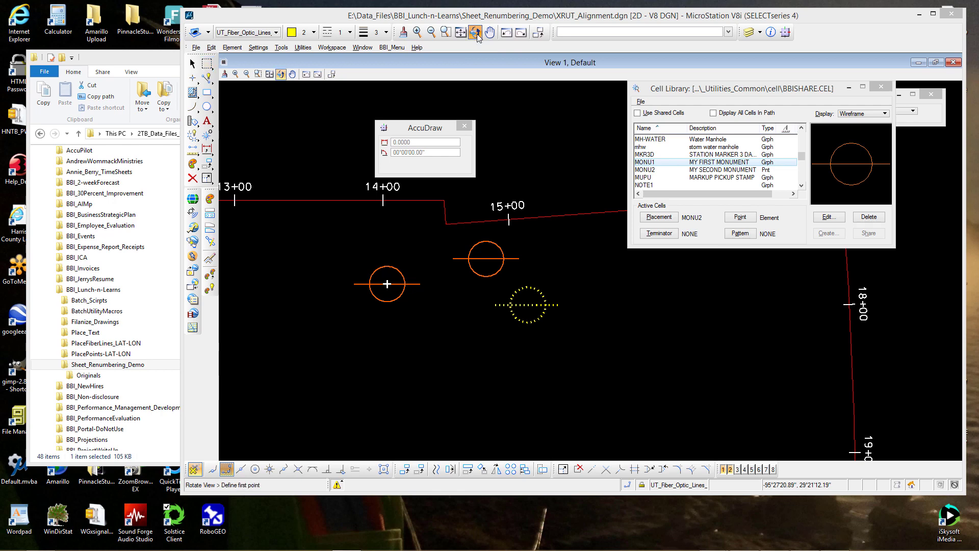
left_click(476, 32)
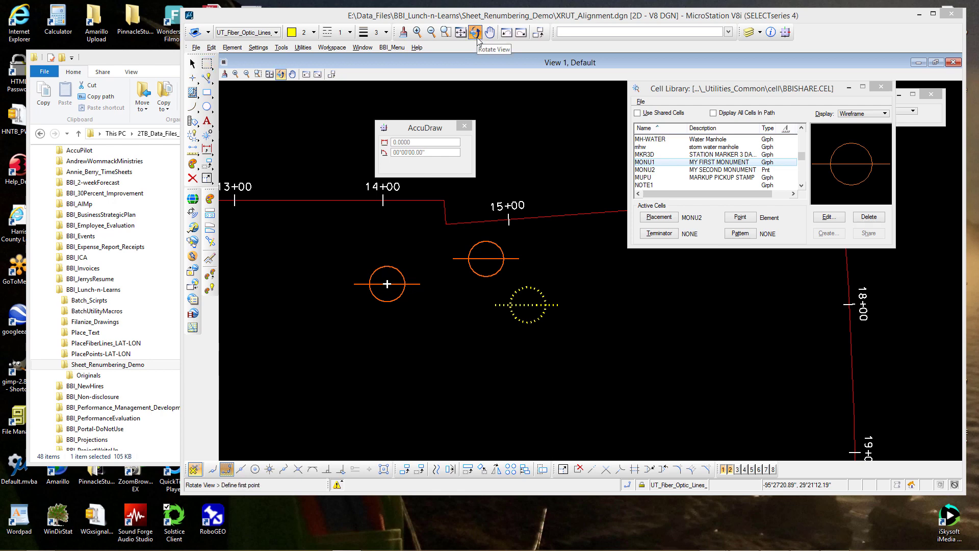
left_click(407, 359)
left_click(576, 250)
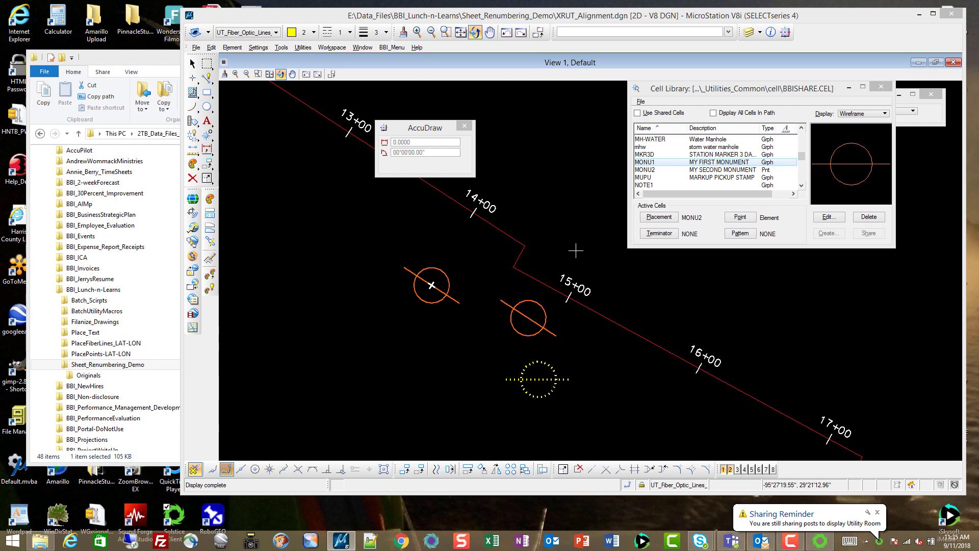
Step: Move the Cell Library dialog clear of the Drop Element settings and drop the placed MONU2 cell to its component elements
left_click(581, 35)
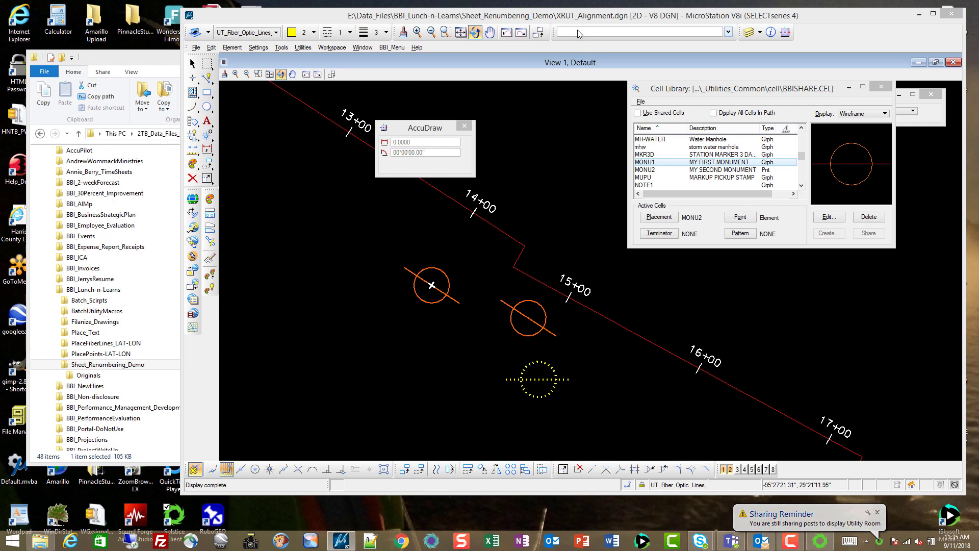
left_click(206, 164)
left_click(192, 135)
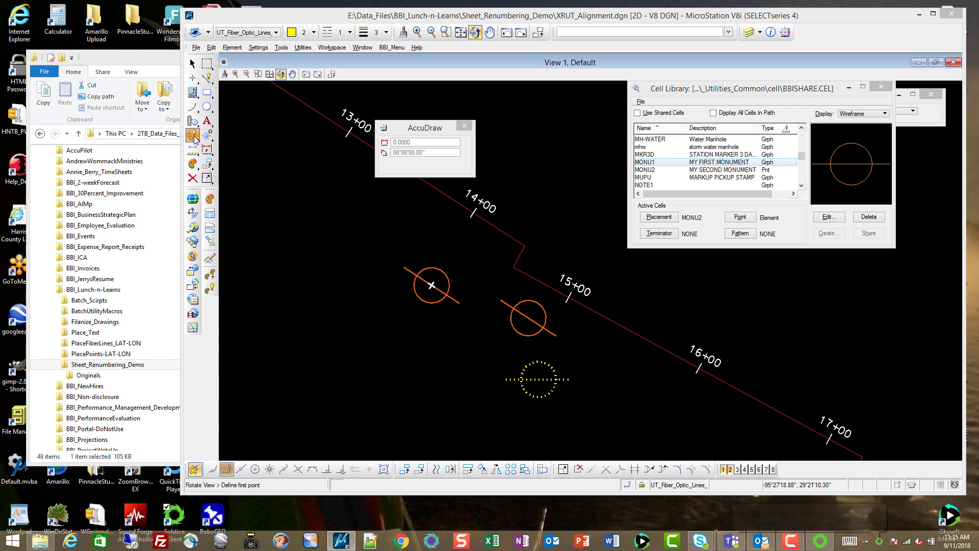
left_click_drag(747, 88, 638, 81)
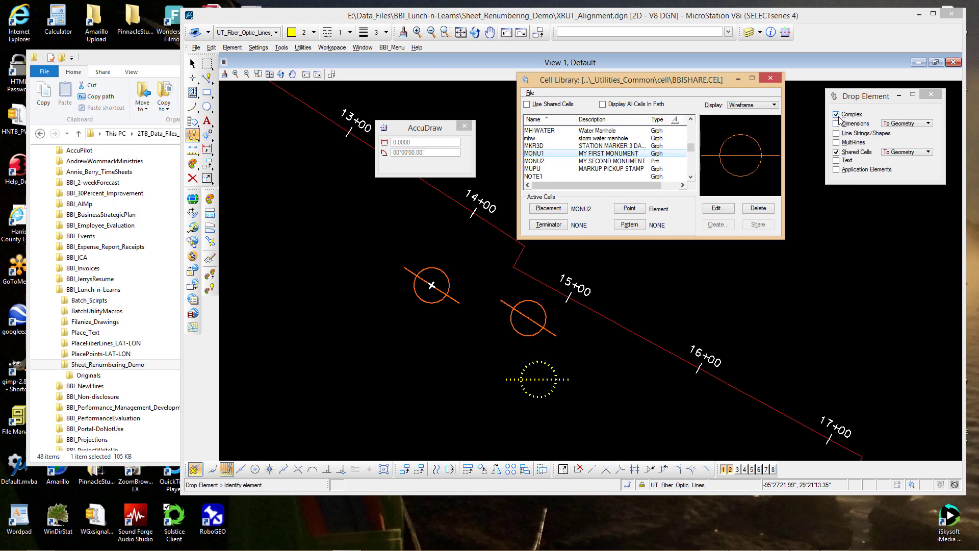
left_click(556, 376)
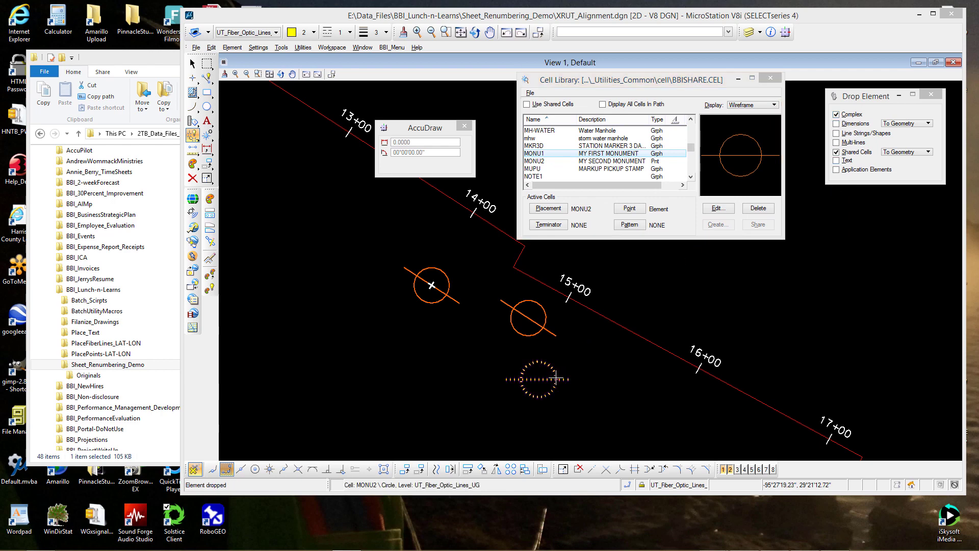
right_click(615, 377)
left_click(615, 376)
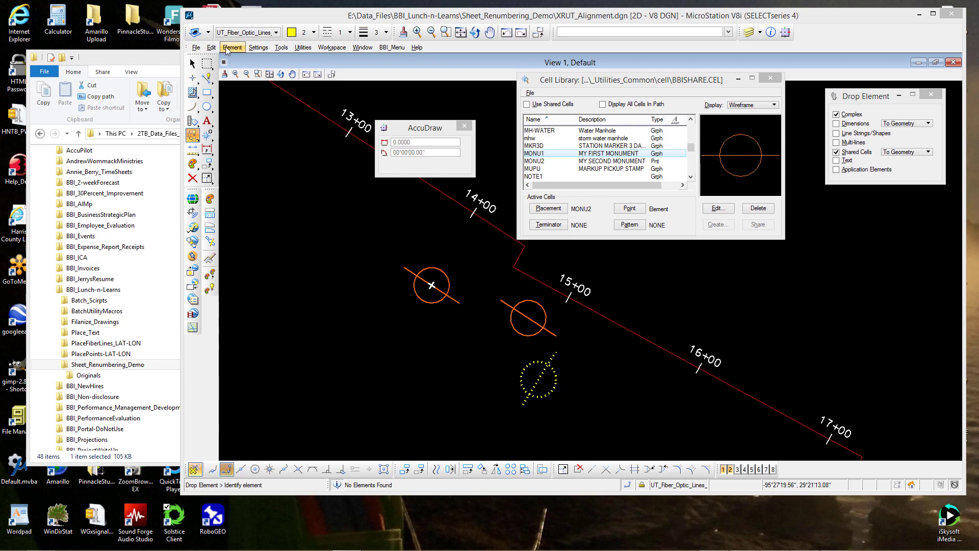
Step: Undo the drop of the MONU2 cell
left_click(212, 48)
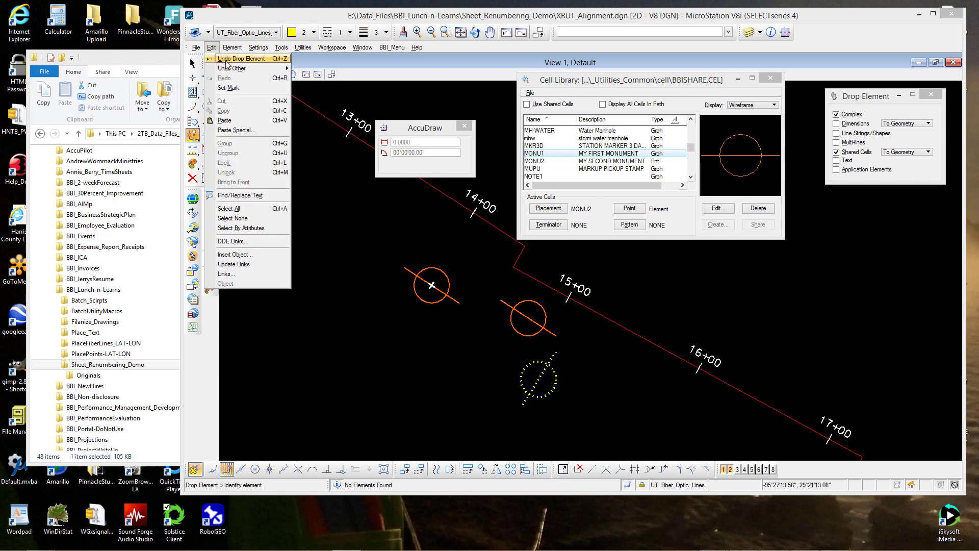
left_click(230, 60)
left_click(247, 74)
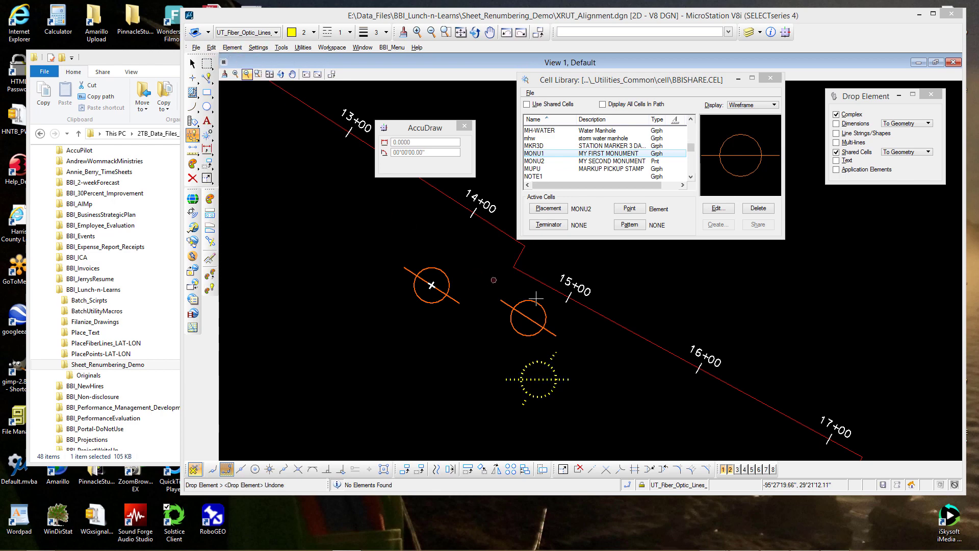
left_click(585, 348)
scroll(585, 349, "up", 5)
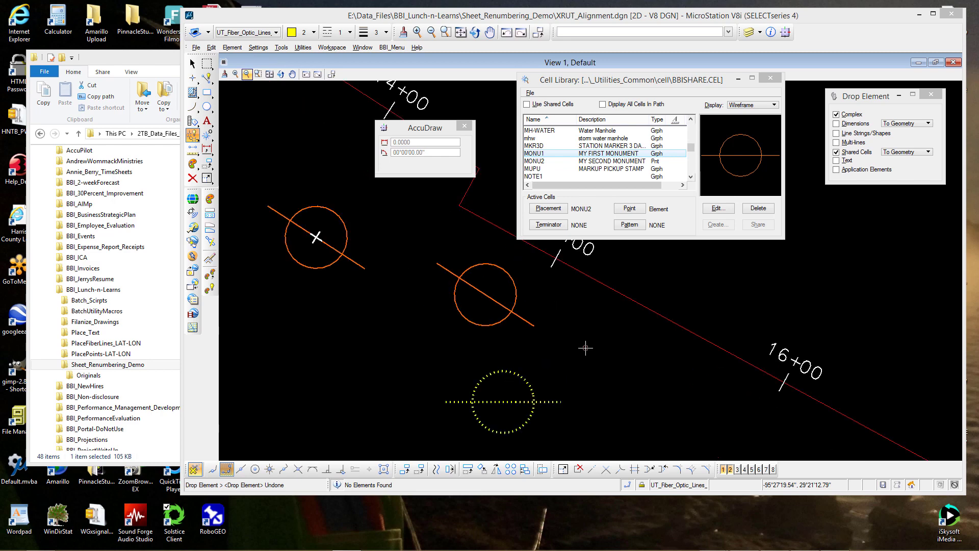
Step: Return View 1 to its earlier unrotated orientation with the three symbols below the alignment line
left_click(506, 34)
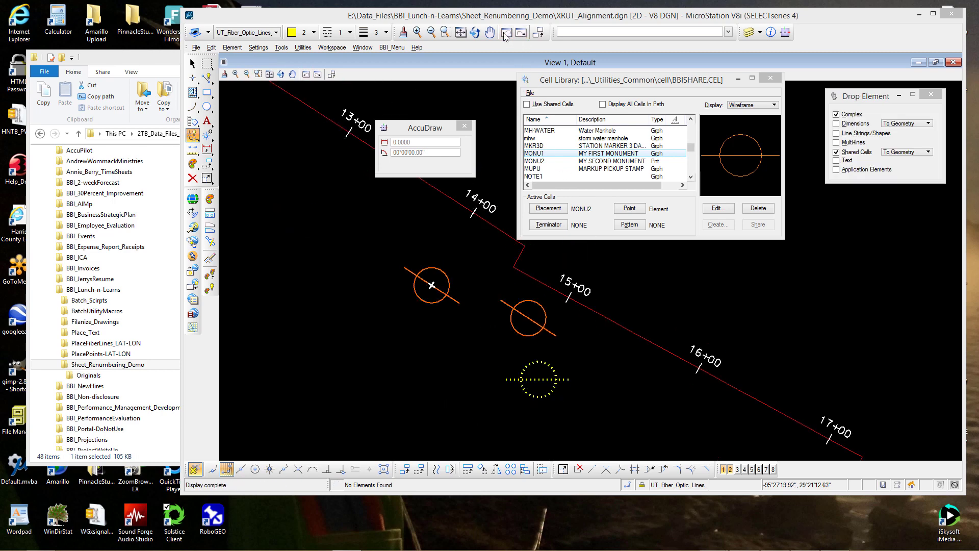
left_click(506, 34)
left_click(505, 34)
left_click(505, 34)
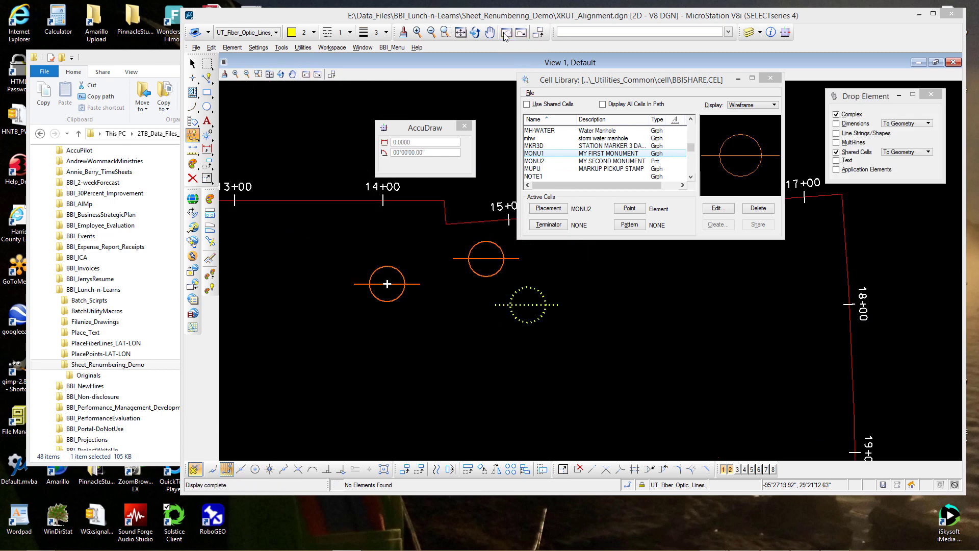
middle_click_drag(636, 308, 625, 368)
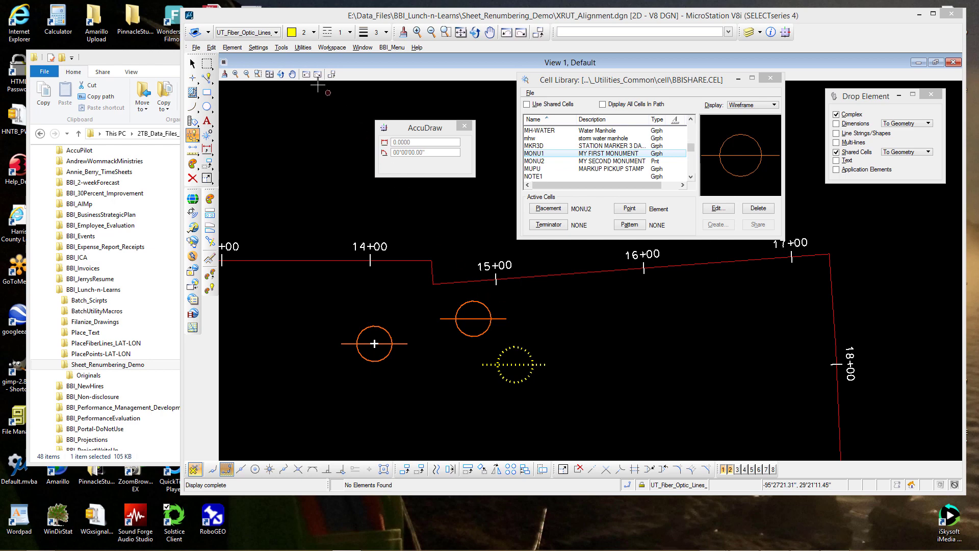
Step: Key in AC=MONU2, AS=1 and AC=MONU1 to leave MONU1 as the active placement cell at scale 1
left_click(571, 31)
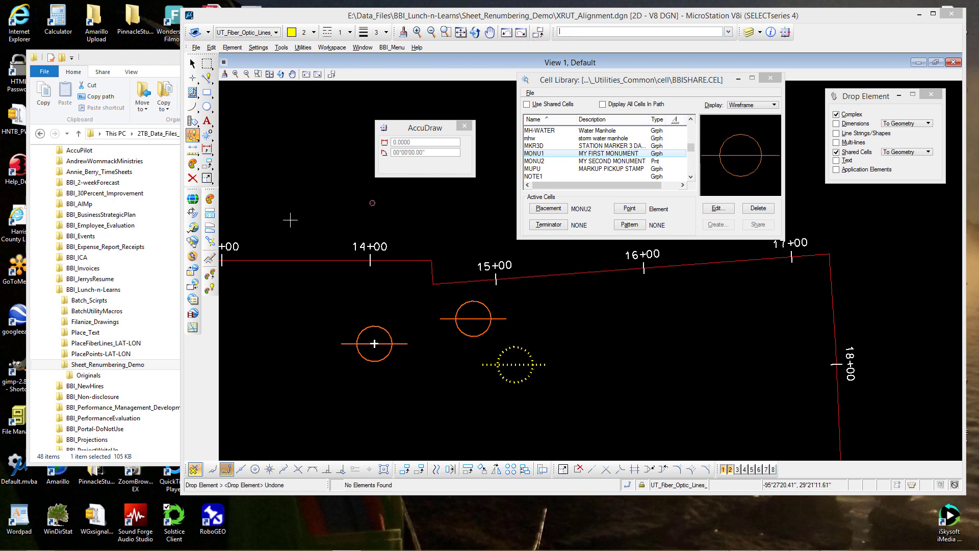
type("AC=MONU2")
key("Return")
type("AS=1")
key("Return")
type("AC=MONU1")
key("Return")
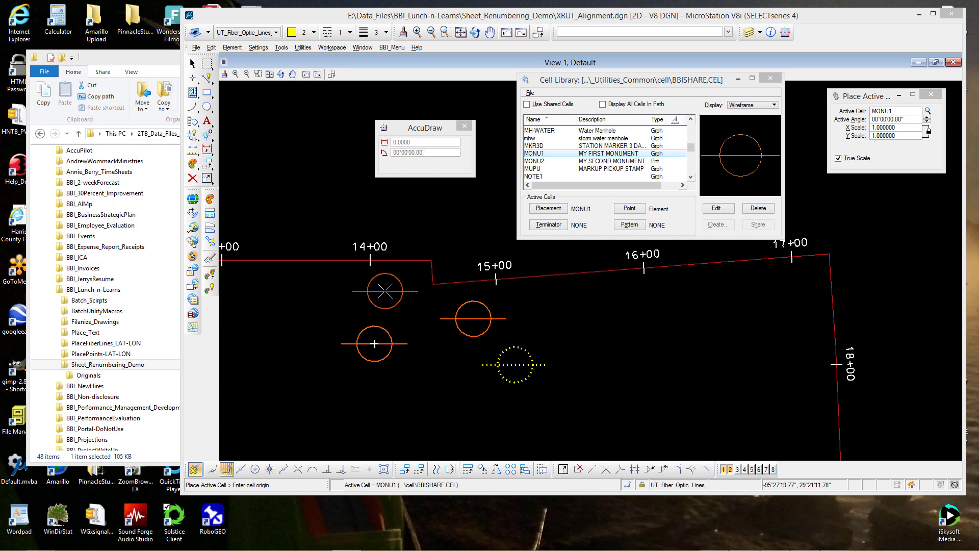
key("Escape")
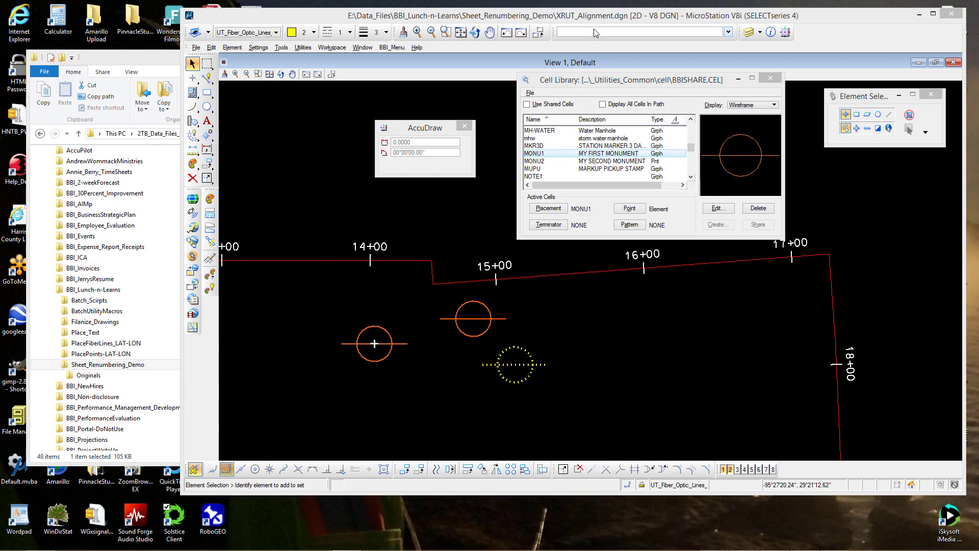
key("Return")
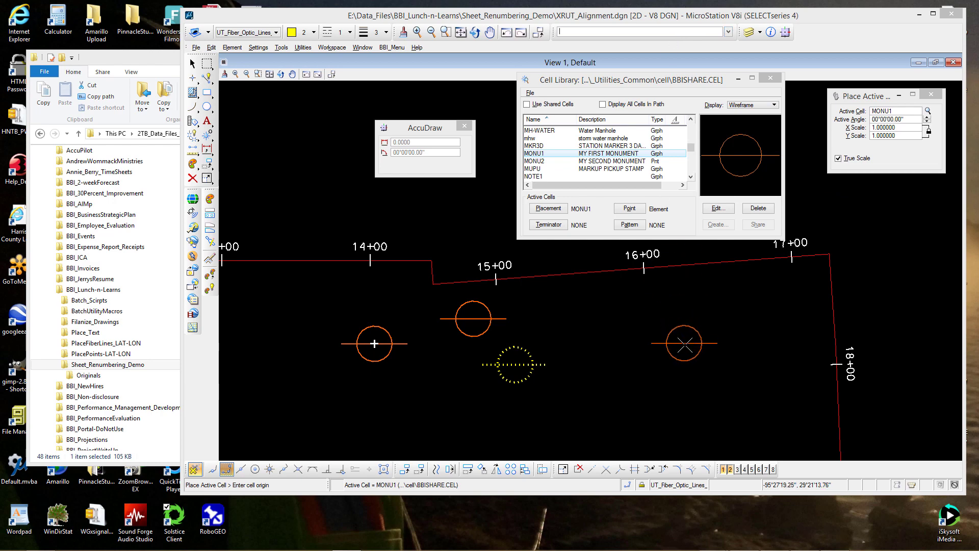
Step: Make North Arrow the active level and place MONU1 just below station 16+00 with the key-in PLACE CELL Relative
type("PLACE CELL Relative")
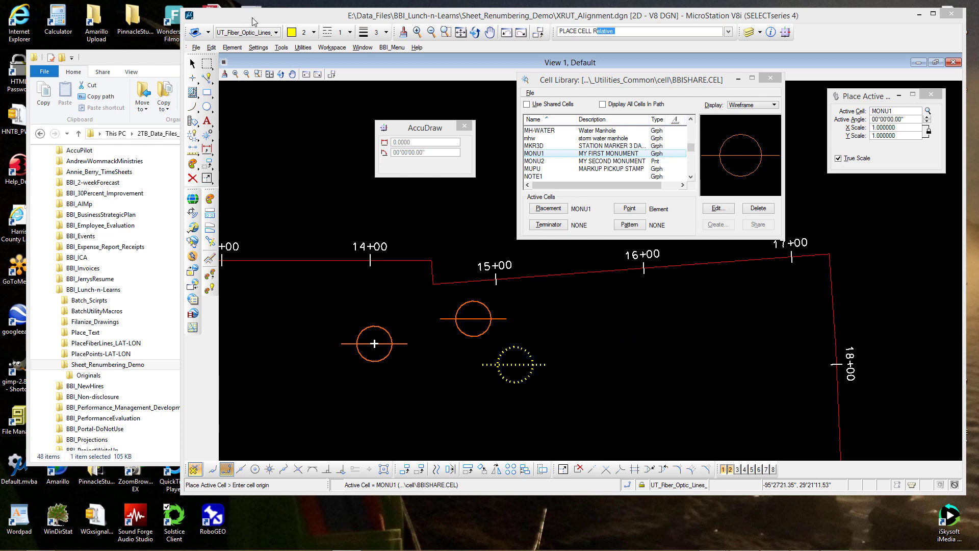
left_click(276, 33)
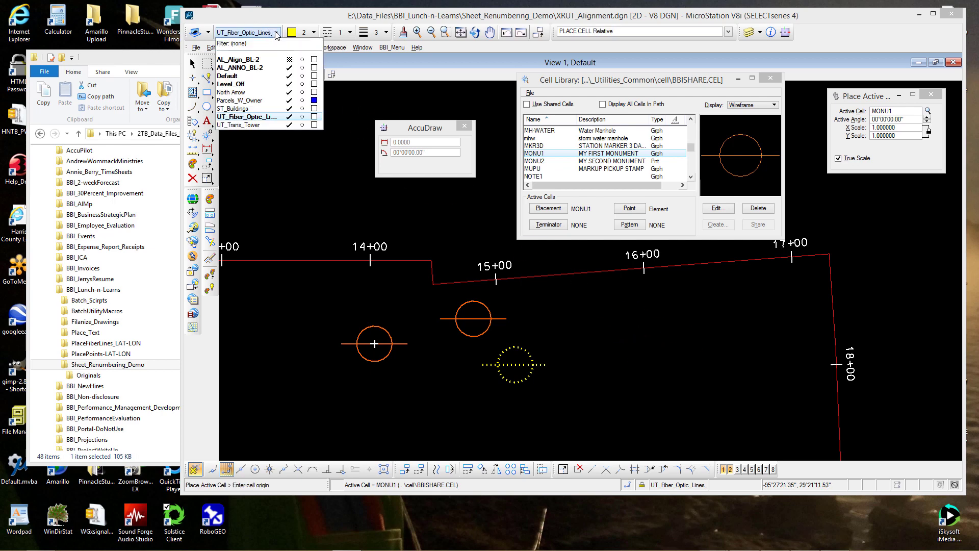
left_click(265, 93)
left_click(629, 33)
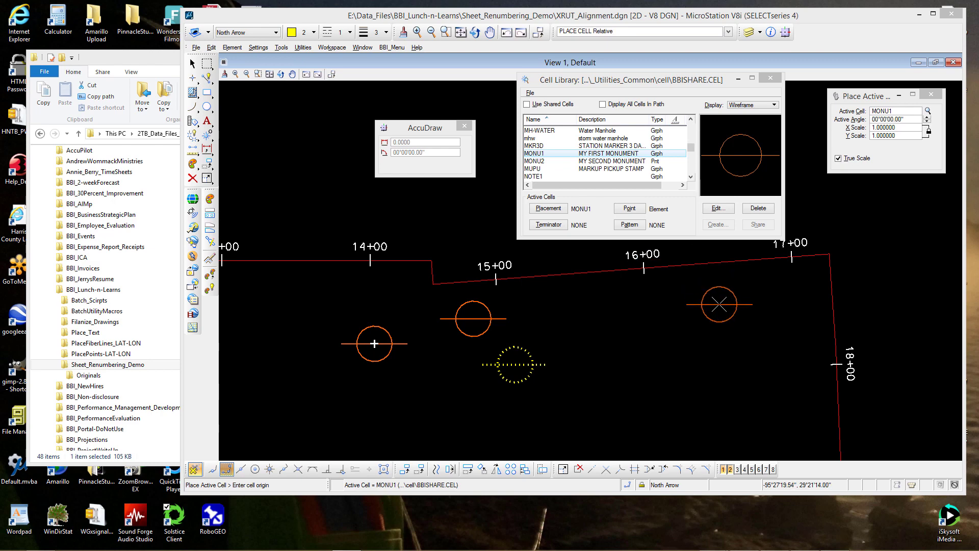
key("Return")
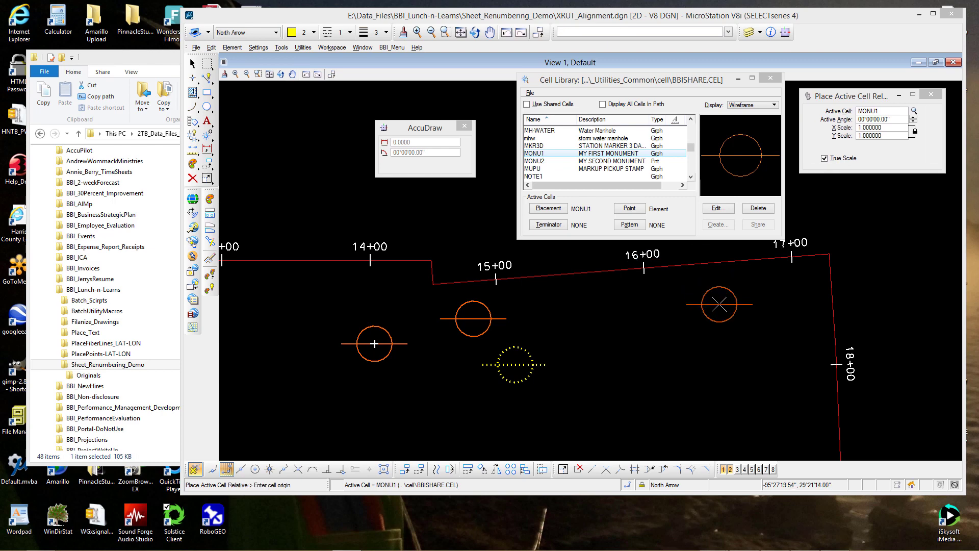
left_click(624, 328)
key("Escape")
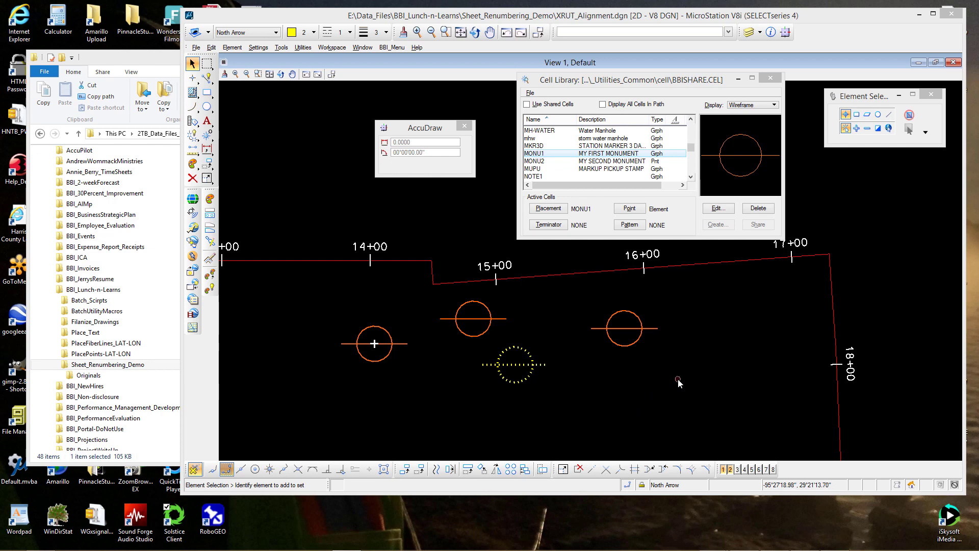
Step: Preview MONU2 and delete the MONU1 cell from the cell library
left_click(636, 162)
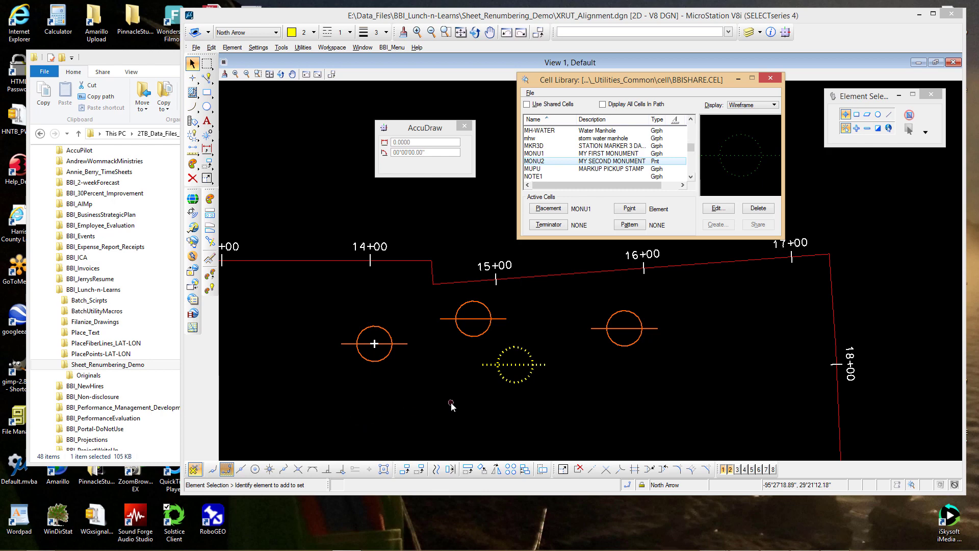
mouse_move(529, 374)
left_click(542, 154)
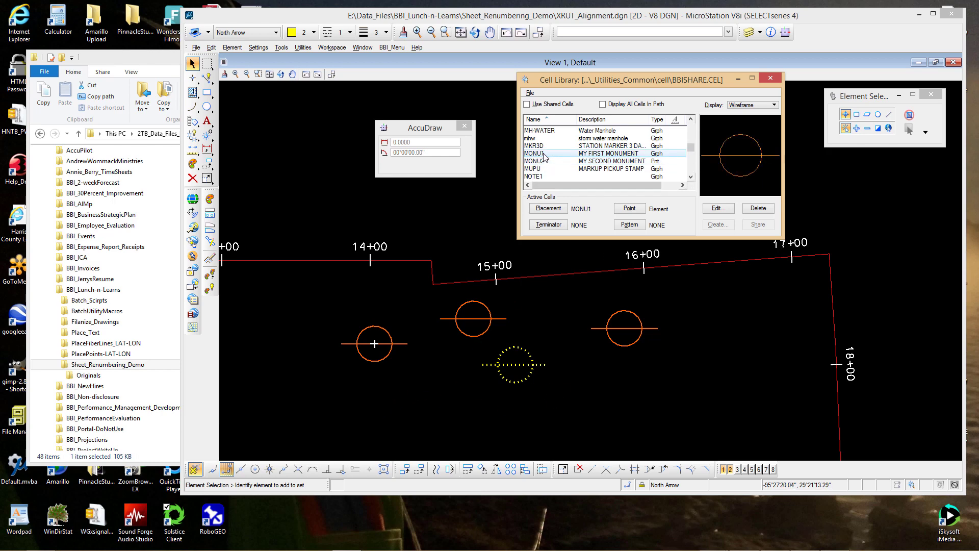
left_click(755, 210)
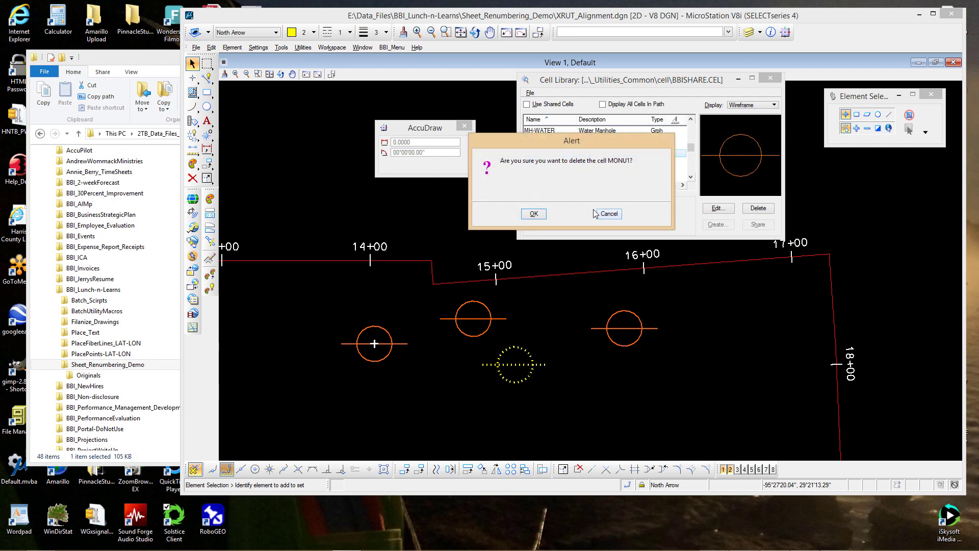
left_click(533, 213)
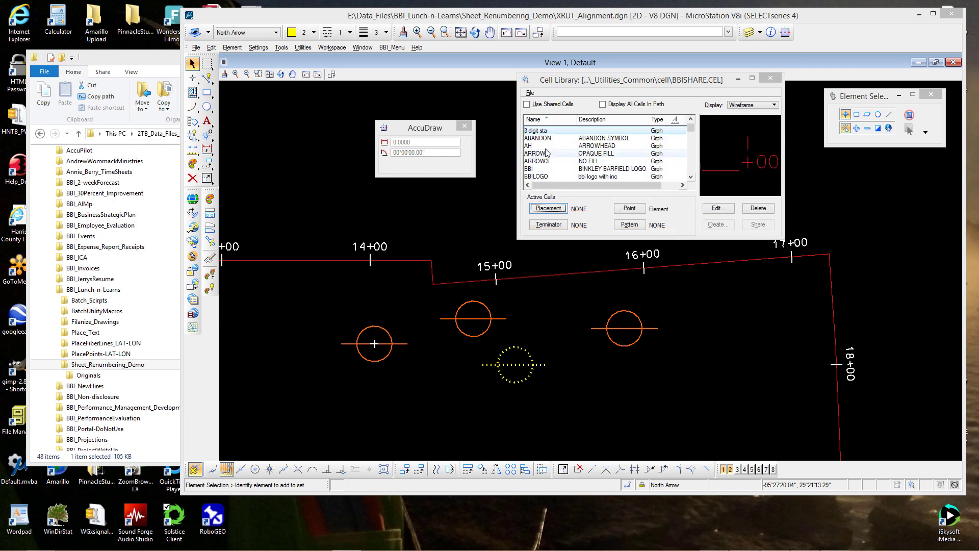
Step: Delete the MONU2 cell from the cell library and the three placed cell instances from the drawing, keeping the original symbol
left_click(553, 162)
key("m")
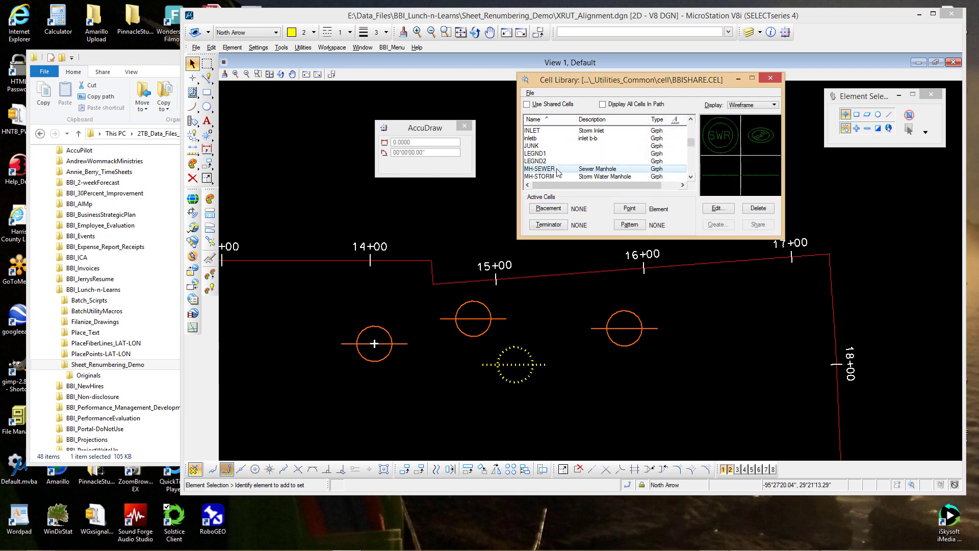
scroll(555, 160, "down", 3)
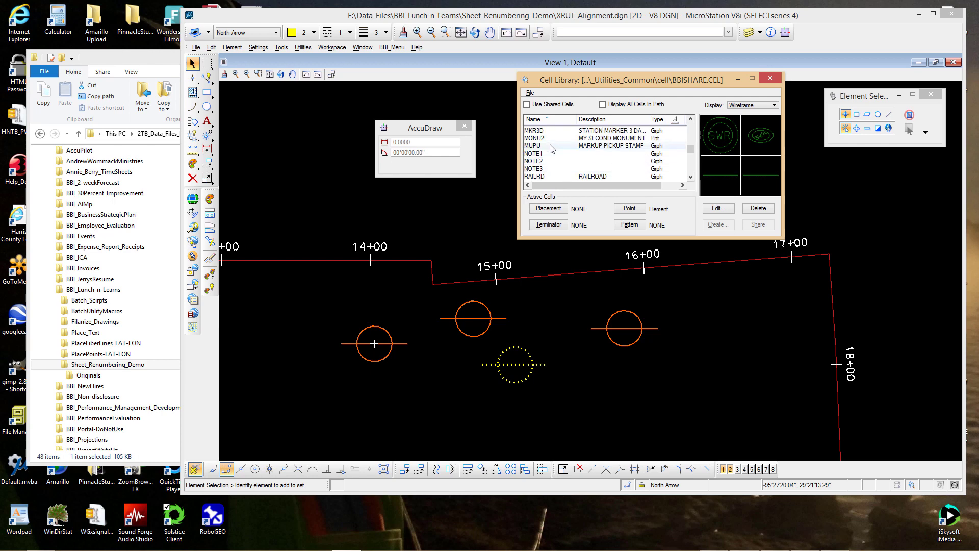
left_click(548, 138)
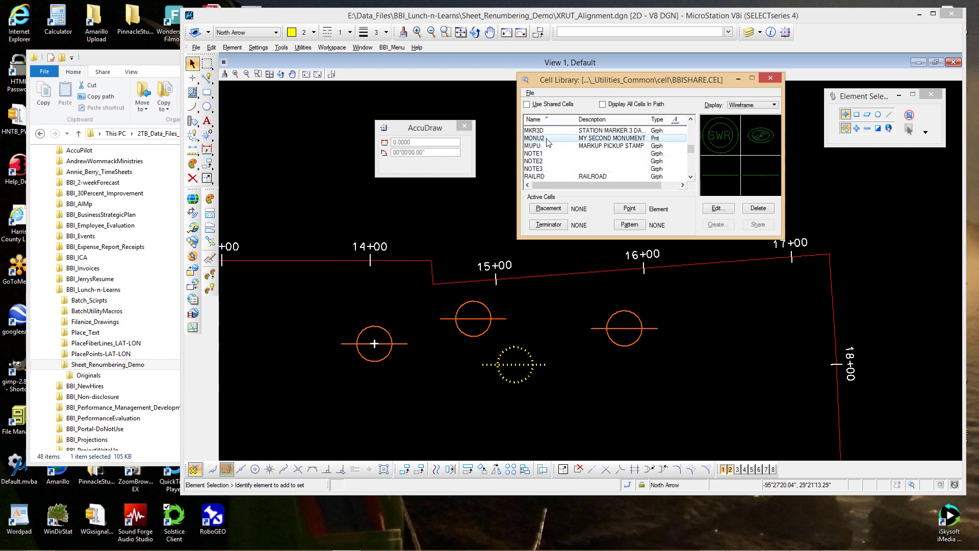
left_click(757, 208)
left_click(541, 211)
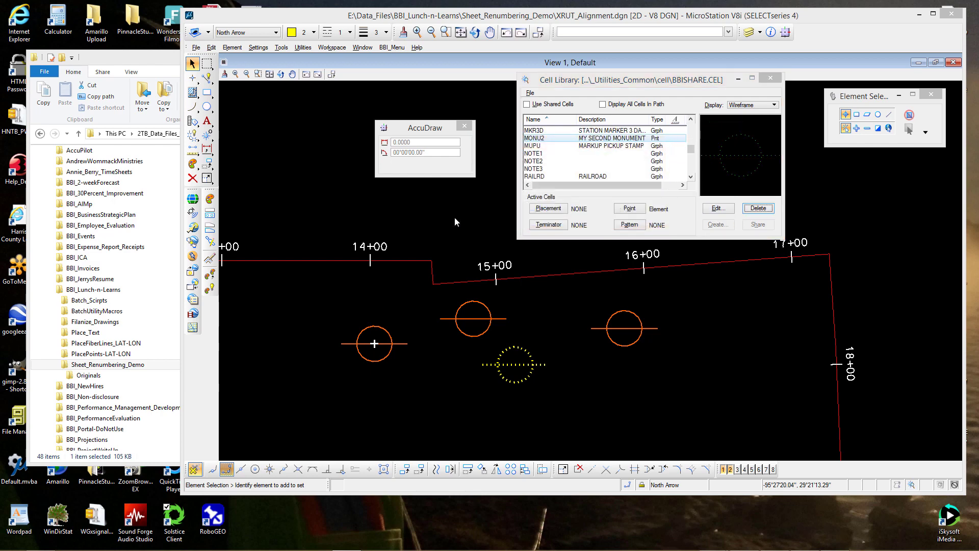
left_click_drag(707, 401, 417, 296)
key("Delete")
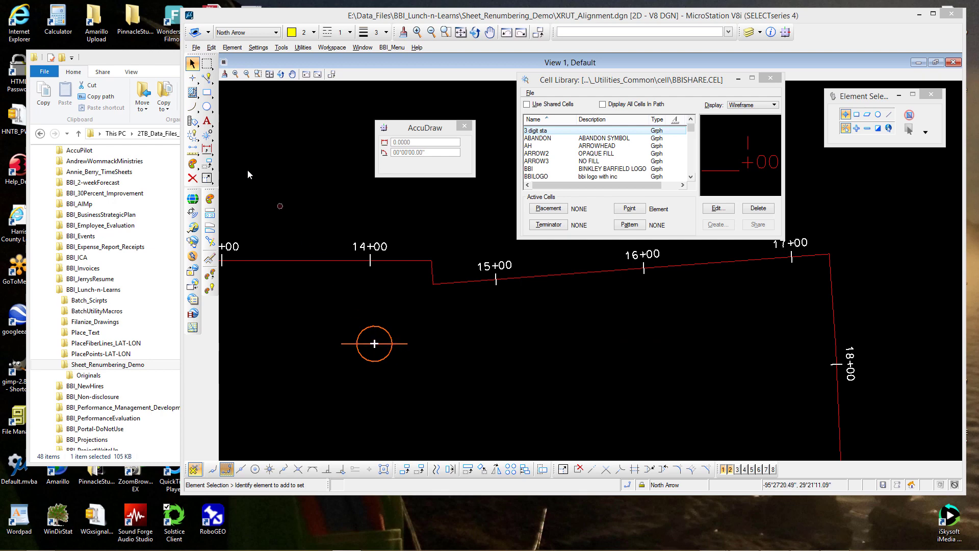
Step: Place the text TEXT with Center Center justification at the centre of the circle-and-line symbol
left_click(207, 121)
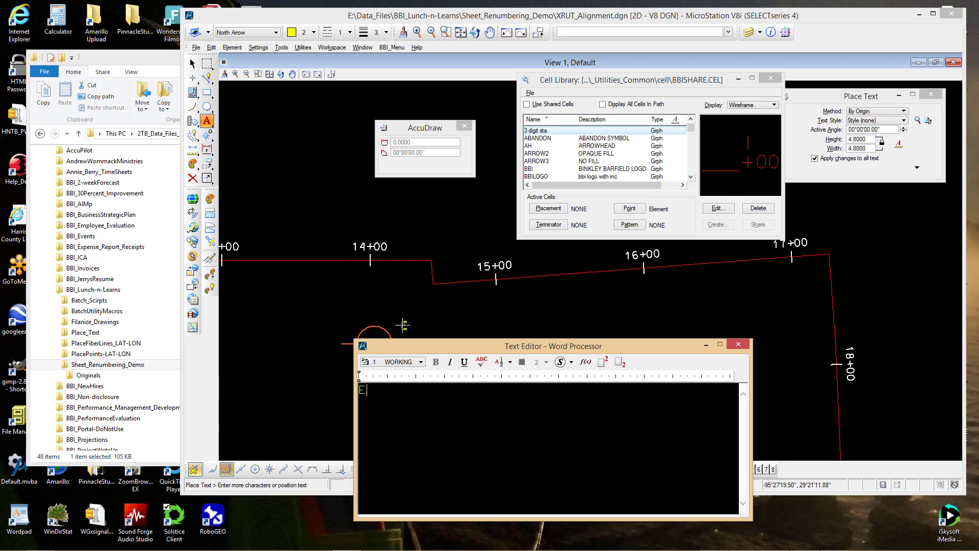
type("TEXT")
left_click_drag(423, 346, 594, 350)
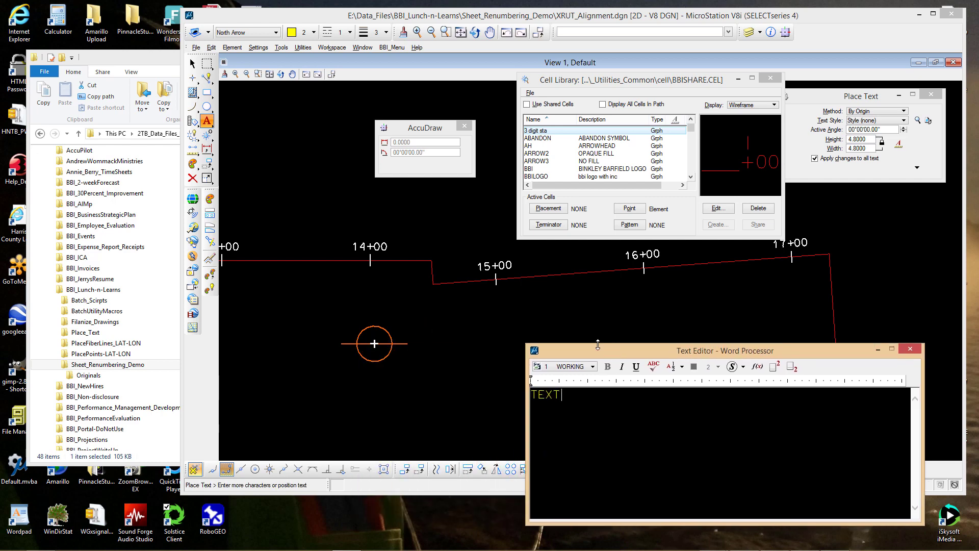
left_click(916, 167)
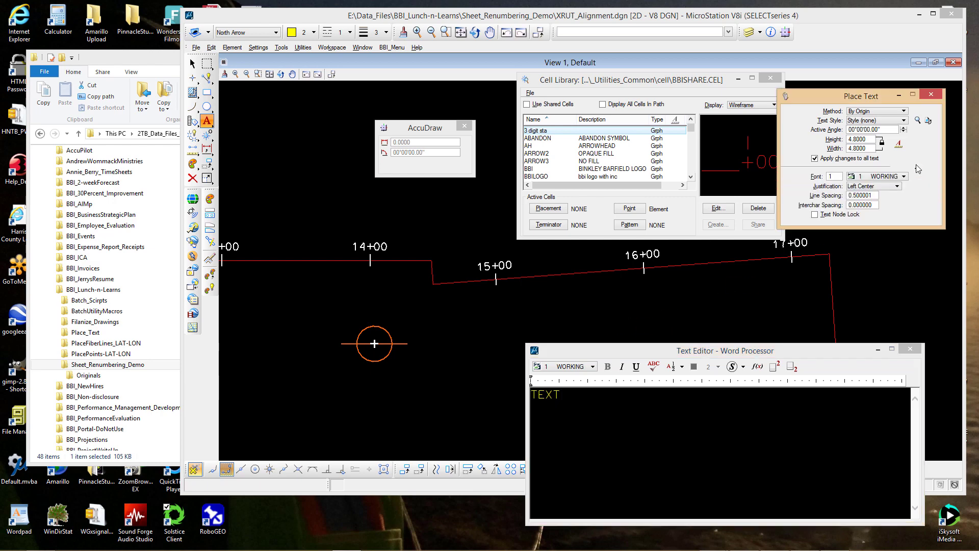
left_click(888, 187)
left_click(864, 234)
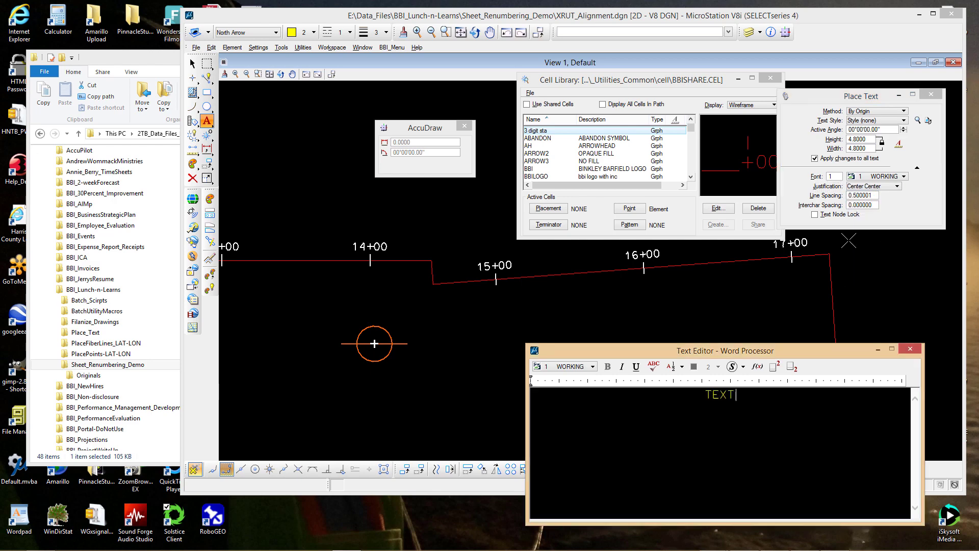
left_click(375, 344)
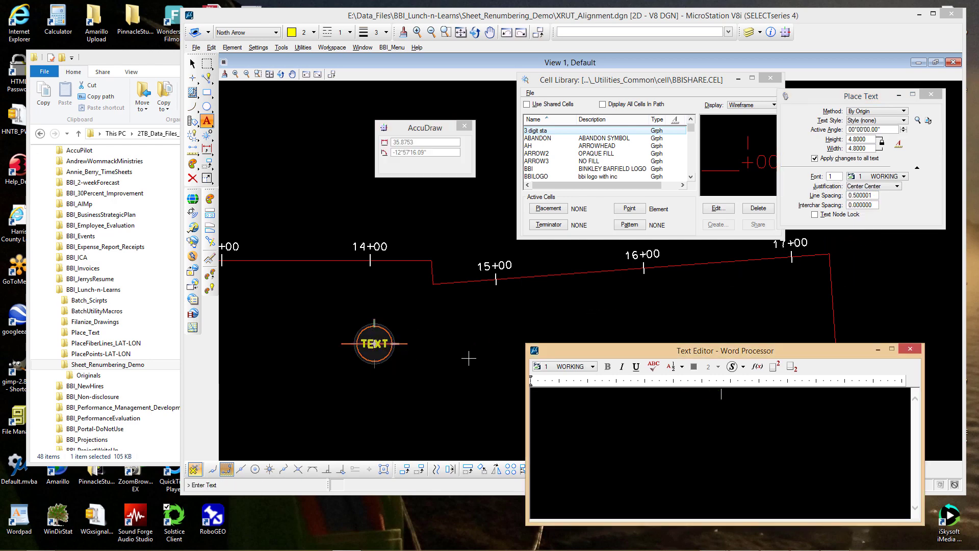
Step: Place a block fence around the symbol and its text, and define the cell origin at the circle's centre
left_click(207, 63)
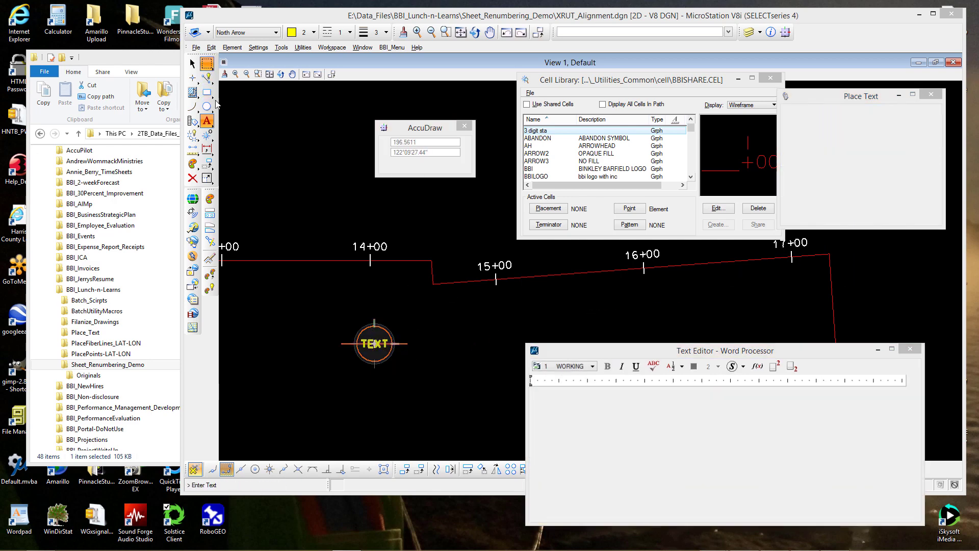
left_click(320, 307)
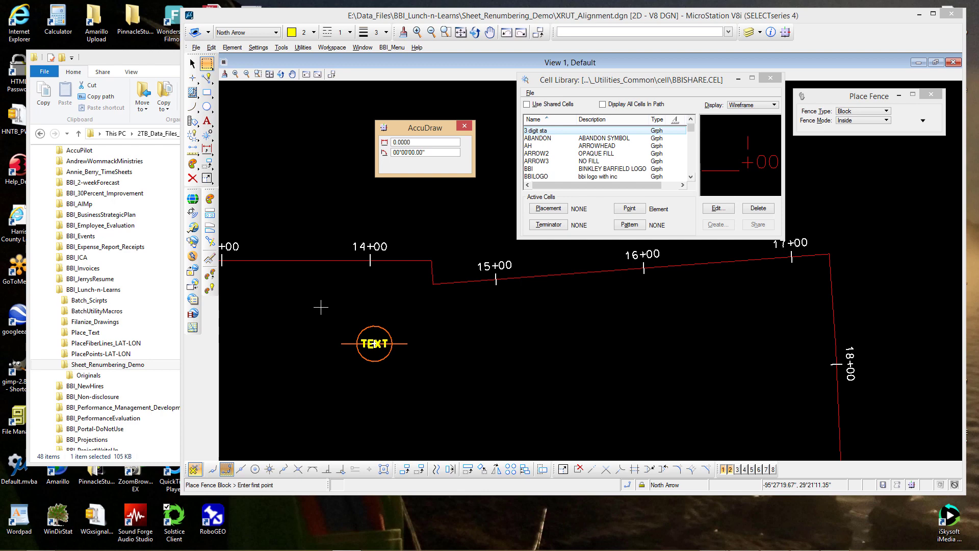
left_click(442, 381)
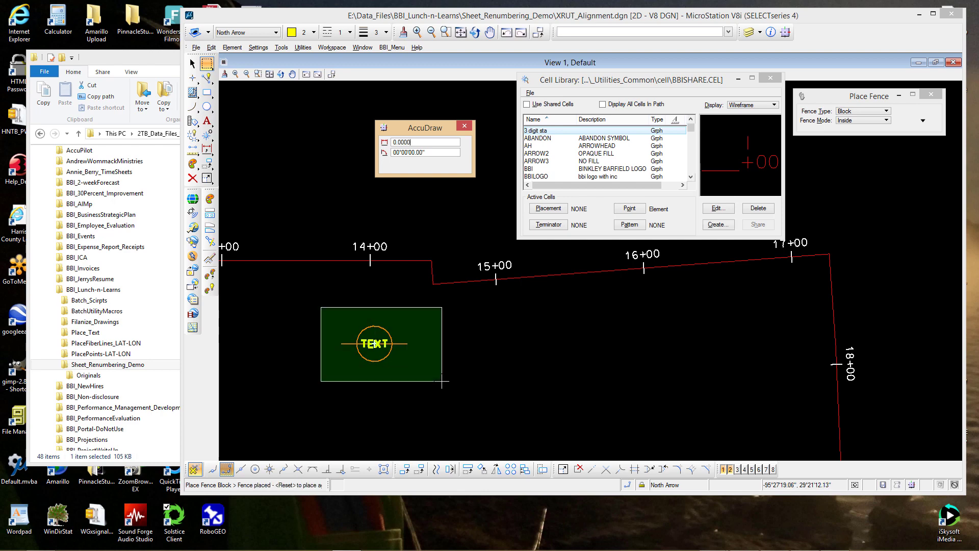
left_click(206, 136)
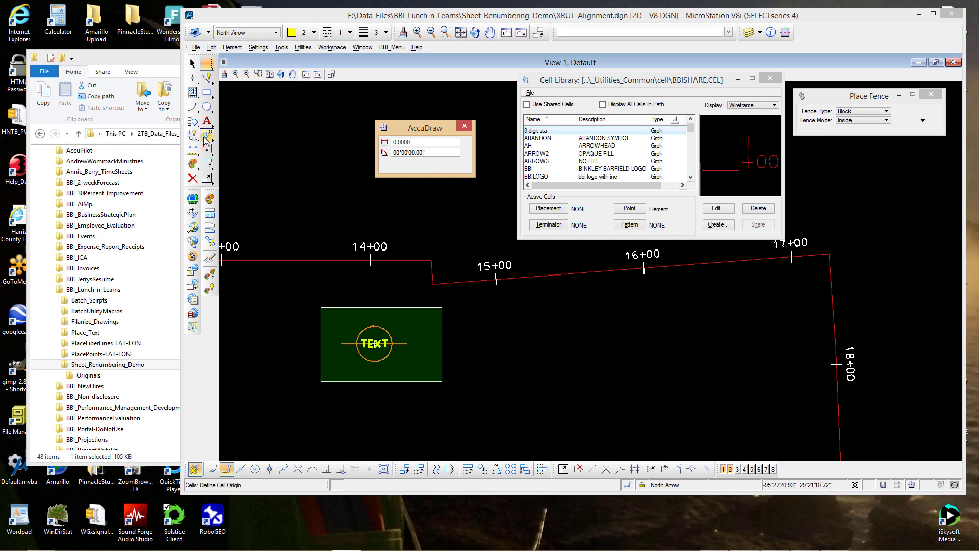
left_click(374, 344)
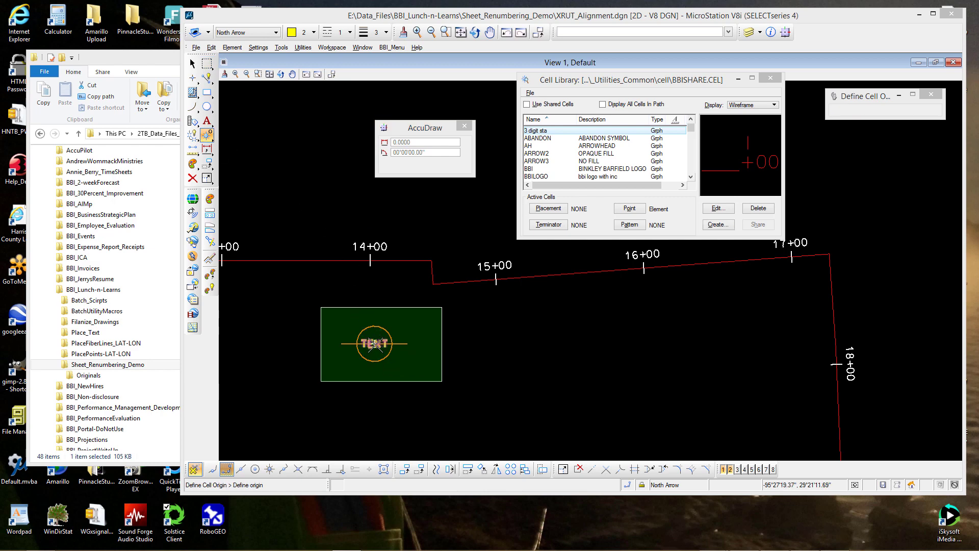
Step: Recall the earlier cell-creation key-in CC=MONU1,MY FIRST MONUMENT for review without running it
left_click(596, 37)
type("PLACE CELL Relative")
key("BackSpace")
type("2")
key("Up")
key("Up")
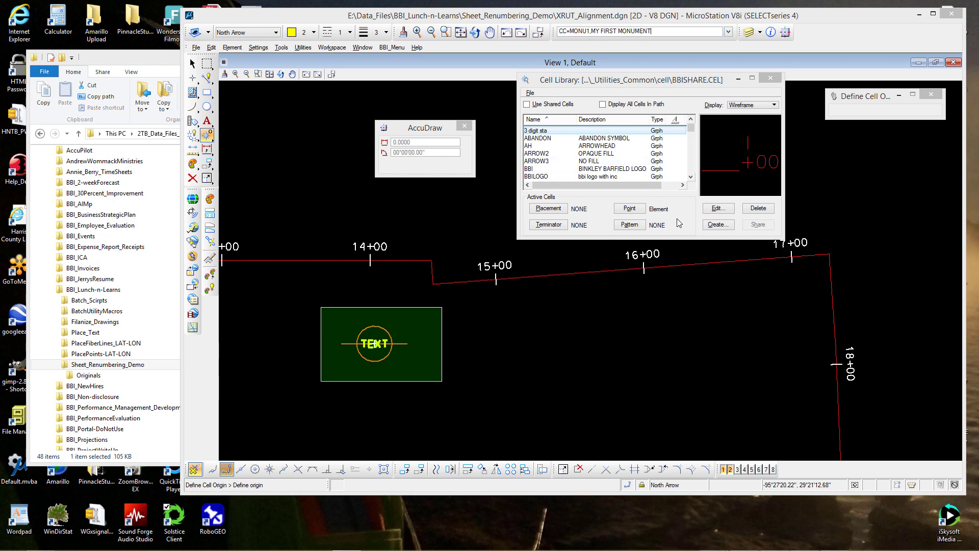
Step: Create a Graphic cell named MONU1 with the description MY FIRST MONUMENT from the fenced symbol and text
left_click(717, 225)
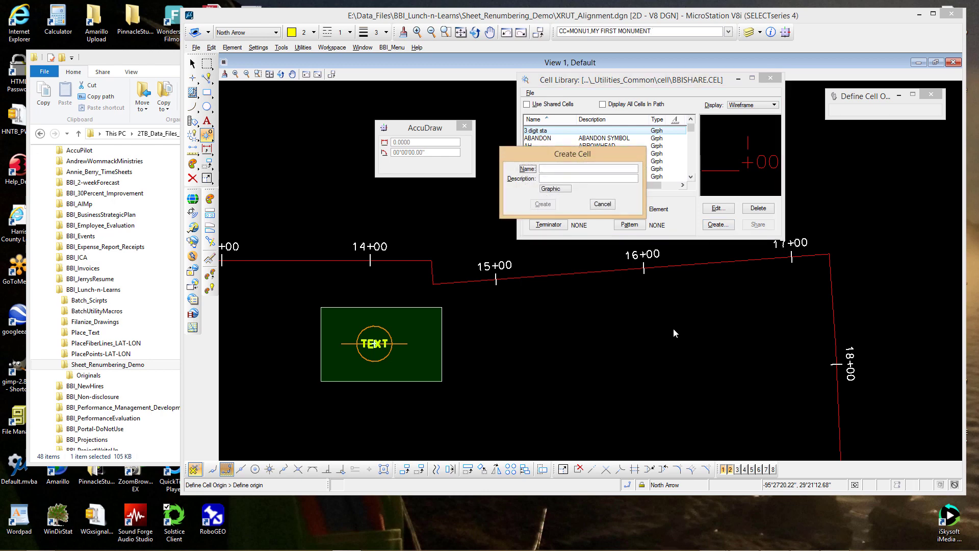
type("MONU1")
left_click(611, 179)
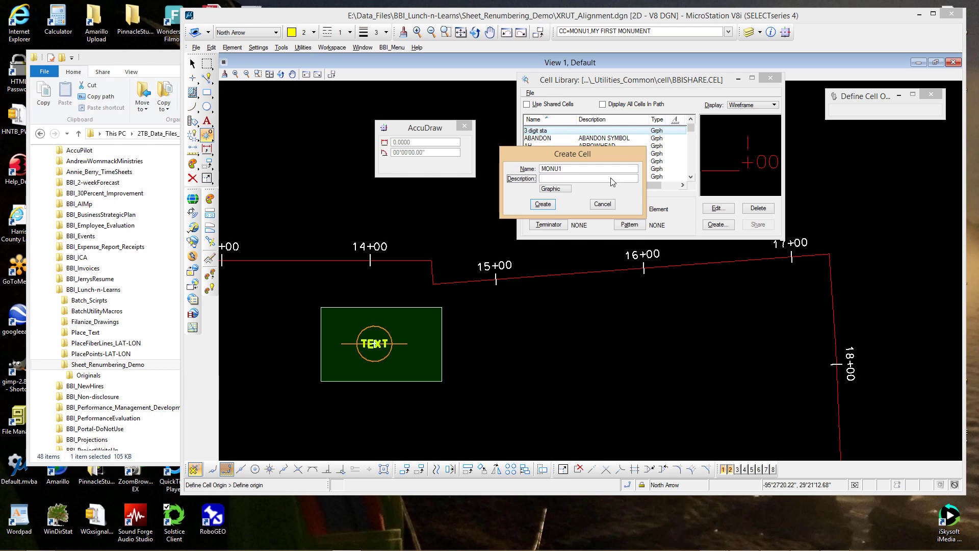
type("MY FIRST MONUMENT")
left_click(561, 190)
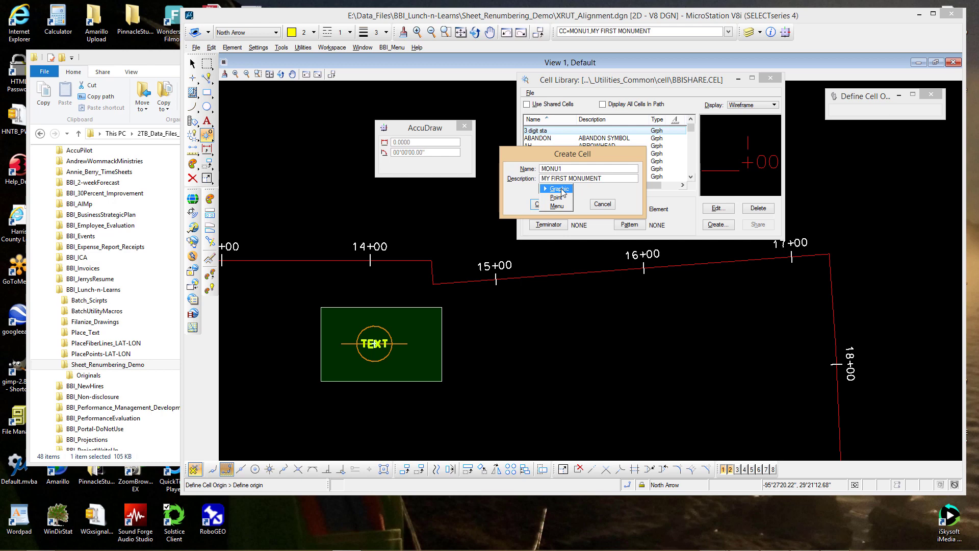
left_click(559, 189)
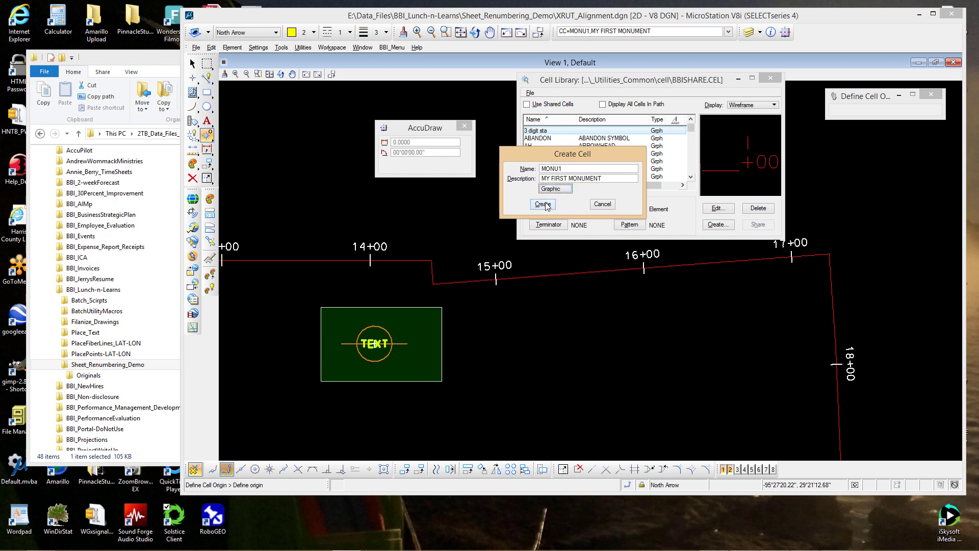
left_click(544, 205)
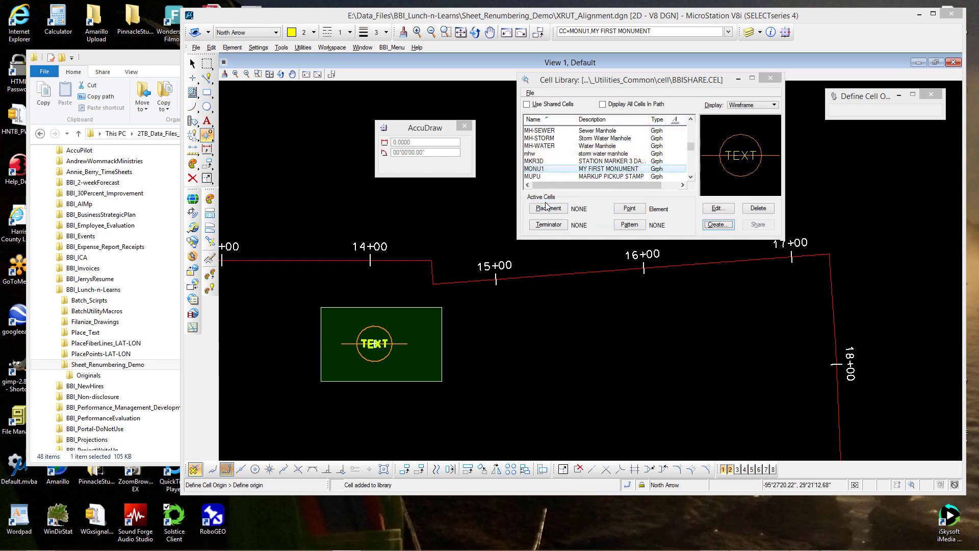
Step: Make MONU1 the active cell with the key-in AC=MONU1 and place one instance beside the fenced symbol, below station 15+00
left_click(668, 30)
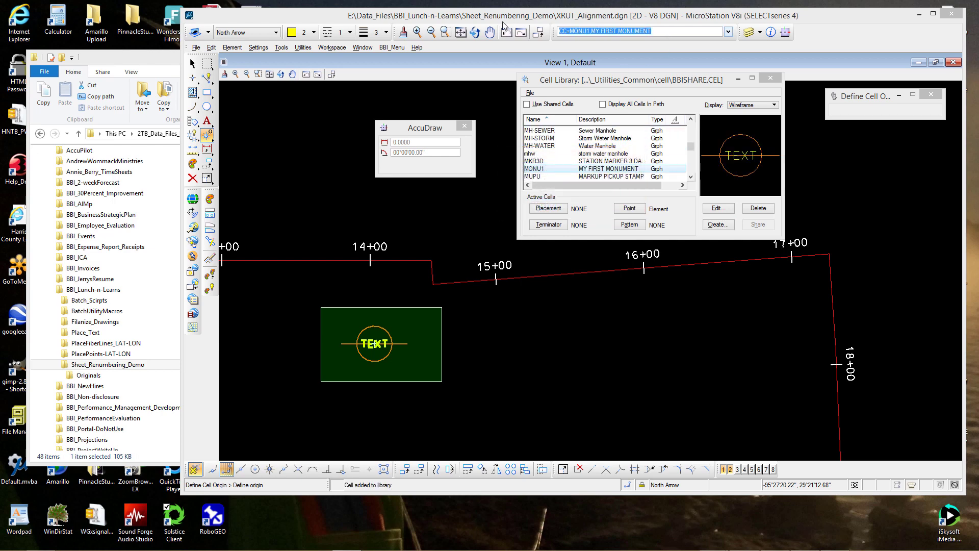
type("AC")
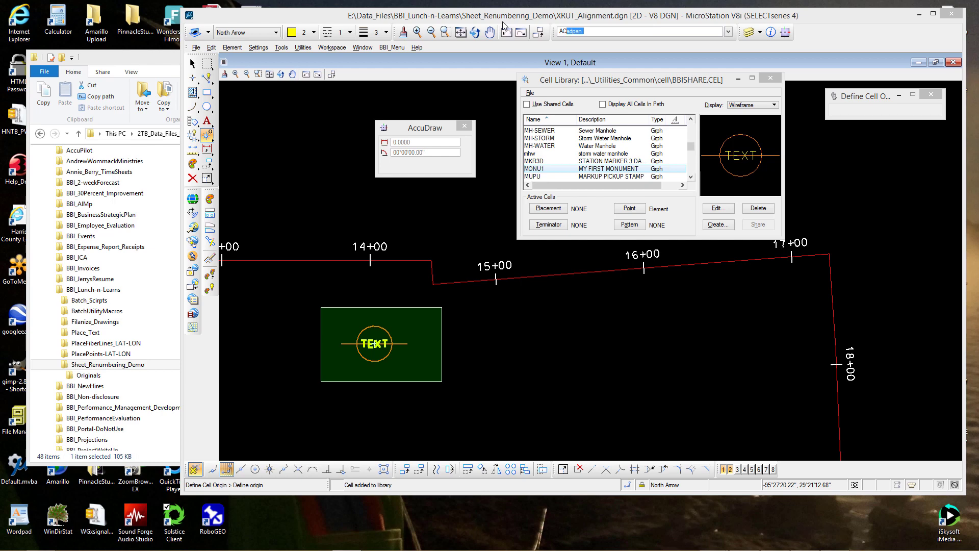
type("=MONU1")
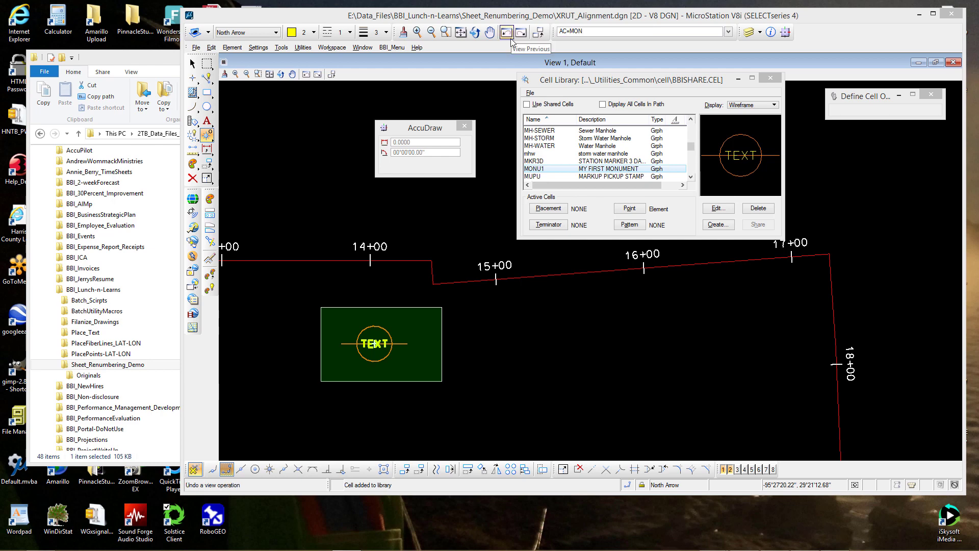
key("Return")
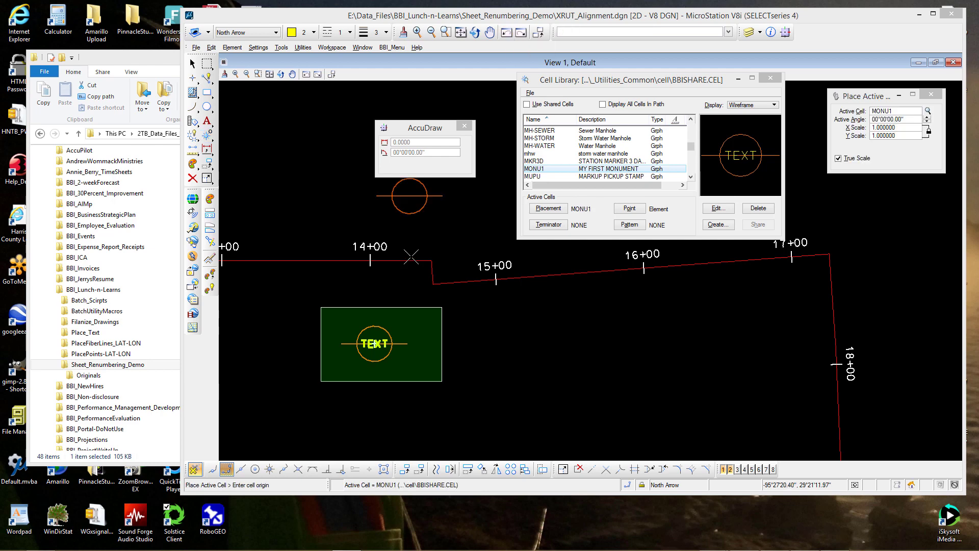
left_click(529, 339)
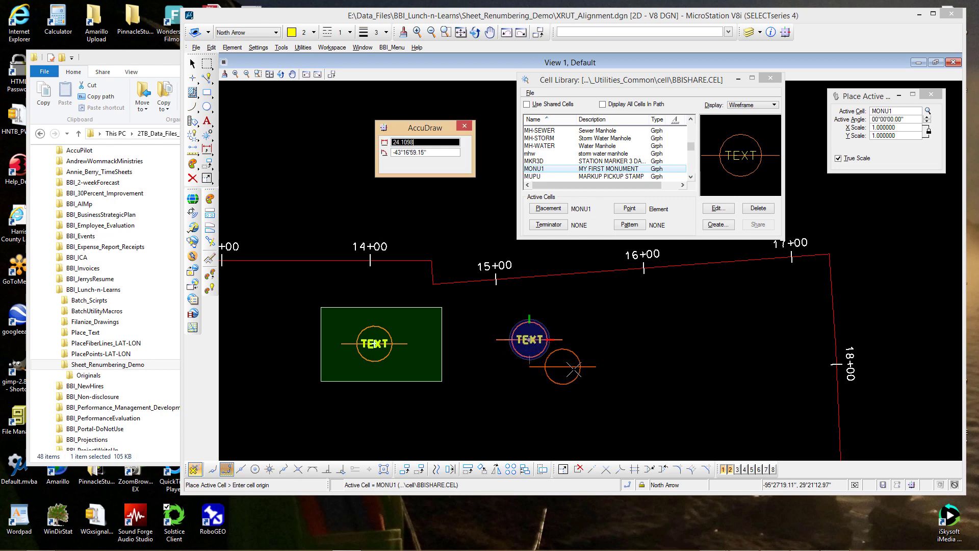
key("Escape")
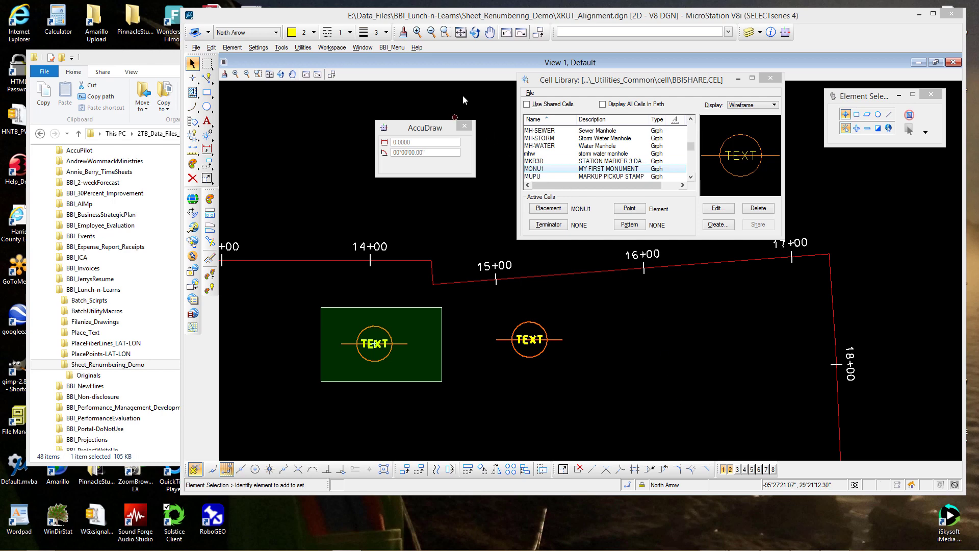
Step: Rotate the view by two points to examine how the placed MONU1 cell's text behaves, and restore the previous view
left_click(474, 33)
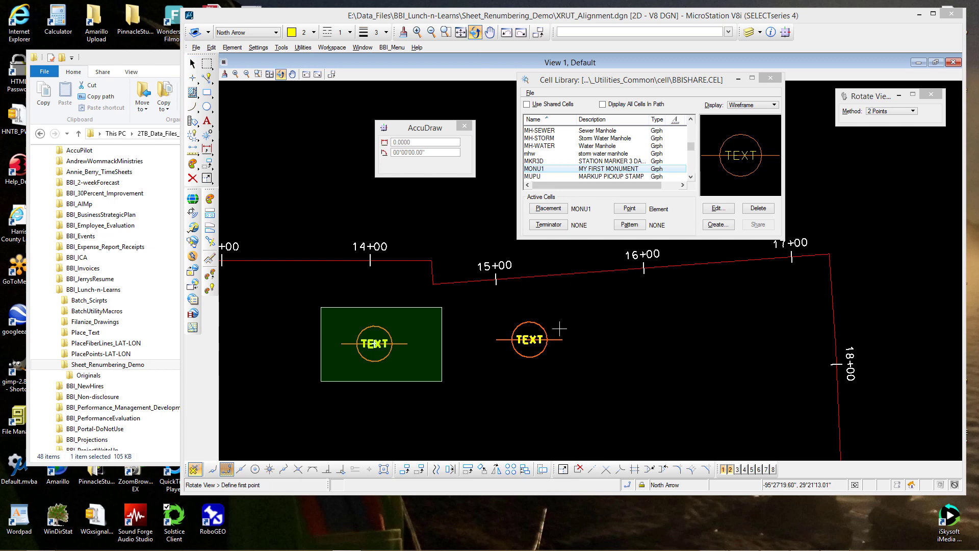
left_click(499, 378)
left_click(581, 301)
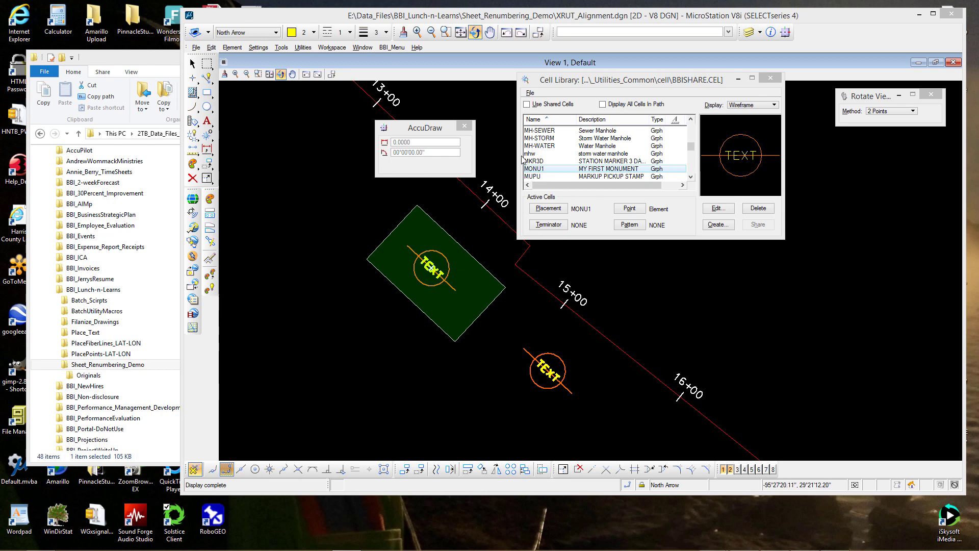
left_click(506, 33)
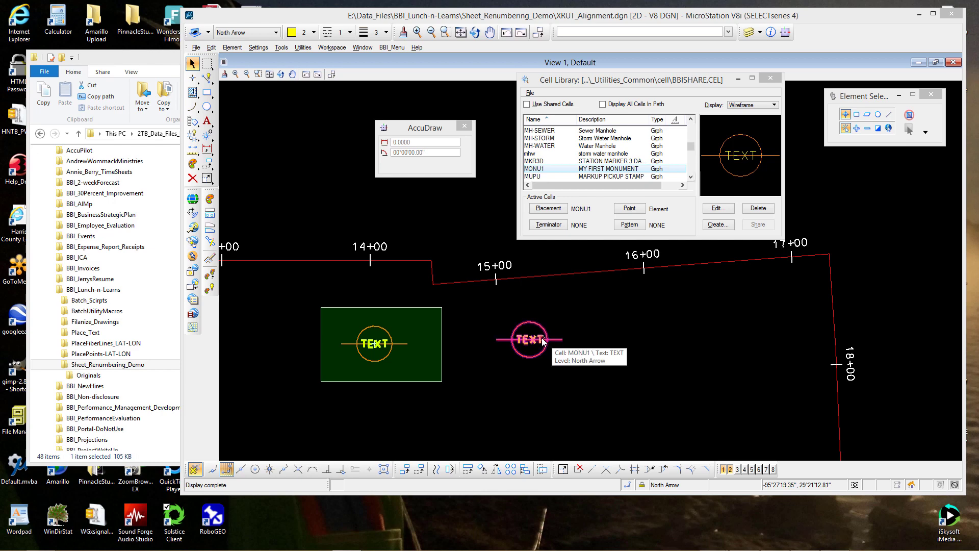
Step: Delete the placed MONU1 cell and move the original TEXT out of the circle to the space below station 15+00
left_click(513, 332)
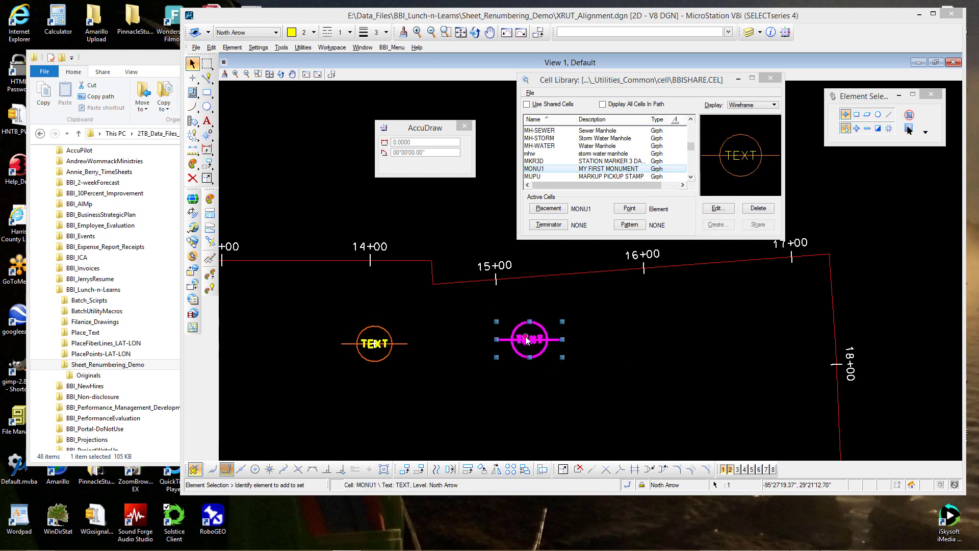
left_click(192, 178)
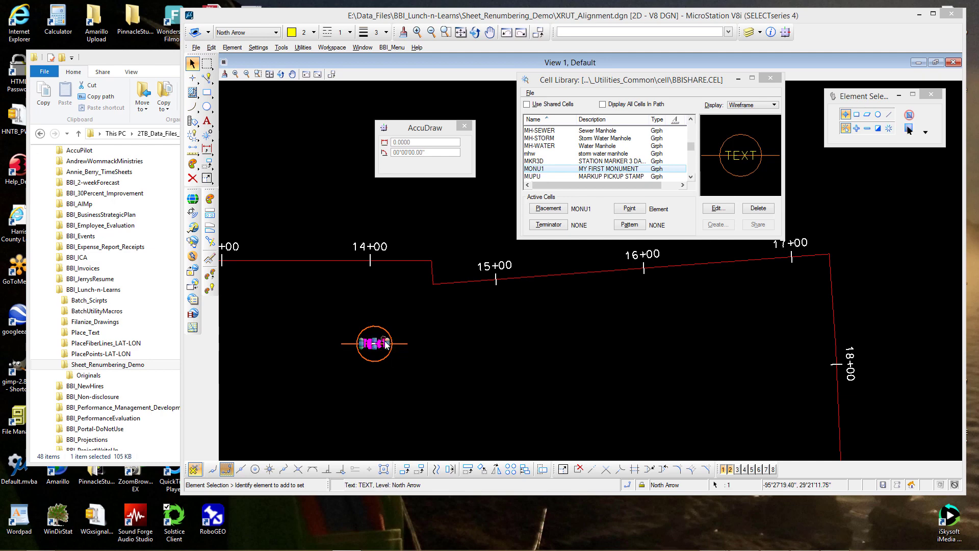
left_click_drag(385, 342, 510, 339)
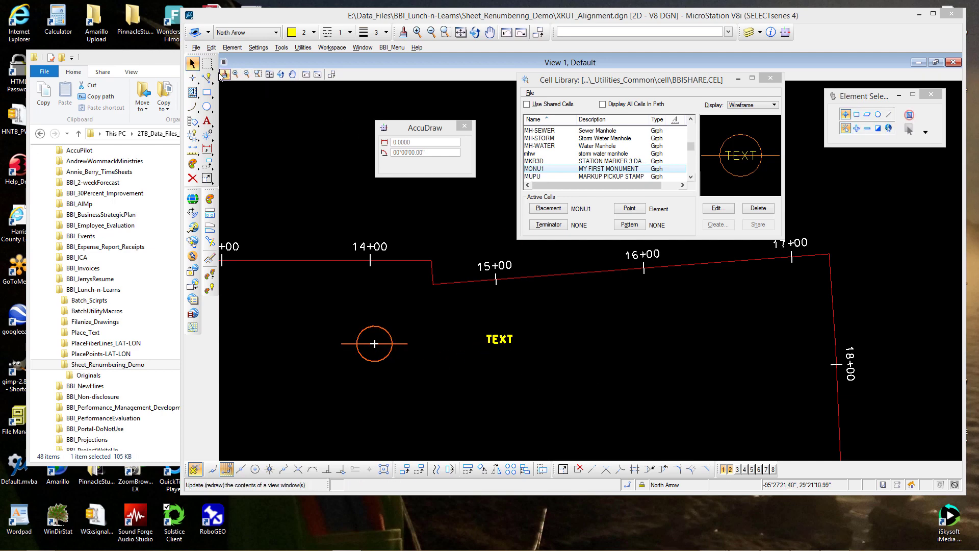
Step: Place a block fence around the separate TEXT and define the cell origin at the text's centre
left_click(206, 63)
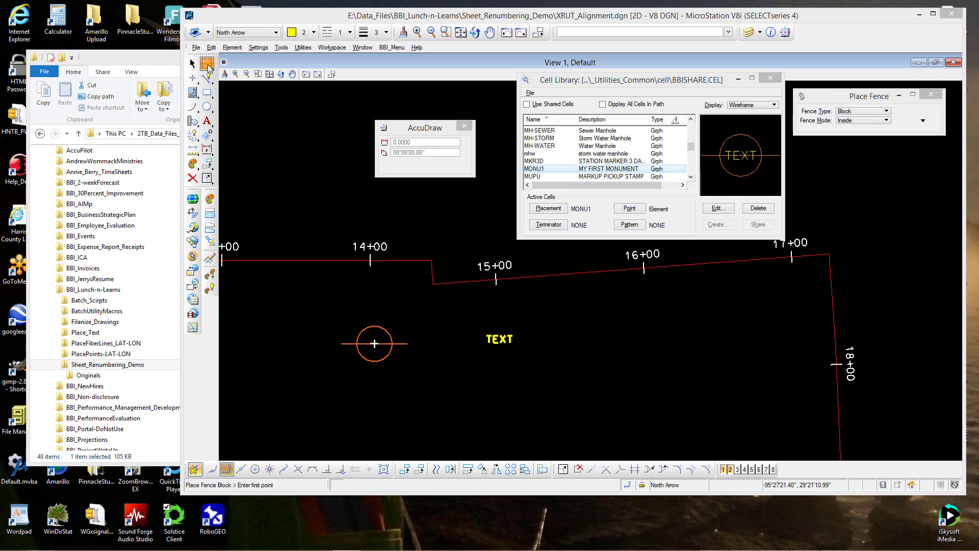
left_click(472, 320)
left_click(533, 364)
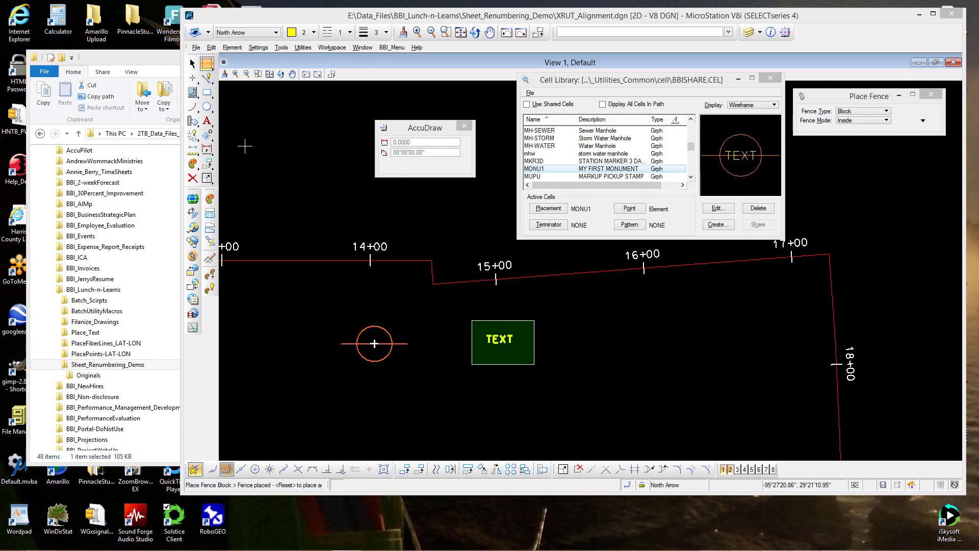
left_click(207, 134)
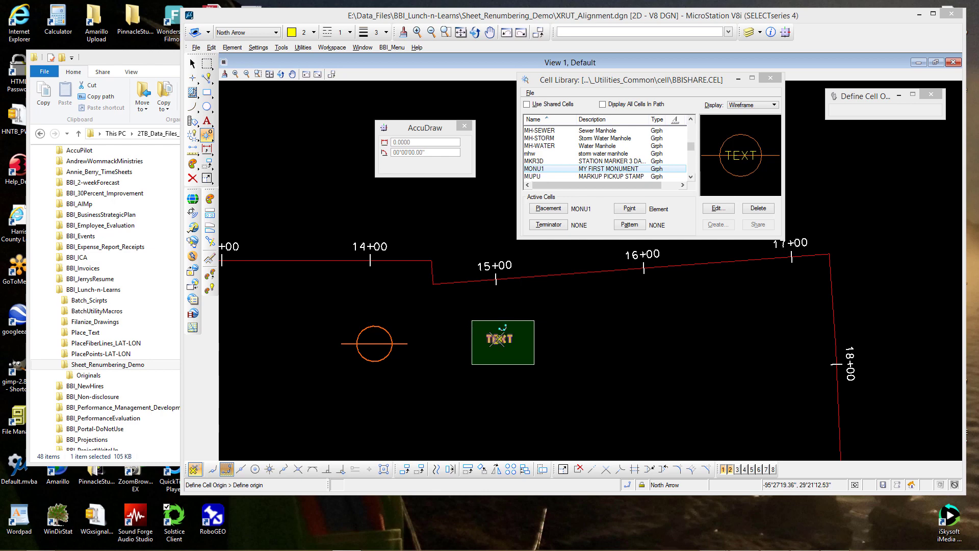
left_click(500, 339)
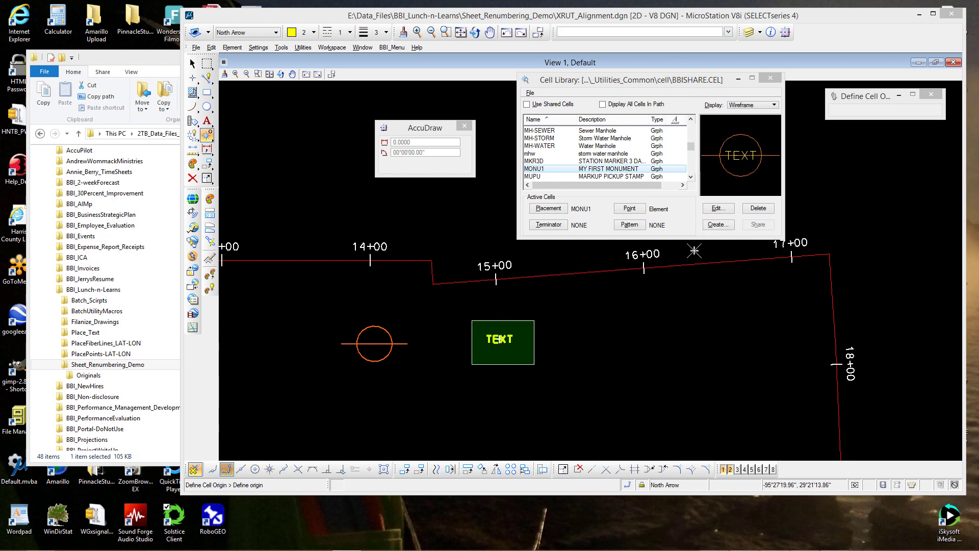
Step: Create a point cell from the fenced text with the key-in CC=PTEXT,POLE TEXT,P
type("CC")
type("=POL")
type("E_TEXT")
key("BackSpace")
key("BackSpace")
key("BackSpace")
key("BackSpace")
key("BackSpace")
key("BackSpace")
type("TEXT,P")
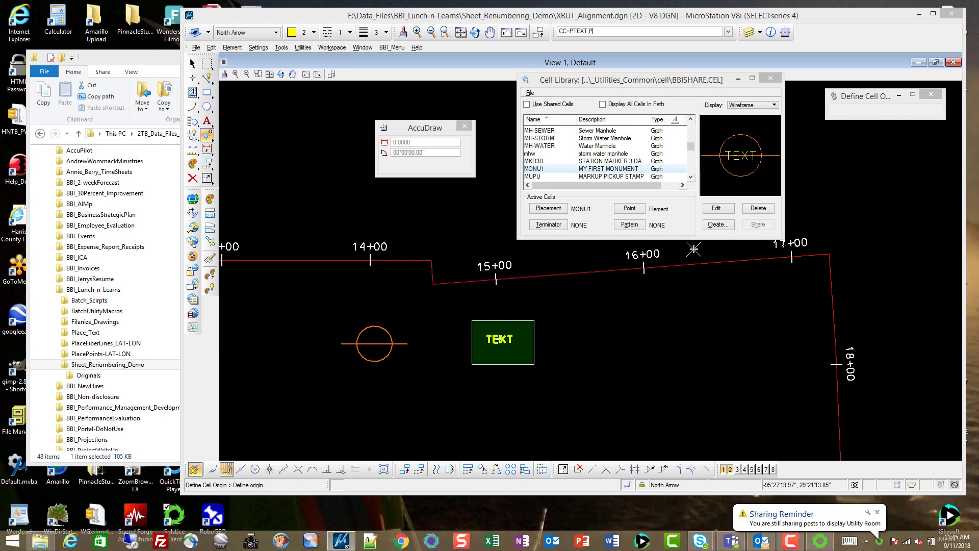
type("OLE TEXT,P")
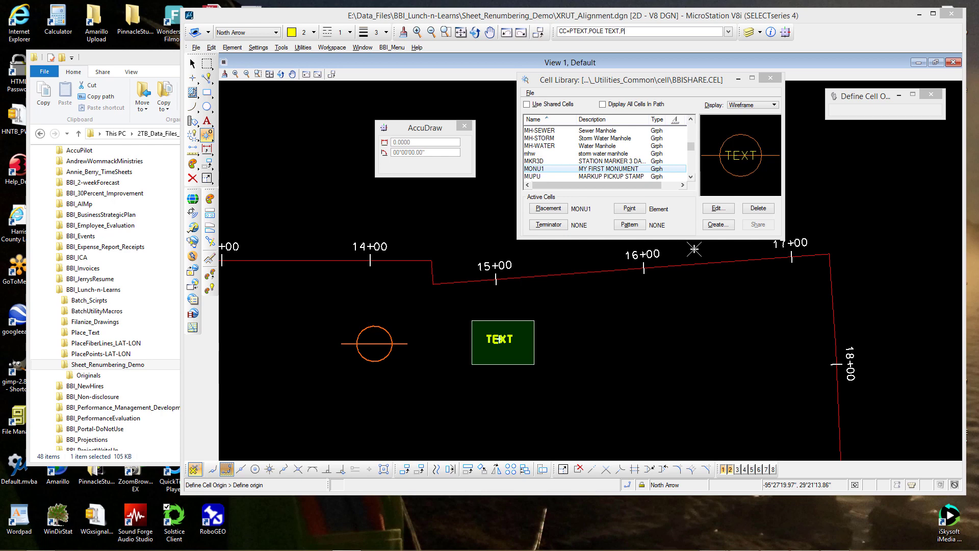
key("Return")
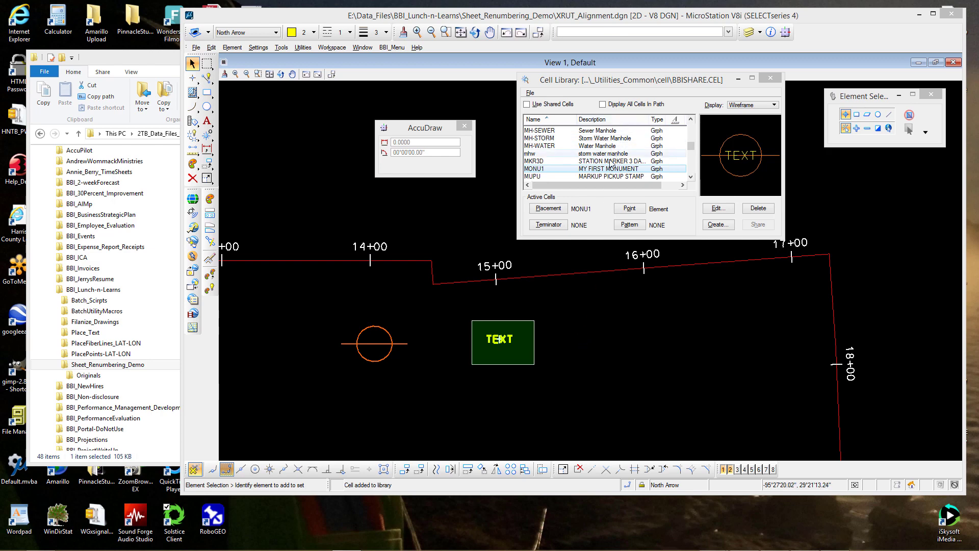
Step: Find PTEXT in the cell library, make it the active placement cell, and place one instance below station 16+00
left_click(581, 161)
scroll(581, 161, "down", 2)
left_click(581, 169)
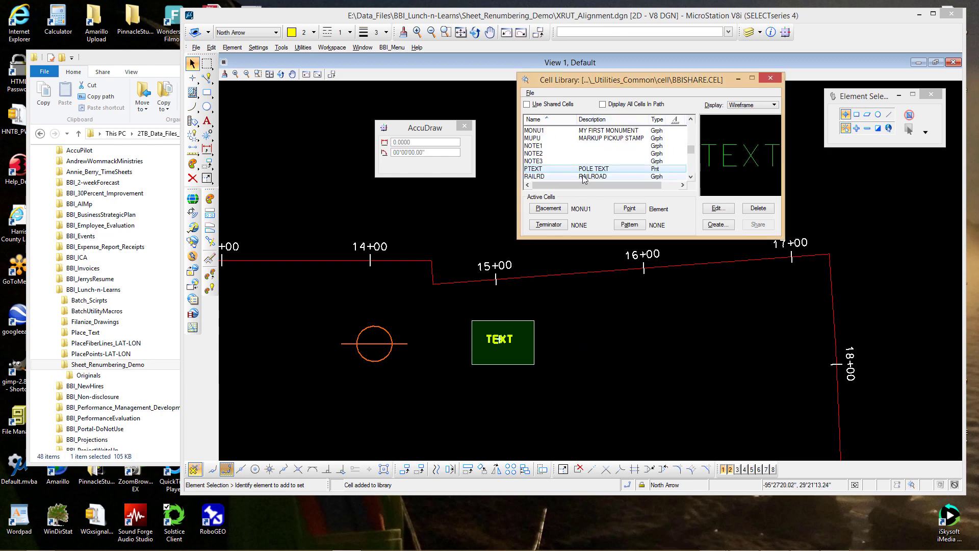
double_click(550, 169)
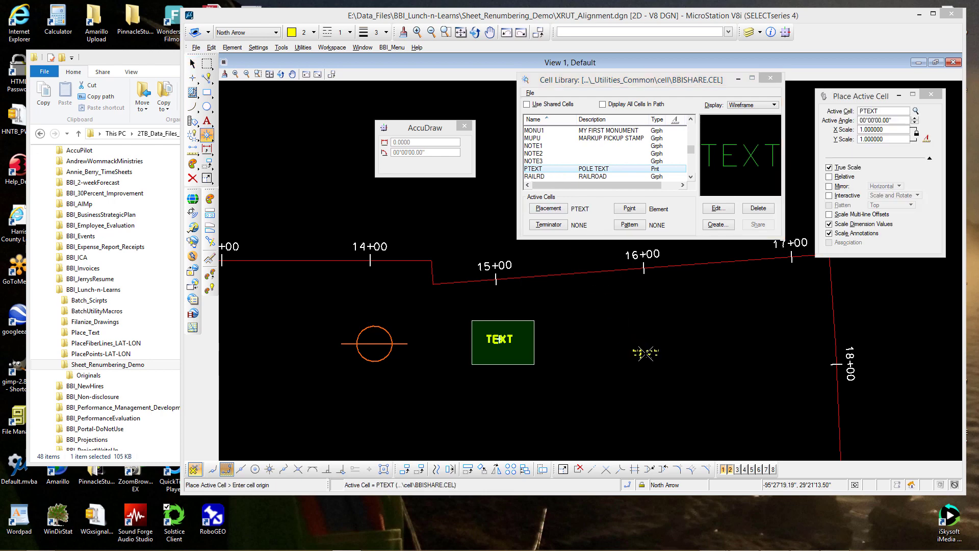
left_click(645, 353)
key("Escape")
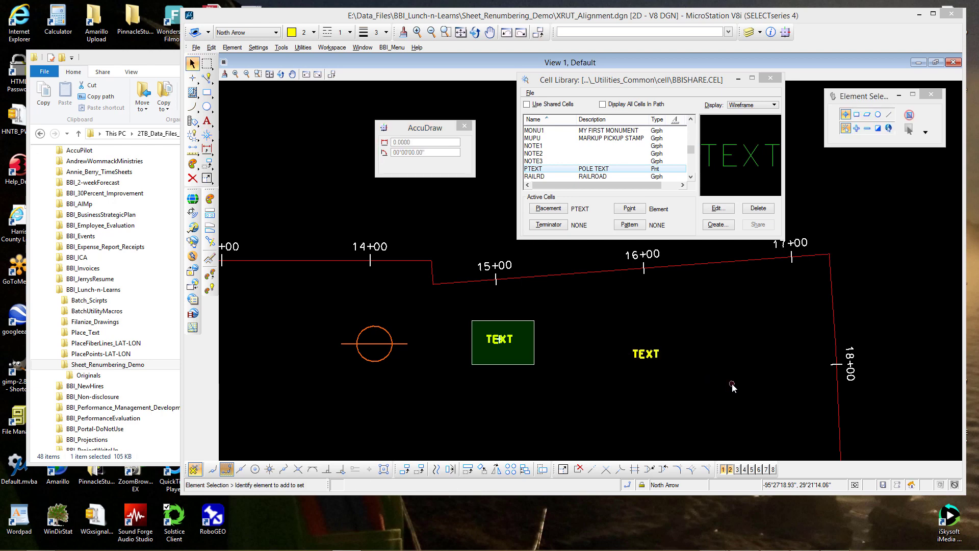
Step: Rotate the view by two points to compare the PTEXT point cell with the plain text, and restore the previous view
left_click(475, 32)
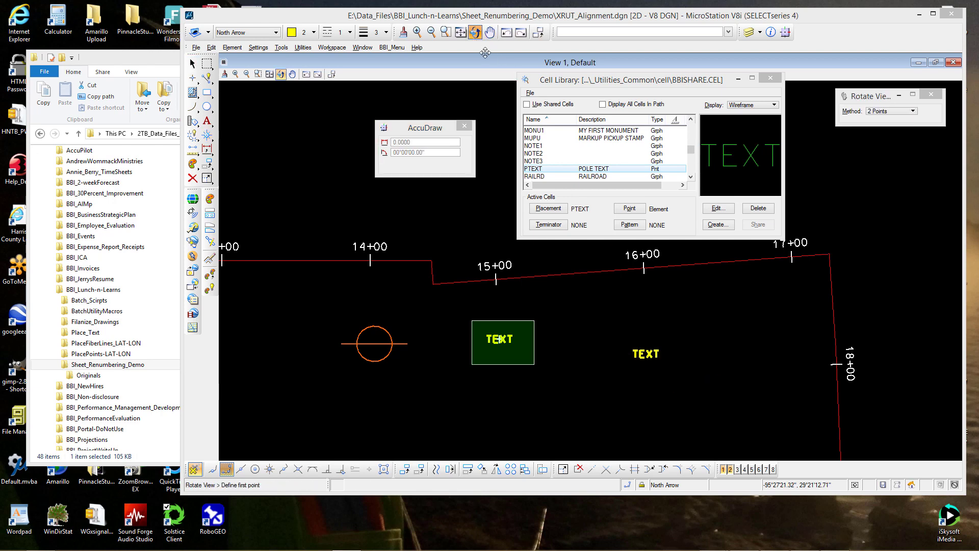
left_click(643, 345)
left_click(660, 334)
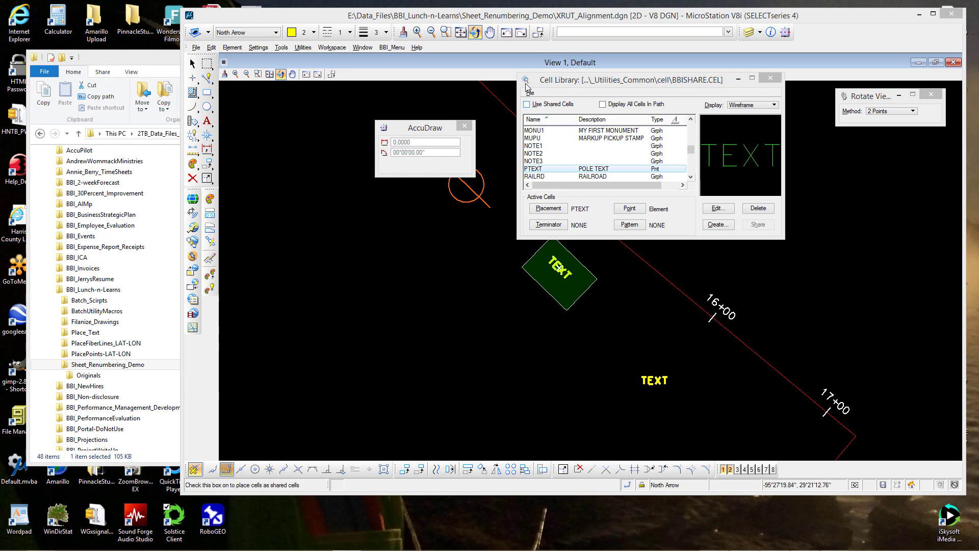
left_click(505, 33)
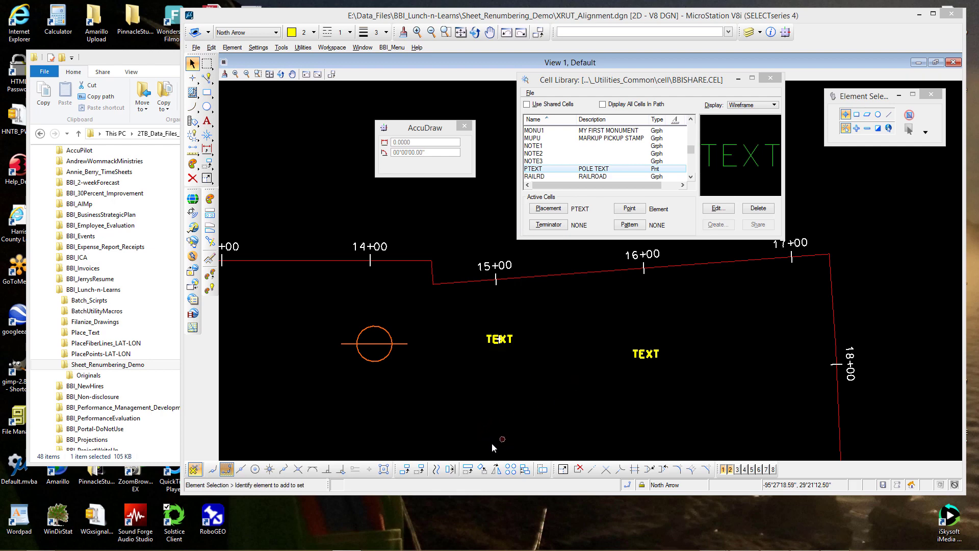
Step: Move the placed PTEXT cell onto the centre of the circle-and-line symbol
left_click(419, 468)
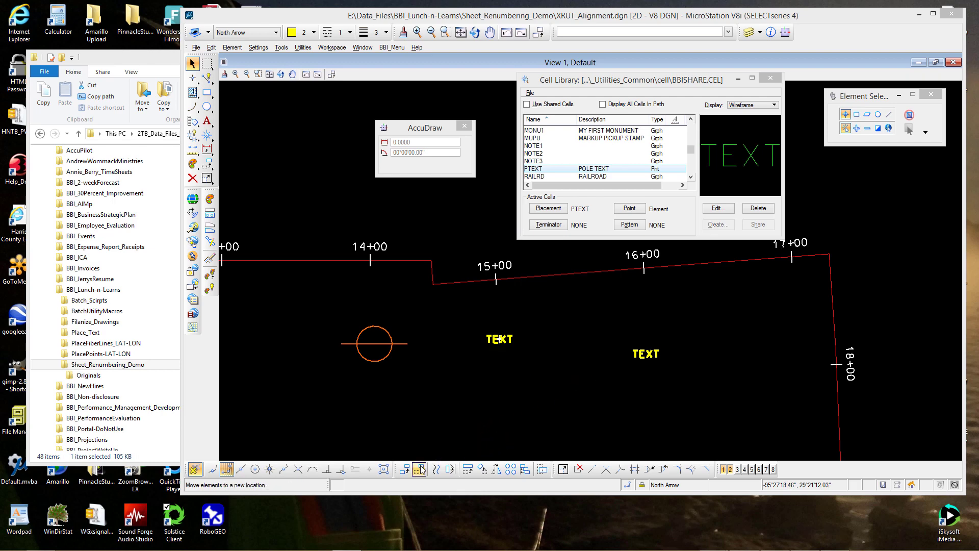
left_click(645, 353)
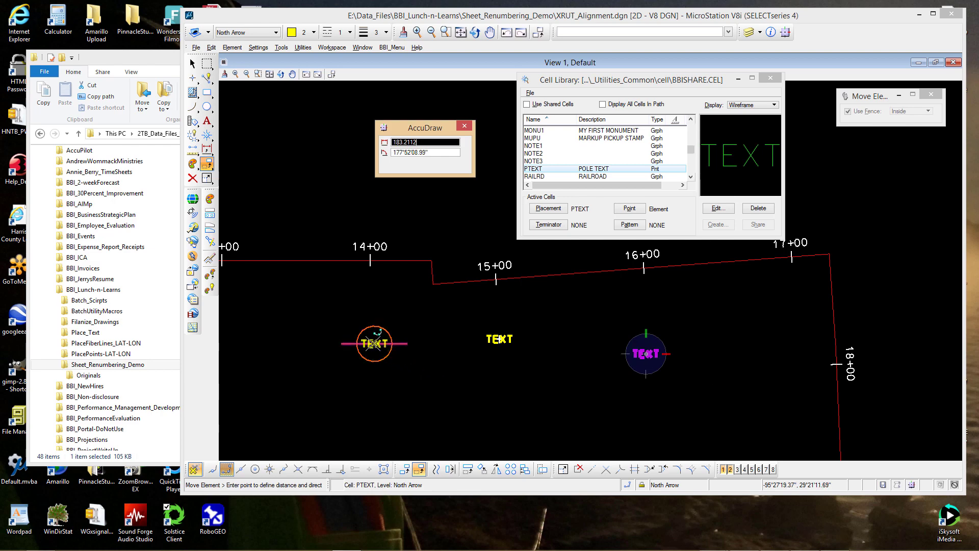
left_click(375, 343)
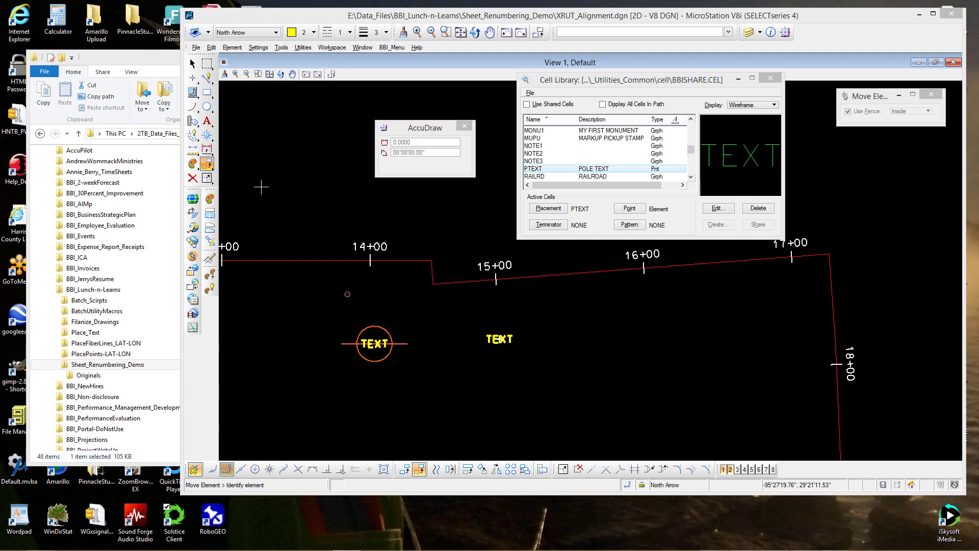
Step: Place a block fence around the circle-and-line symbol and the PTEXT cell at its centre
left_click(206, 63)
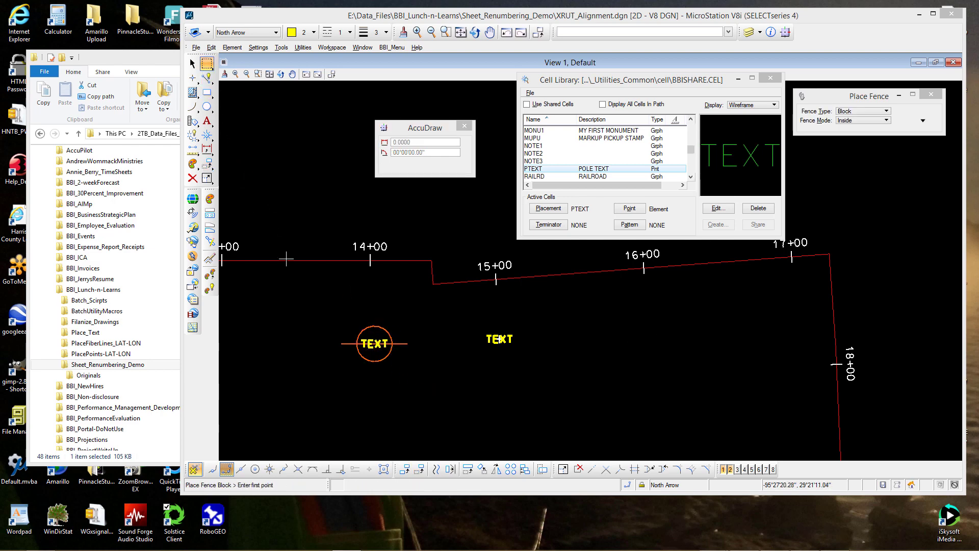
left_click(316, 310)
left_click(441, 387)
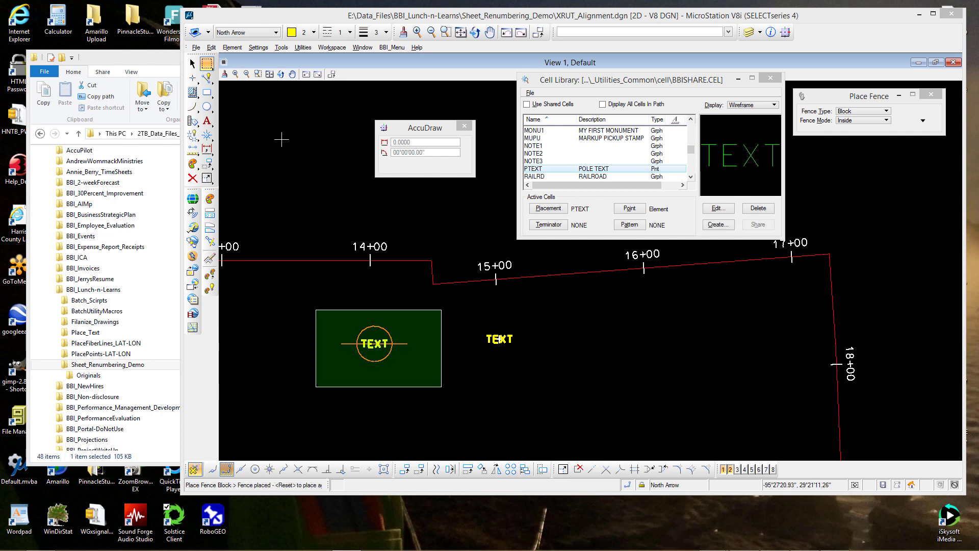
Step: Define the cell origin at the fenced symbol's centre and create the cell MONU2 with the description MY SECOND MONUMENT
left_click(206, 135)
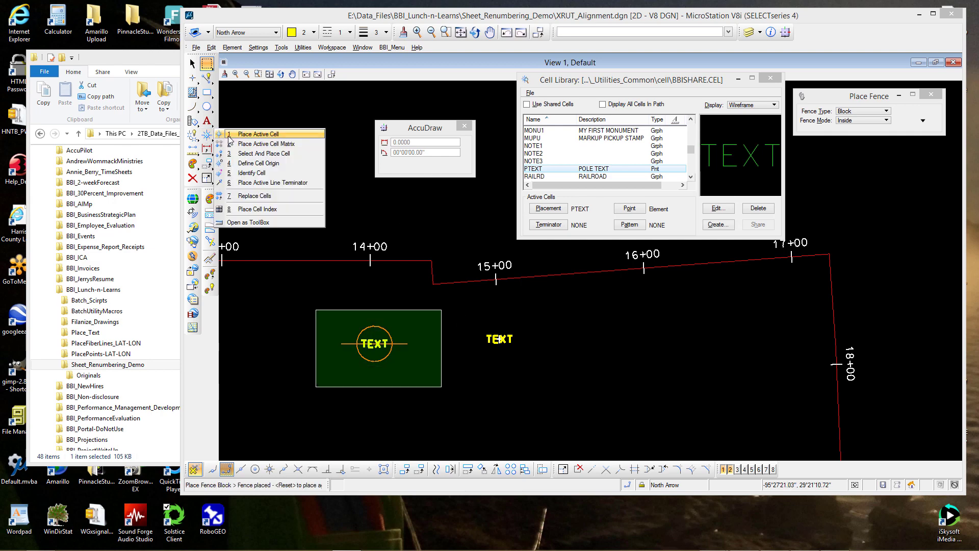
left_click(258, 163)
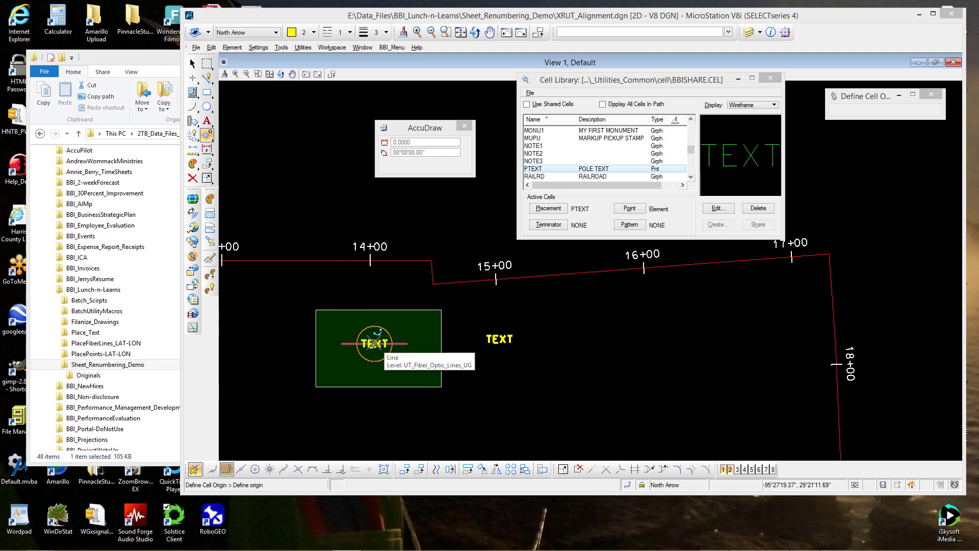
left_click(374, 342)
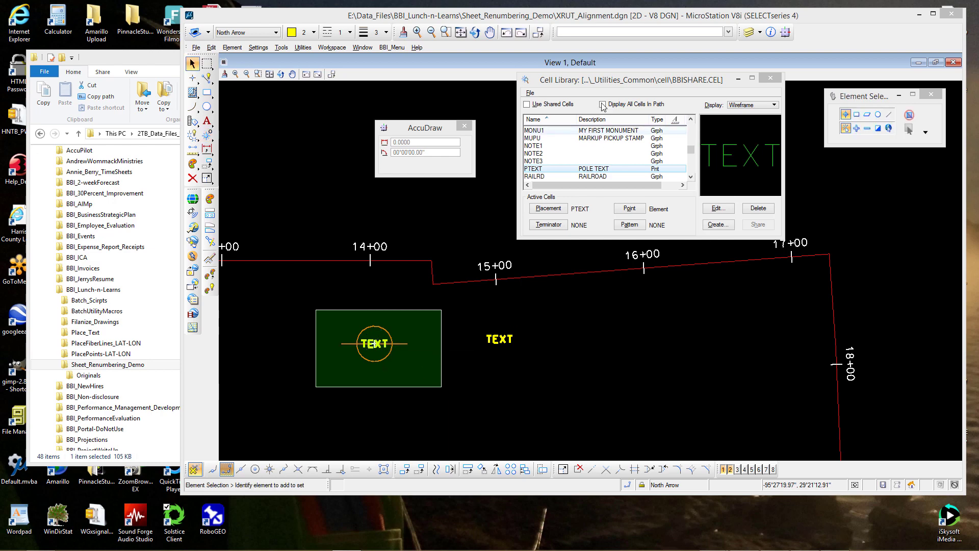
left_click(571, 31)
type("CC=MONU2,MY SECOND MONUMENT")
key("Return")
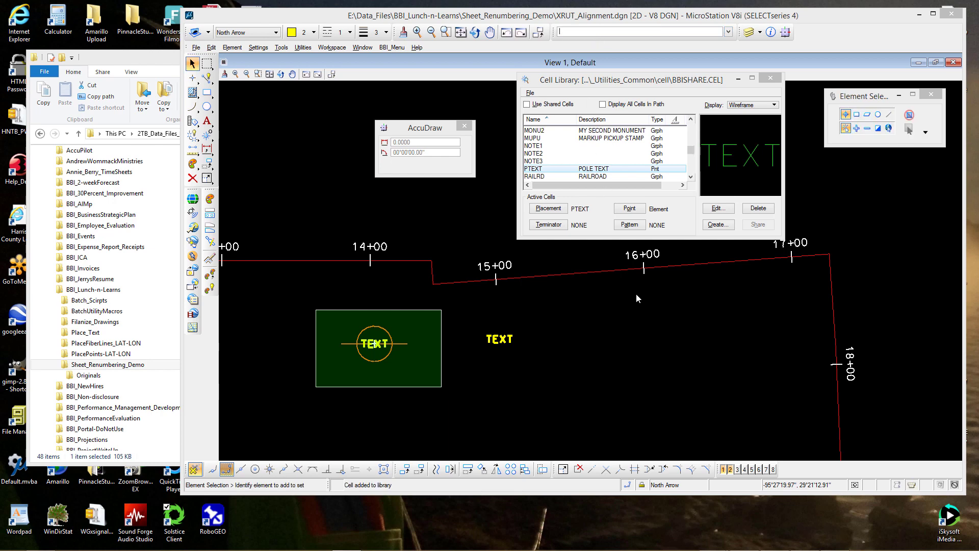
Step: Make MONU2 the active cell and place one instance below station 16+00, to the east of the plain text
type("AC=MONU")
key("Return")
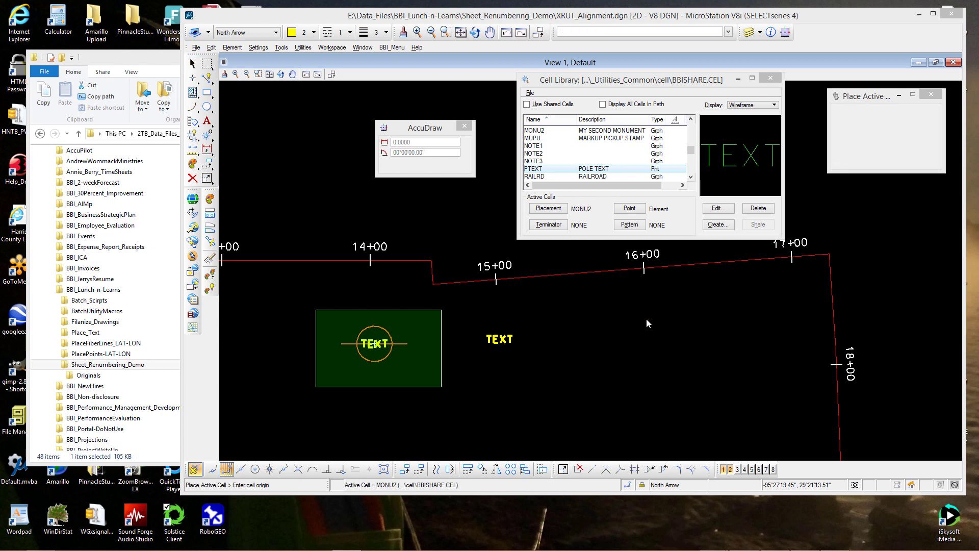
left_click(618, 339)
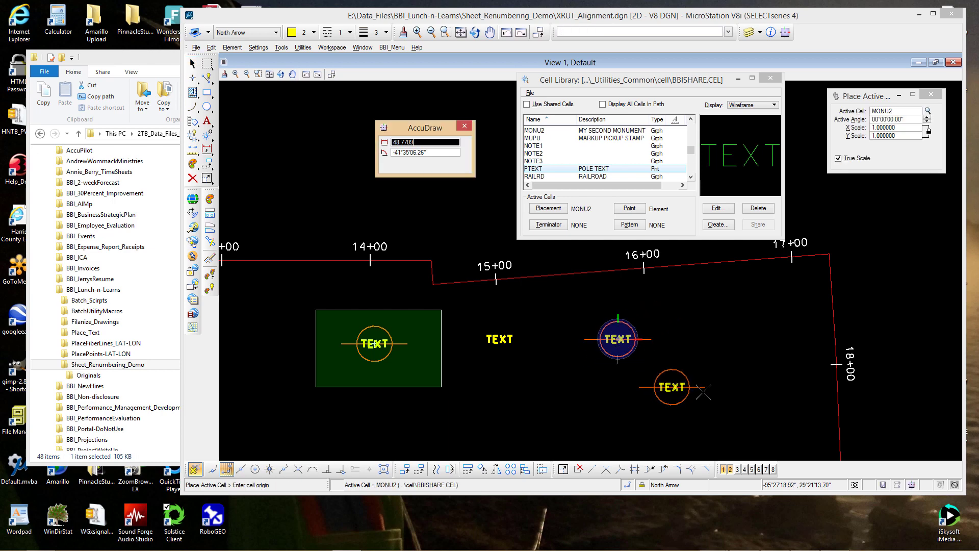
key("Escape")
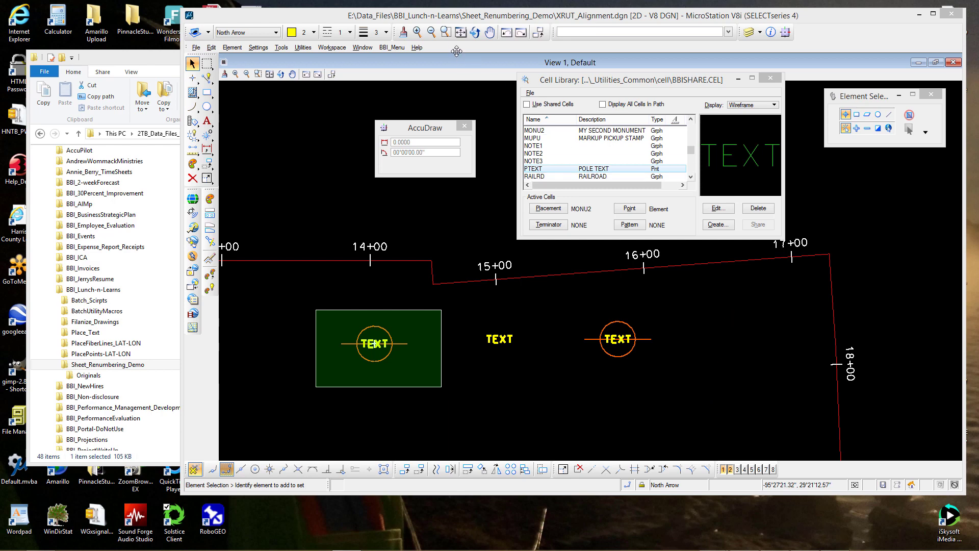
Step: Rotate the view by two points to compare the placed MONU2 cell with the plain text
left_click(474, 32)
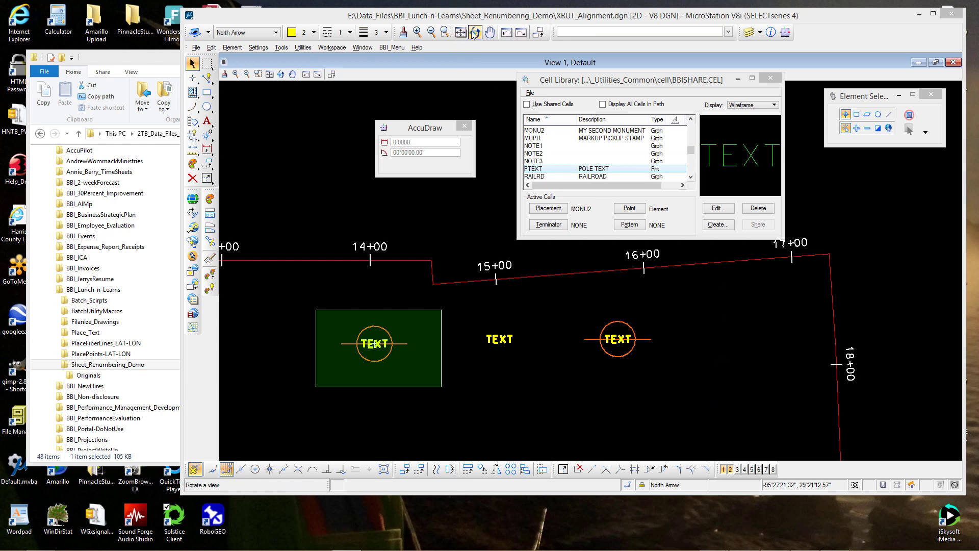
left_click(594, 373)
left_click(668, 296)
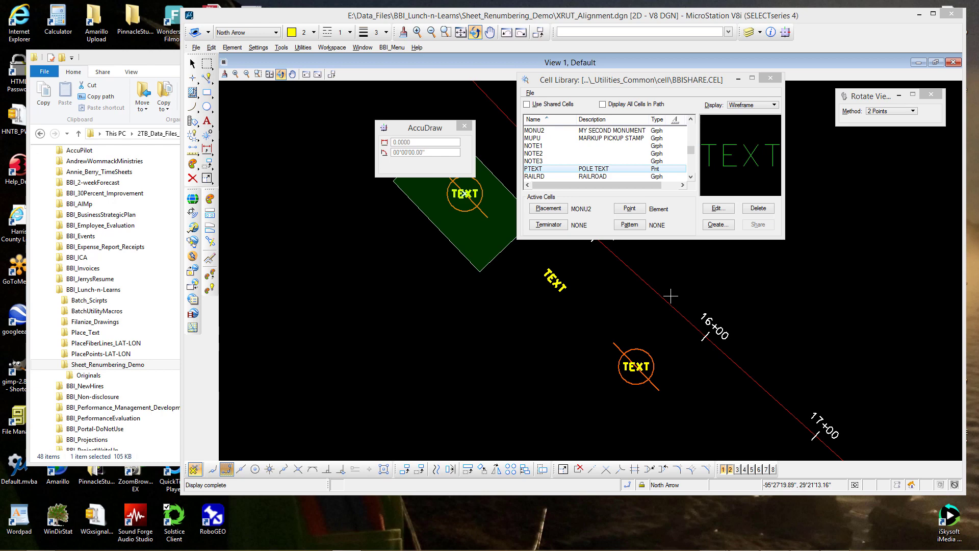
Step: Analyze the placed MONU2 cell and examine the properties of its header and of the nested PTEXT cell
left_click(401, 47)
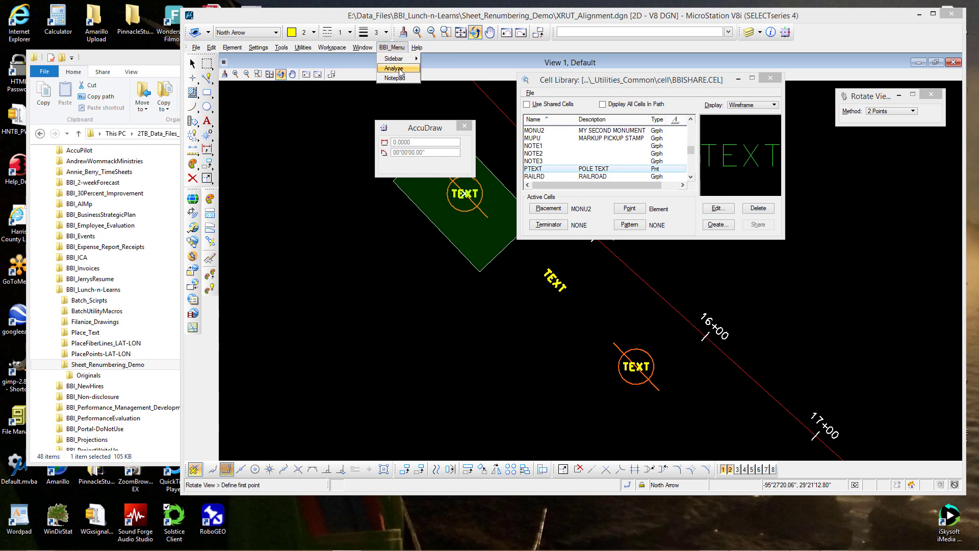
left_click(400, 69)
left_click(635, 363)
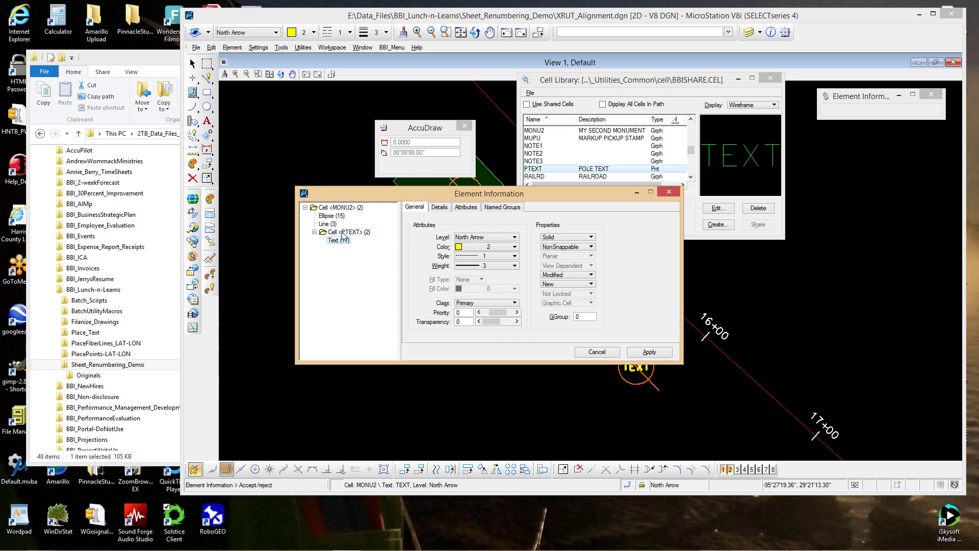
left_click(339, 208)
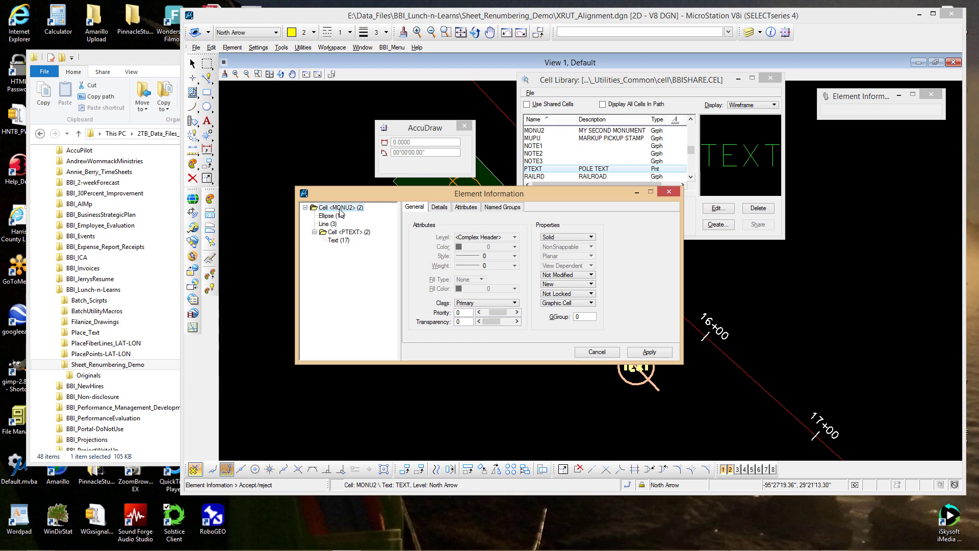
left_click(349, 232)
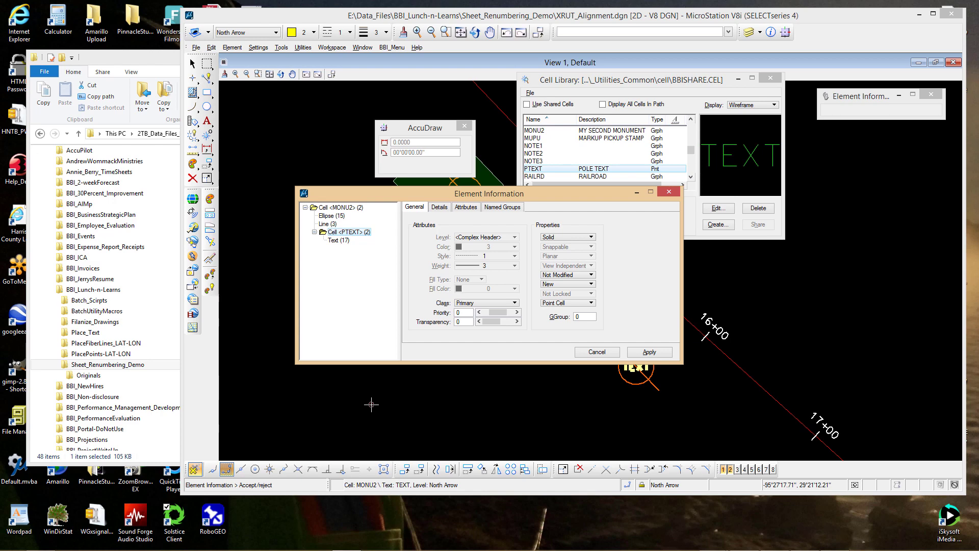
left_click(669, 193)
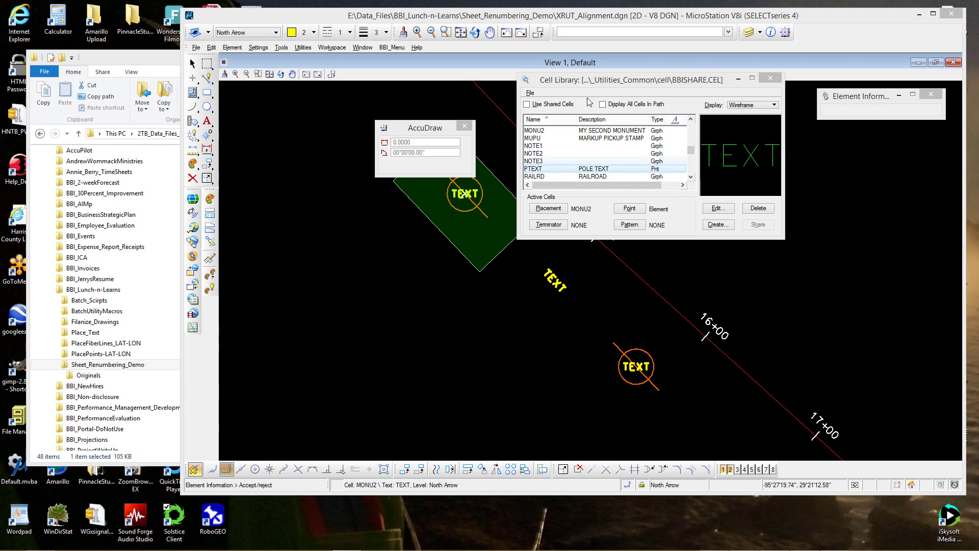
Step: Edit the text inside the placed MONU2 cell to read NONE
left_click(516, 35)
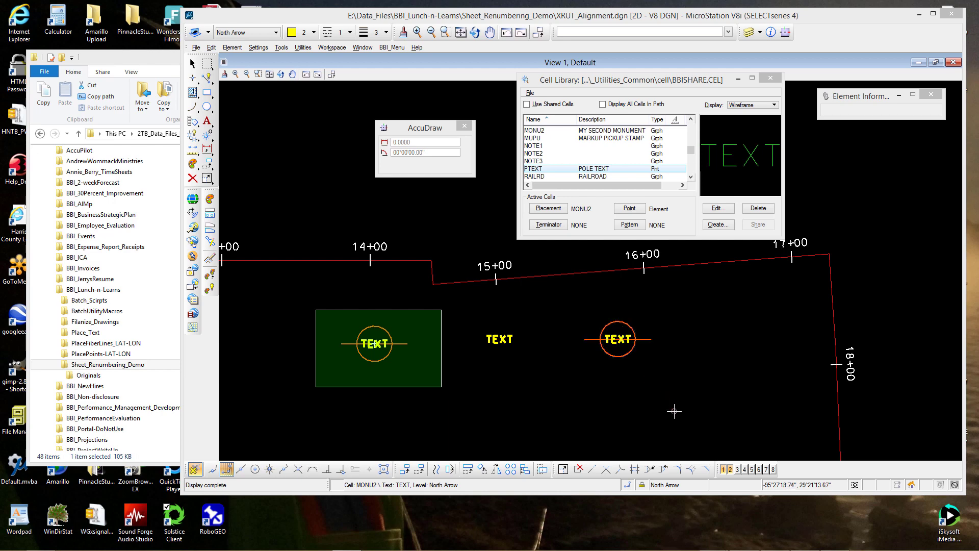
left_click(507, 33)
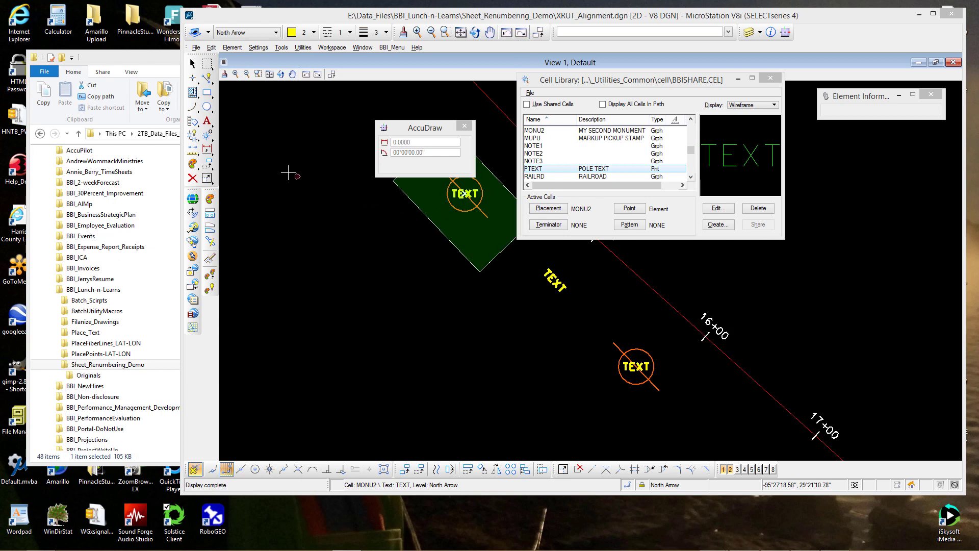
left_click(206, 120)
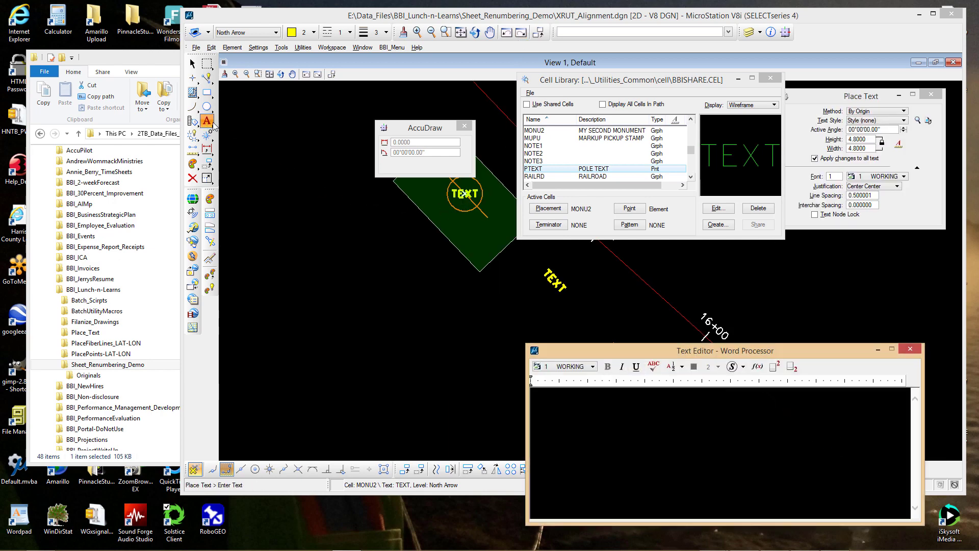
left_click_drag(213, 124, 245, 139)
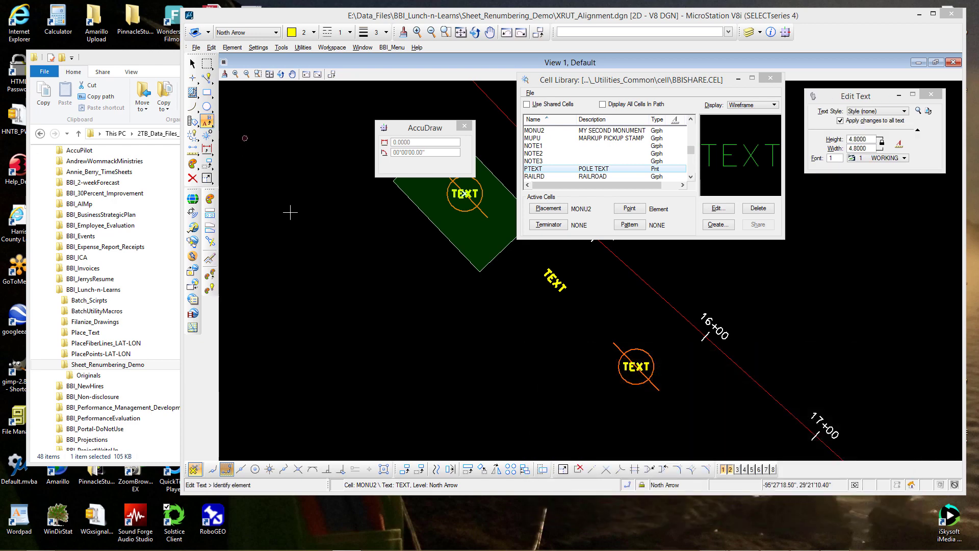
left_click(636, 366)
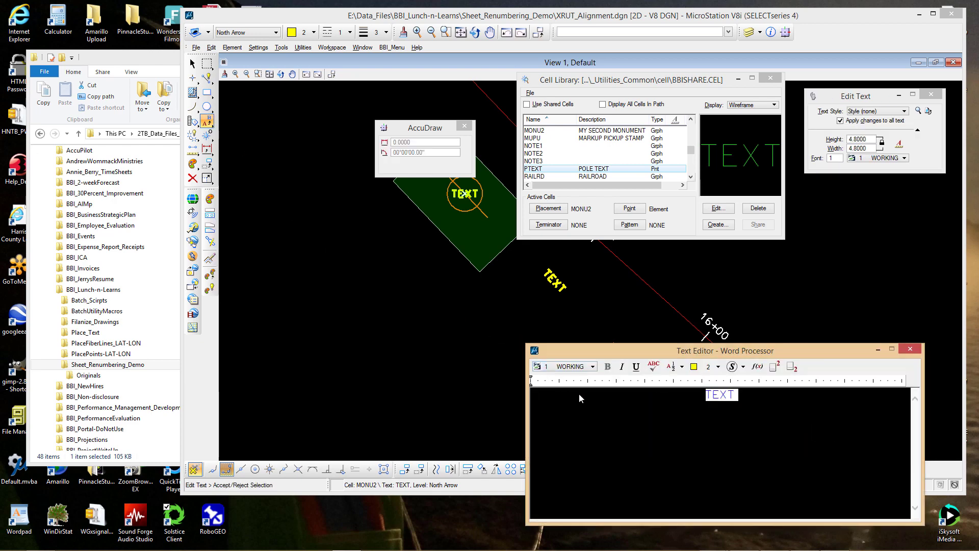
type("NONE")
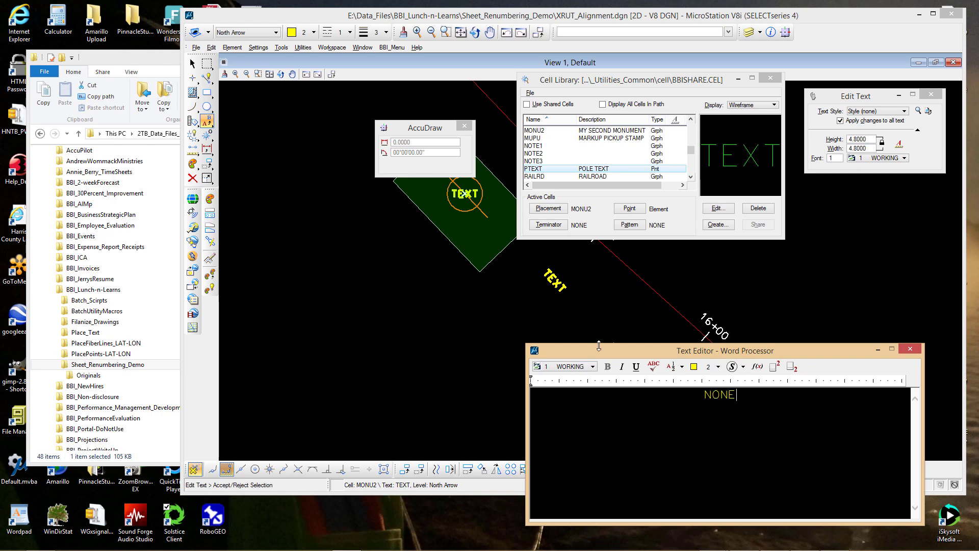
left_click_drag(577, 354, 251, 301)
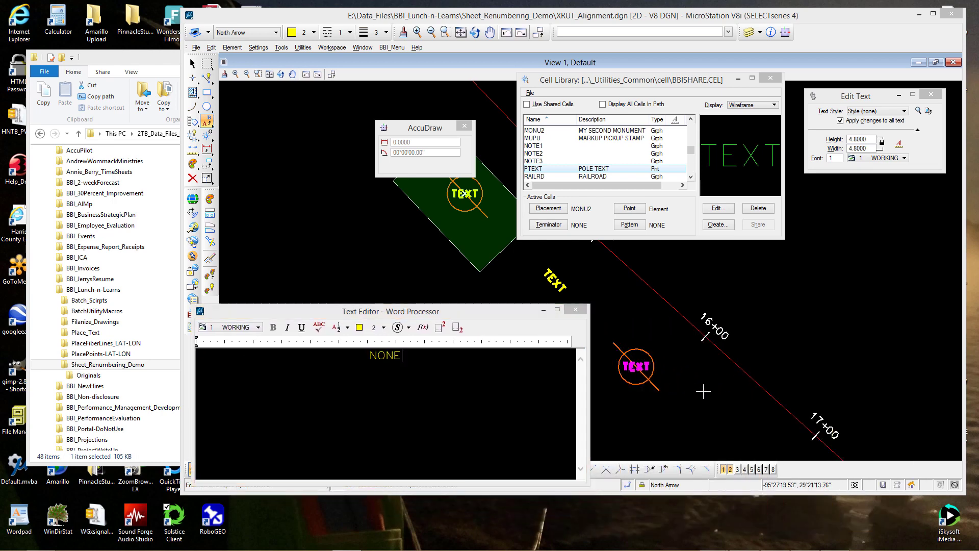
left_click(703, 391)
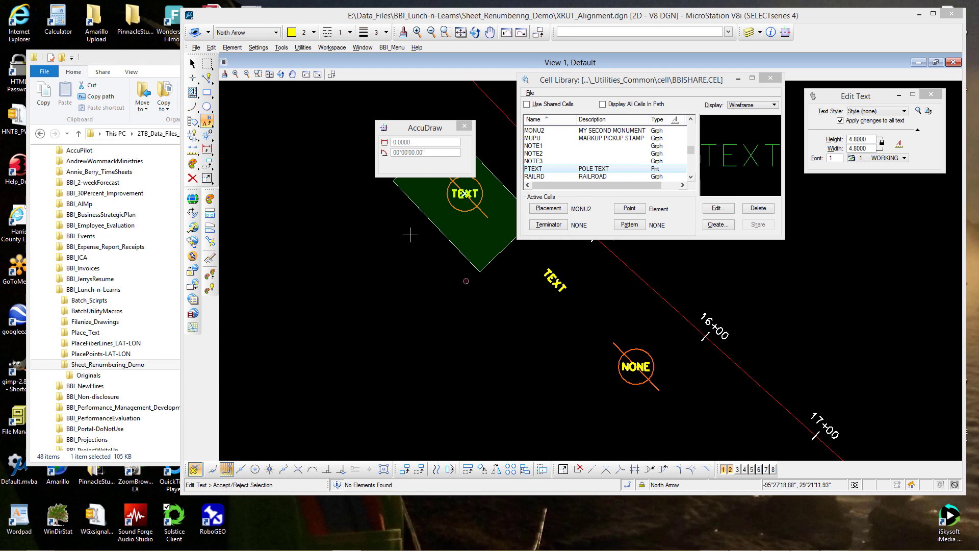
Step: Edit the text inside the placed MONU2 cell back to TEXT
left_click(209, 122)
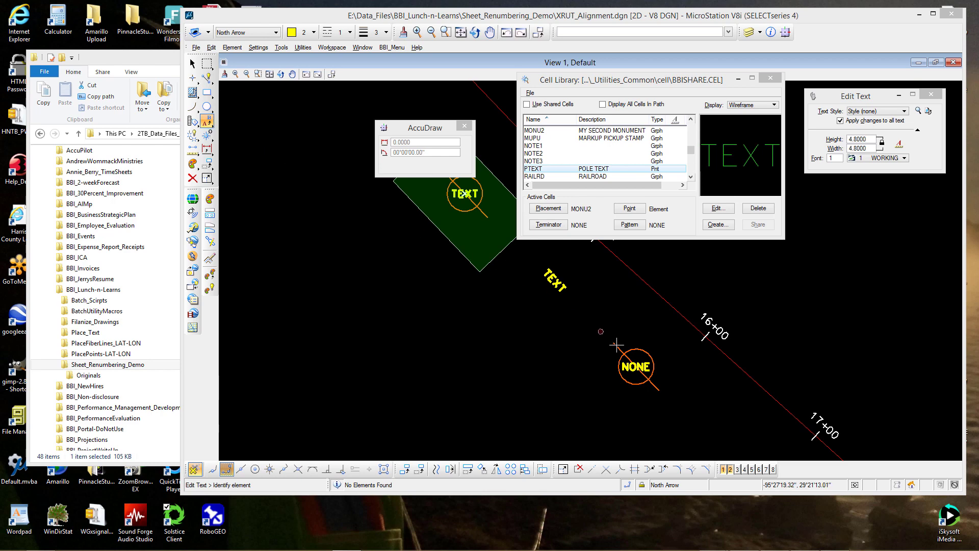
left_click(641, 367)
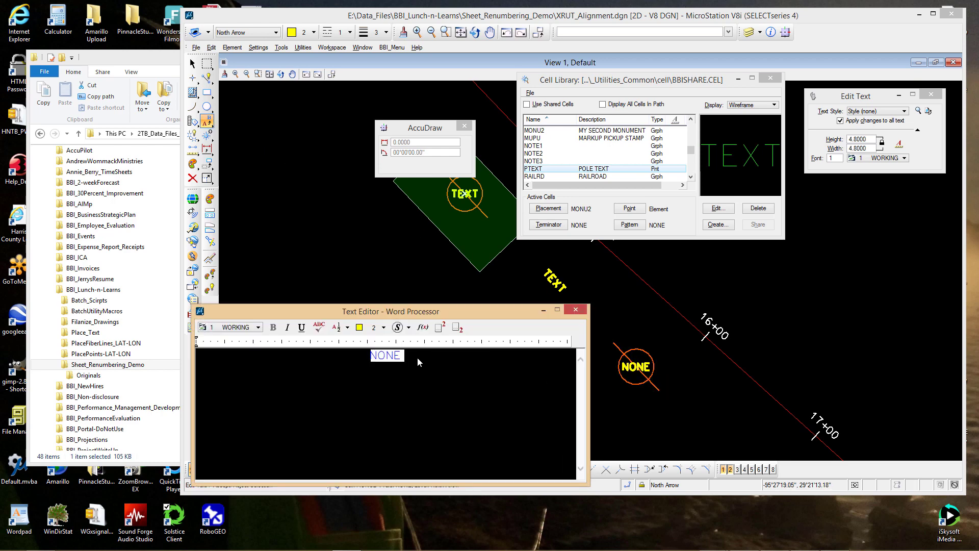
type("TEXT")
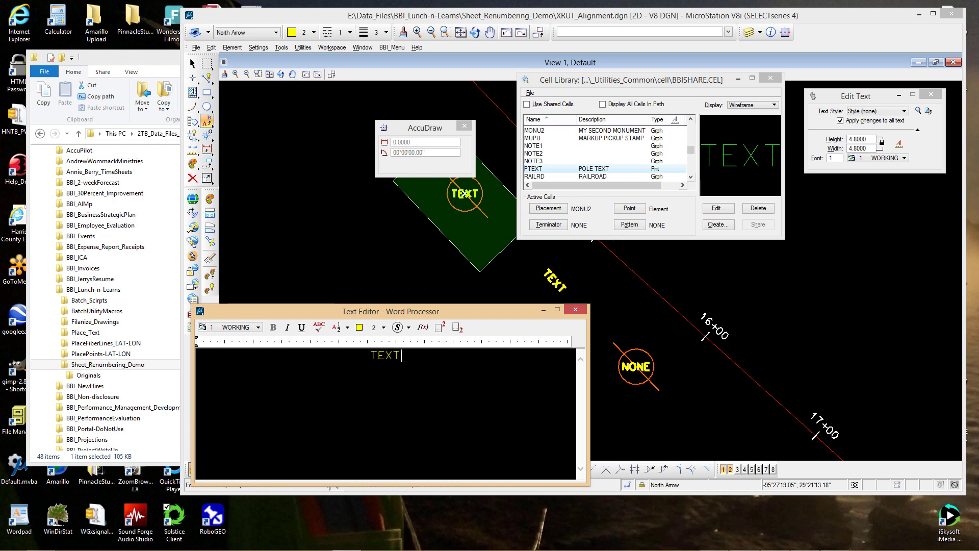
left_click(725, 388)
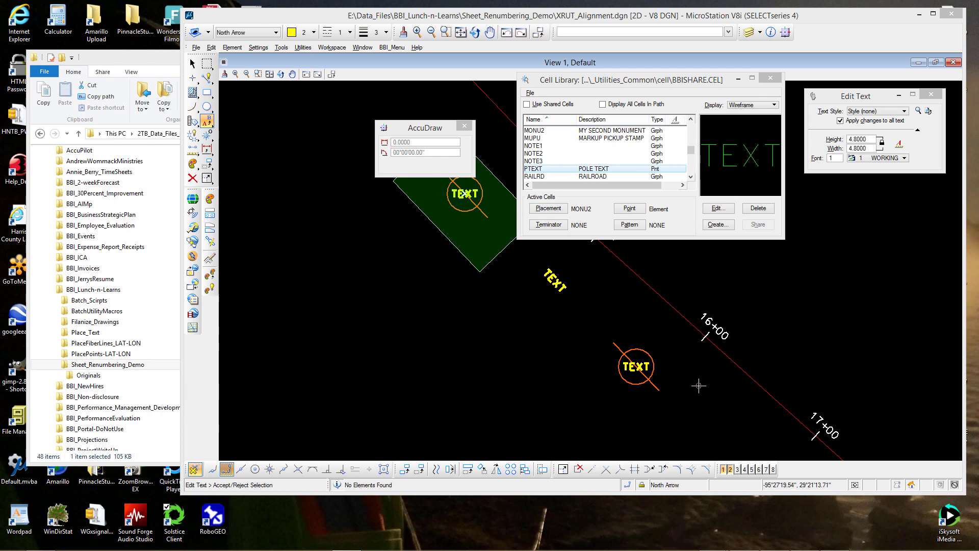
Step: Reactivate MONU2 as the placement cell and restore the unrotated view
left_click(586, 33)
double_click(561, 131)
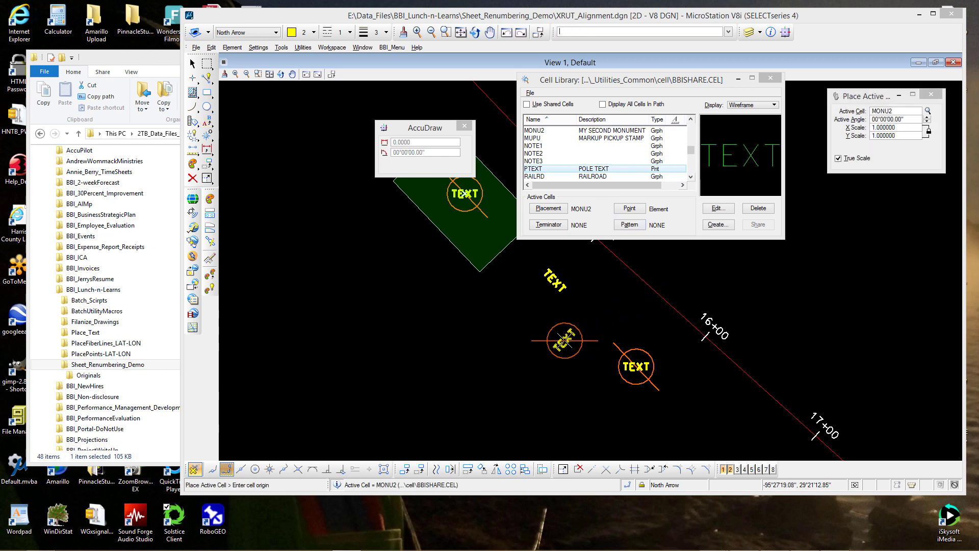
left_click(507, 32)
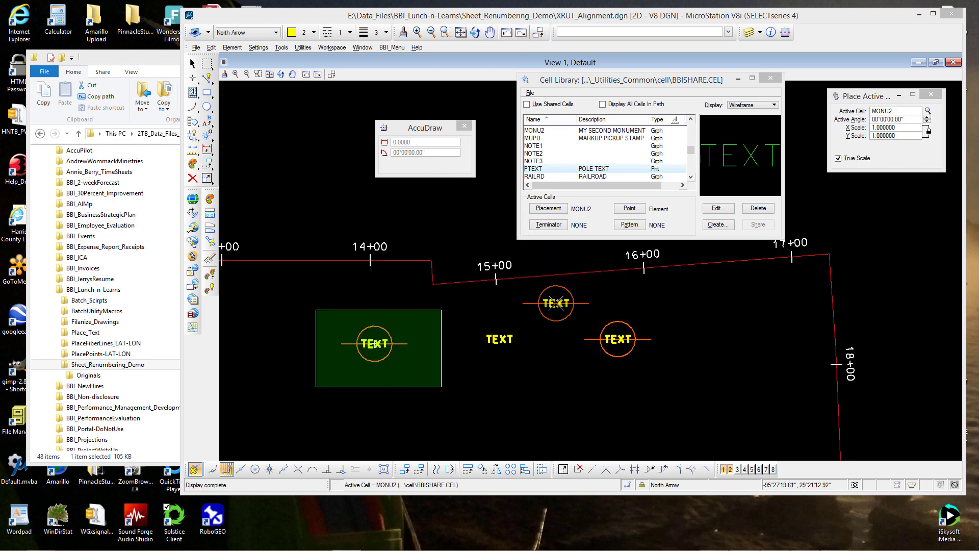
Step: Set the active colour to 4, line style to 3, weight to 0 and level to Default, and place another MONU2 cell below station 17+00
left_click(308, 33)
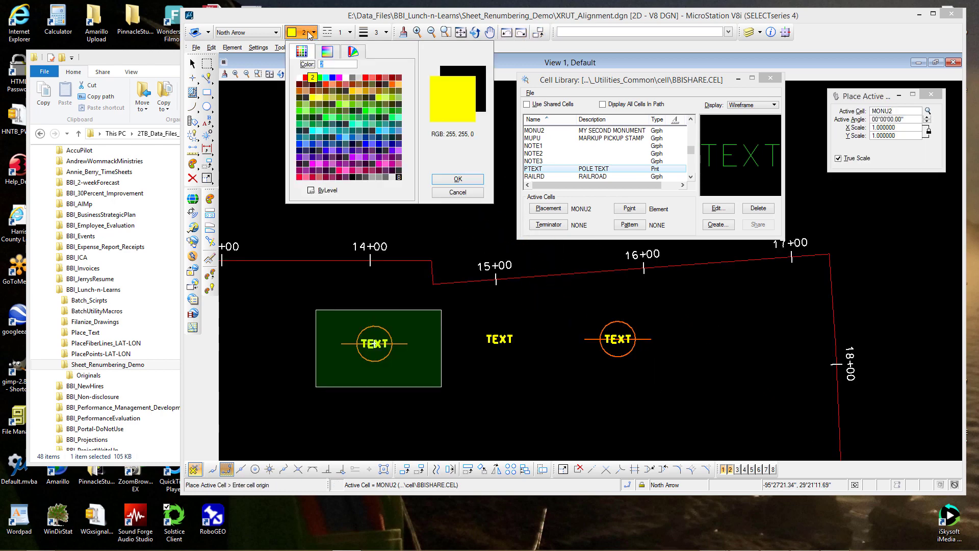
left_click(325, 77)
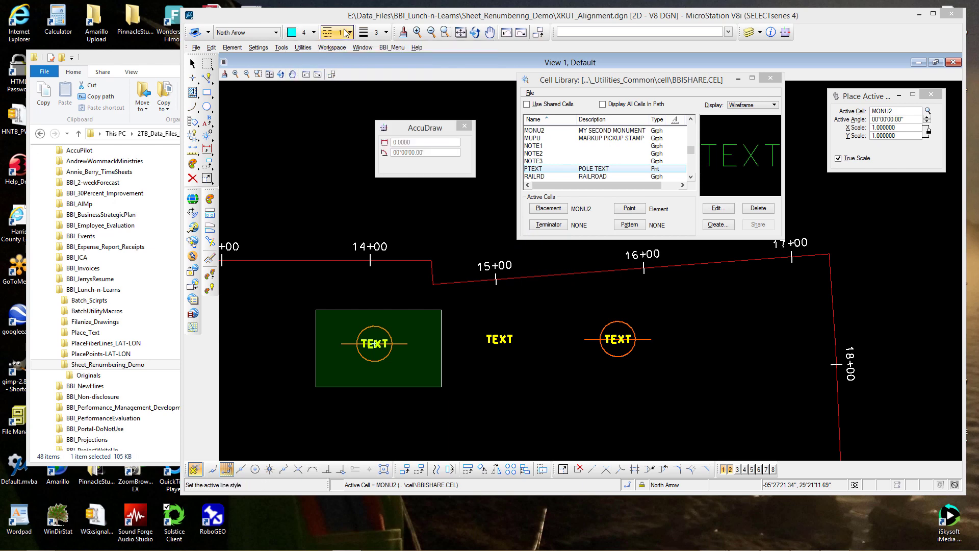
left_click(347, 34)
left_click(347, 69)
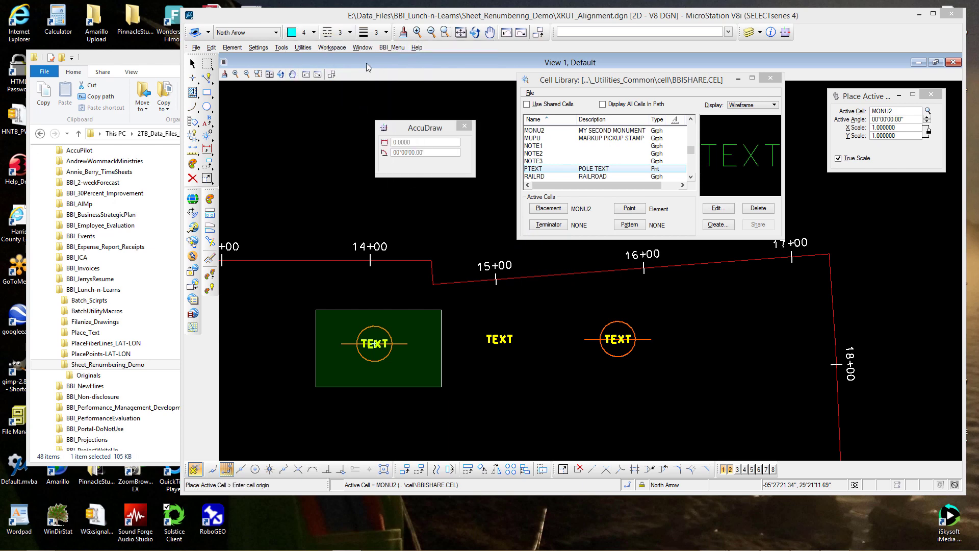
left_click(382, 33)
left_click(387, 30)
left_click(276, 33)
left_click(245, 60)
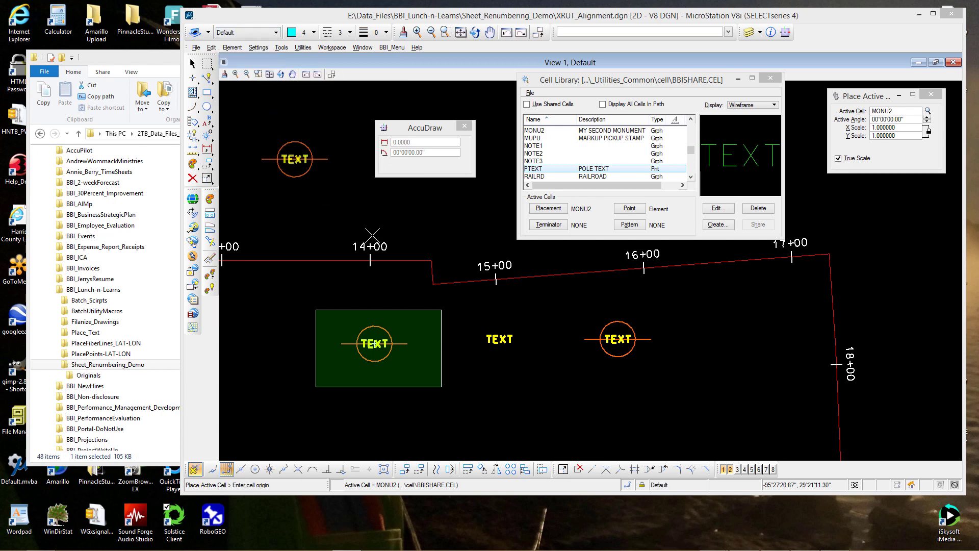
left_click(735, 307)
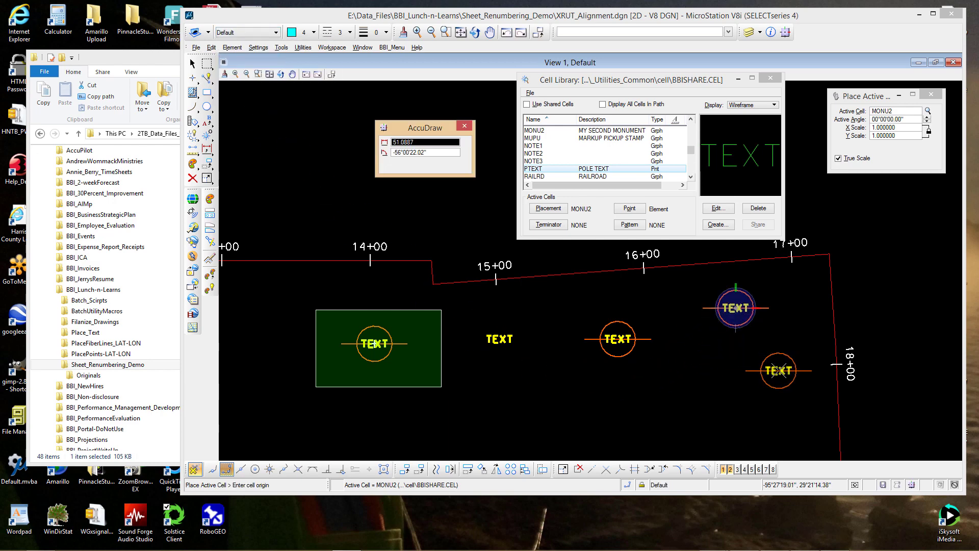
key("Escape")
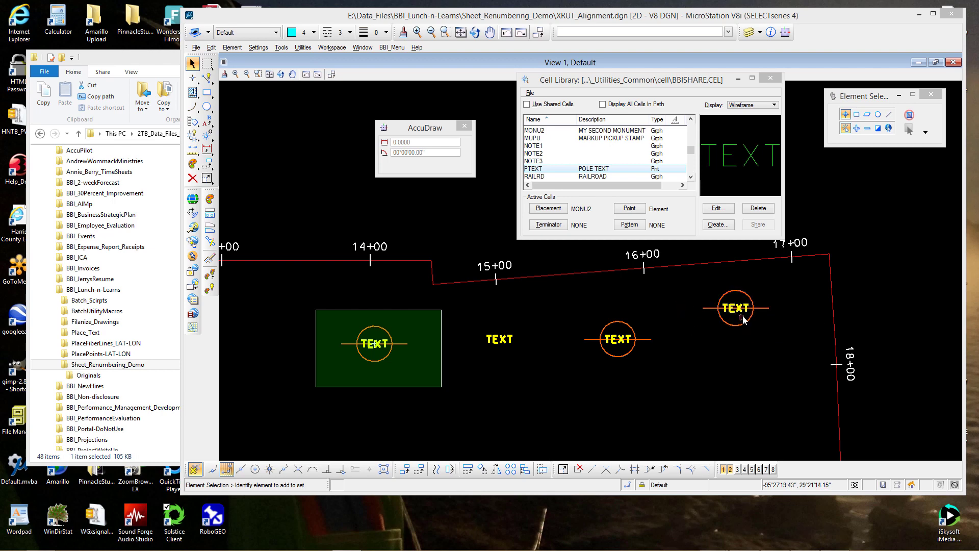
Step: Delete the green block, the loose TEXT and all the placed MONU2 cells below stations 14+00 to 17+00
mouse_move(744, 317)
left_click_drag(451, 397, 797, 284)
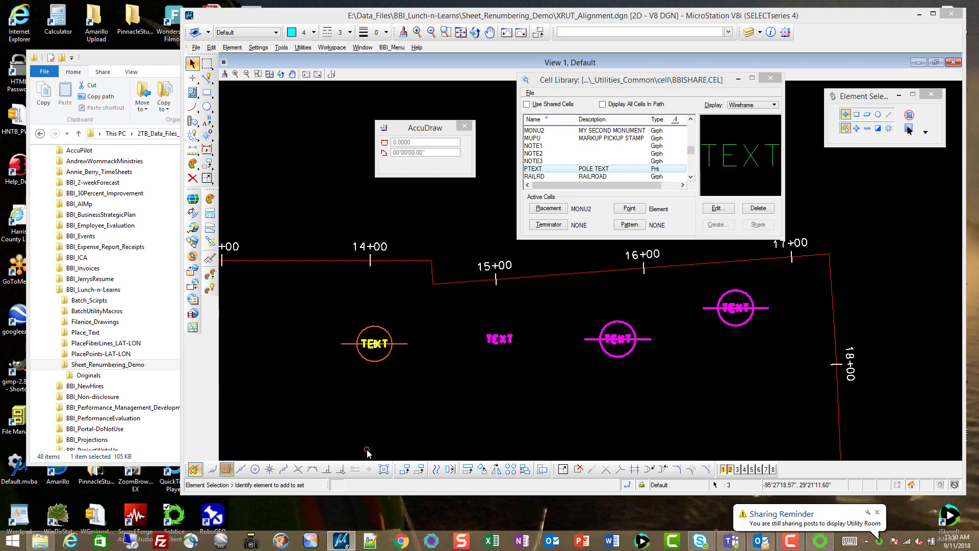
left_click(423, 408)
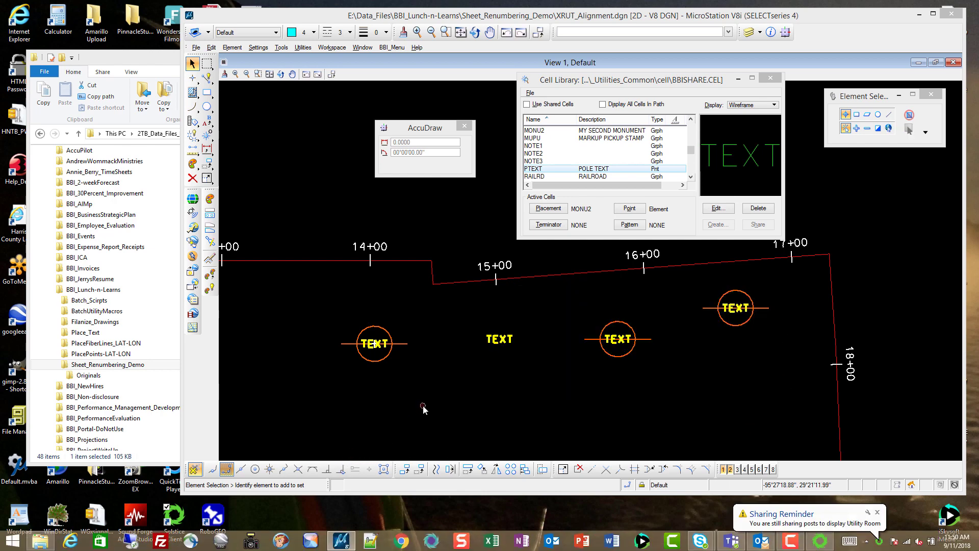
left_click_drag(309, 385, 670, 300)
key("Delete")
left_click_drag(665, 348, 788, 276)
key("Delete")
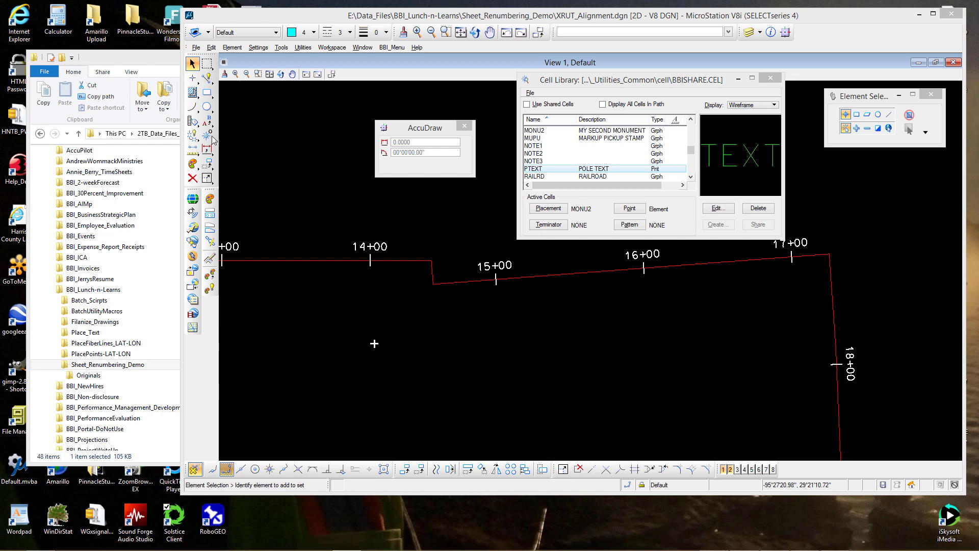
Step: Close the AccuDraw and Cell Library windows to clear the drawing view
left_click(207, 136)
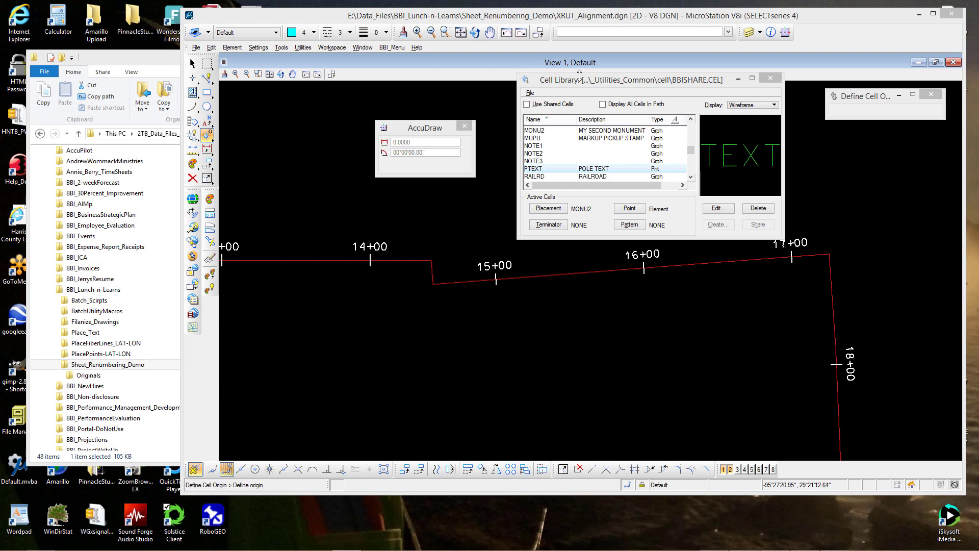
left_click_drag(581, 84, 663, 77)
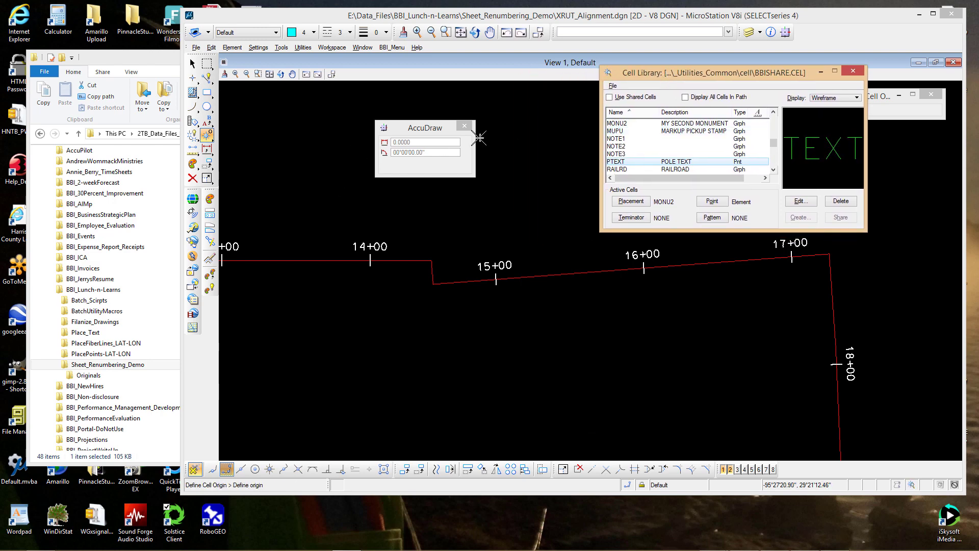
left_click(465, 126)
left_click(464, 126)
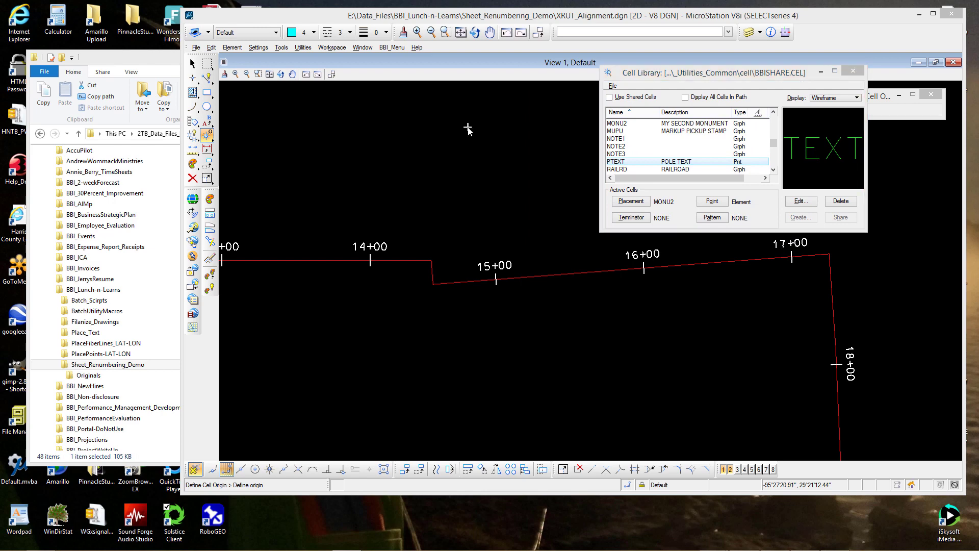
left_click(850, 72)
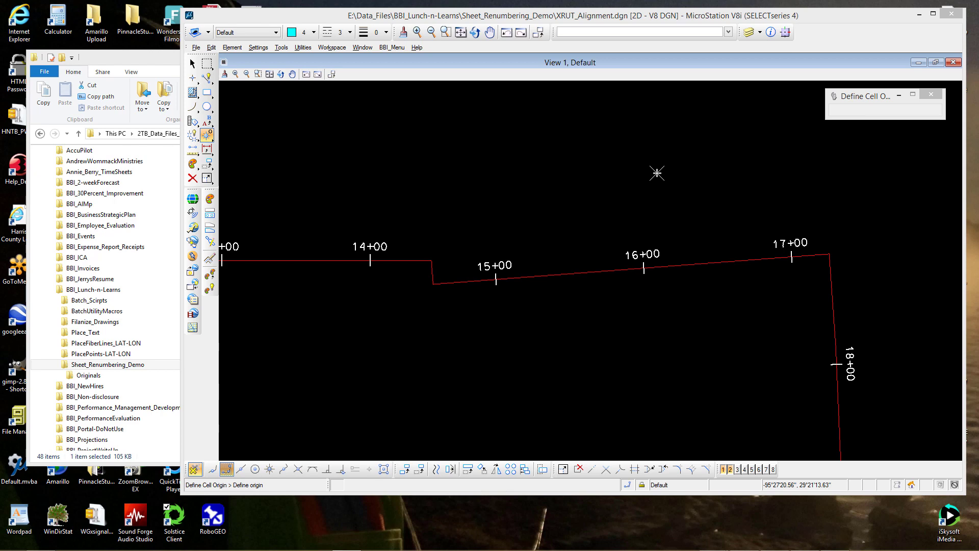
Step: Examine the full extent of the stationed alignment
scroll(656, 174, "down", 5)
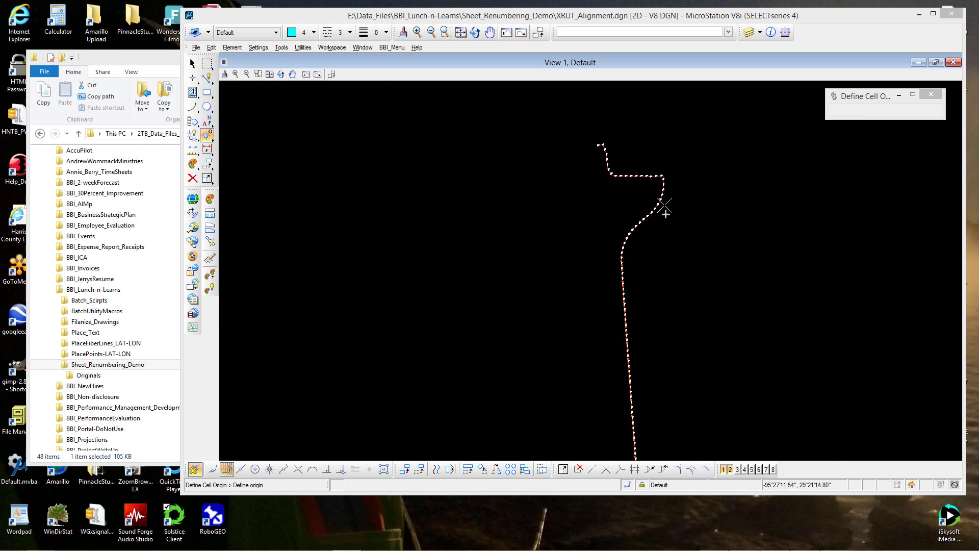
scroll(660, 188, "up", 5)
middle_click_drag(595, 205, 538, 343)
scroll(676, 220, "down", 3)
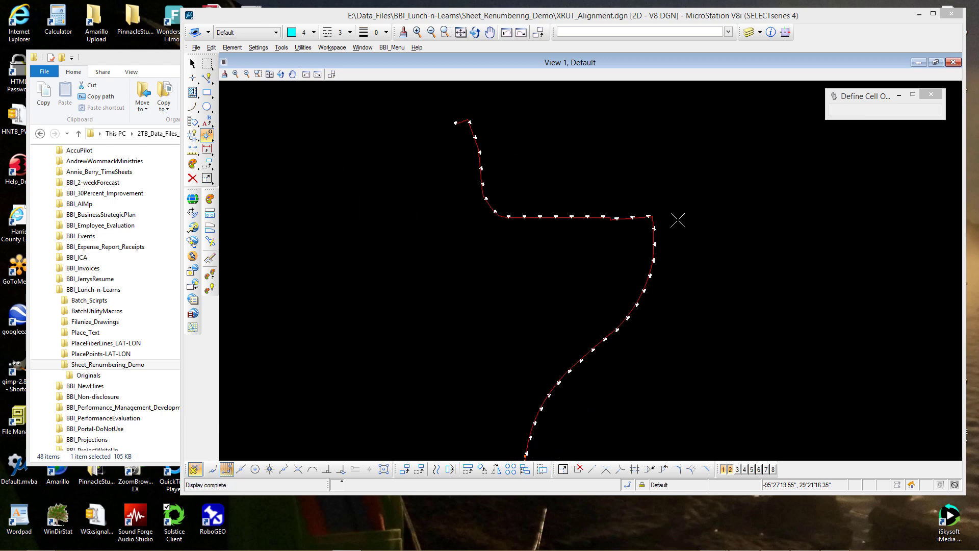
scroll(677, 220, "down", 2)
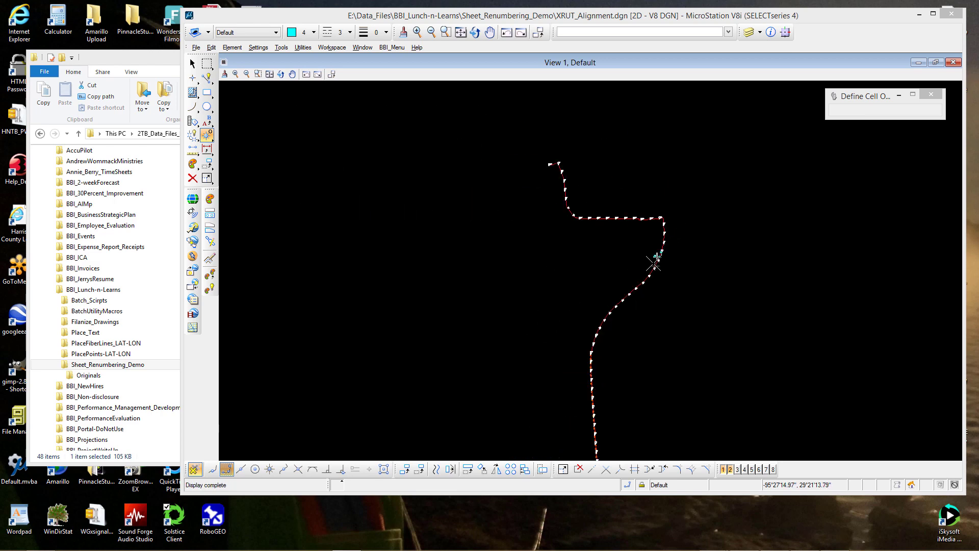
scroll(645, 260, "up", 3)
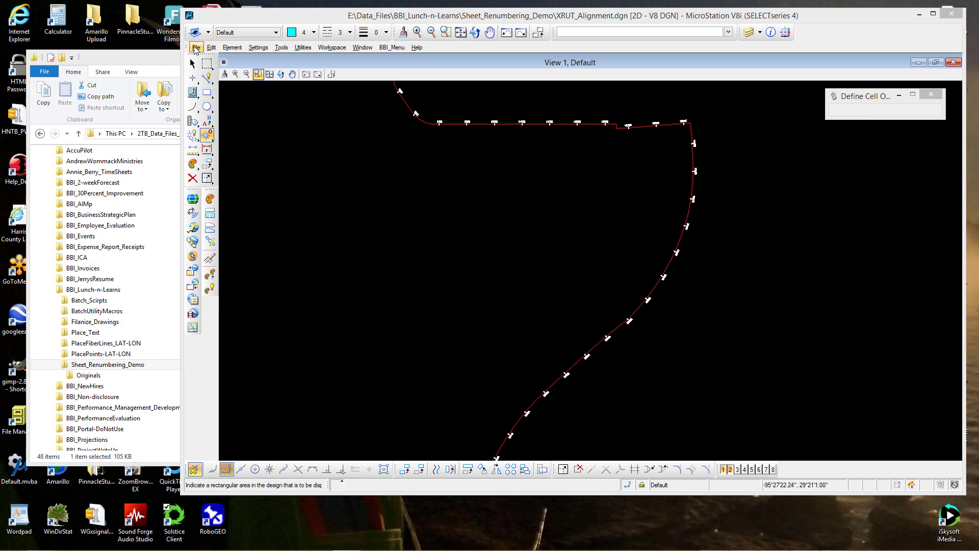
left_click(196, 47)
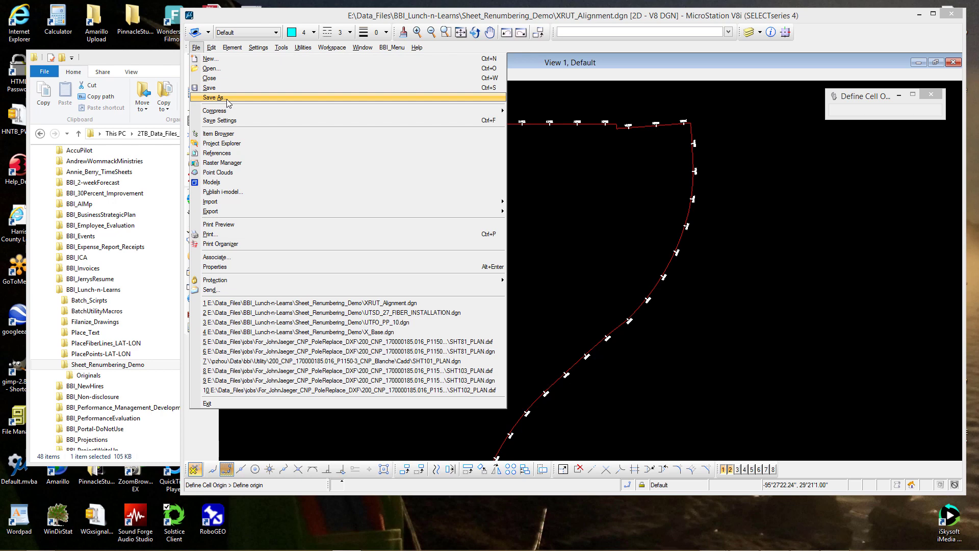
left_click(563, 202)
scroll(563, 202, "up", 3)
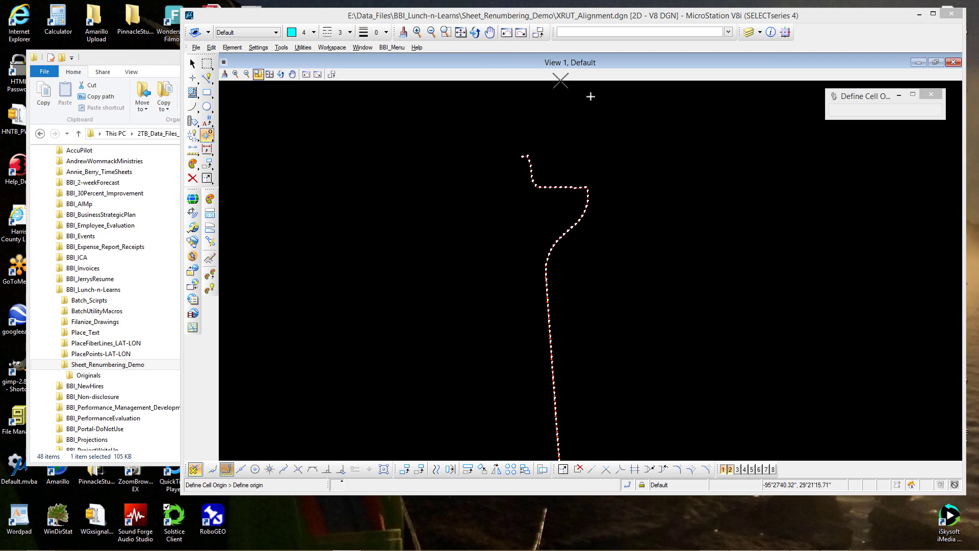
Step: Save a copy of the drawing as Alignment_Practice in the Sheet_Renumbering_Demo folder
left_click(193, 63)
left_click(196, 47)
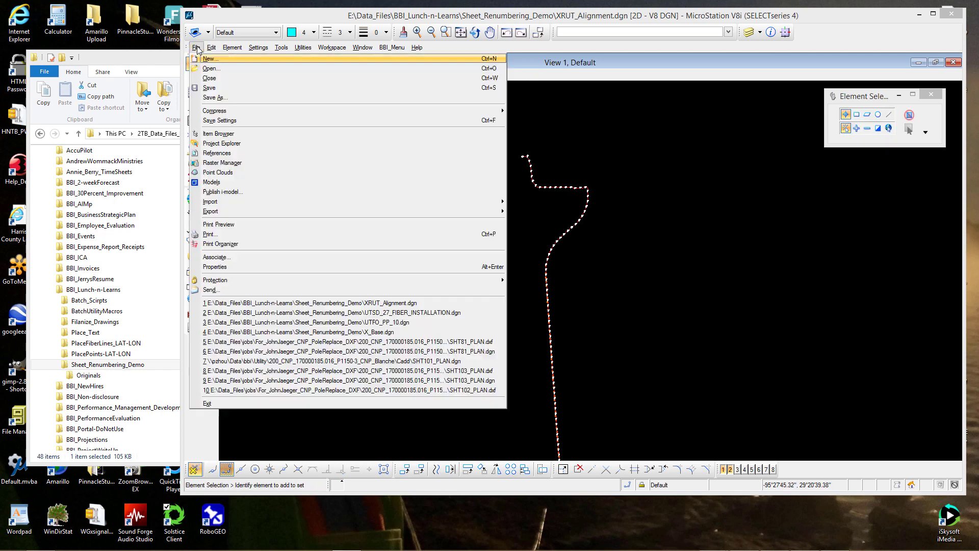
left_click(214, 101)
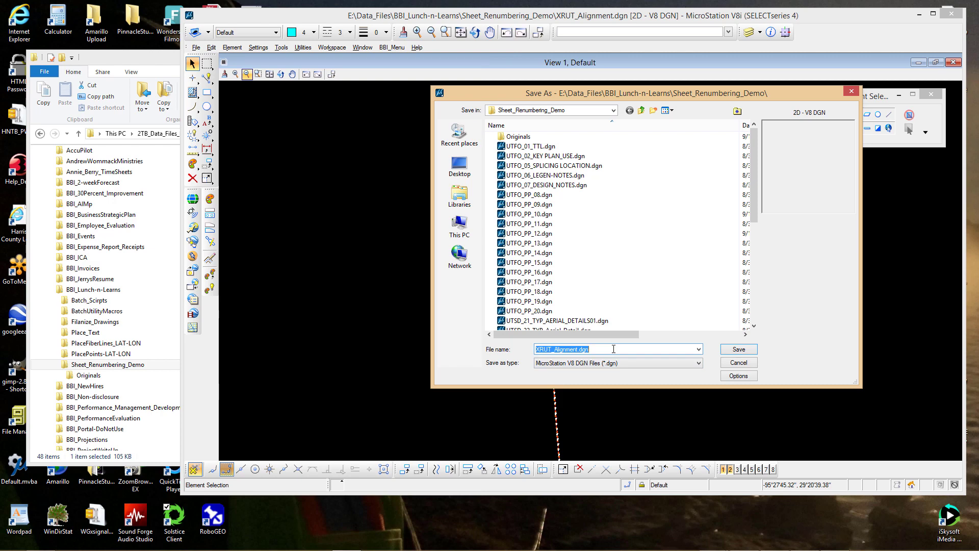
type("a")
key("BackSpace")
key("BackSpace")
type("Alignment_Practice")
key("Return")
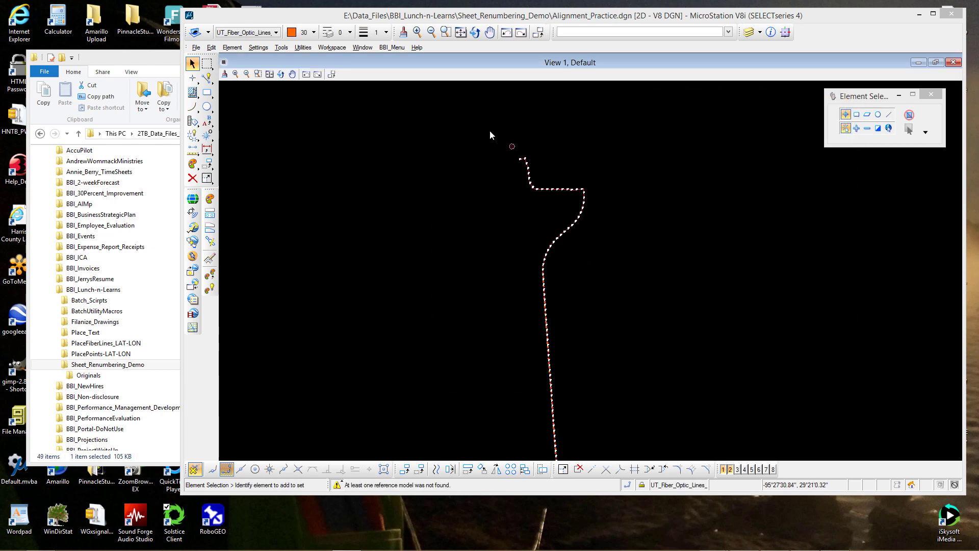
Step: Delete the station labels and tick marks along the entire alignment, keeping the red alignment line
left_click_drag(483, 127, 696, 372)
left_click(696, 375)
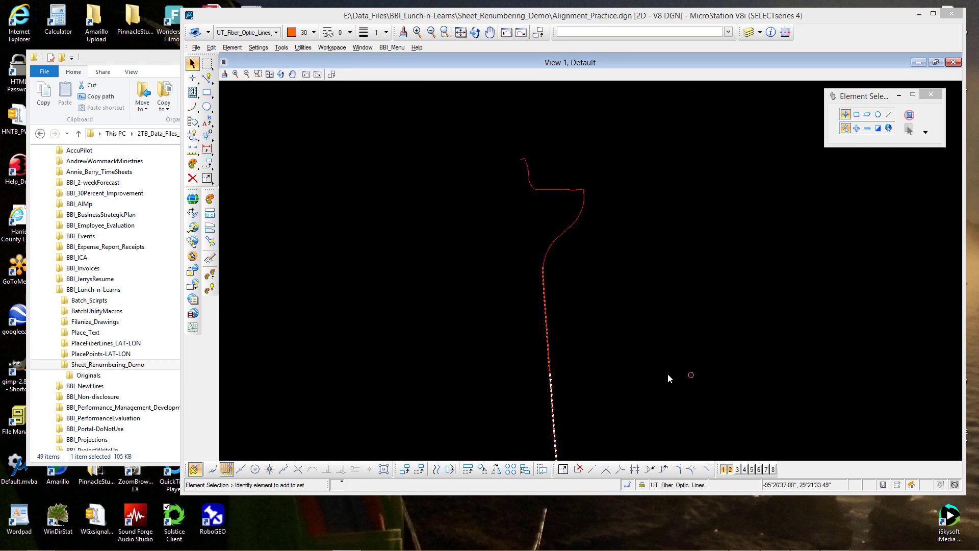
middle_click_drag(702, 377, 601, 224)
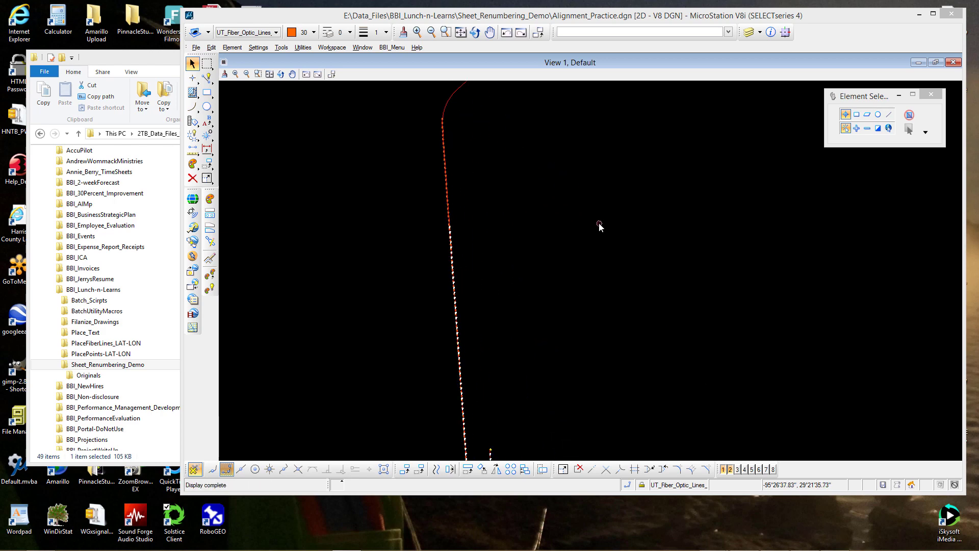
scroll(599, 222, "down", 2)
left_click_drag(475, 208, 559, 399)
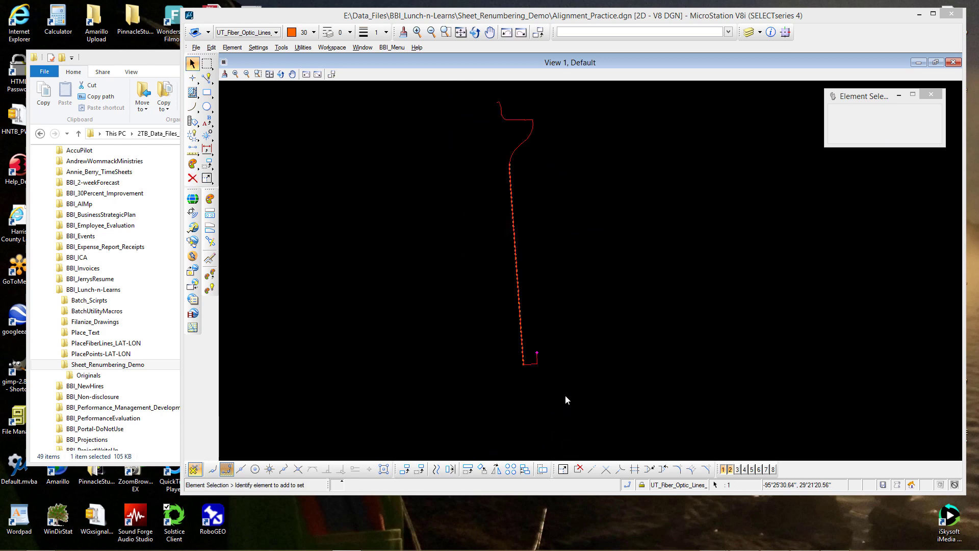
Step: Identify the dashed fiber line beside the alignment and detach all references with the key-in reference detach all
left_click(510, 169)
scroll(510, 163, "up", 5)
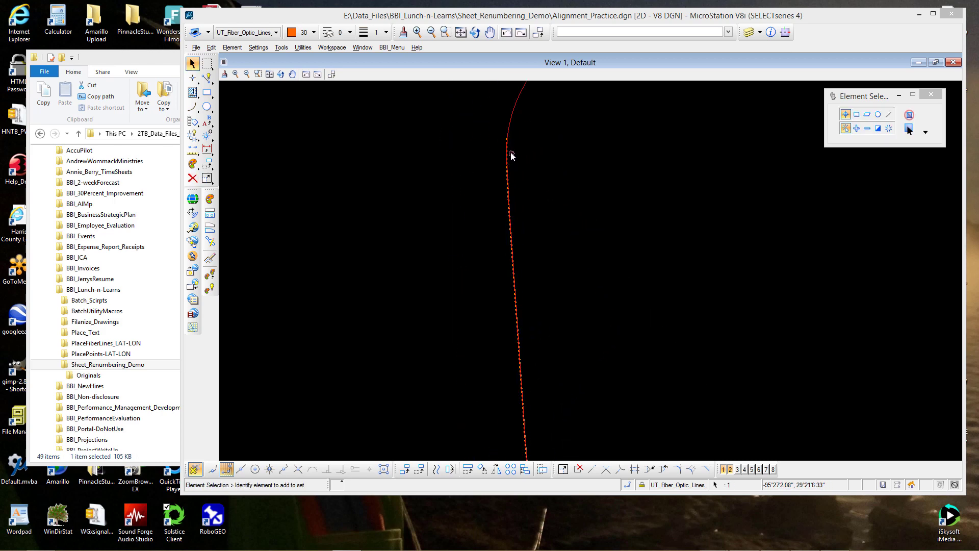
left_click(480, 132)
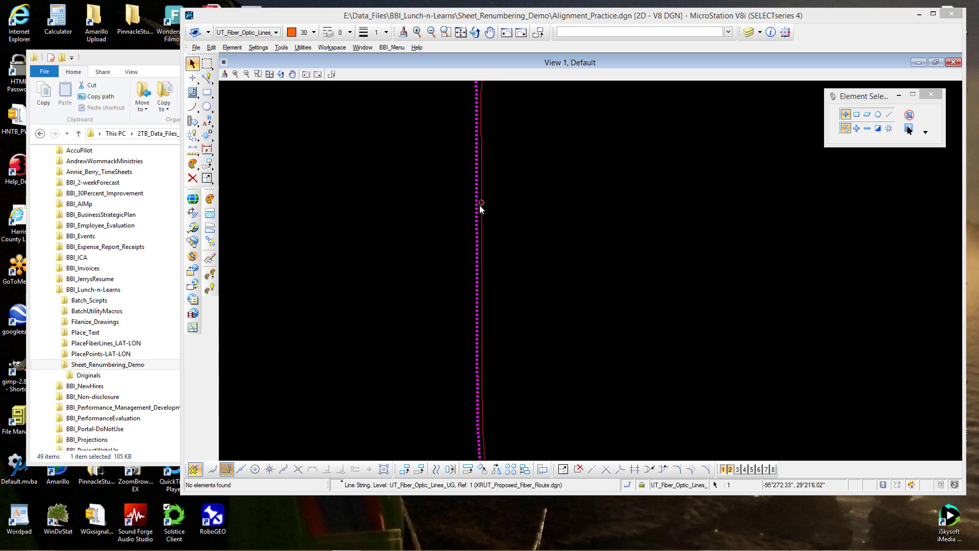
mouse_move(474, 213)
left_click(196, 47)
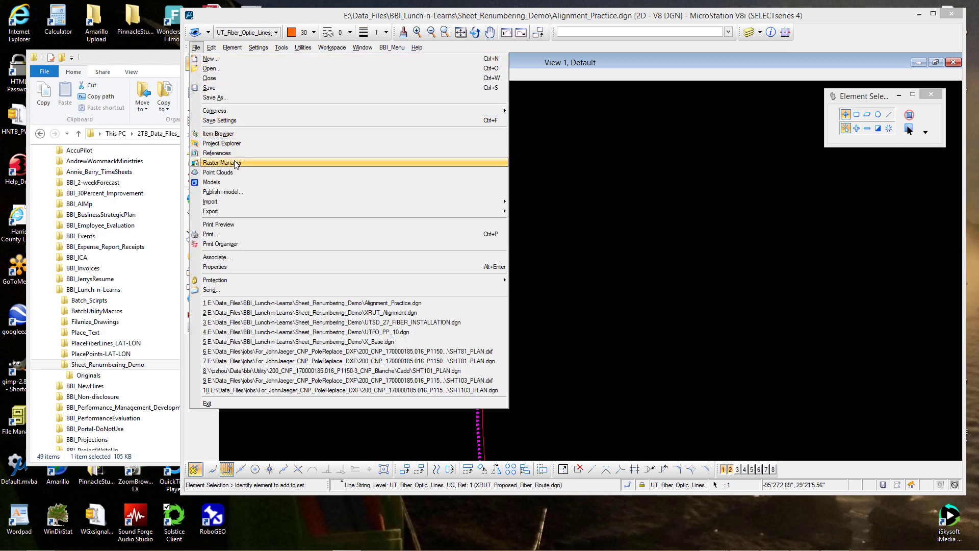
left_click(595, 161)
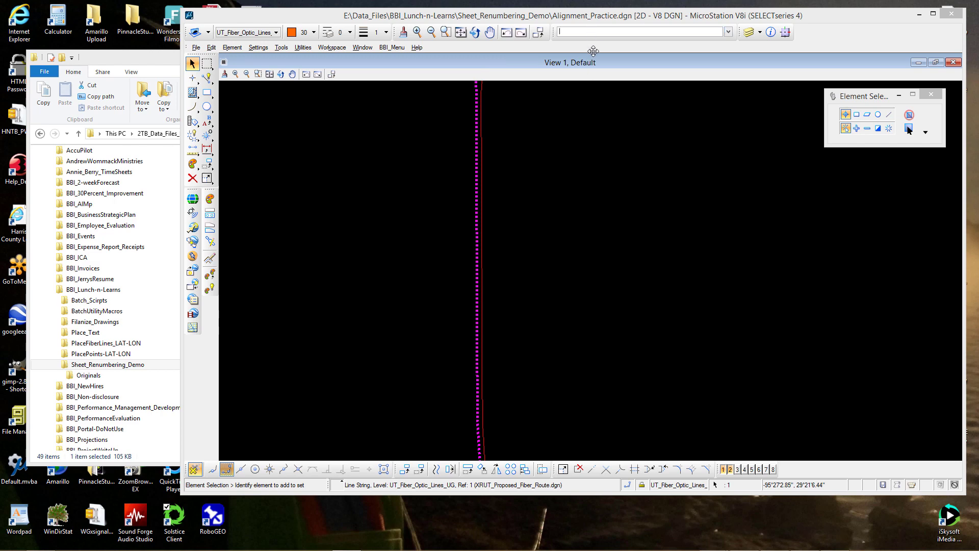
type("reference detach all")
key("Return")
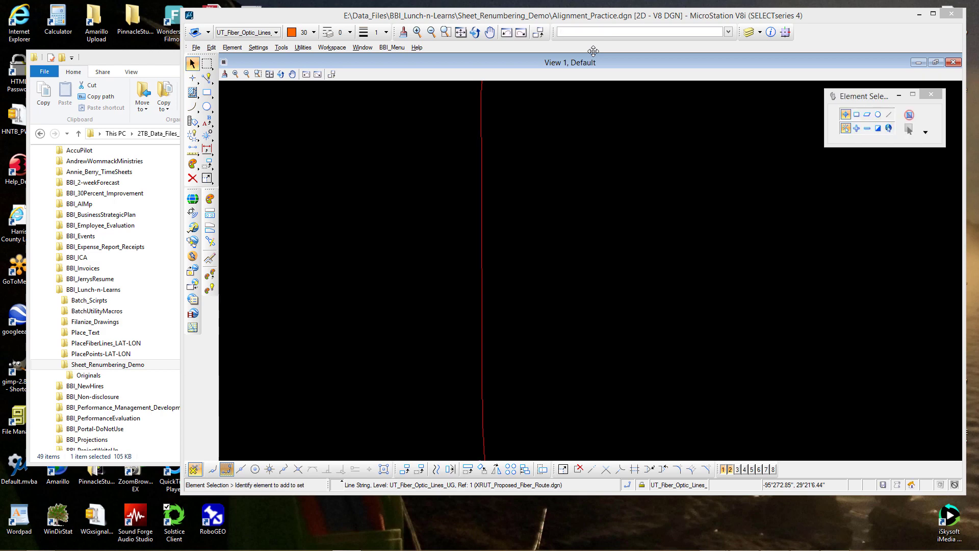
Step: Fit the alignment in the view and set the view rotation to Unrotated
left_click(474, 32)
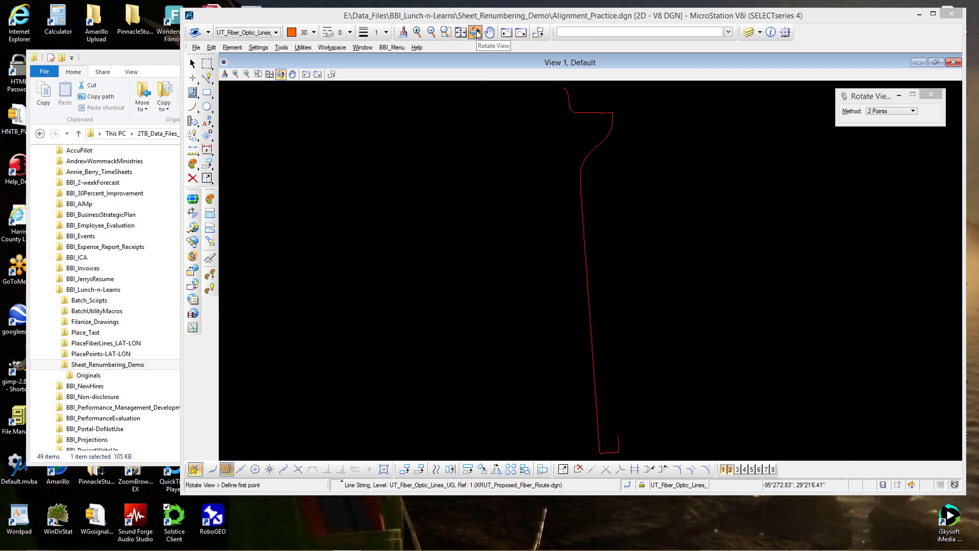
left_click(878, 111)
left_click(886, 120)
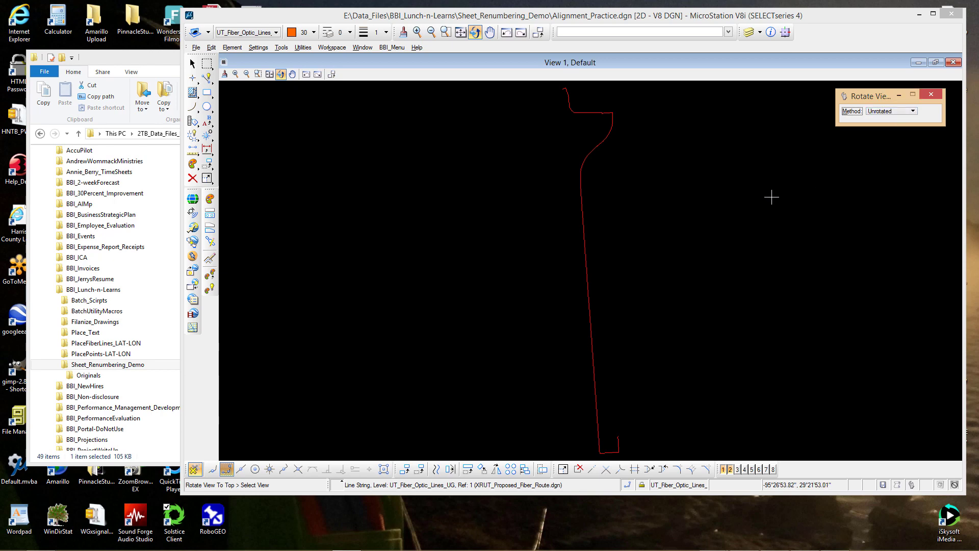
left_click(602, 117)
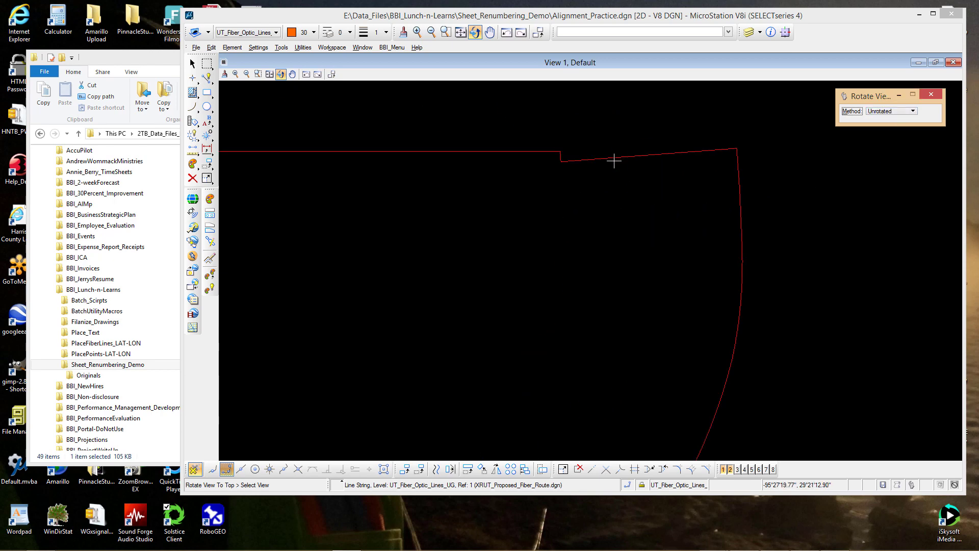
Step: Select the red alignment to check that it is one continuous chain, and clear the selection
left_click(661, 152)
scroll(684, 163, "down", 8)
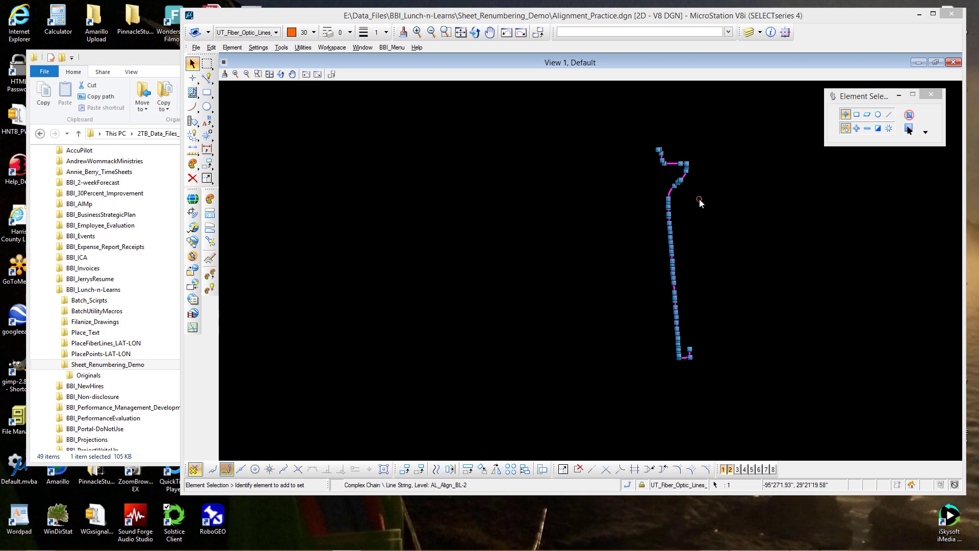
left_click(701, 198)
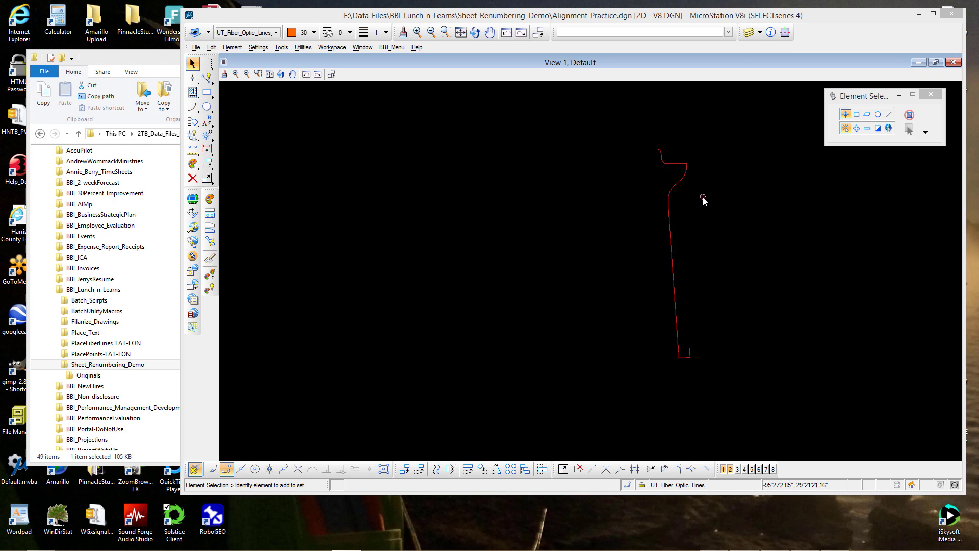
Step: Open the cell library at the alignment's upper end and attach BBISHARE.CEL from the USTN_Common\bbi_v8\cell folder
scroll(662, 139, "up", 5)
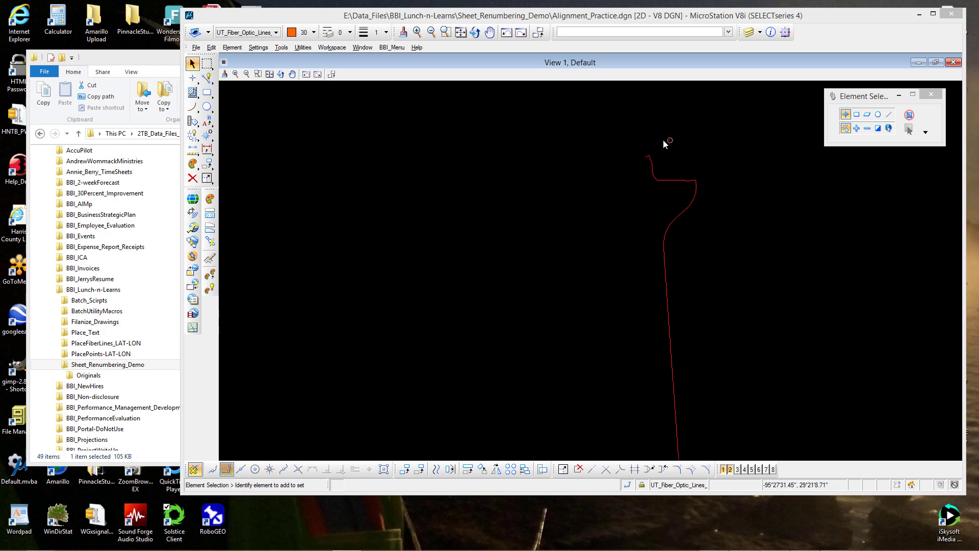
scroll(643, 183, "up", 4)
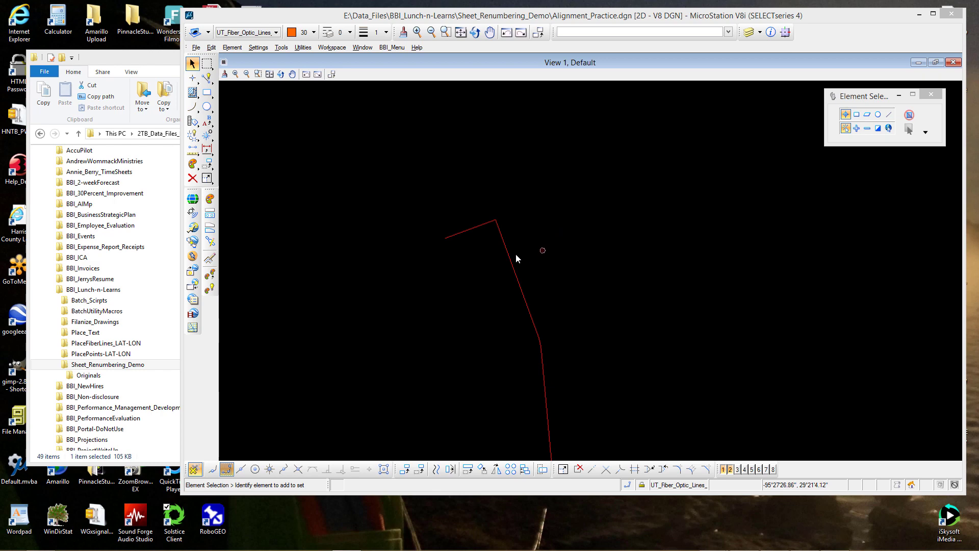
scroll(487, 242, "up", 2)
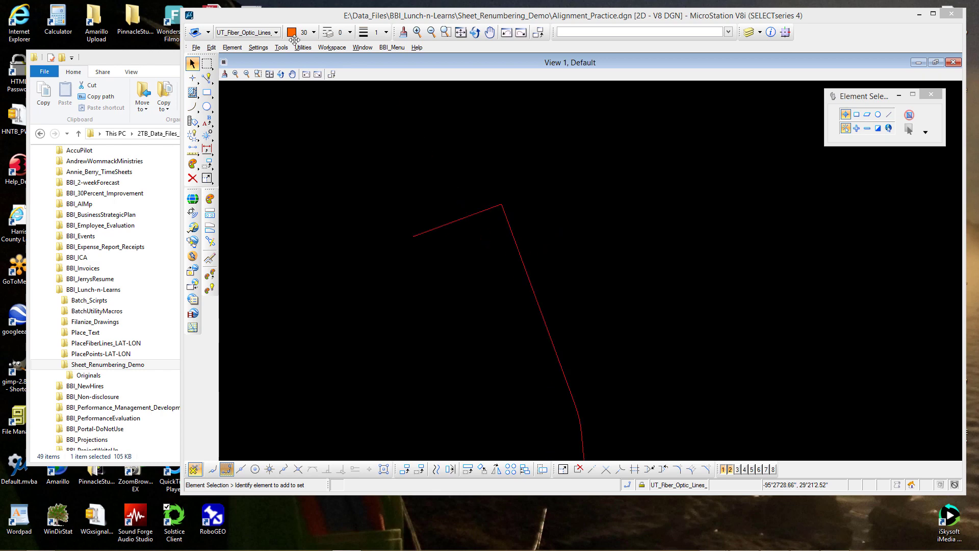
left_click(239, 48)
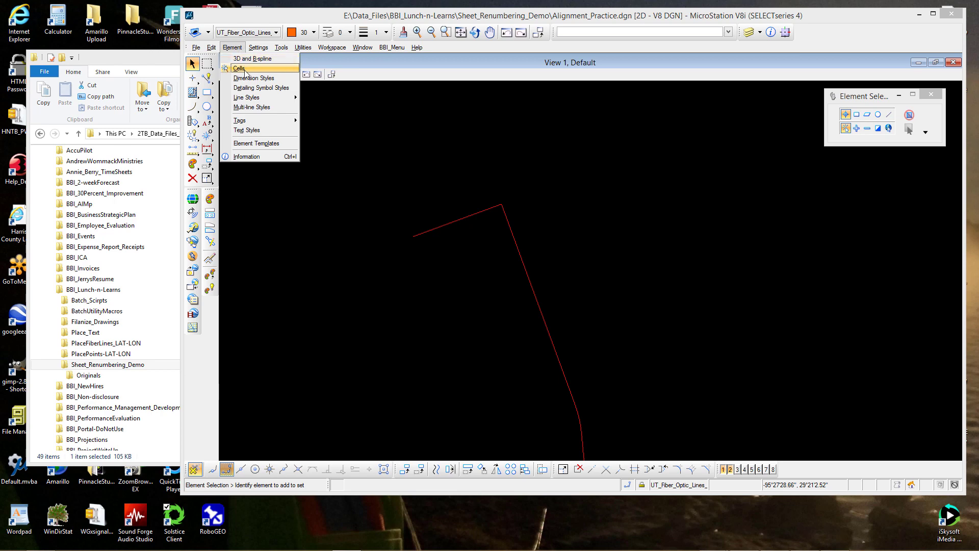
left_click(244, 70)
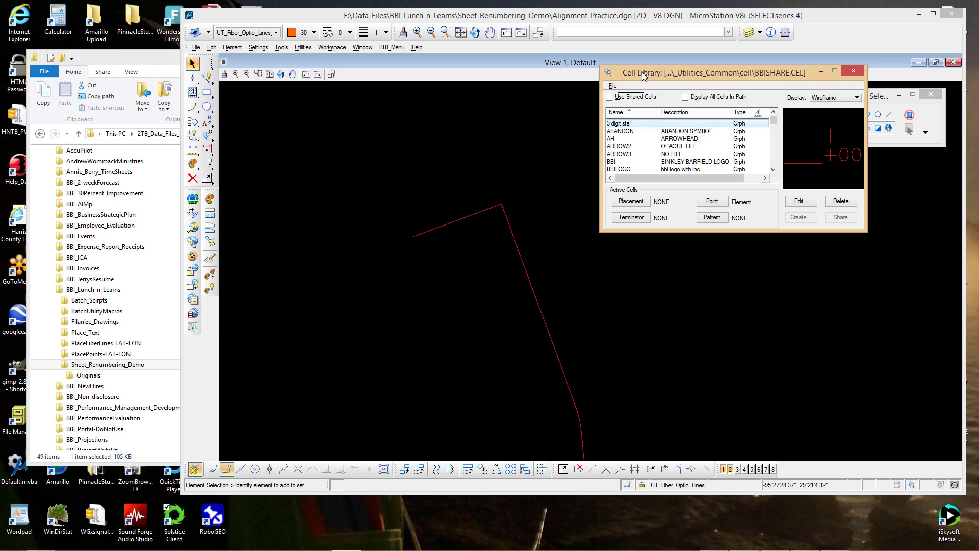
left_click(614, 86)
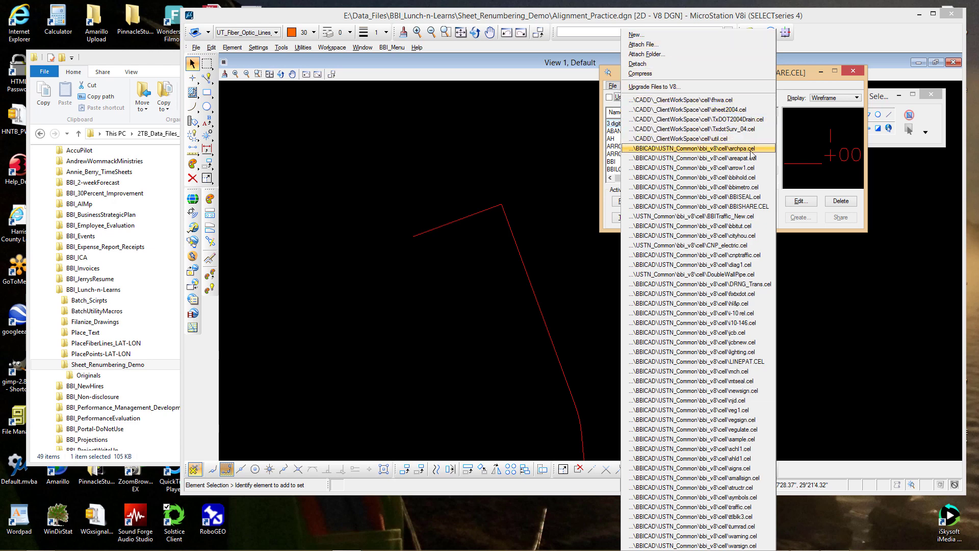
left_click(762, 208)
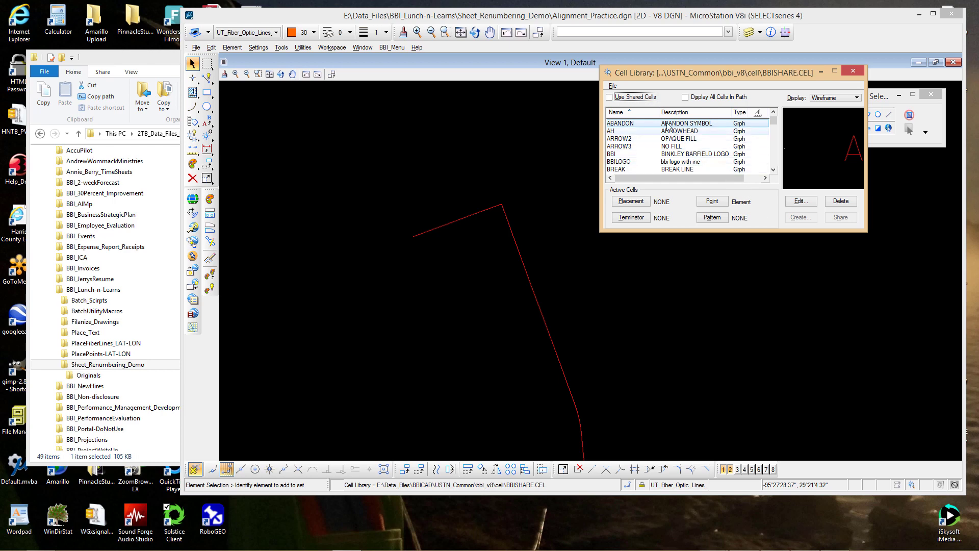
left_click(612, 86)
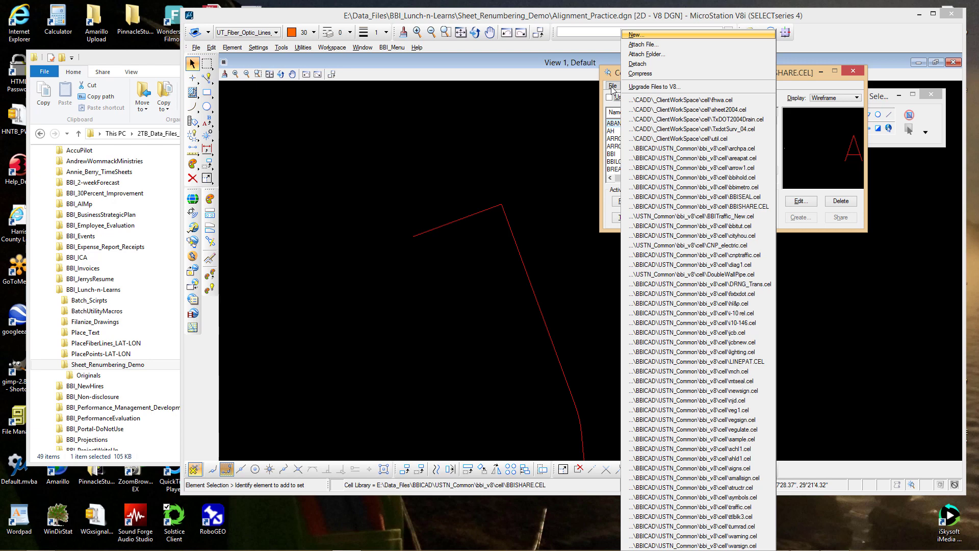
left_click(641, 45)
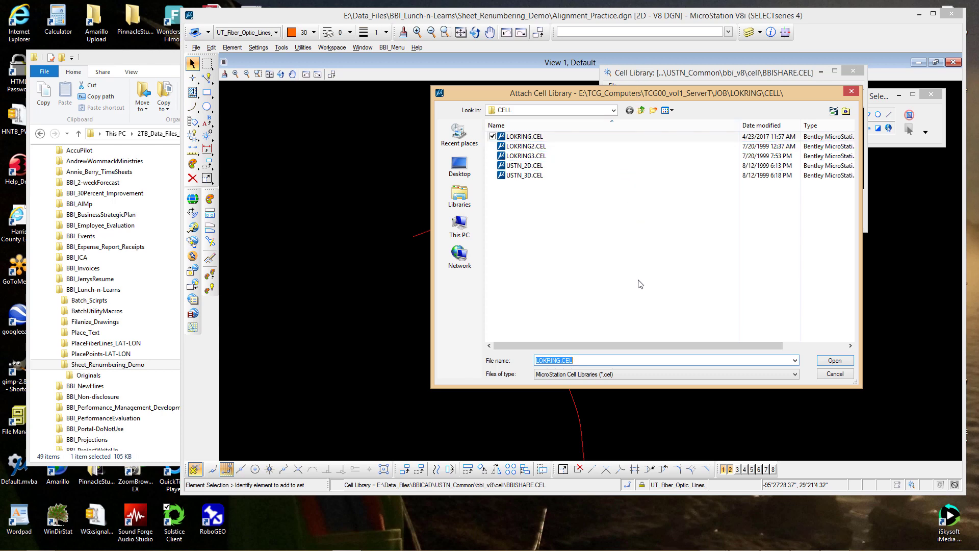
left_click(851, 92)
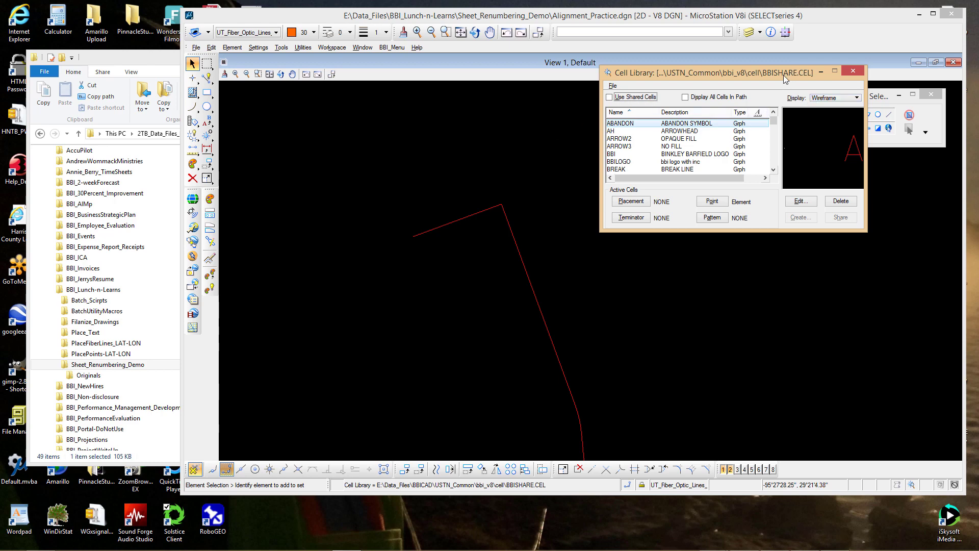
Step: Preview cells in BBISHARE.CEL and make the station tick cell STATIK the active placement cell, keeping the drawing area clear
left_click(630, 161)
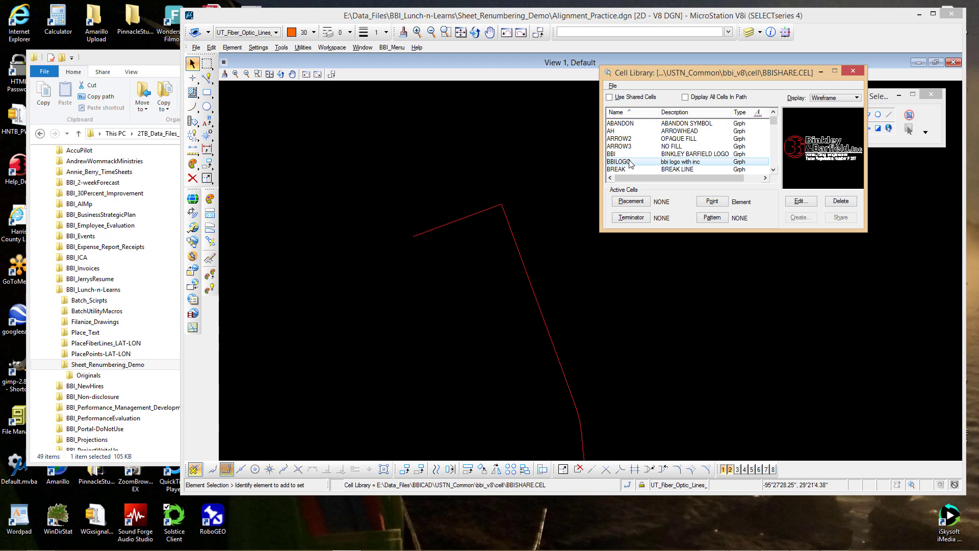
scroll(630, 163, "down", 10)
left_click(630, 162)
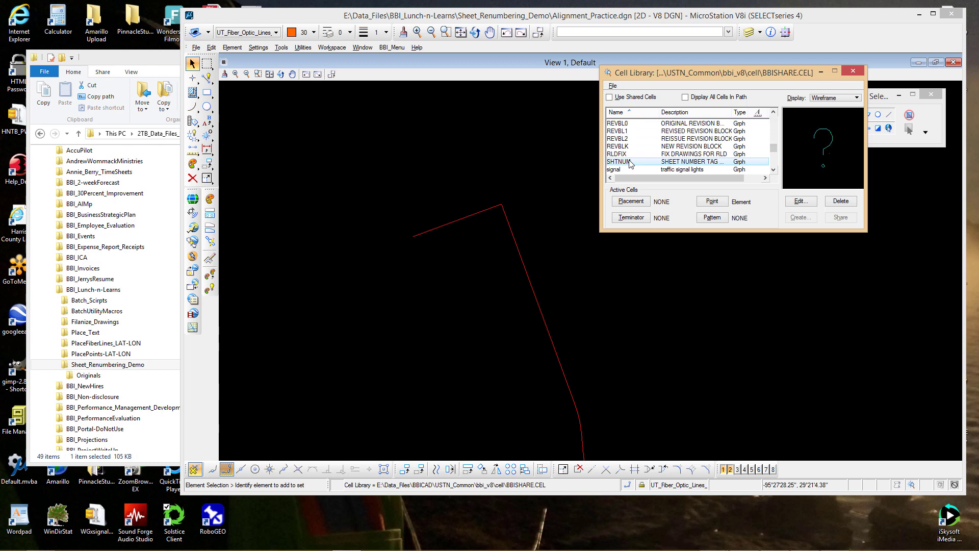
scroll(631, 163, "down", 1)
left_click(630, 162)
scroll(632, 163, "down", 3)
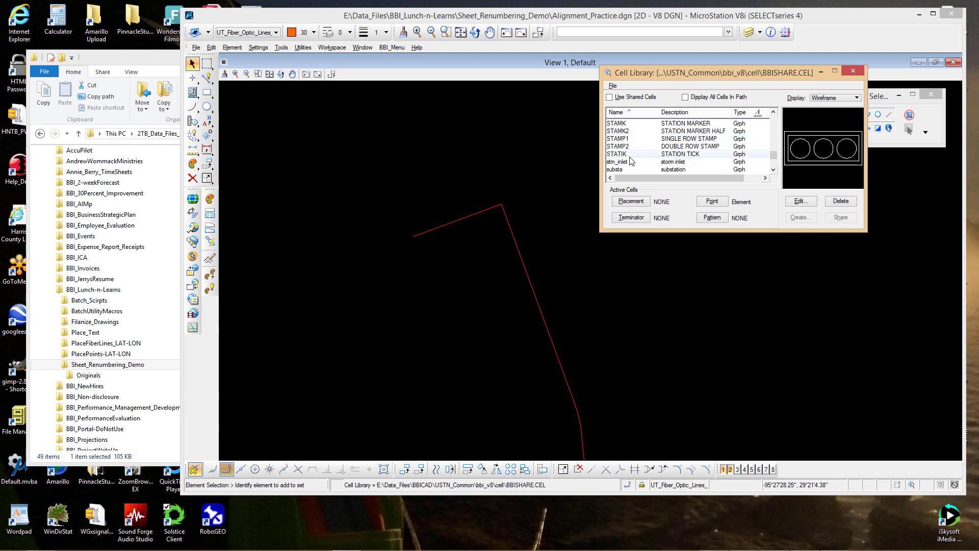
left_click(629, 156)
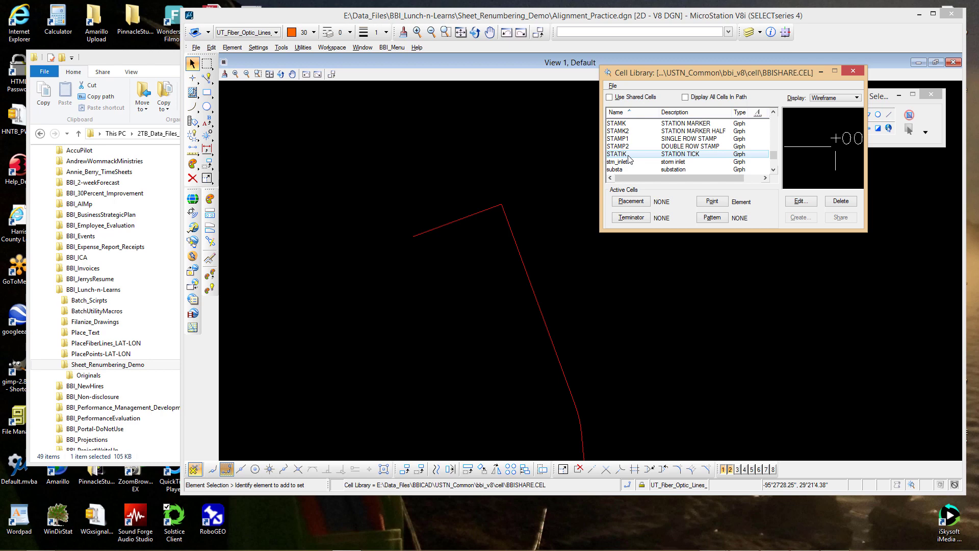
double_click(628, 155)
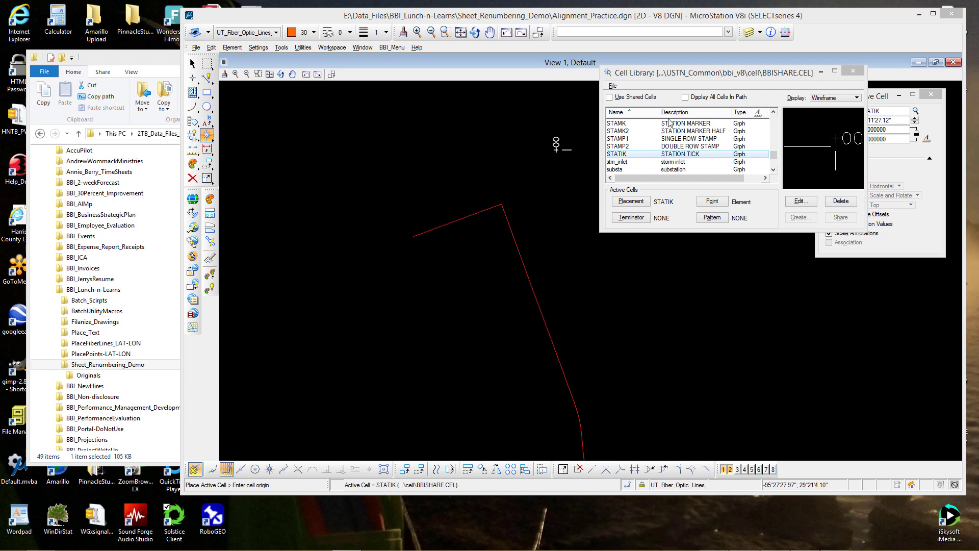
left_click_drag(699, 73, 224, 59)
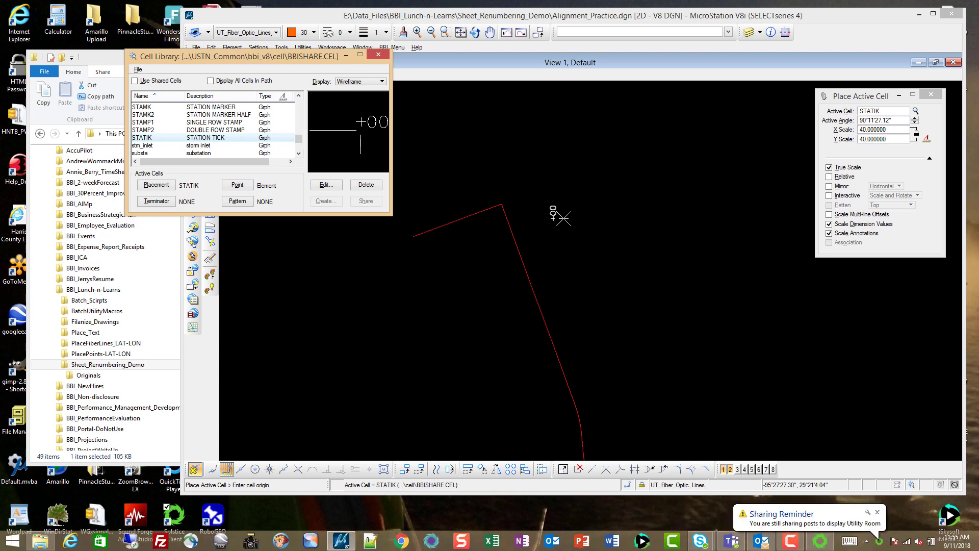
Step: Set the active angle to 0 with the key-in aa=0
left_click(622, 31)
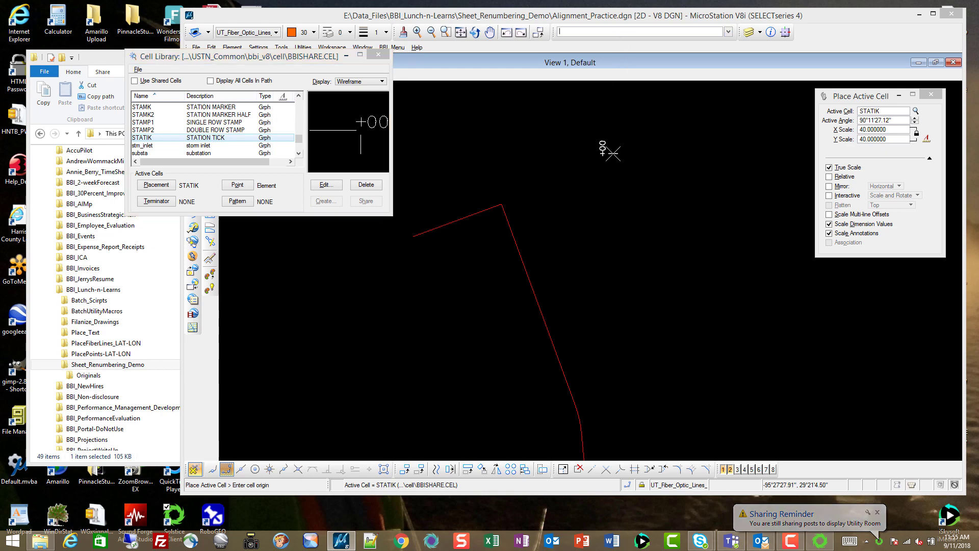
type("aa=")
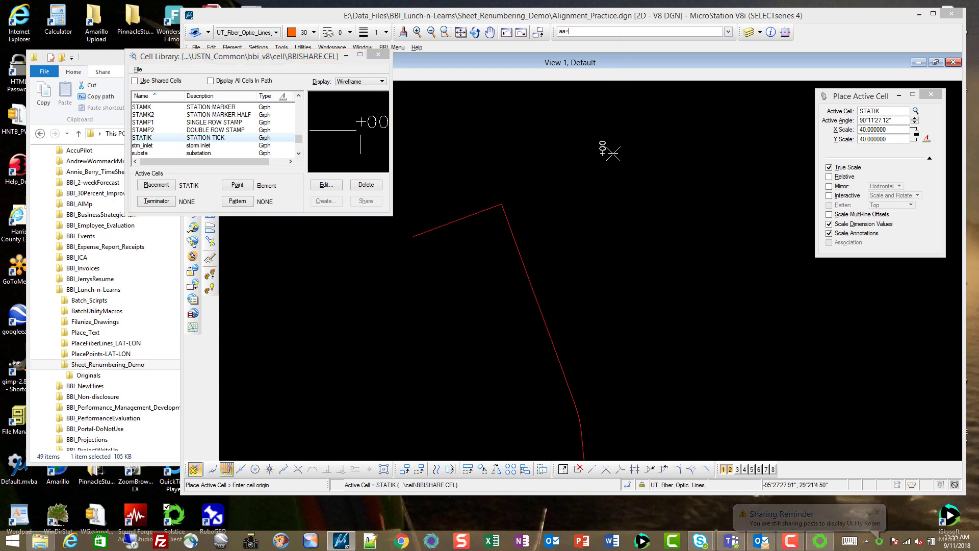
type("0")
key("Return")
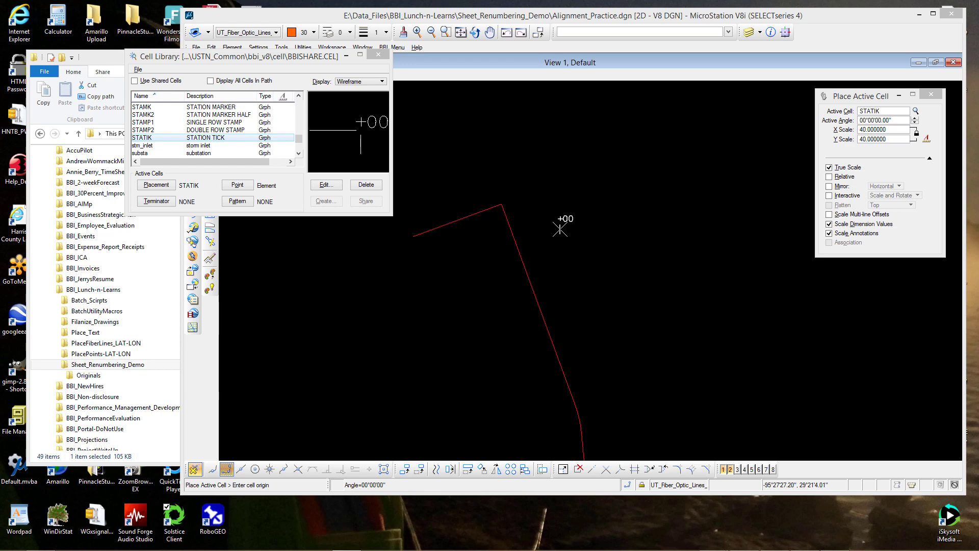
Step: Try X and Y scales of 20, restore both to 40, and switch True Scale off and on again
left_click(848, 131)
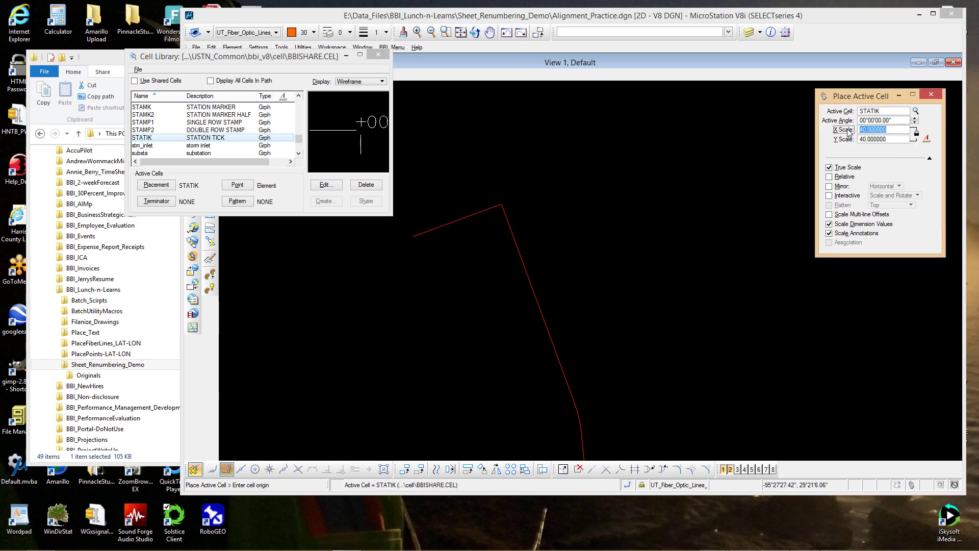
type("20")
key("Tab")
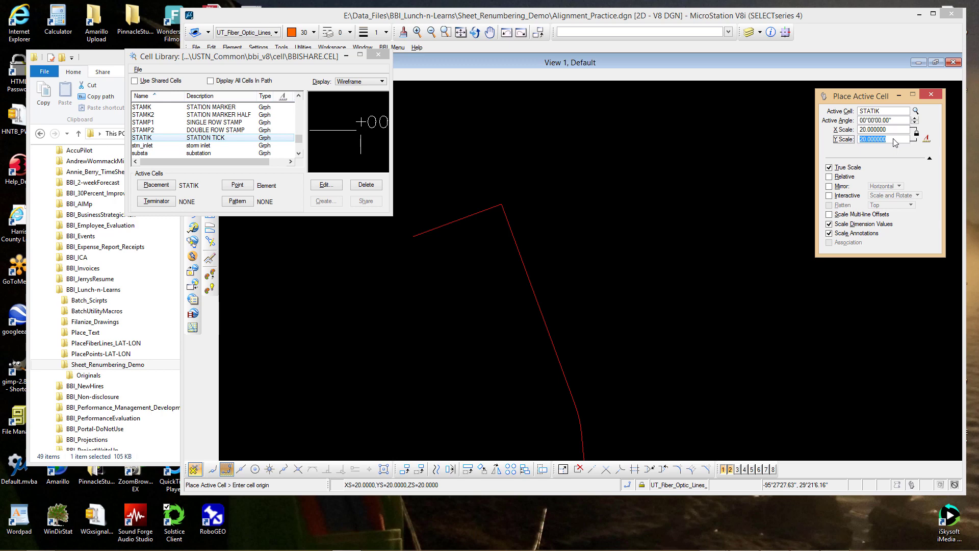
type("40")
key("Tab")
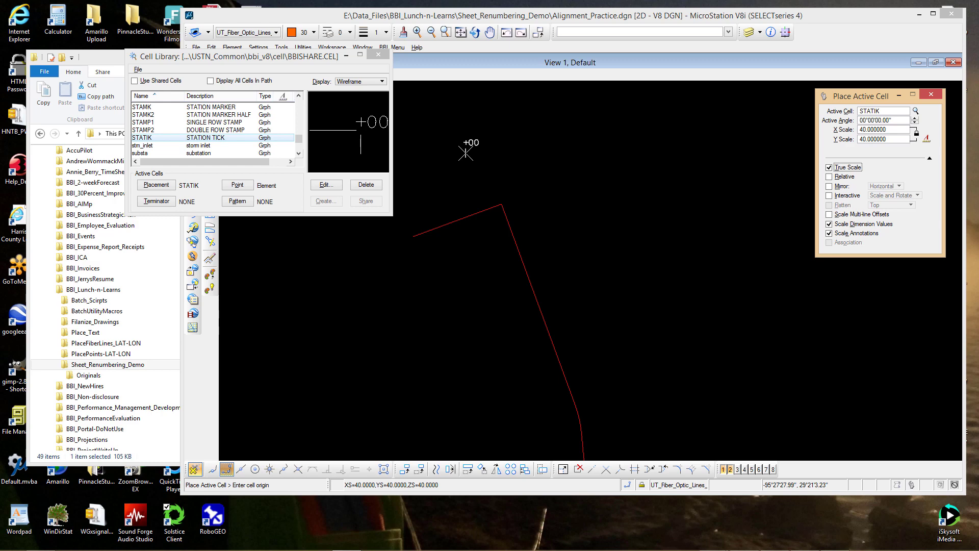
left_click(829, 168)
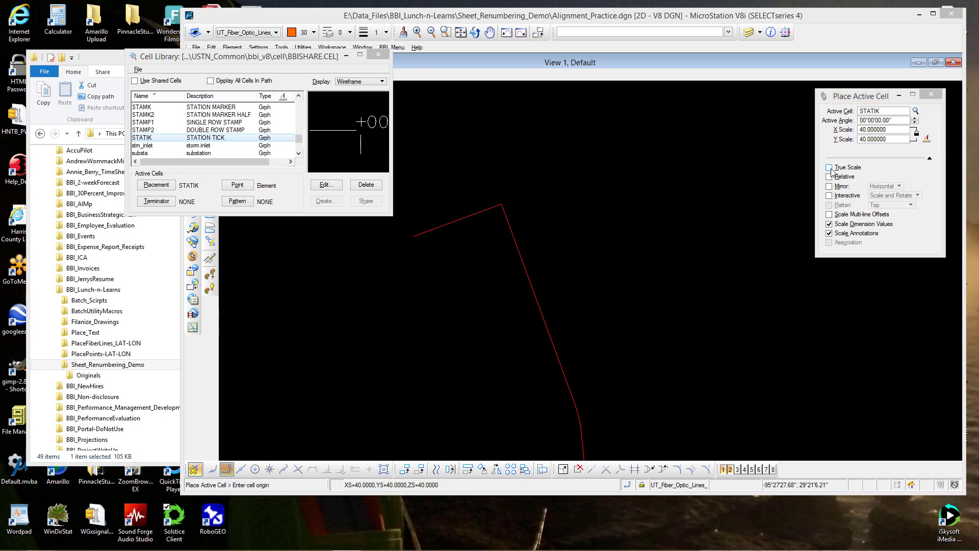
left_click(830, 168)
Step: Place one STATIK station tick cell just above the first corner at the alignment's upper end and end the placement
left_click_drag(316, 60, 225, 25)
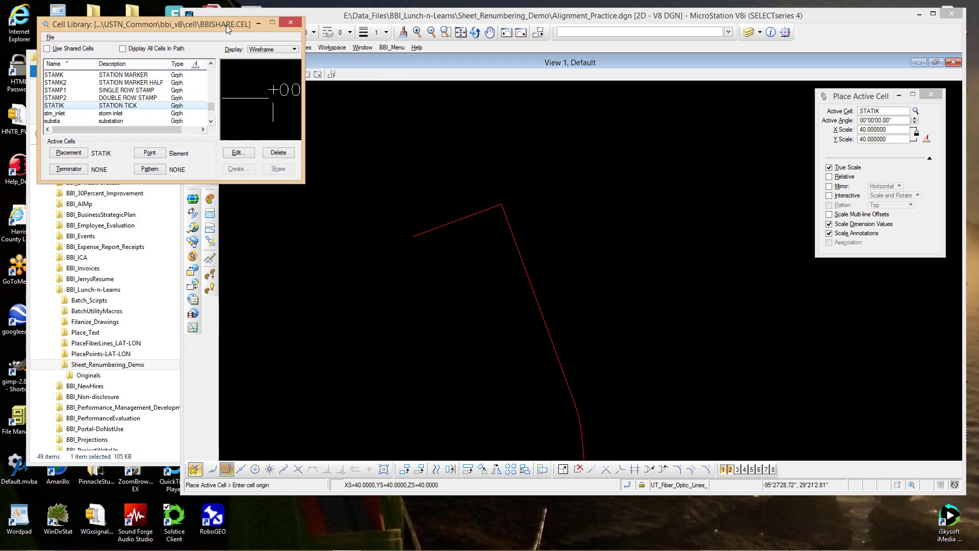
left_click(515, 152)
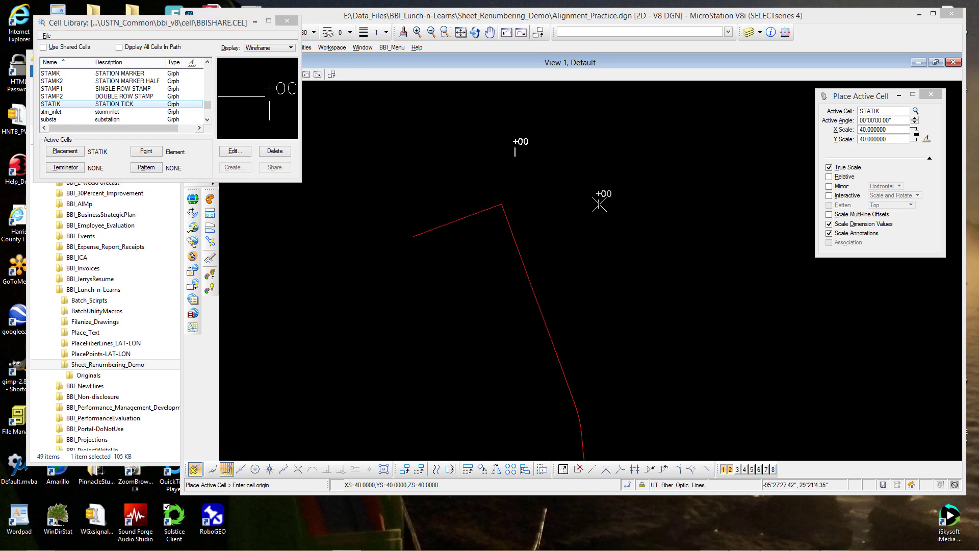
key("Escape")
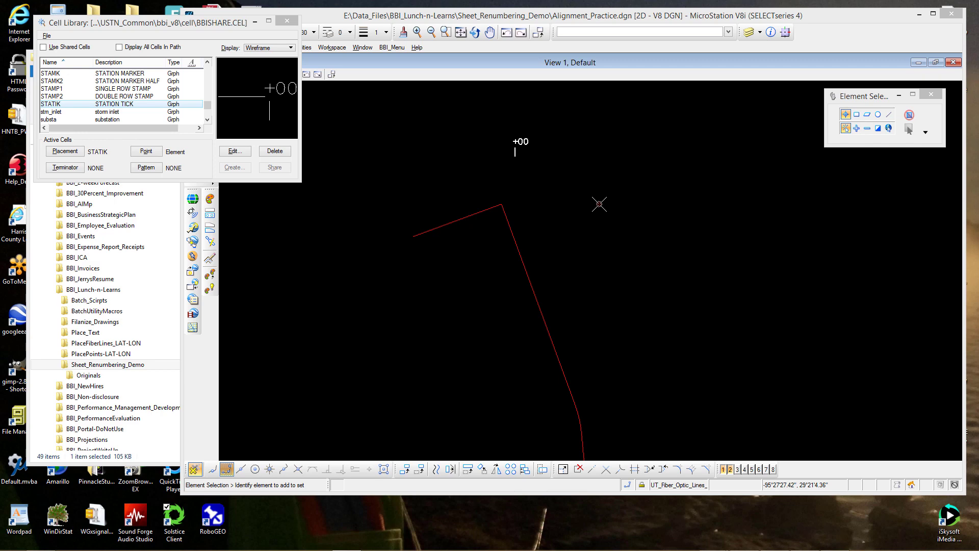
Step: Select the red alignment chain, examine its vertices along the full length, and clear the selection
left_click(488, 208)
scroll(574, 208, "down", 1)
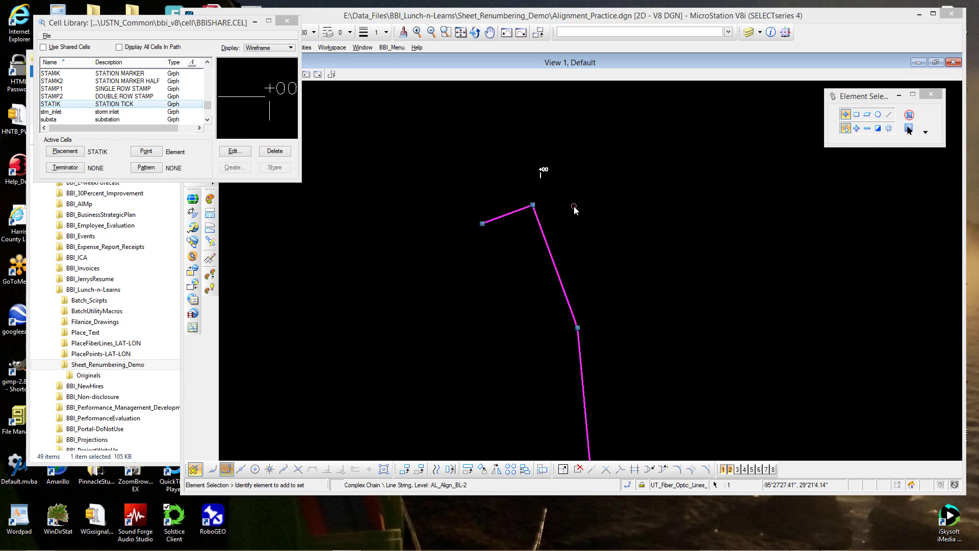
scroll(574, 207, "down", 4)
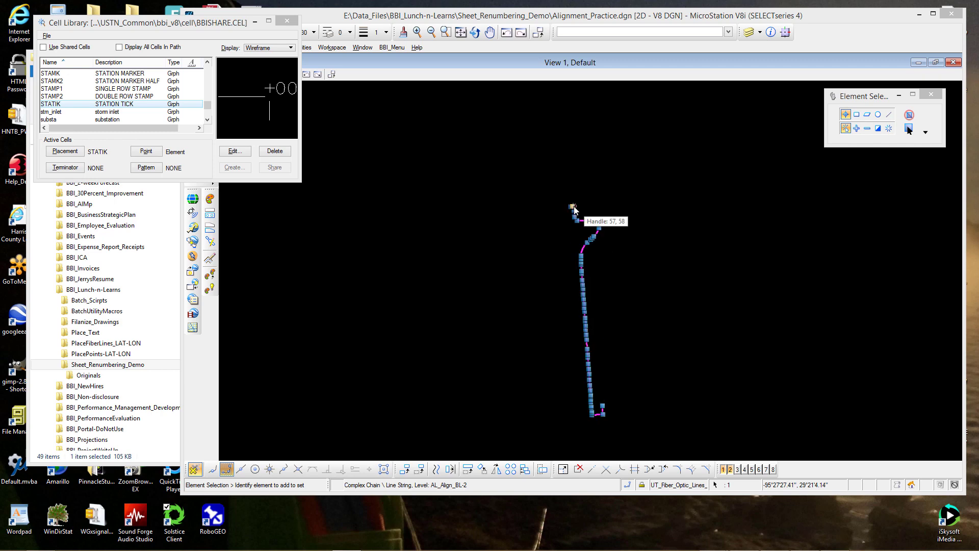
scroll(602, 395, "up", 3)
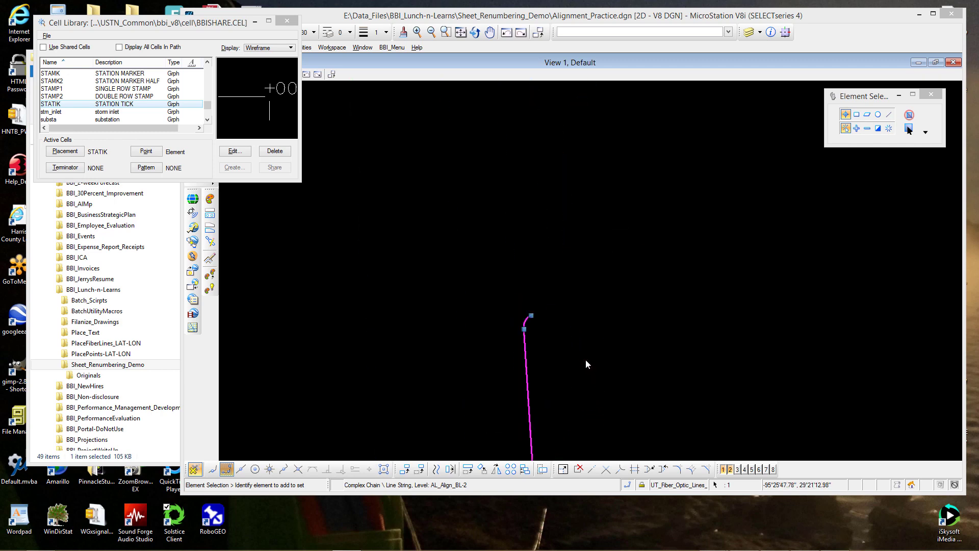
scroll(536, 324, "up", 2)
scroll(551, 320, "down", 2)
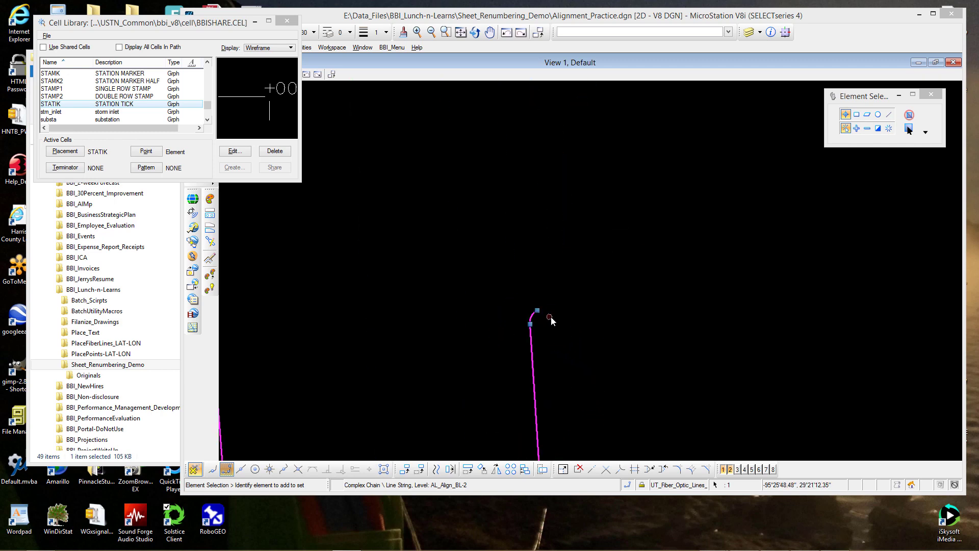
scroll(551, 320, "down", 2)
scroll(528, 366, "up", 2)
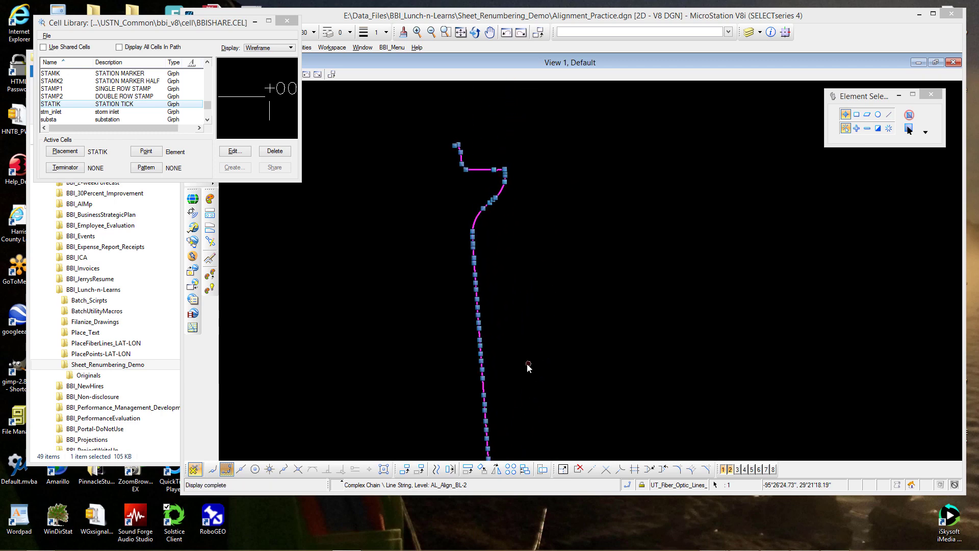
left_click(513, 303)
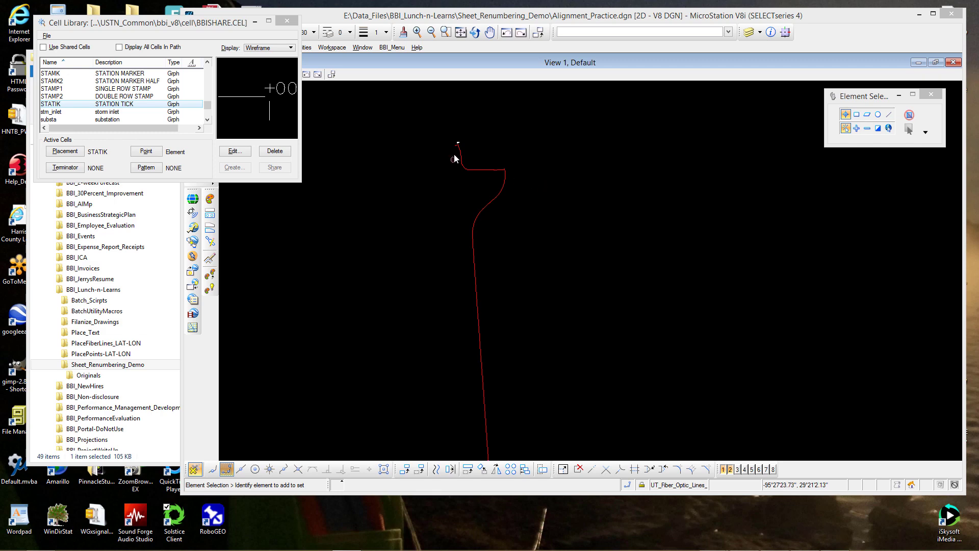
Step: Load the BBI sidebar menu and start its Place Cell Along tool, moving the Cell Library clear of the alignment's upper end
scroll(452, 146, "up", 10)
scroll(476, 192, "up", 5)
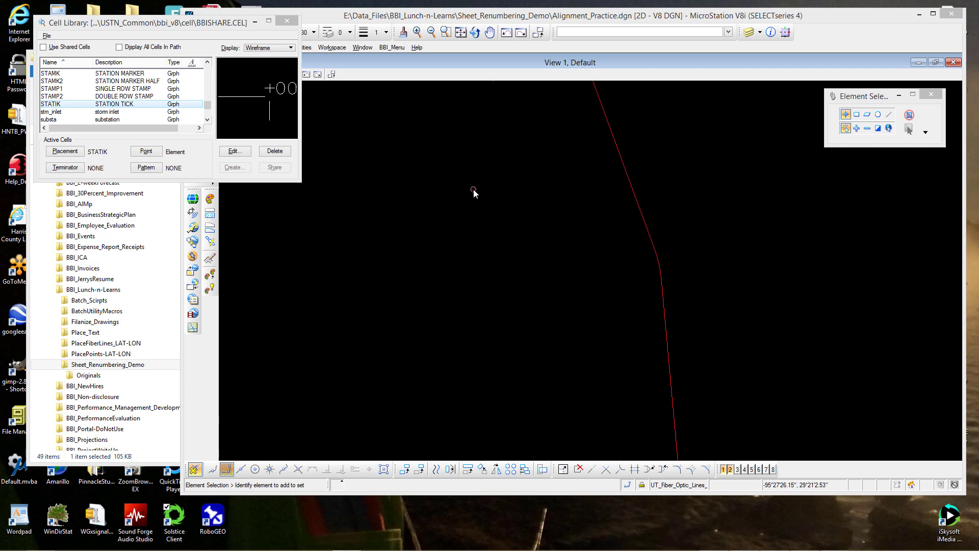
middle_click_drag(509, 218, 501, 342)
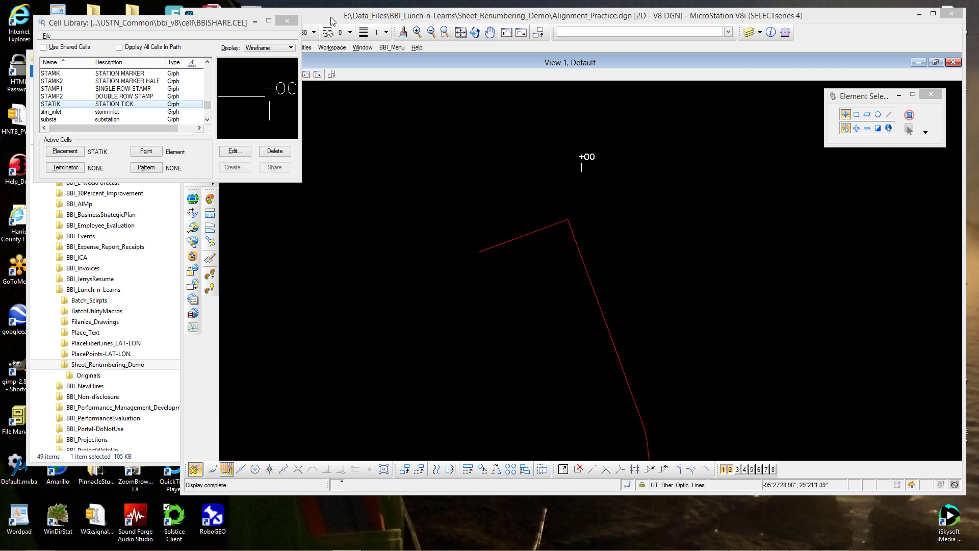
left_click_drag(238, 26, 181, 218)
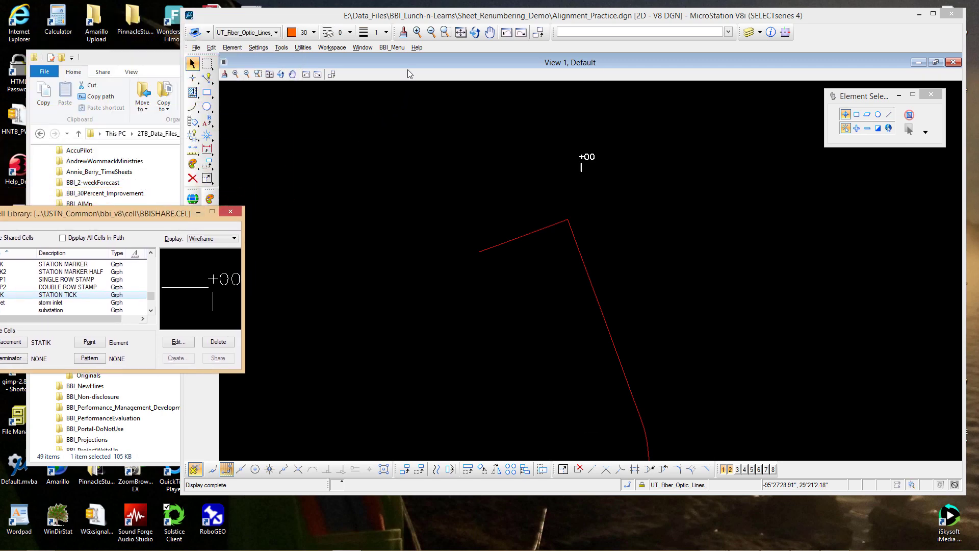
mouse_move(396, 58)
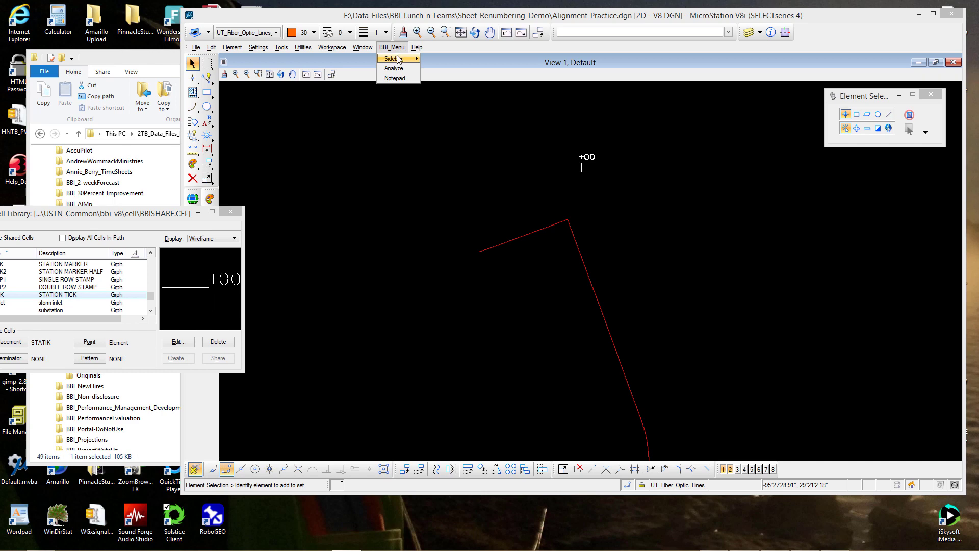
left_click(428, 56)
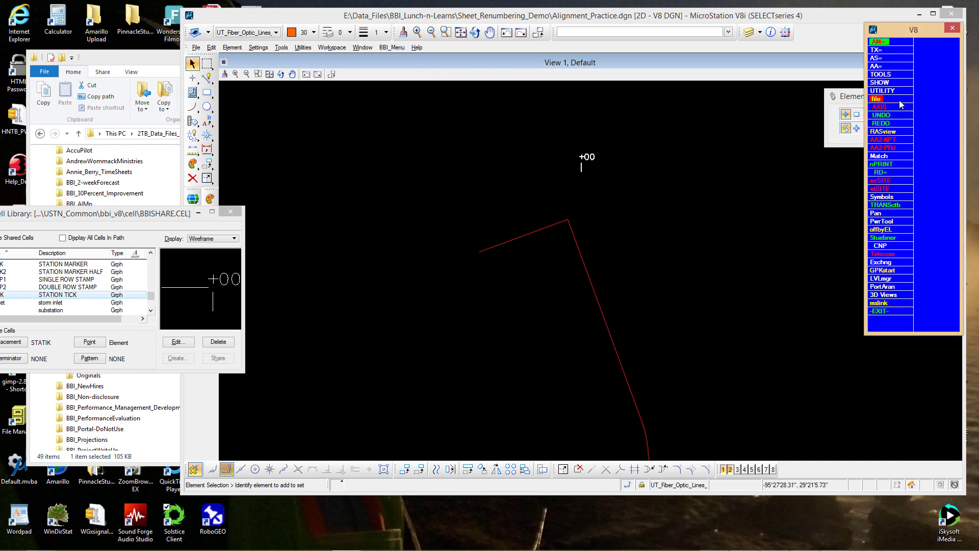
left_click(888, 75)
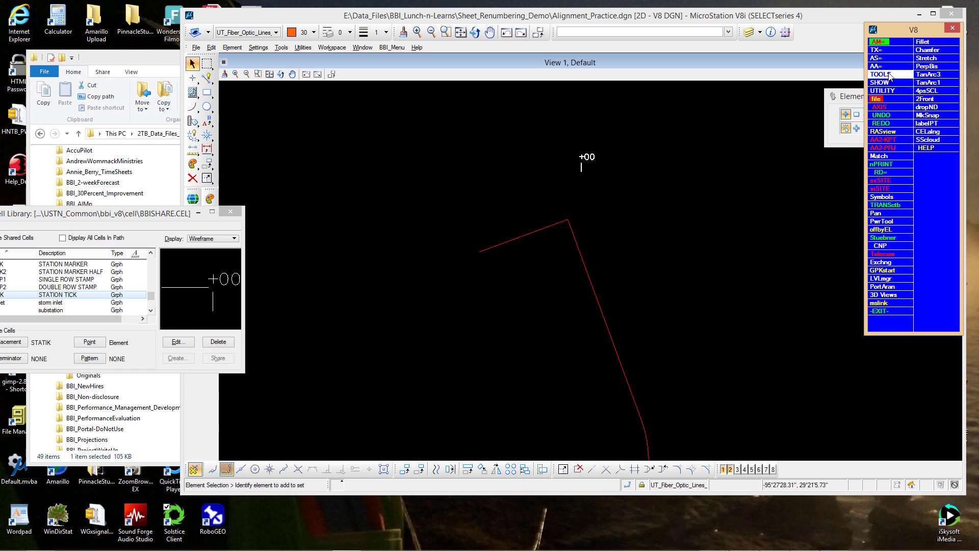
left_click(935, 133)
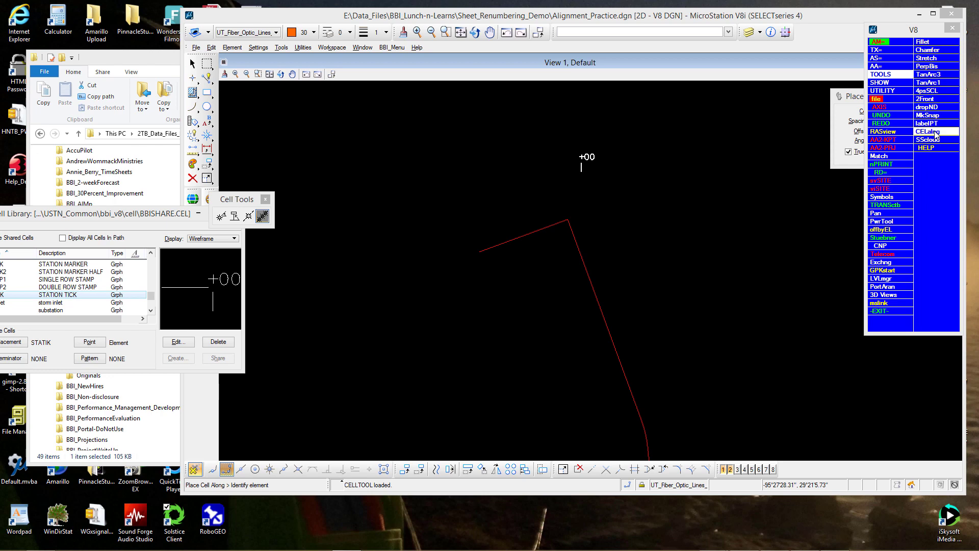
Step: Set the cell spacing to 100 and place STATIK cells along the alignment from the free end of its short upper leg
left_click_drag(853, 97, 766, 75)
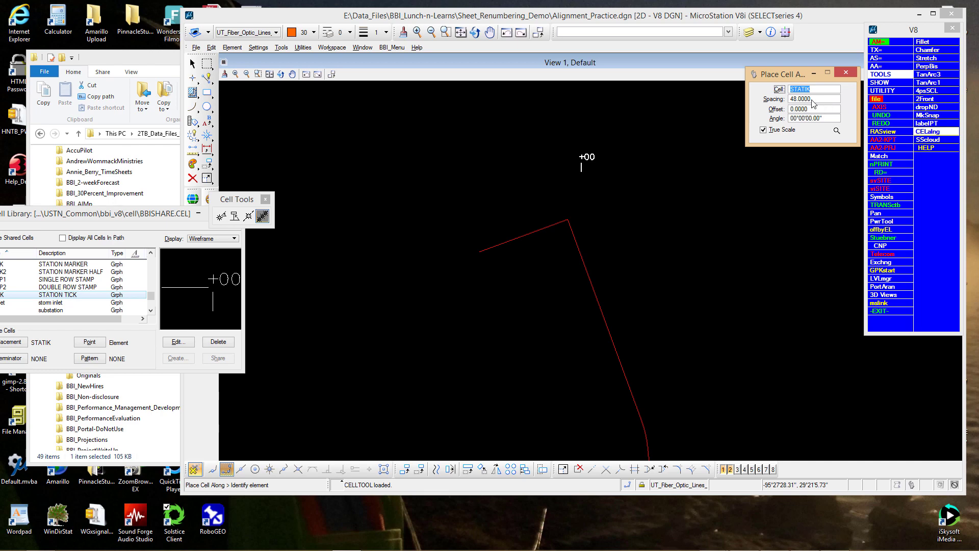
key("Tab")
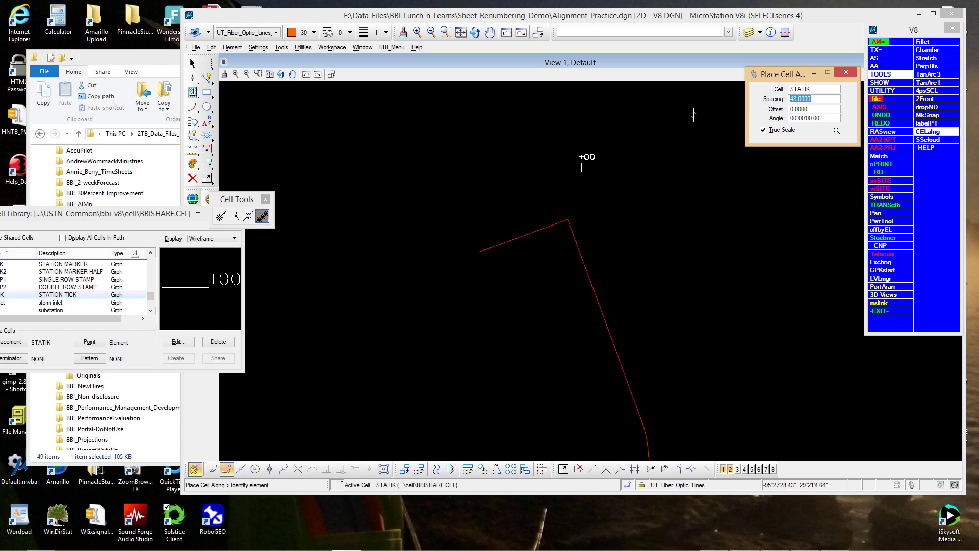
type("100")
key("Tab")
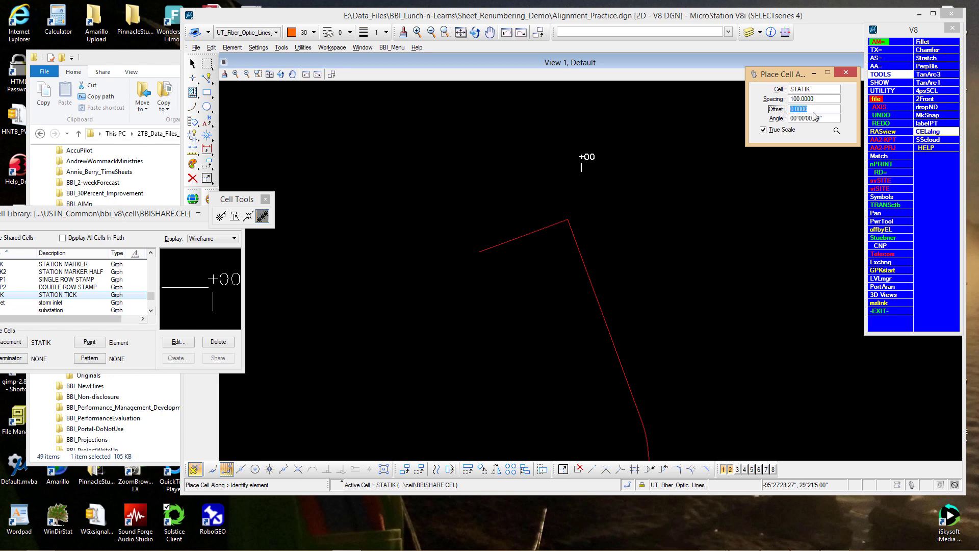
left_click(479, 250)
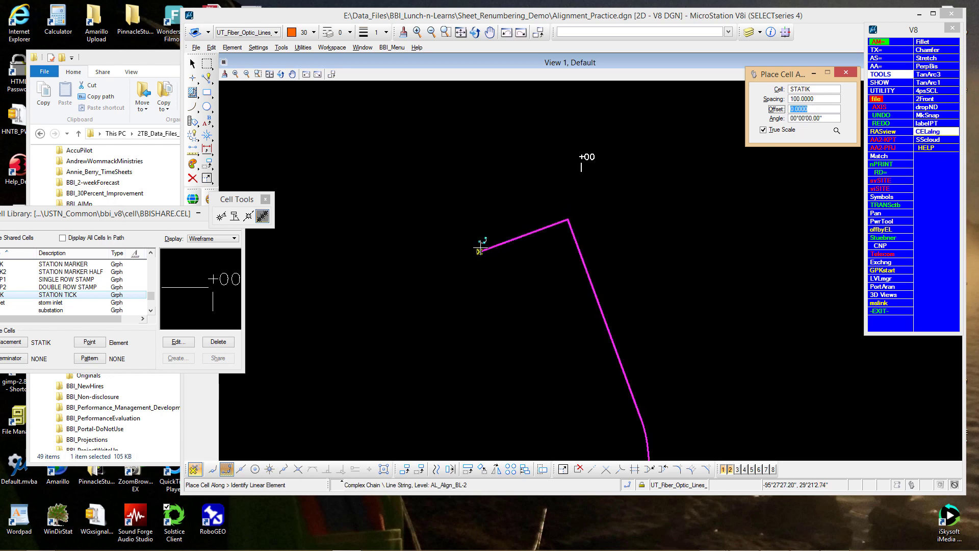
left_click(556, 191)
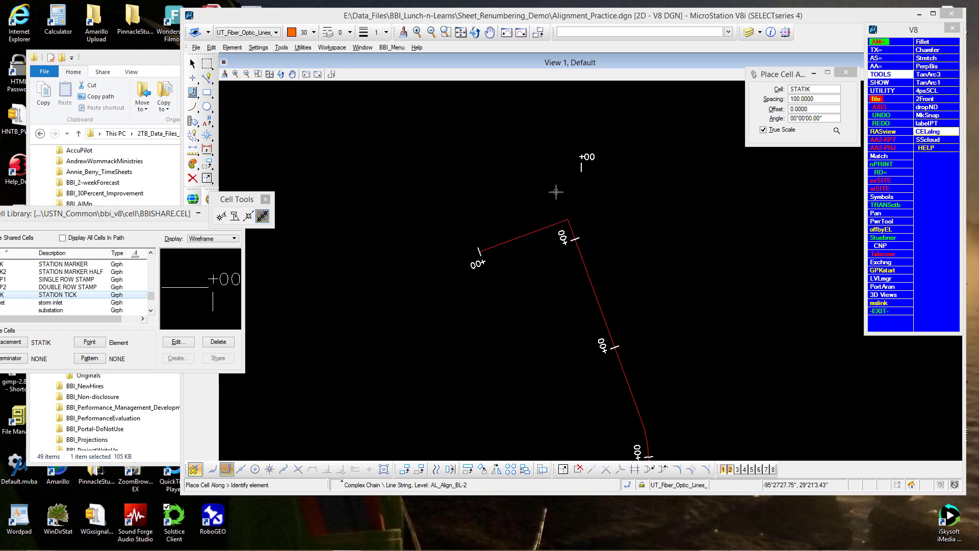
Step: Undo the cell placement along the alignment and set the Place Cell Along angle to 180°
left_click(885, 117)
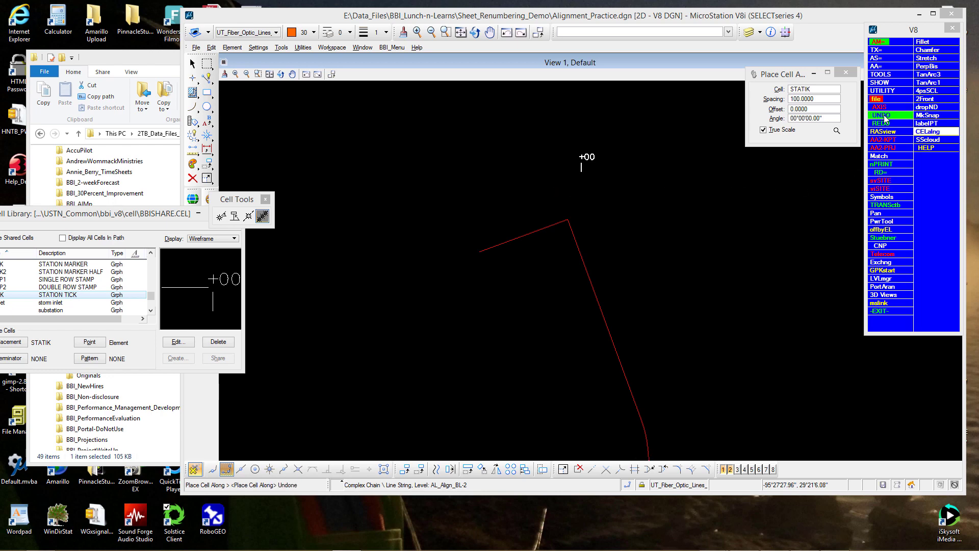
left_click(263, 217)
left_click(826, 117)
key("Tab")
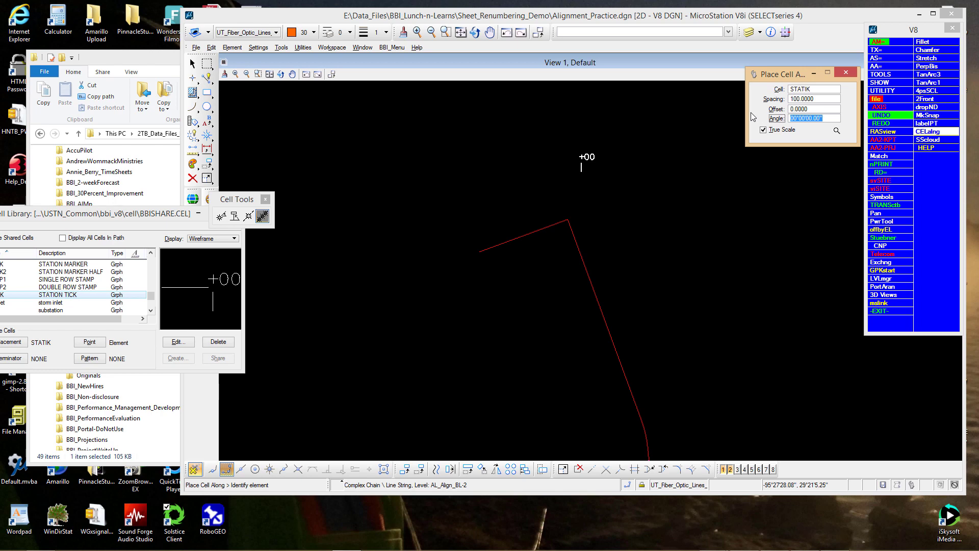
type("180")
key("Tab")
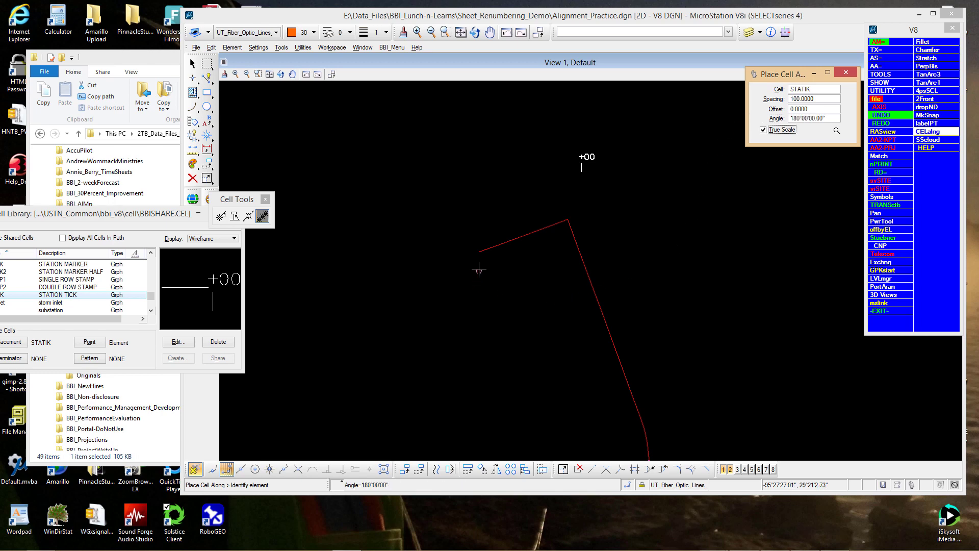
Step: Place STATIK cells along the alignment at 100 spacing, starting from the free end of its short upper leg
left_click(480, 251)
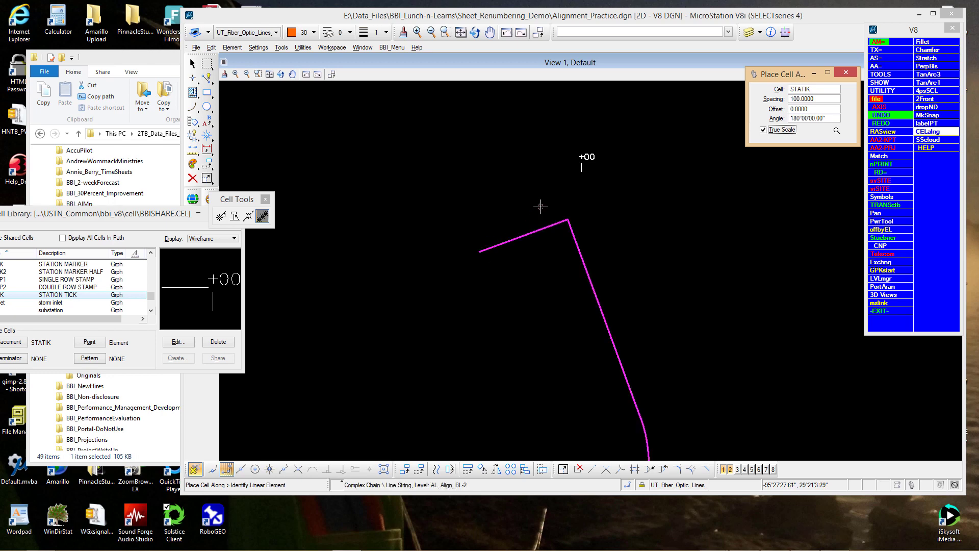
left_click(540, 207)
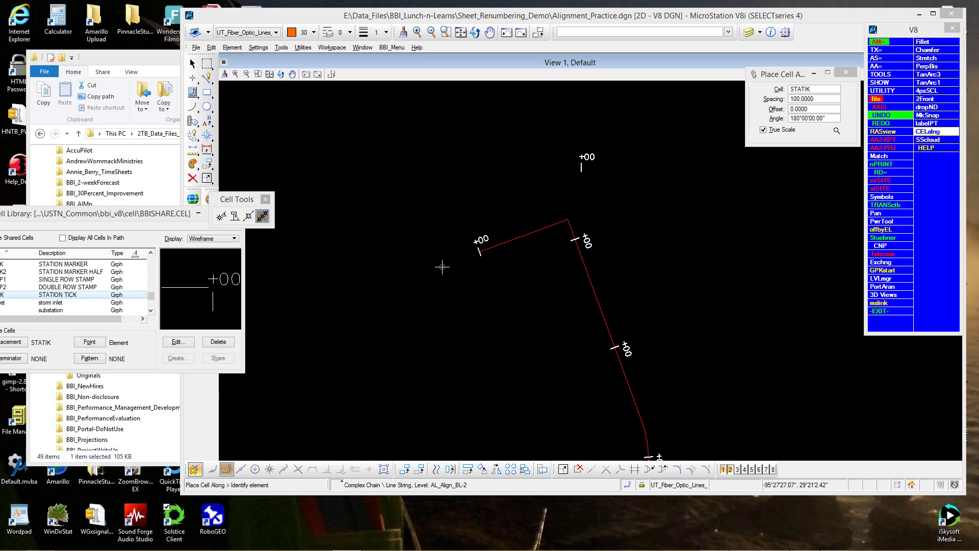
scroll(442, 267, "down", 5)
scroll(442, 266, "up", 8)
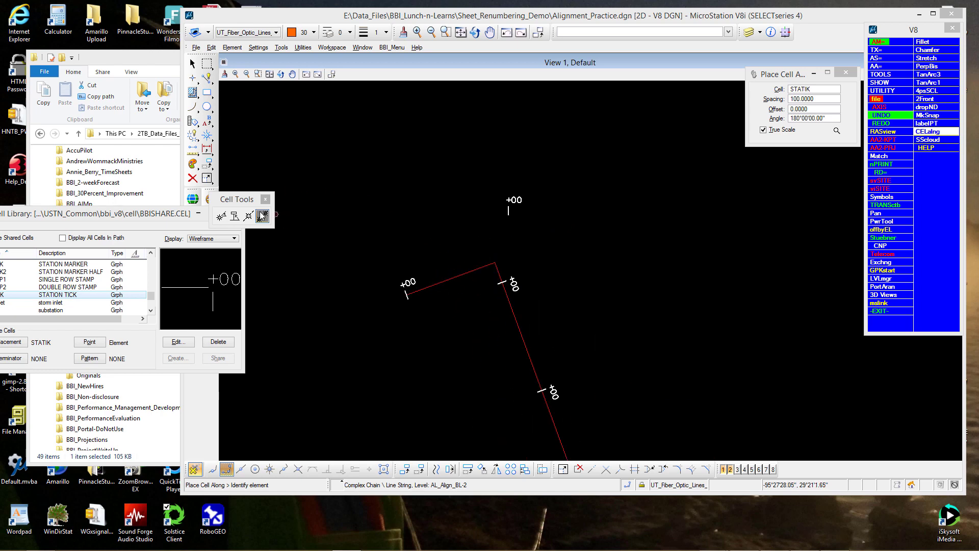
Step: Move the Cell Library and Cell Tools windows aside and delete the loose STATIK cell above the alignment's first corner
left_click(175, 217)
left_click_drag(175, 217, 188, 298)
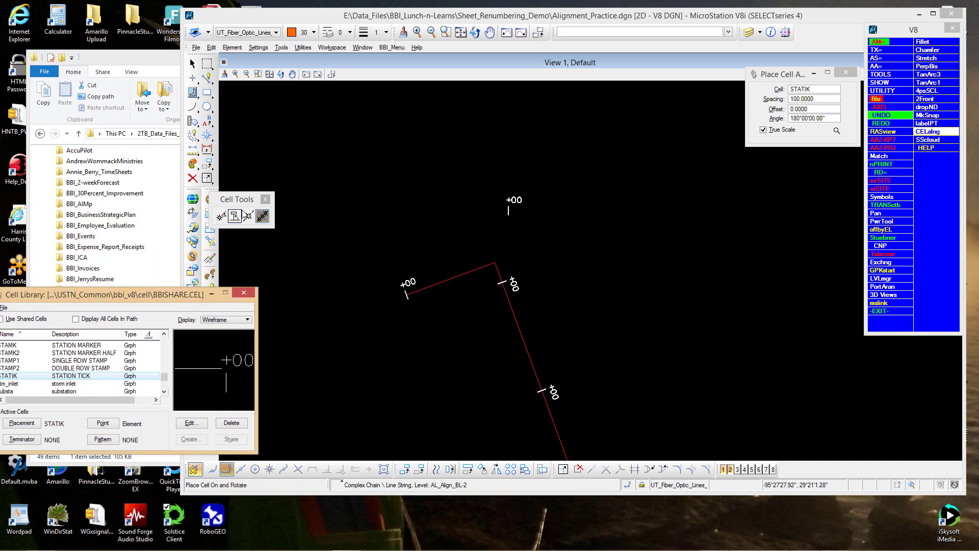
left_click_drag(239, 200, 273, 93)
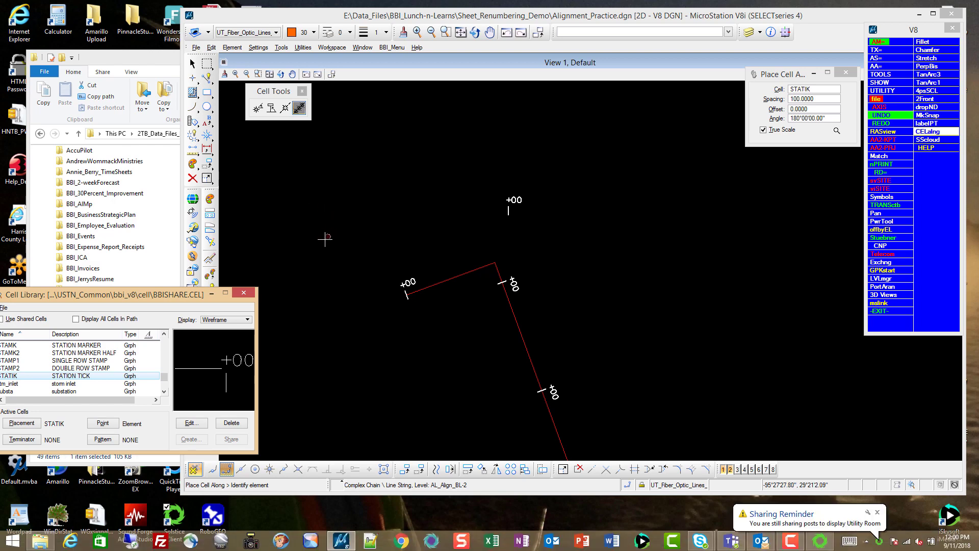
left_click(198, 182)
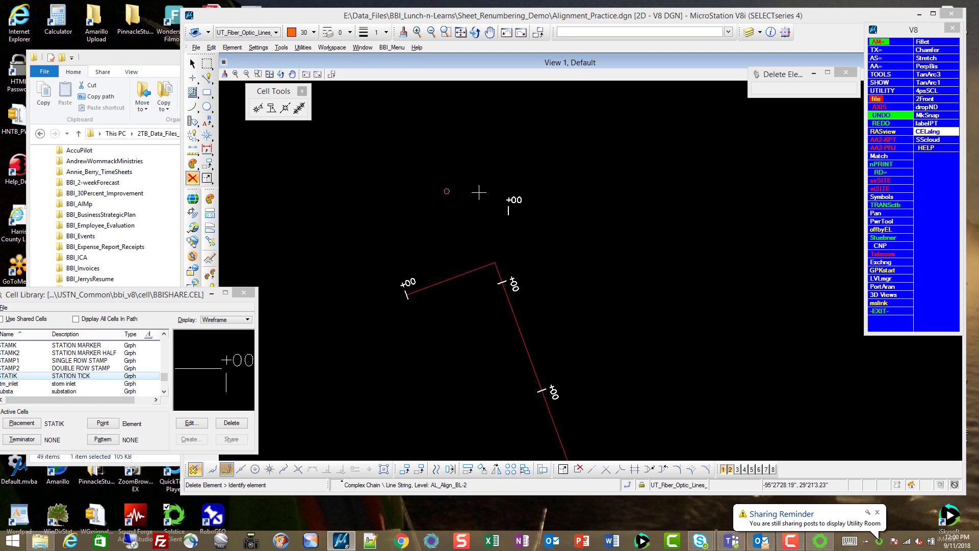
left_click(514, 200)
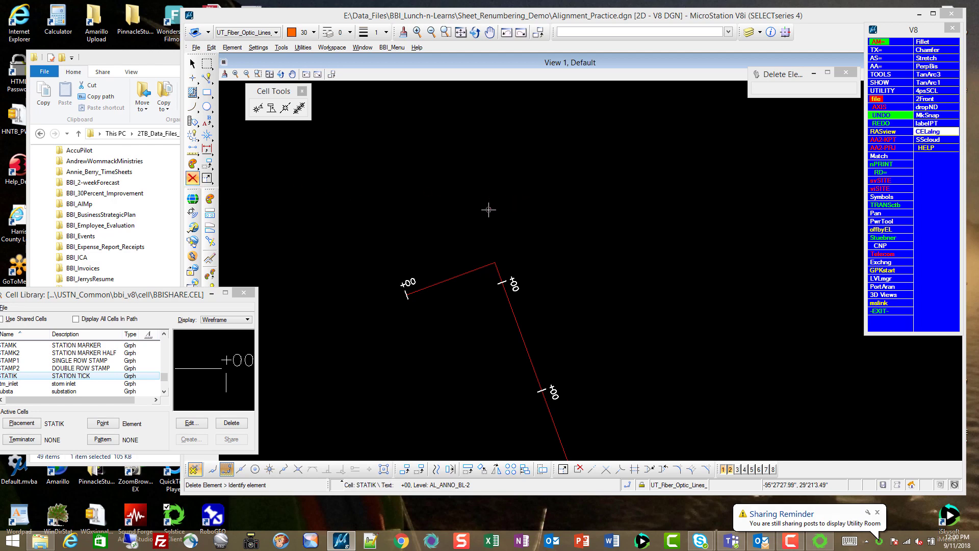
Step: Start Place Active Cell for STATIK at the alignment's far curved end, with the active angle set to 0
scroll(412, 166, "down", 5)
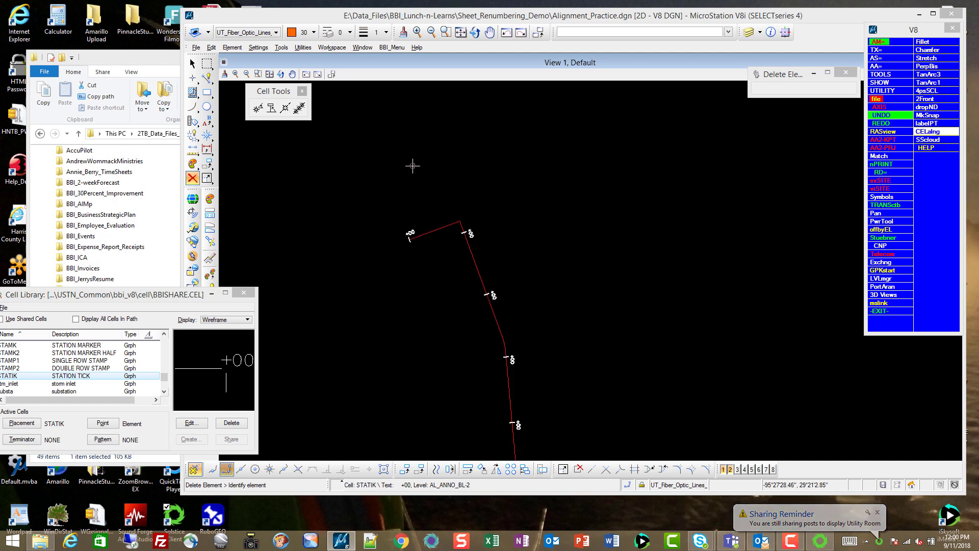
scroll(412, 166, "down", 2)
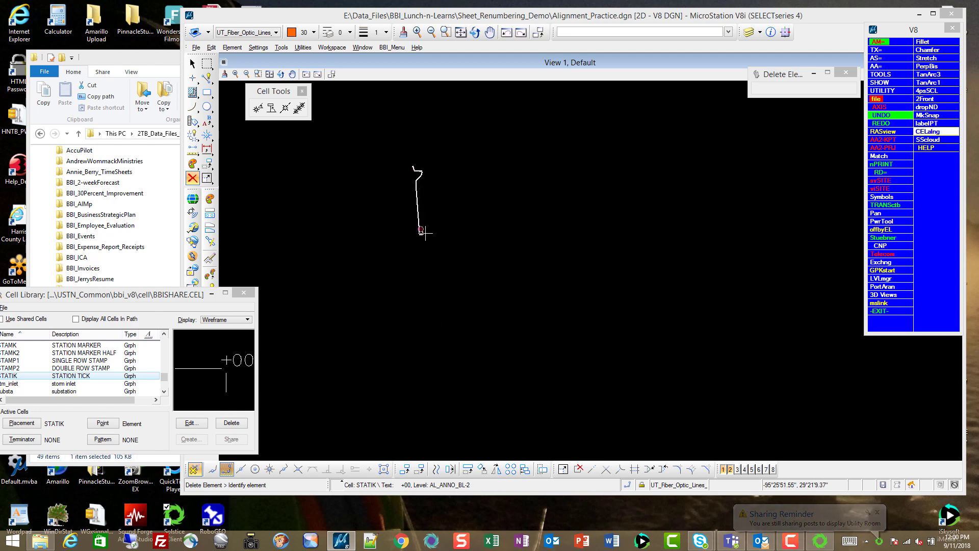
scroll(422, 231, "up", 5)
scroll(431, 230, "up", 6)
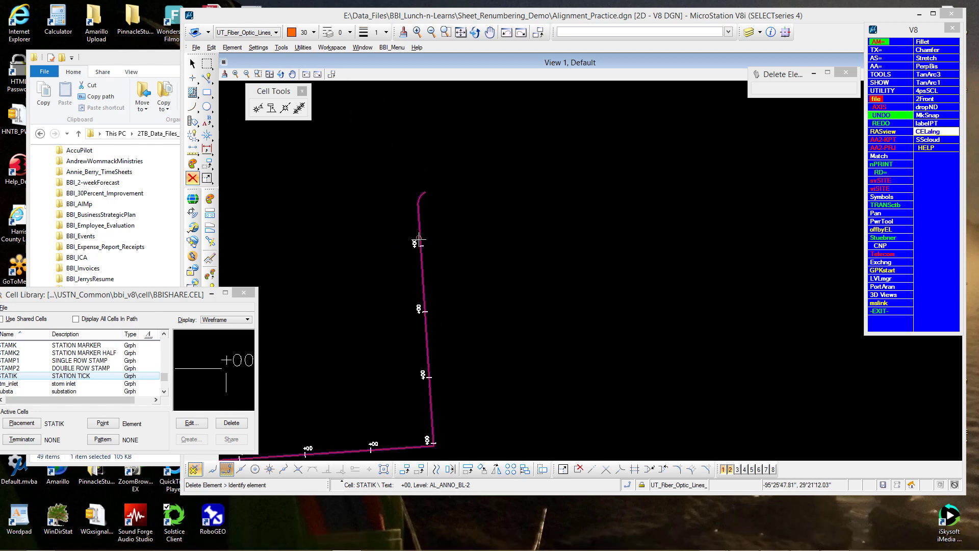
middle_click_drag(489, 253, 511, 368)
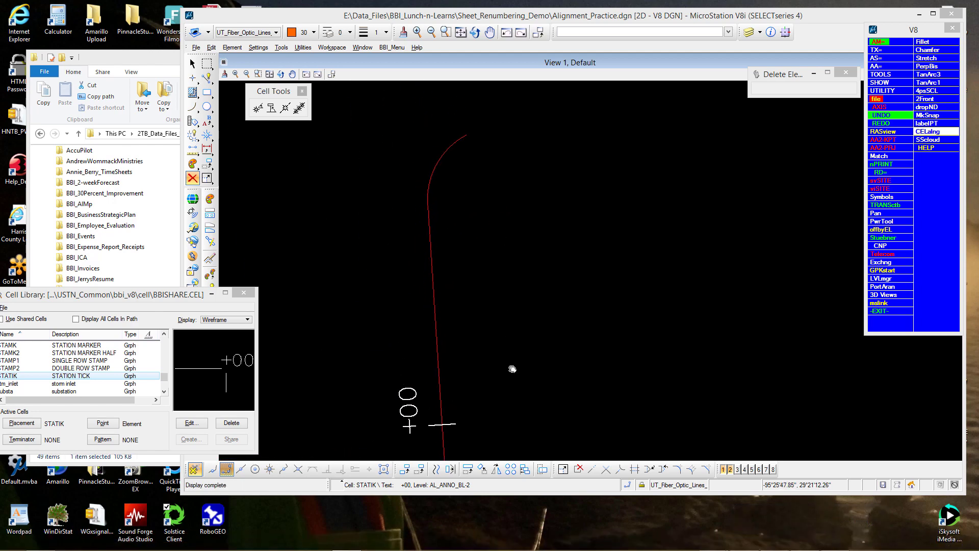
scroll(516, 357, "down", 4)
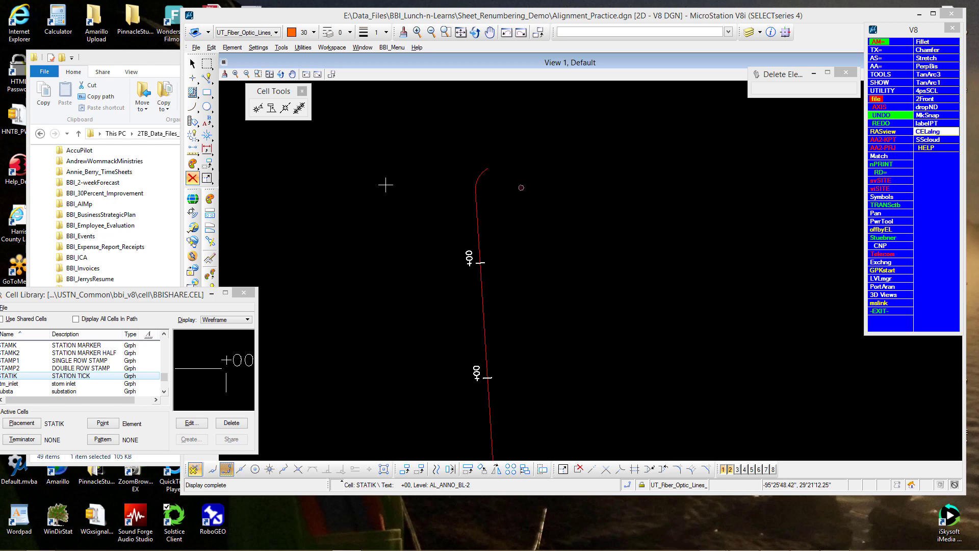
left_click(207, 135)
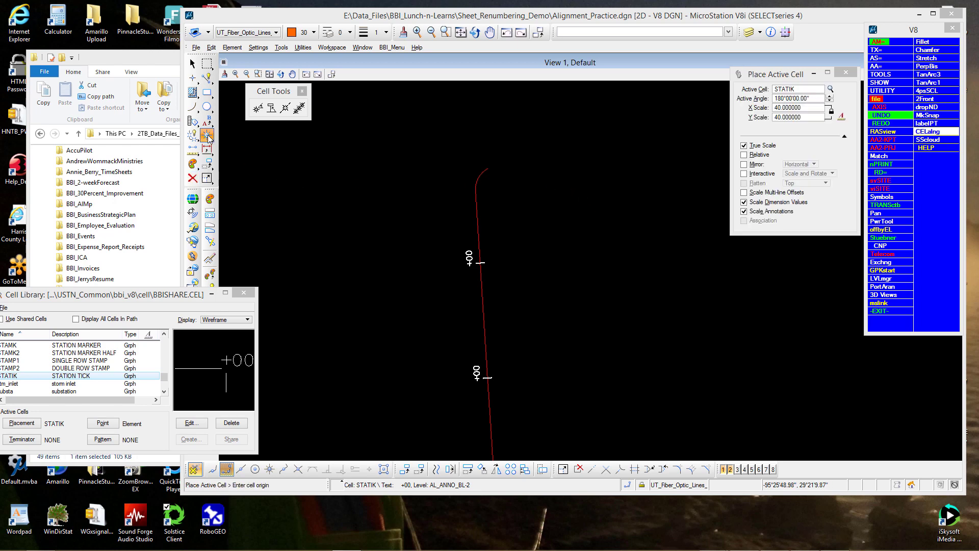
double_click(816, 100)
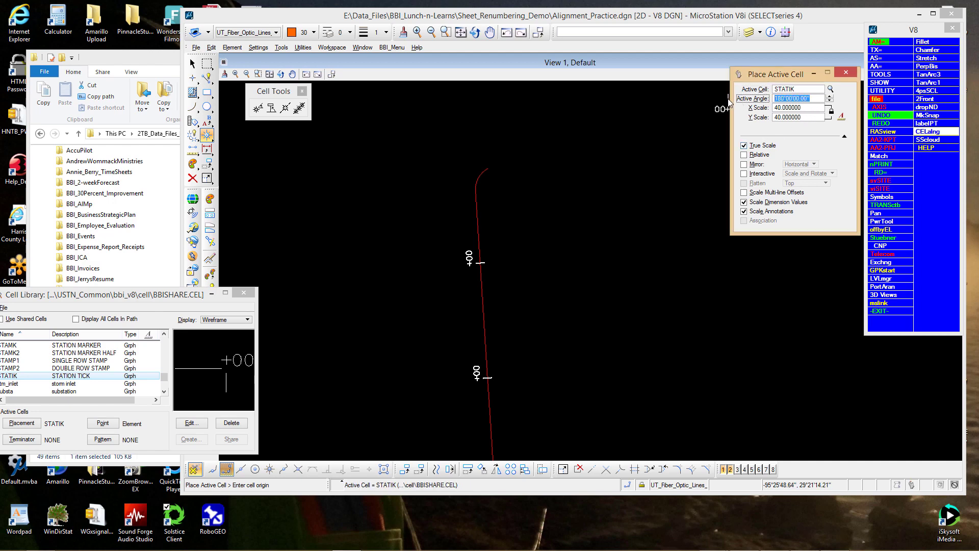
type("0")
key("Tab")
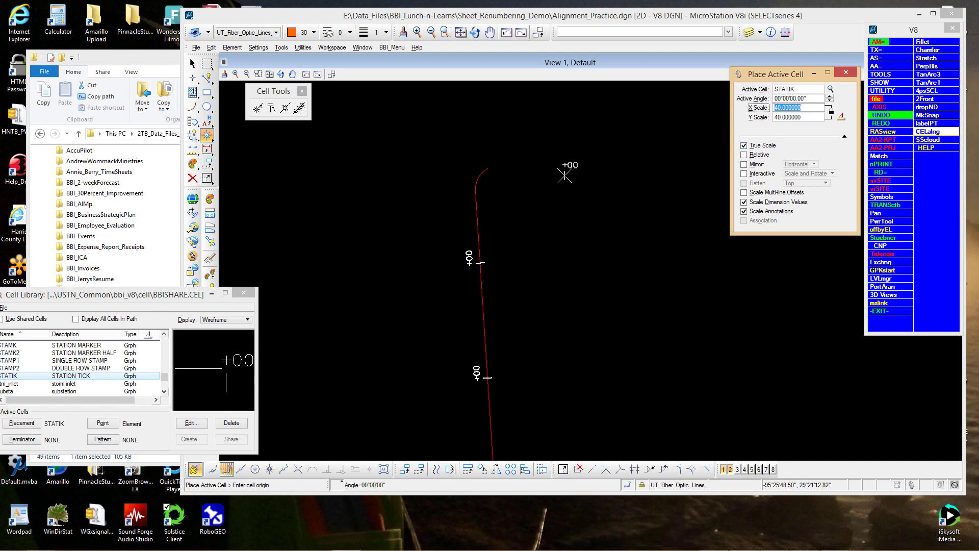
Step: Set the active angle to about 29°12' by two points along the tip of the arc at the alignment's far end
scroll(495, 161, "up", 3)
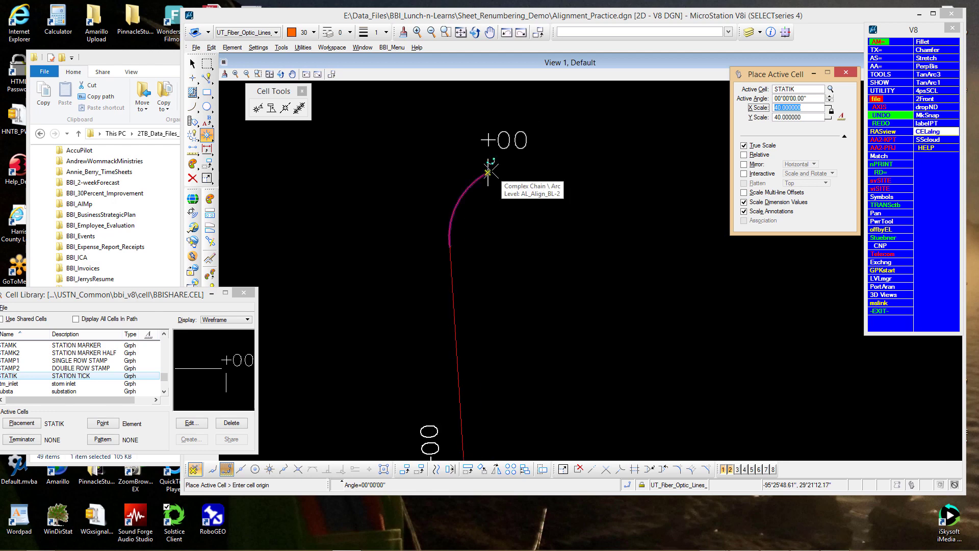
scroll(494, 168, "up", 3)
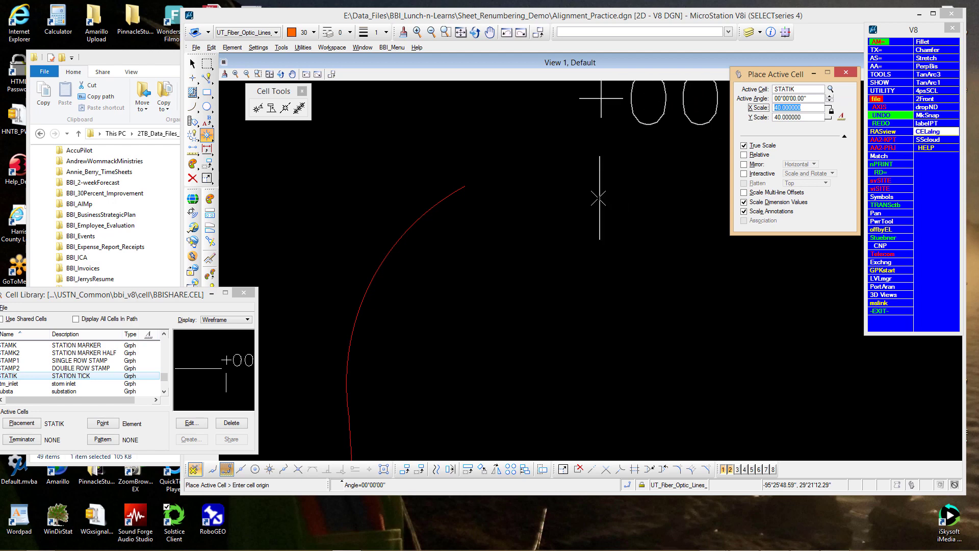
left_click(881, 148)
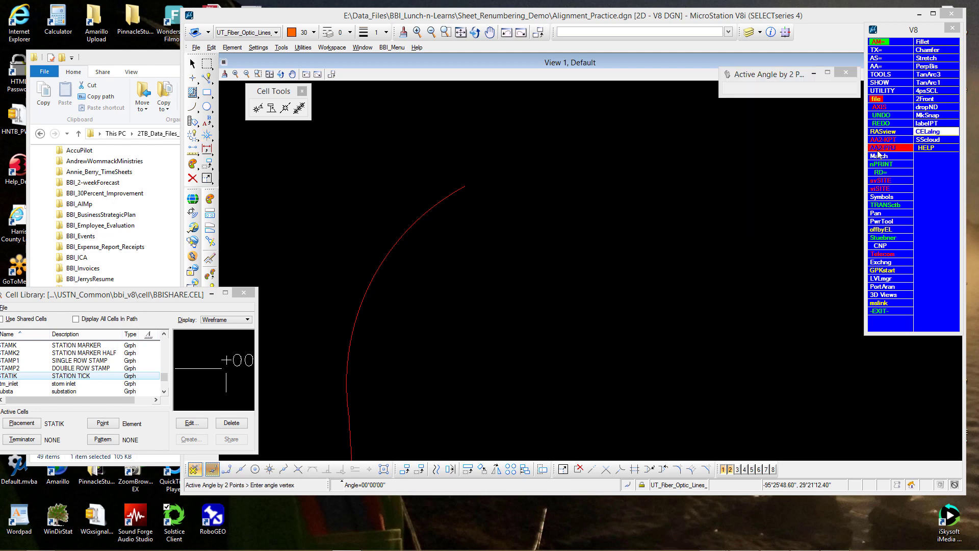
left_click(458, 189)
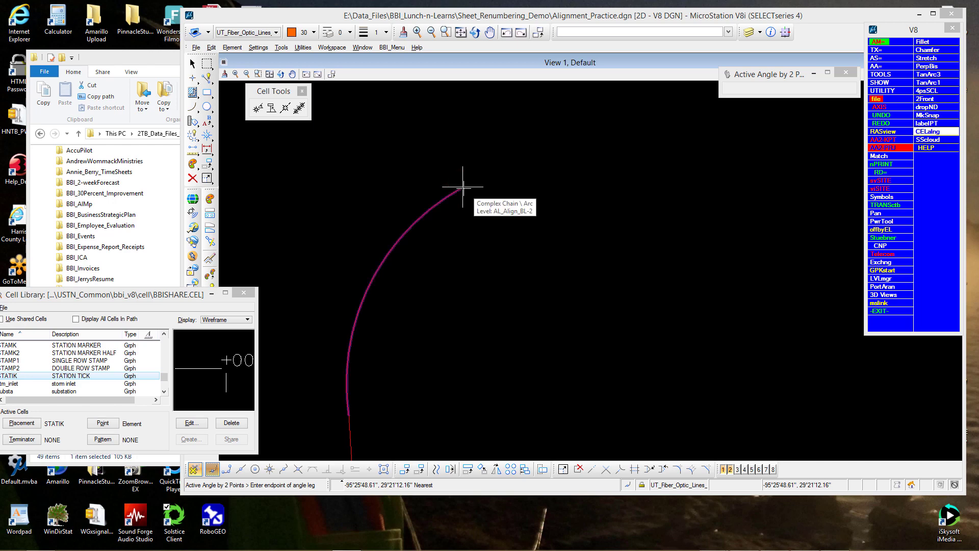
left_click(463, 187)
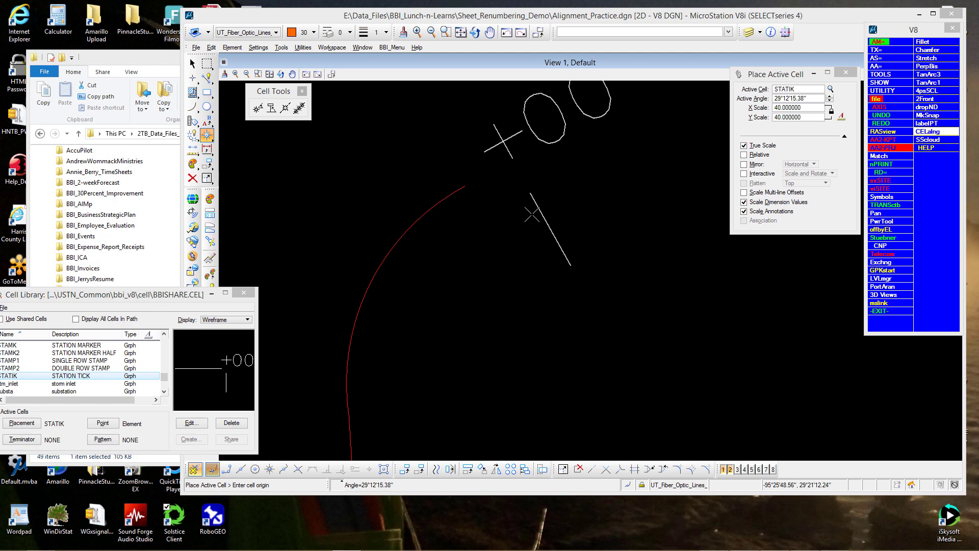
Step: Place the STATIK cell at the alignment's far curved end and measure the full length of the alignment
left_click(467, 186)
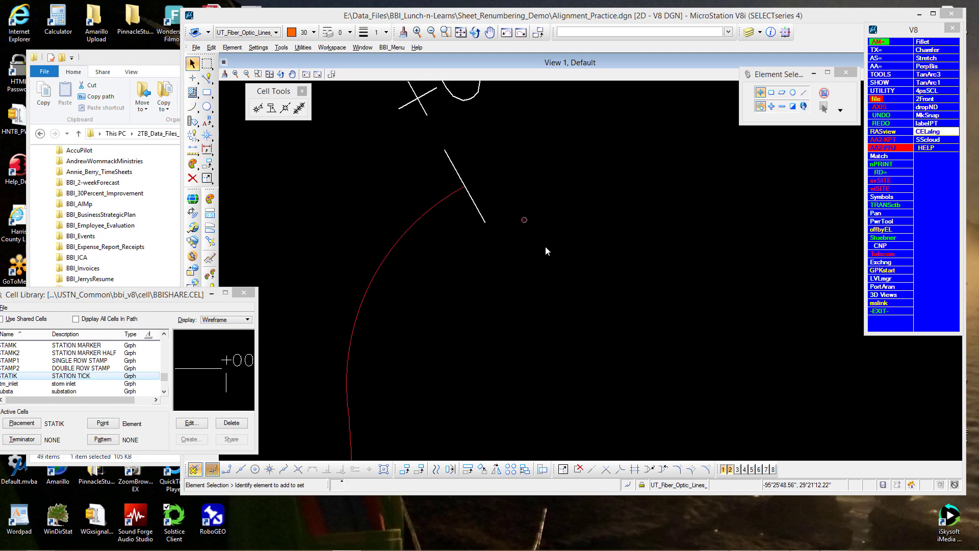
scroll(568, 262, "down", 5)
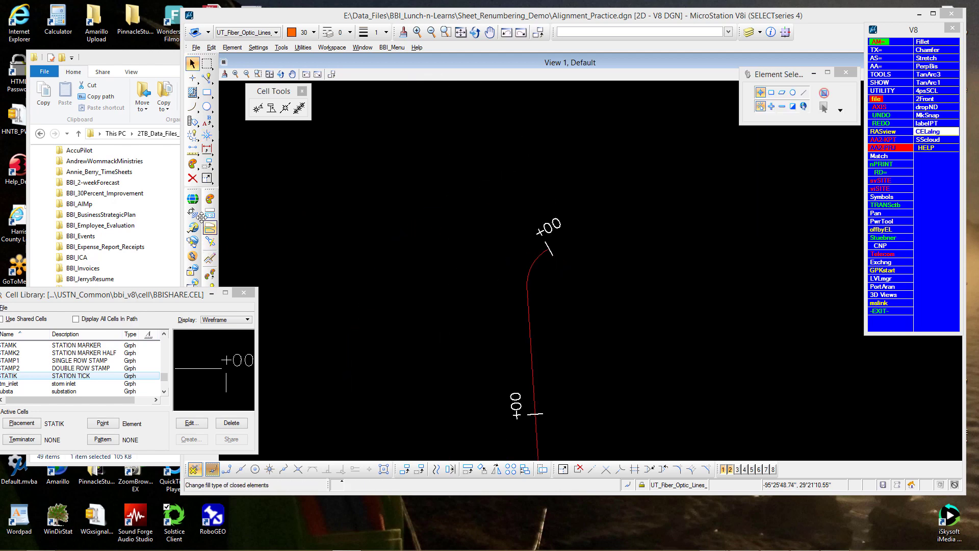
left_click(195, 153)
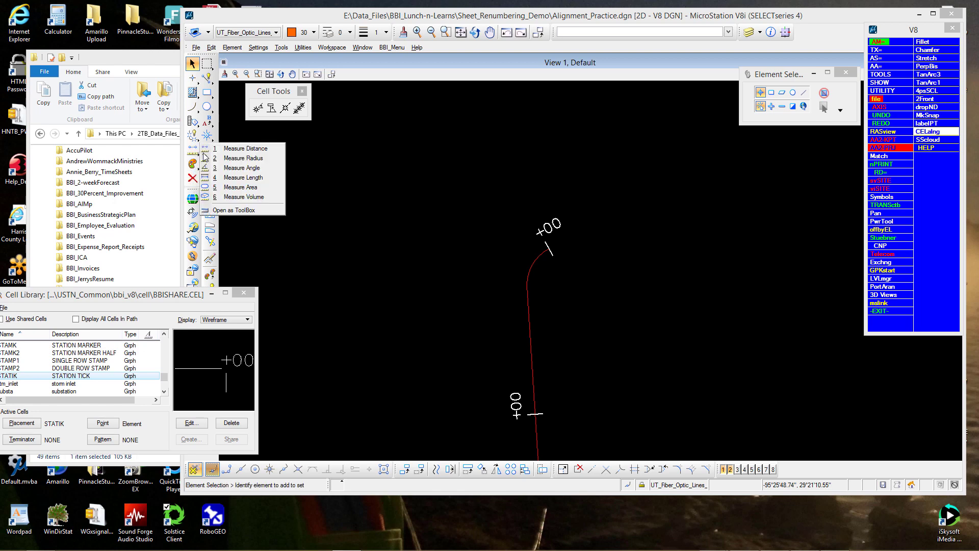
left_click(239, 178)
left_click(525, 294)
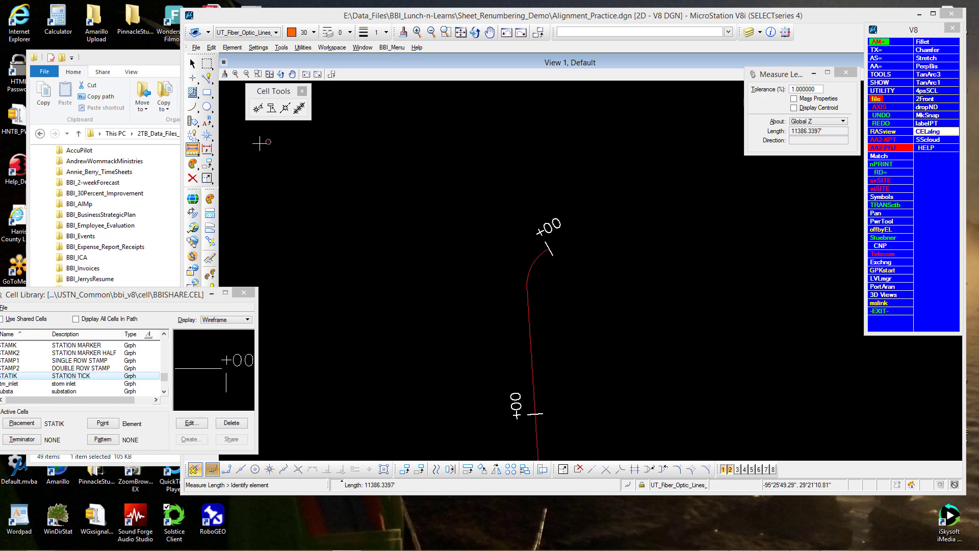
Step: Edit the station label of the tick at the alignment's curved end to read 113+86
left_click(208, 122)
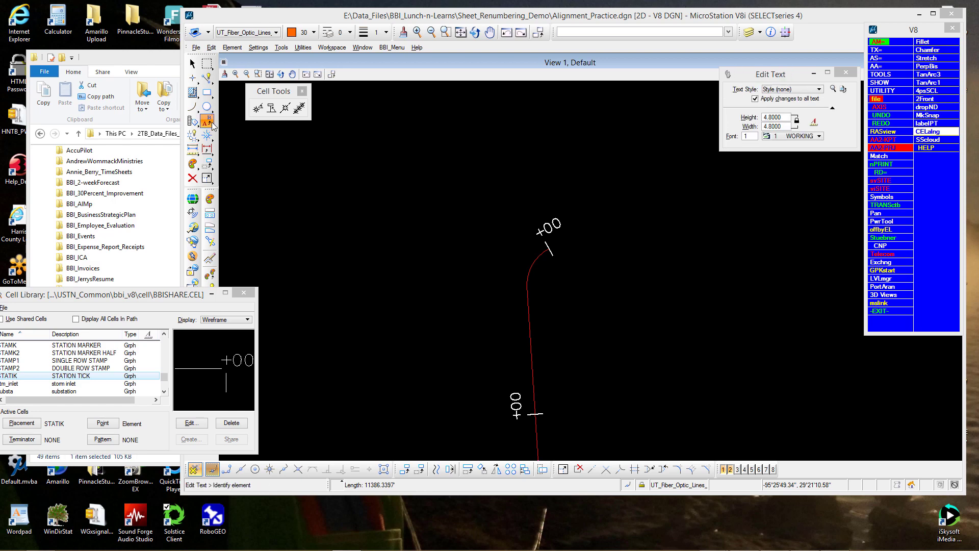
left_click(541, 227)
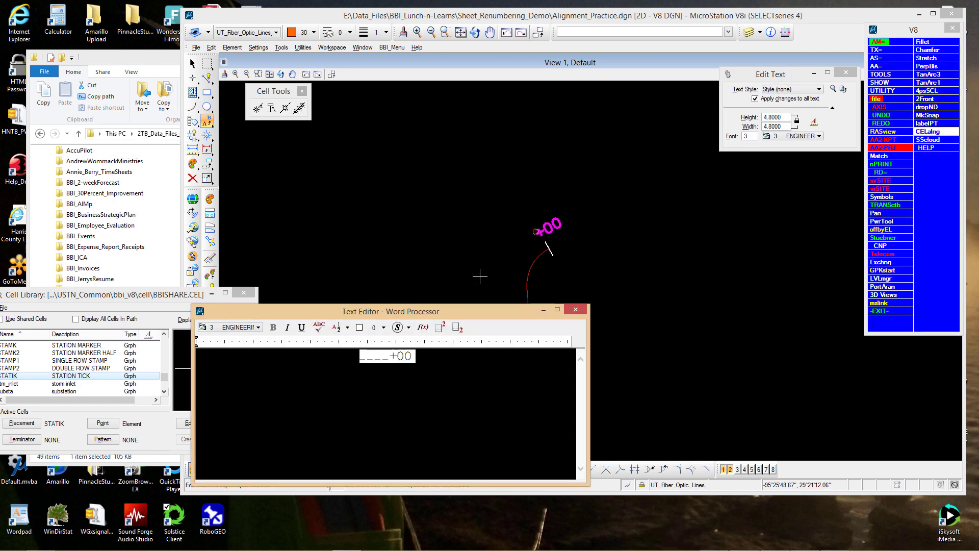
double_click(388, 360)
type("113")
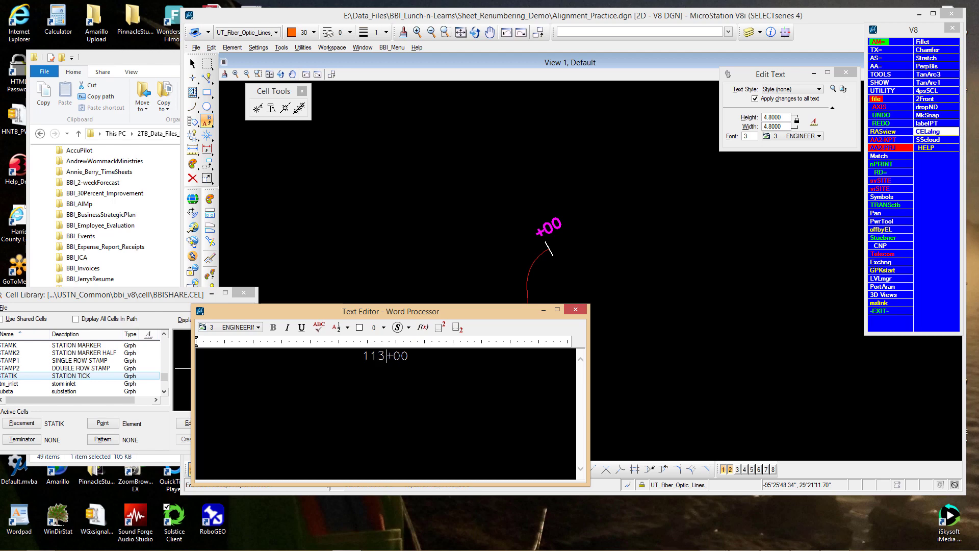
left_click_drag(409, 356, 394, 358)
type("86")
left_click(636, 241)
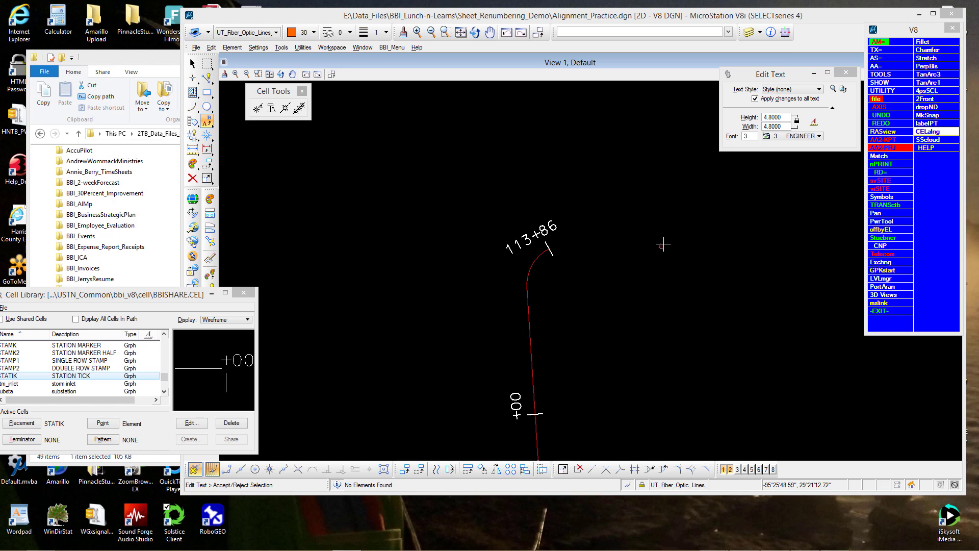
Step: Examine the station ticks and labels along the alignment's opposite end, from its short upper leg down the first stretch
scroll(670, 236, "down", 5)
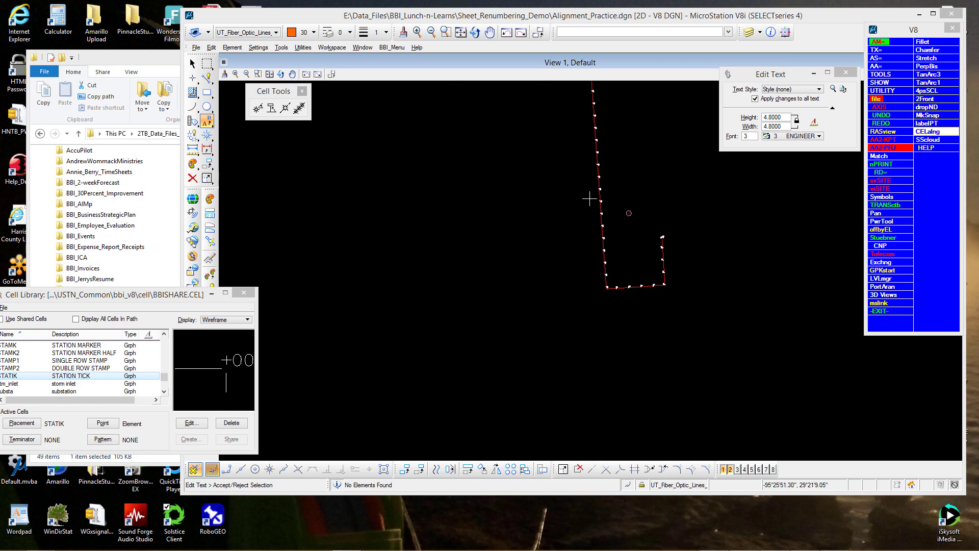
scroll(571, 191, "down", 3)
mouse_move(519, 175)
middle_mouse_down()
mouse_move(606, 387)
mouse_move(632, 427)
middle_mouse_up()
middle_click_drag(578, 242, 488, 195)
scroll(494, 175, "up", 4)
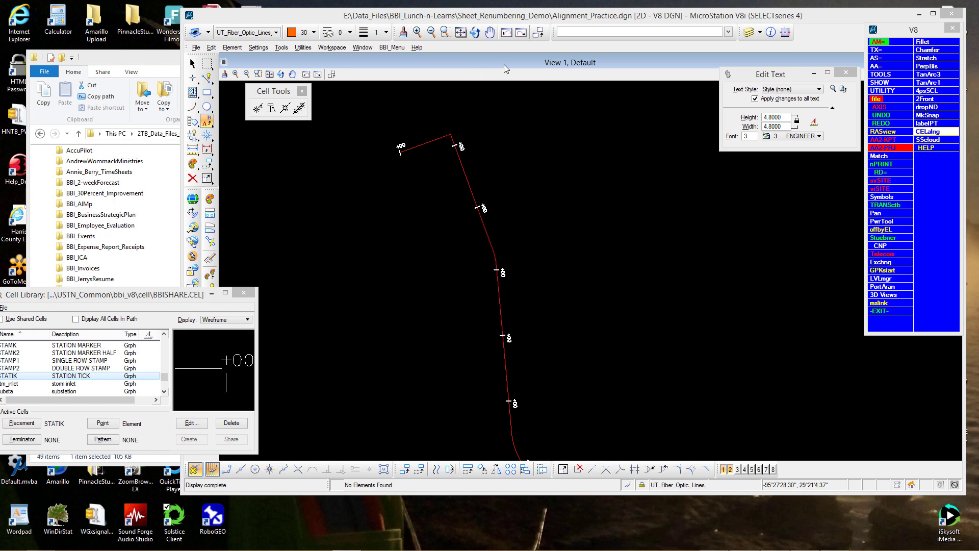
Step: Rotate the view with the 2 Points method so the first long run of the alignment lies roughly horizontal
left_click(475, 33)
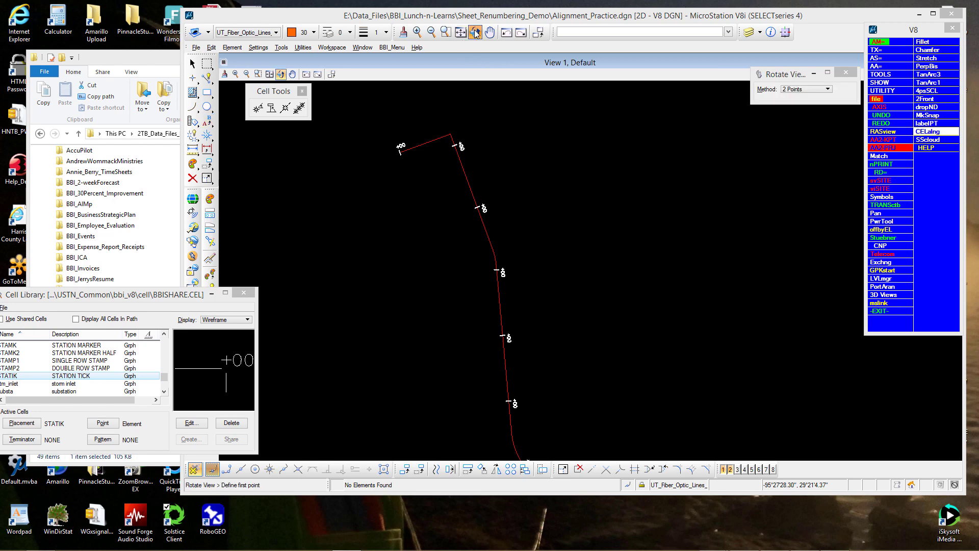
left_click(459, 146)
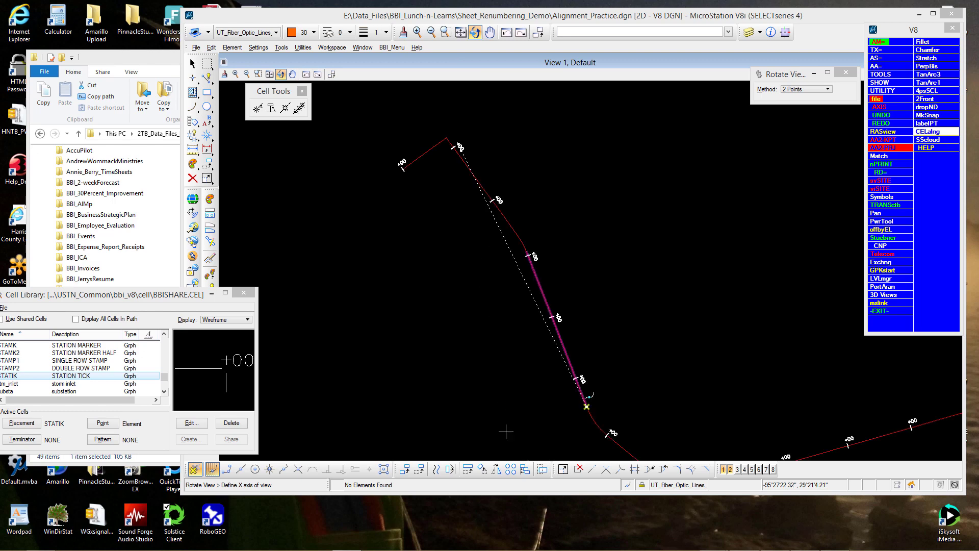
left_click(586, 406)
middle_click_drag(628, 223, 540, 324)
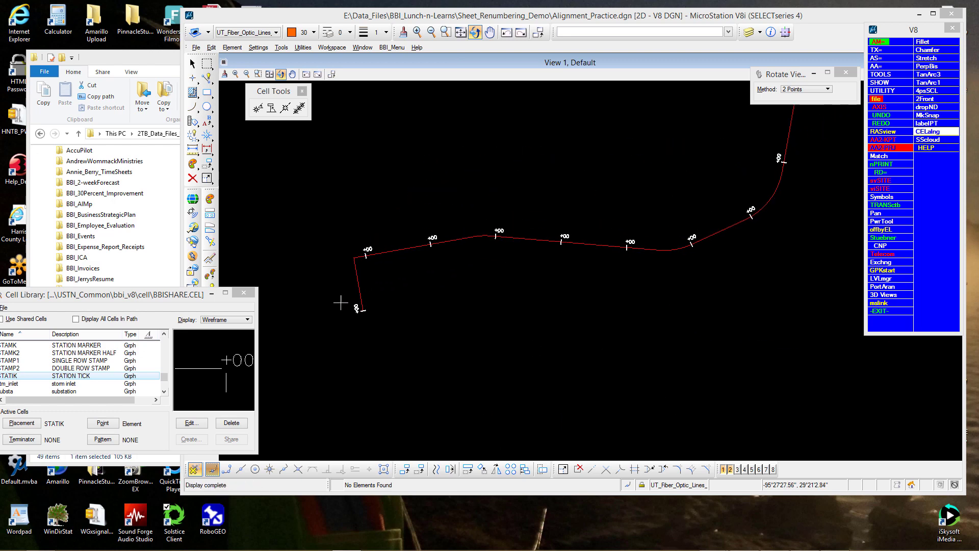
scroll(341, 303, "up", 5)
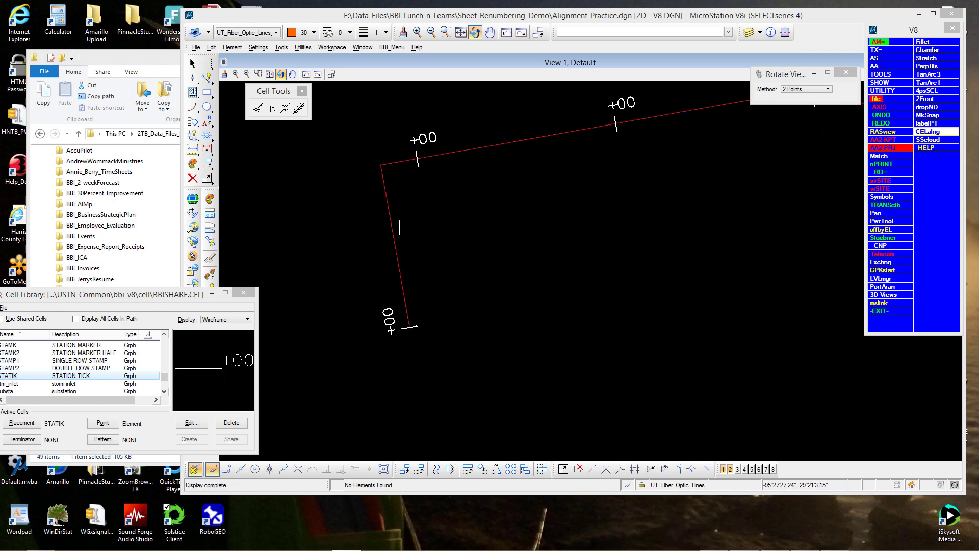
Step: Turn on the display of Data Fields in View 1 to show the blank enter-data fields beside the station labels
left_click(210, 121)
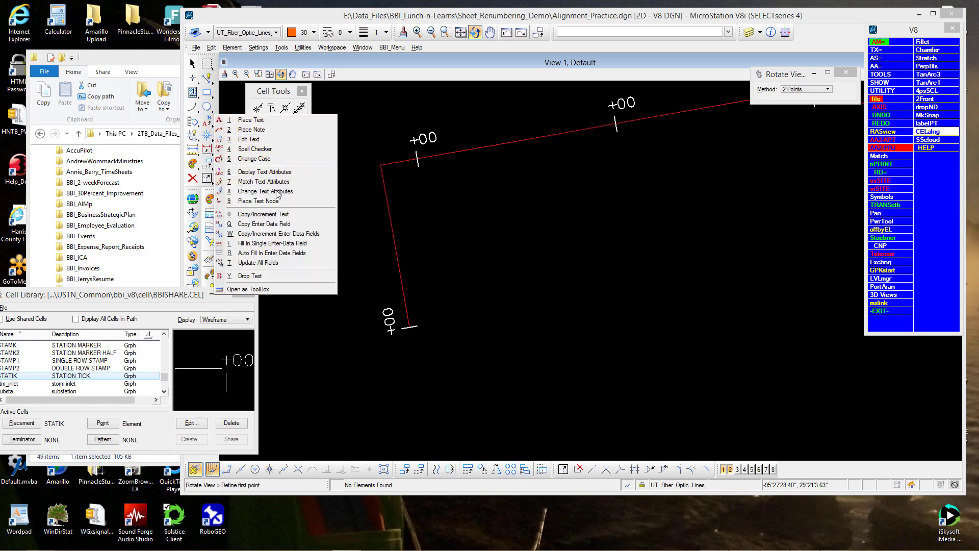
left_click(275, 244)
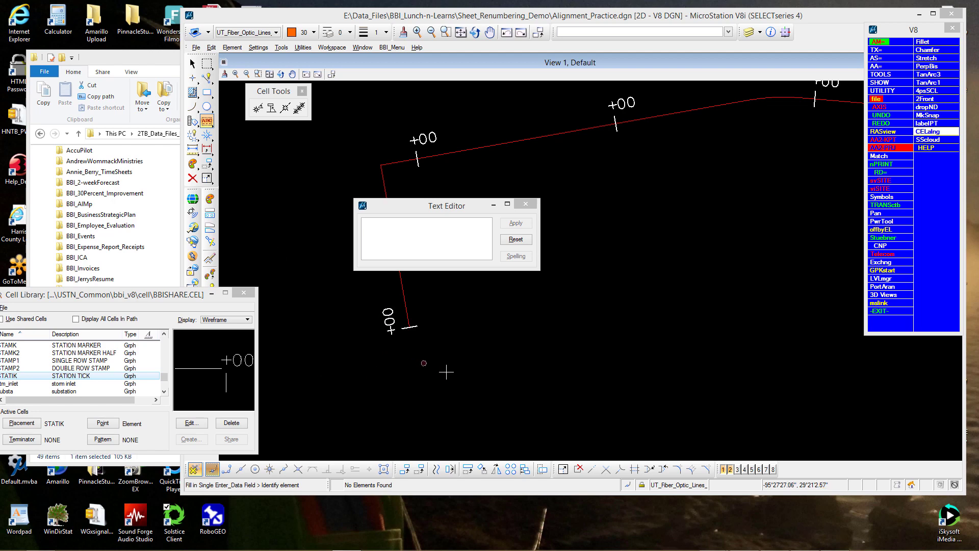
left_click(265, 46)
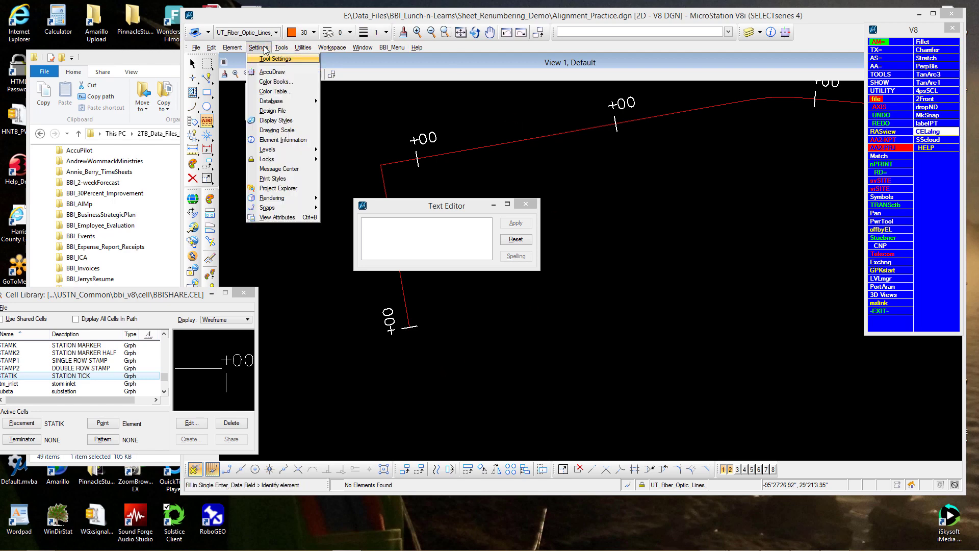
left_click(283, 218)
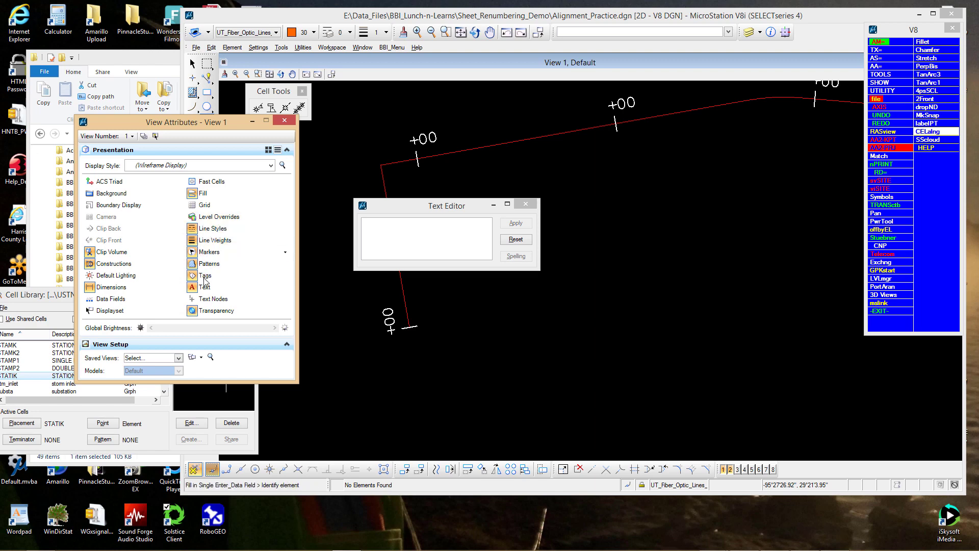
left_click(115, 303)
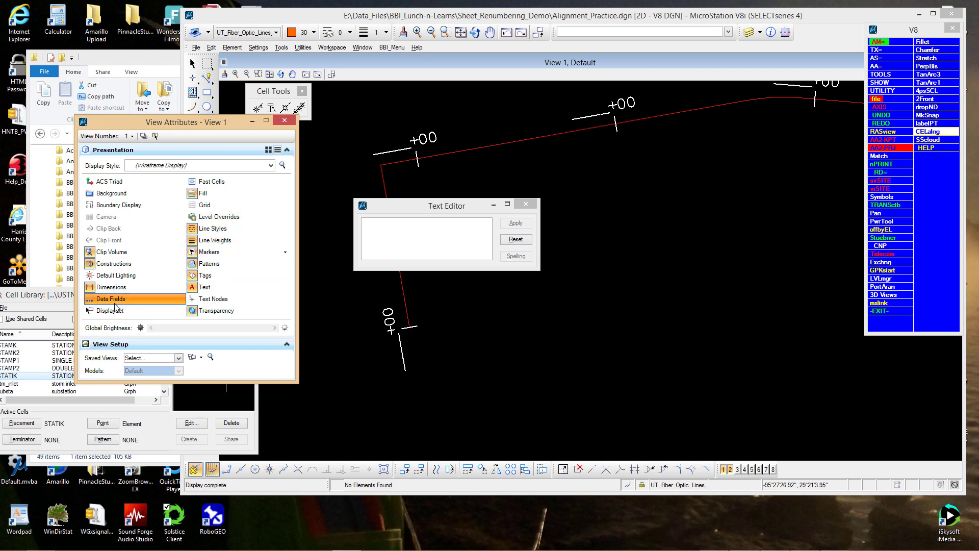
left_click(115, 300)
left_click(115, 305)
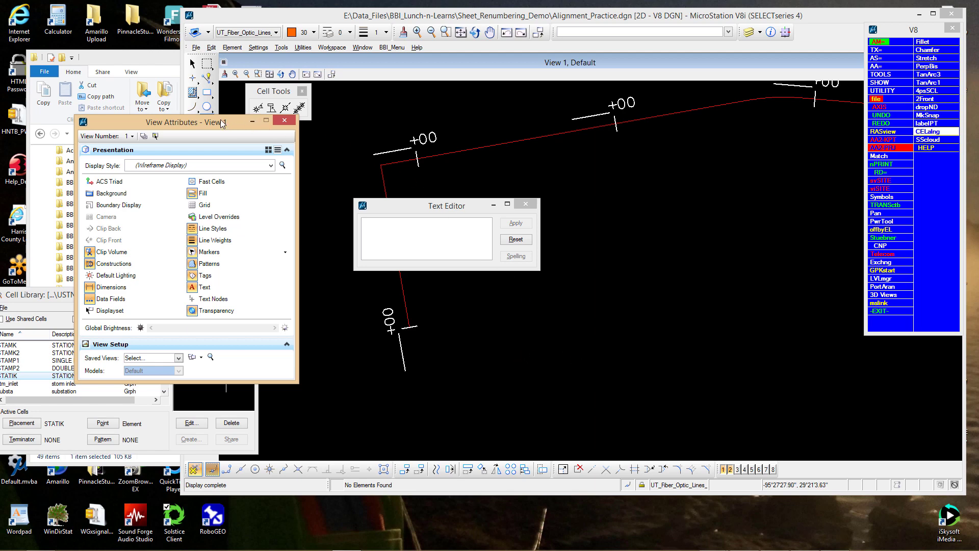
left_click_drag(222, 124, 181, 223)
Step: Place the sample text TEXT_A_123 below the alignment near its first bend, with the active angle set to 0
left_click_drag(207, 121, 239, 124)
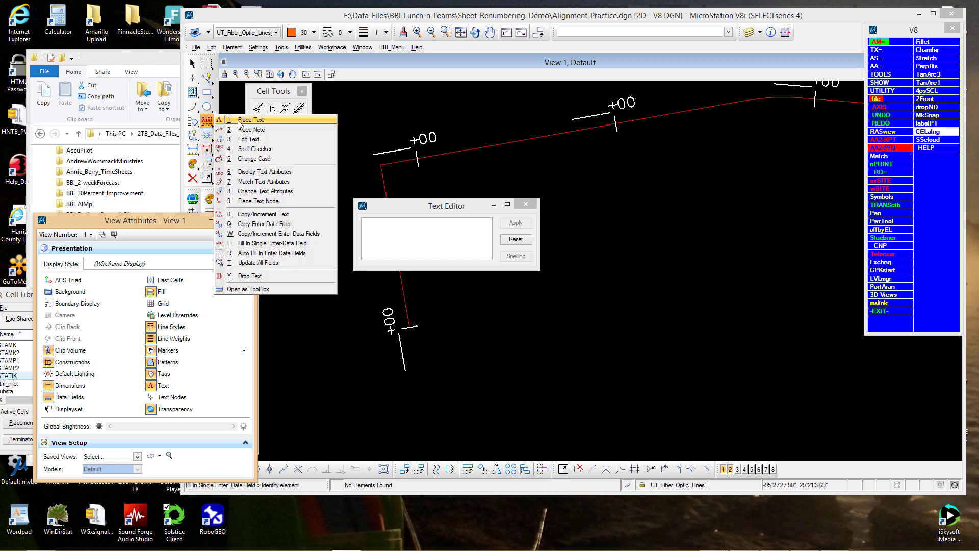
left_click(244, 120)
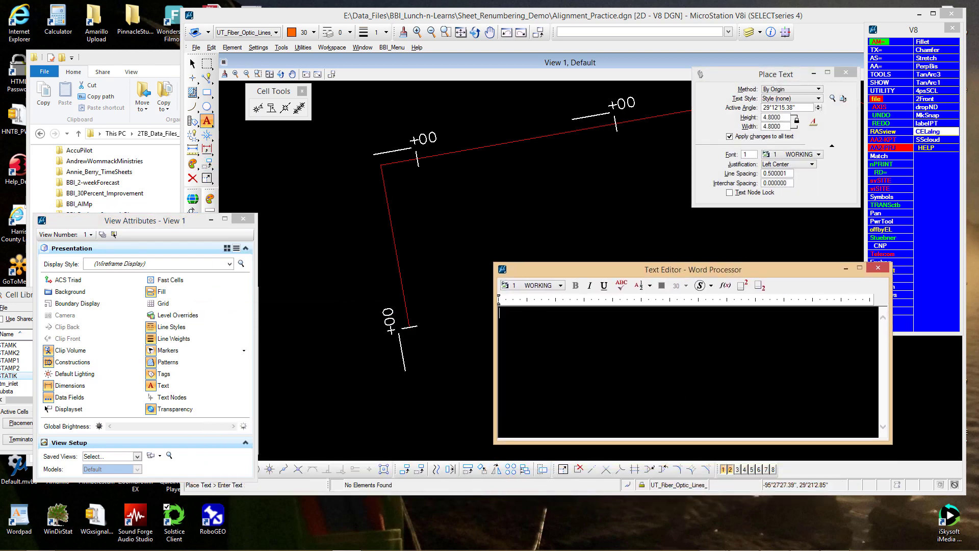
type("TEXT_A_123")
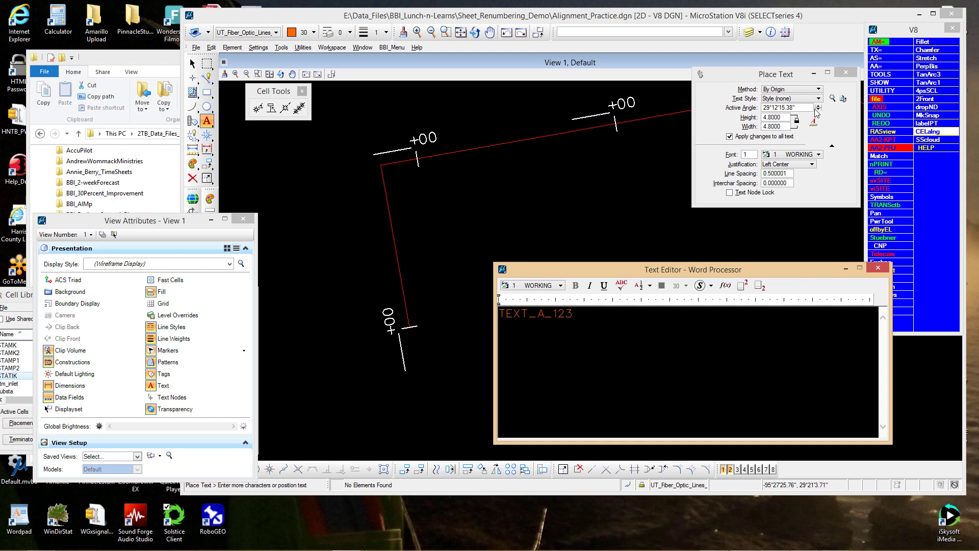
left_click(889, 67)
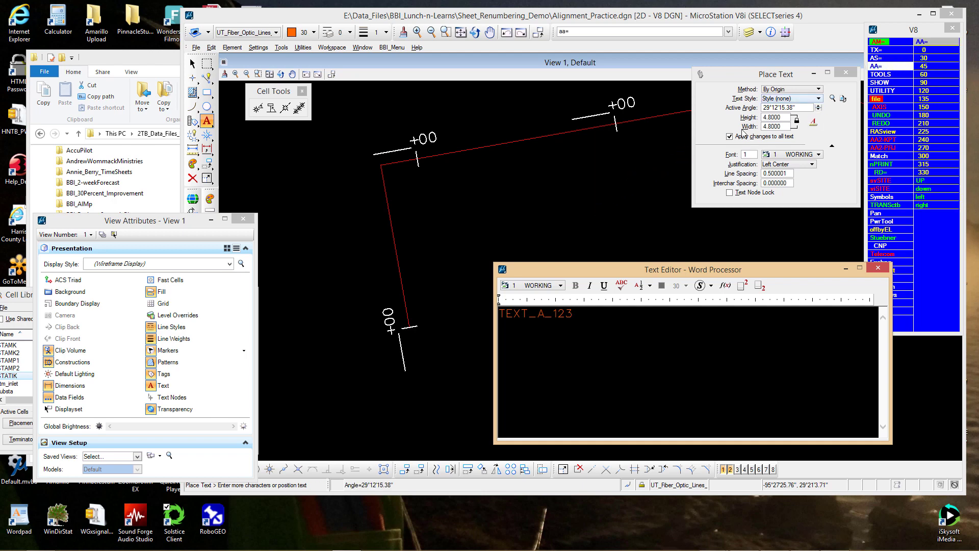
left_click(924, 50)
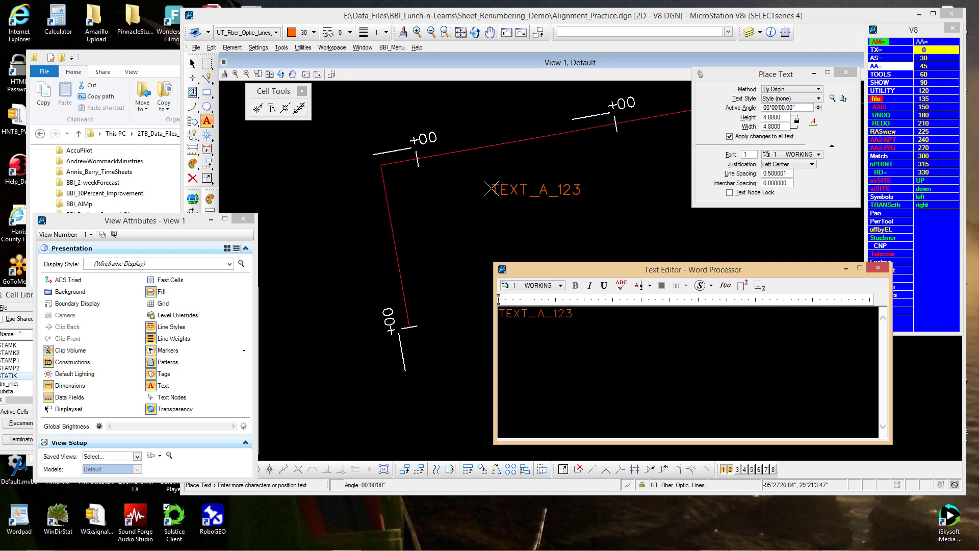
left_click(501, 187)
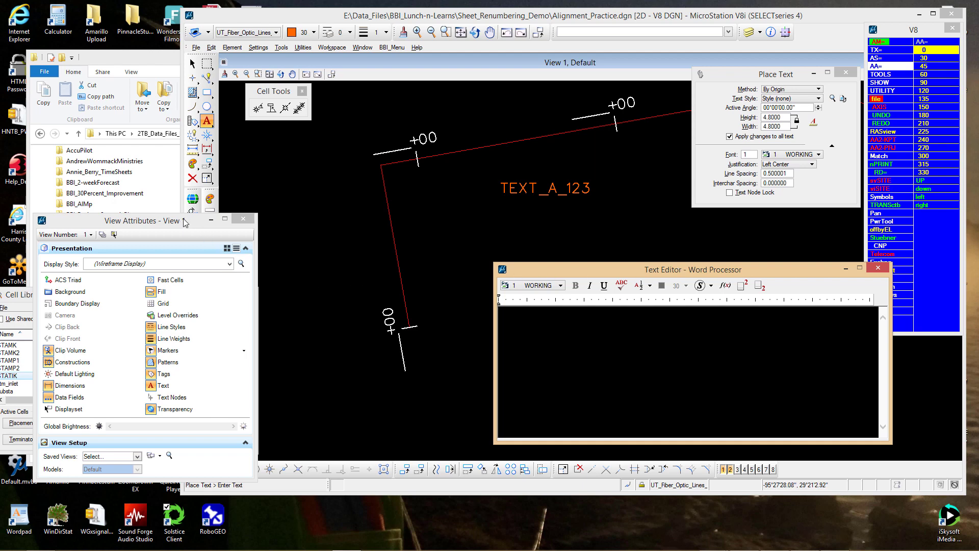
Step: Toggle the Data Fields display repeatedly to compare the sample text's underscores, leave it off and close the view attributes
left_click(65, 403)
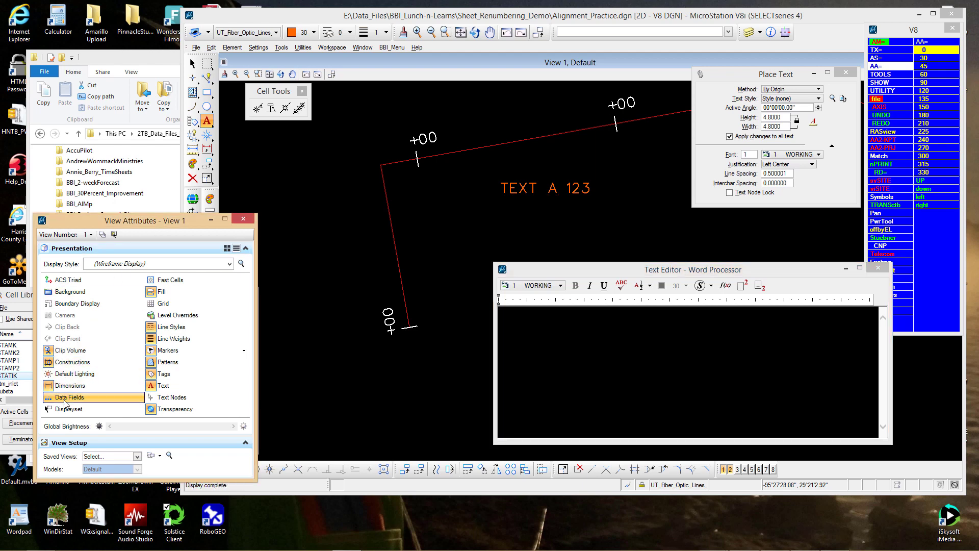
left_click(65, 403)
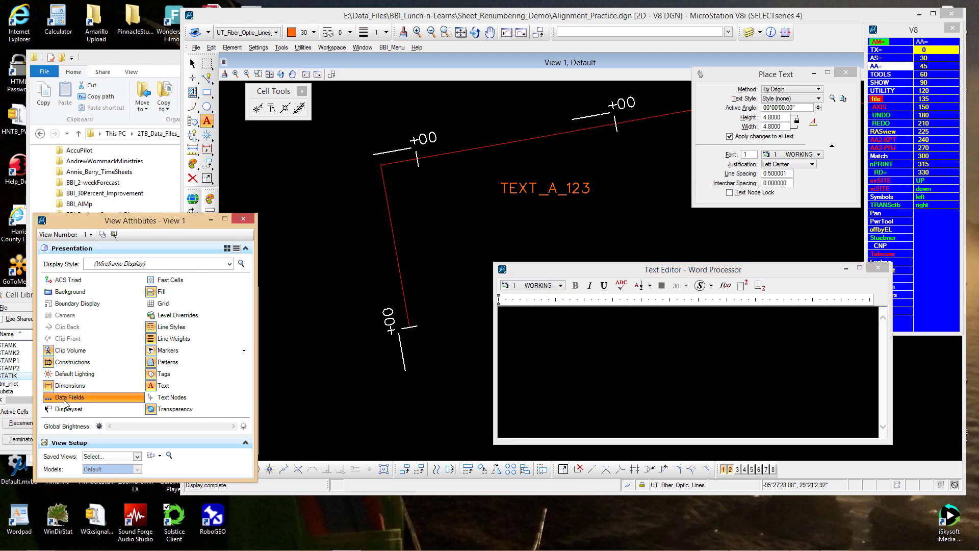
left_click(65, 404)
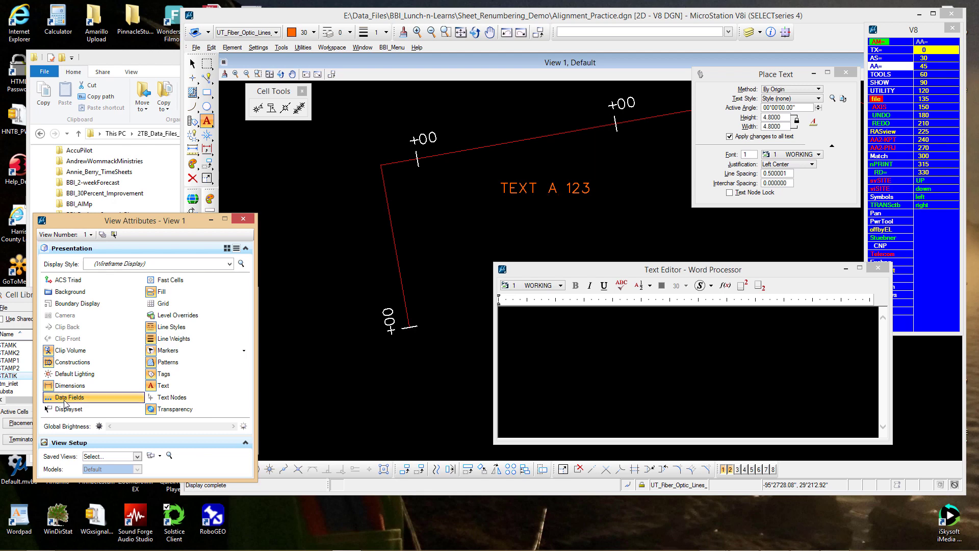
left_click(65, 403)
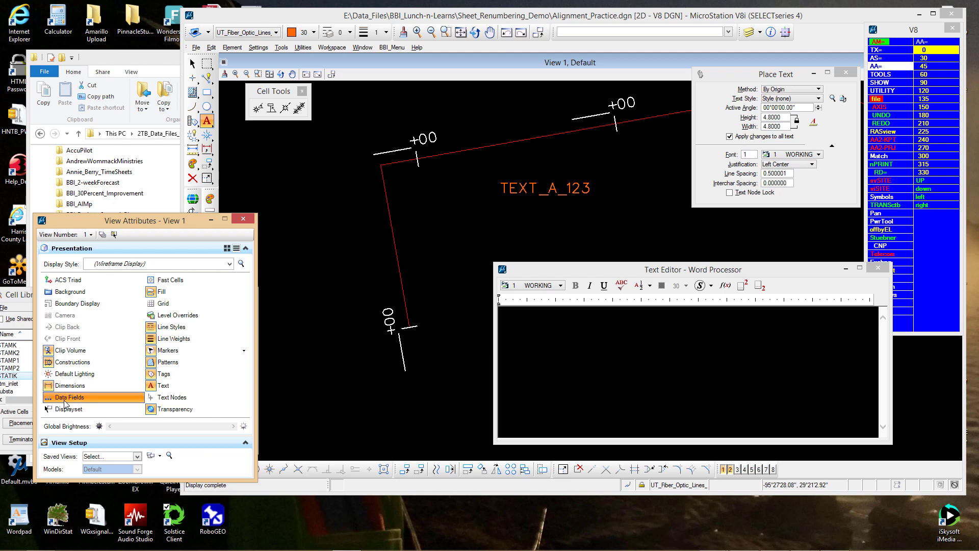
left_click(64, 403)
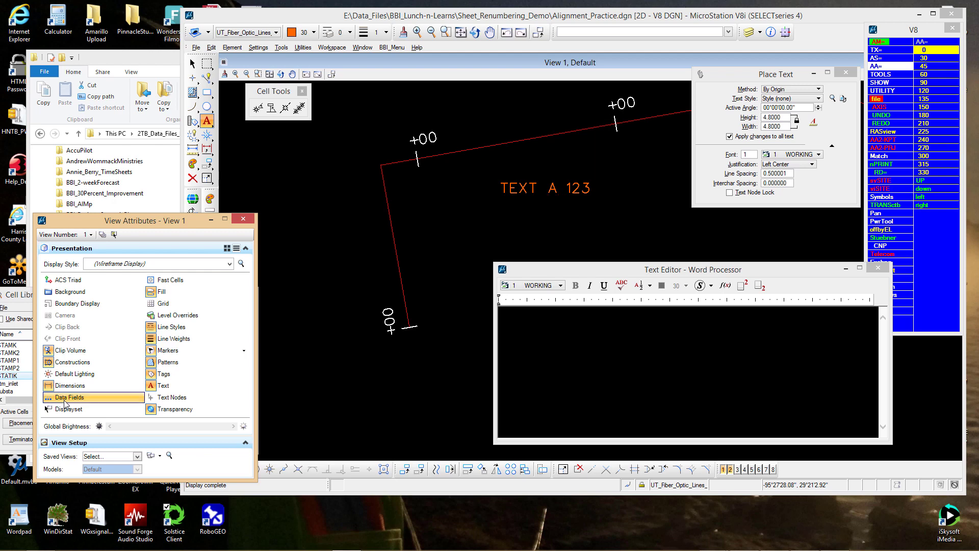
left_click(64, 404)
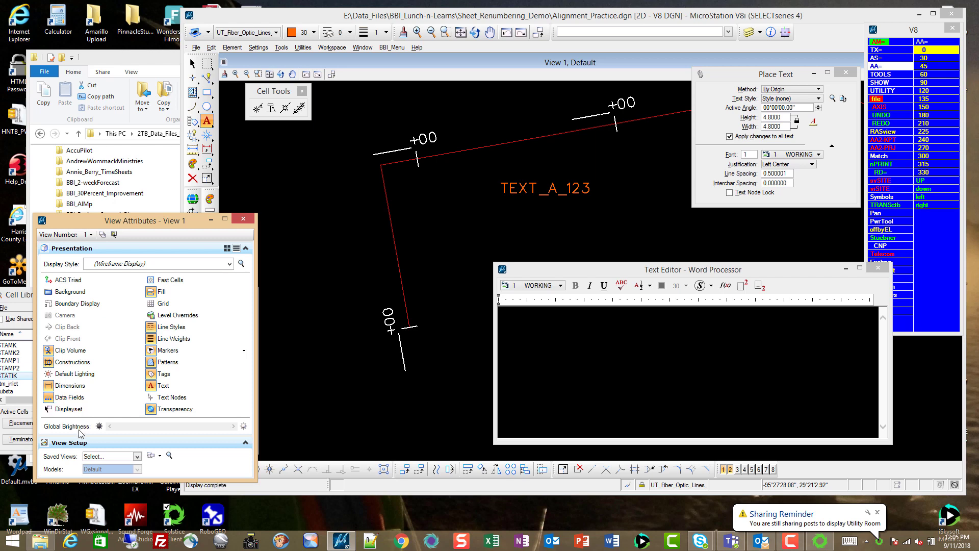
left_click(71, 401)
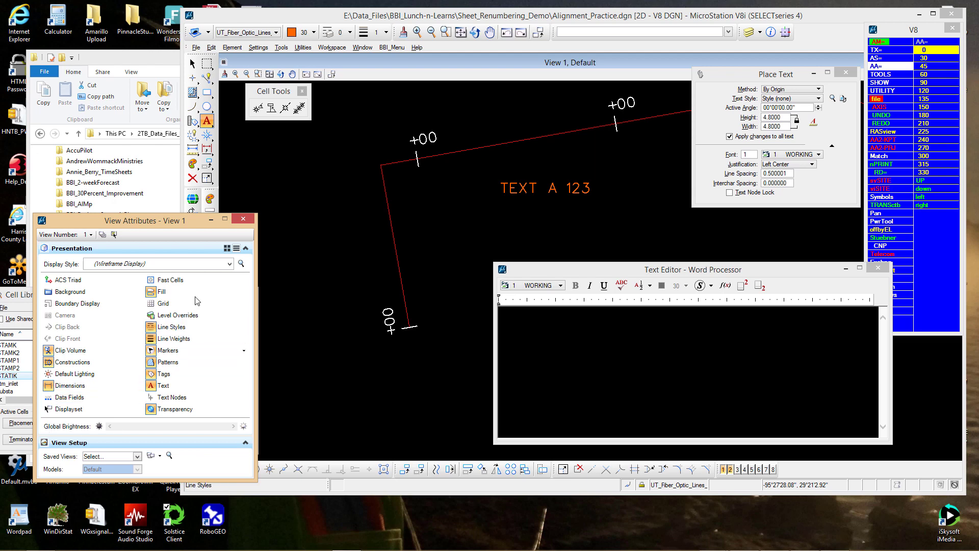
left_click(243, 220)
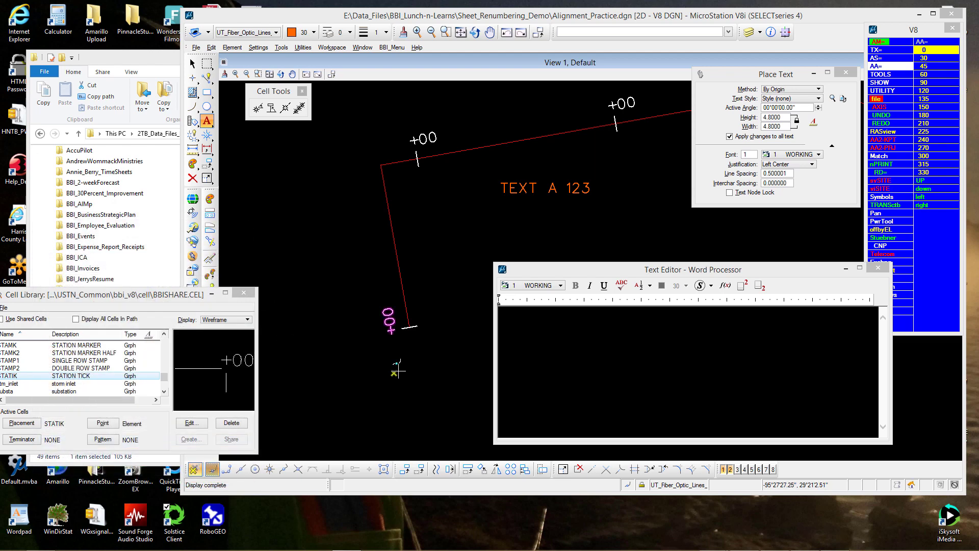
Step: Delete the sample text below the alignment
left_click(192, 178)
left_click(504, 185)
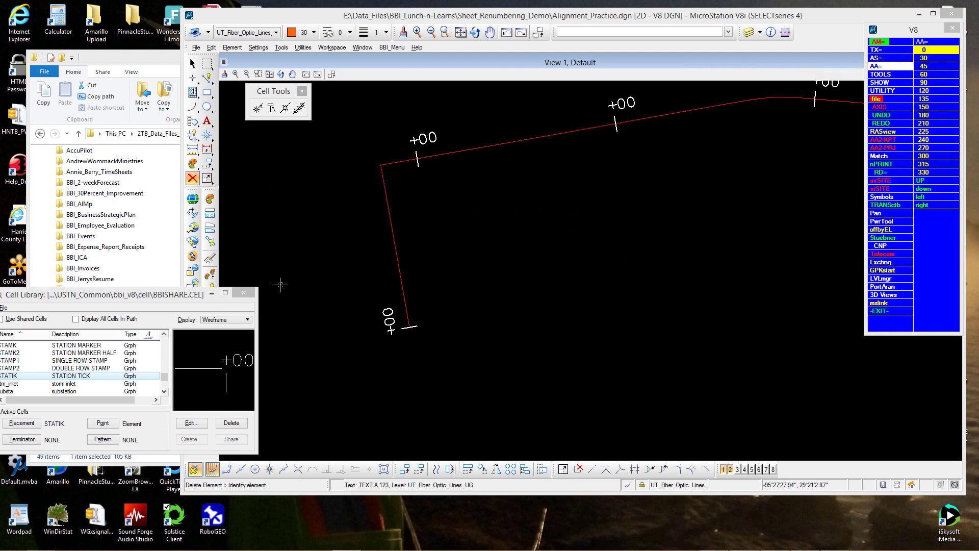
Step: Fill in the enter-data field of the station label at the alignment's start with 0, and move the text editor clear of the alignment
left_click(208, 121)
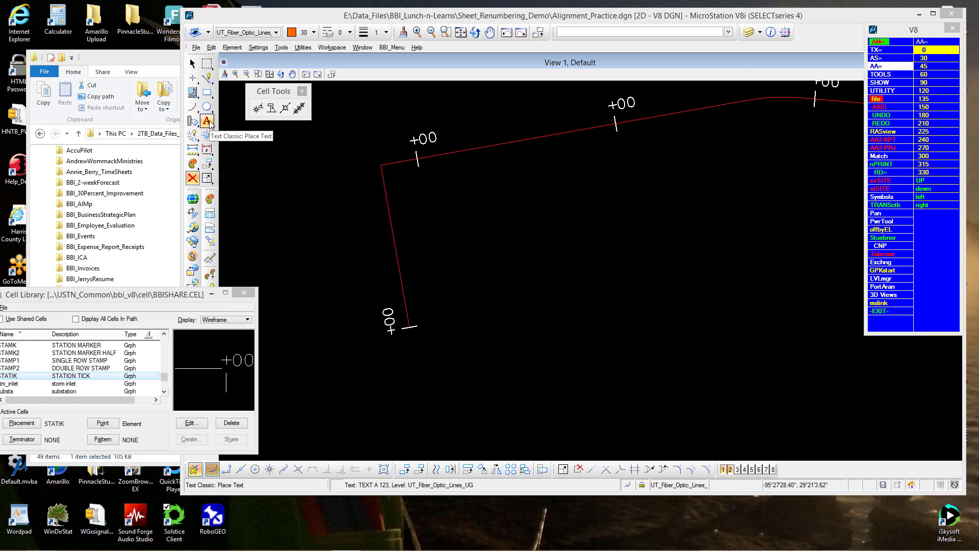
left_click(207, 122)
left_click(209, 123)
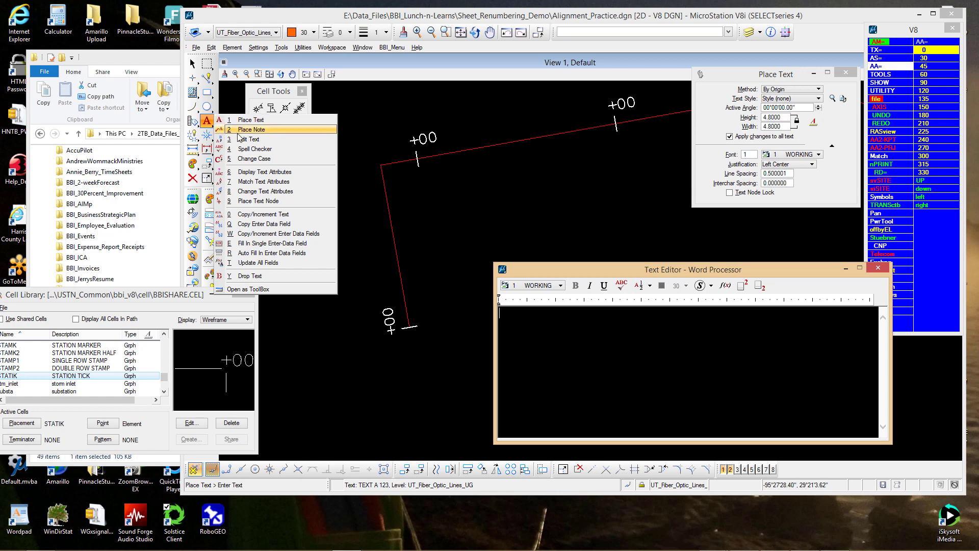
left_click(265, 243)
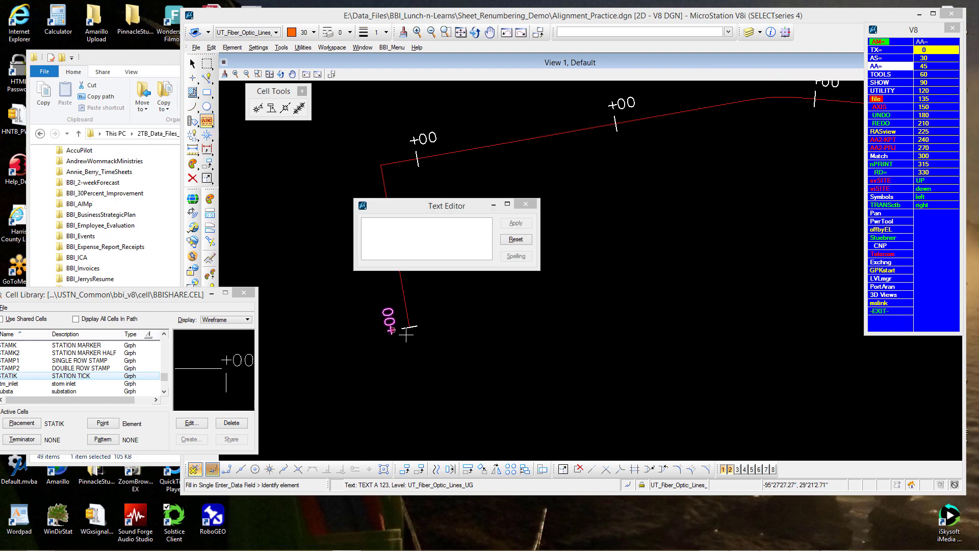
left_click(391, 339)
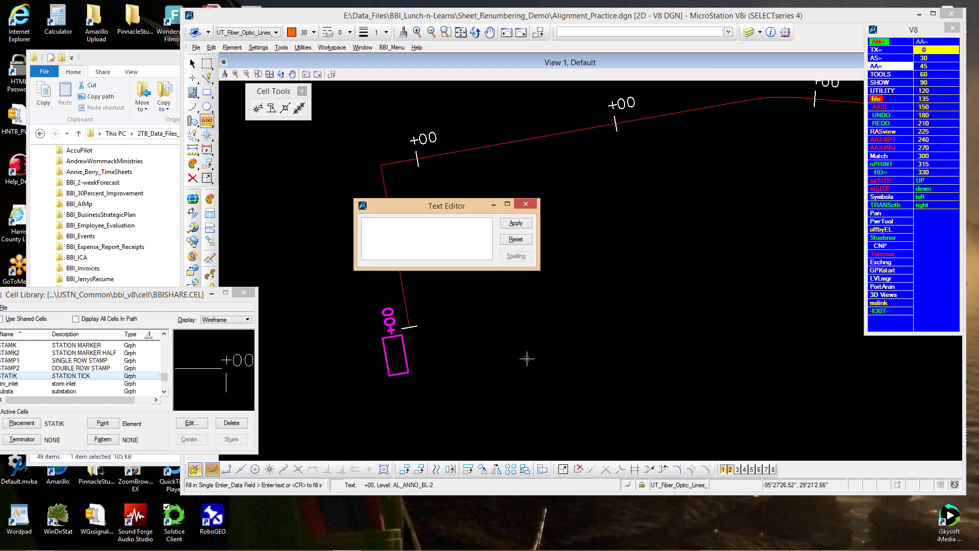
type("0")
key("Return")
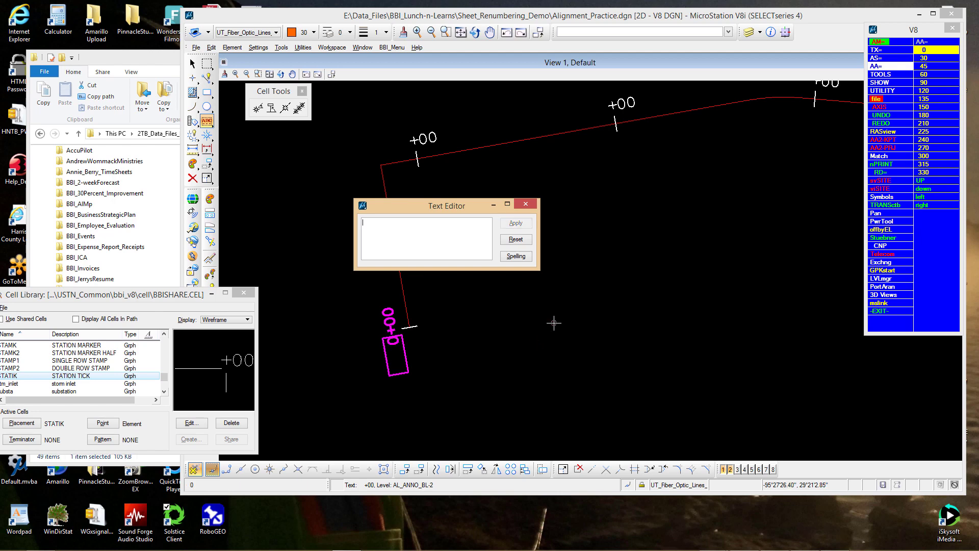
left_click(553, 322)
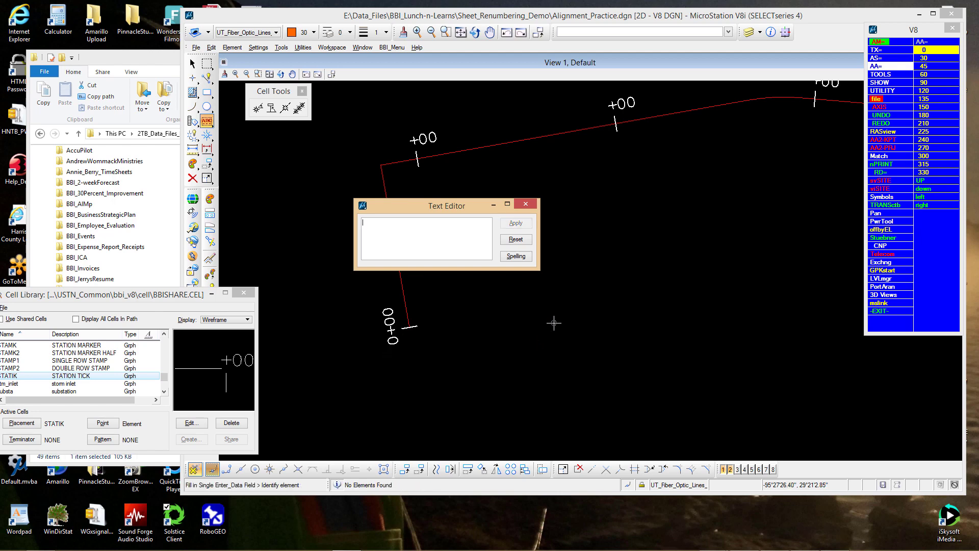
left_click_drag(464, 204, 625, 273)
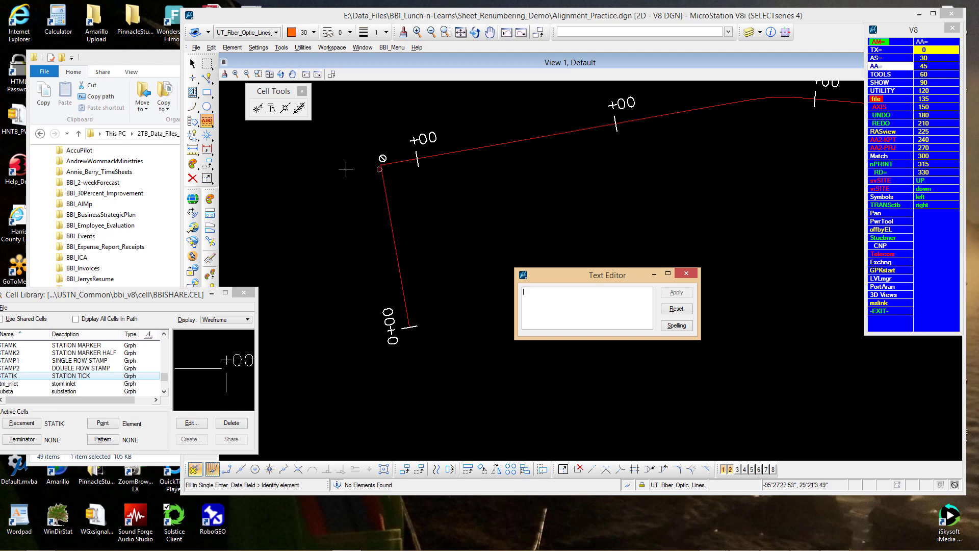
Step: Copy and increment the 0+00 label's enter-data field onto the first two +00 labels after the alignment's start, numbering them 1 and 2
left_click(209, 123)
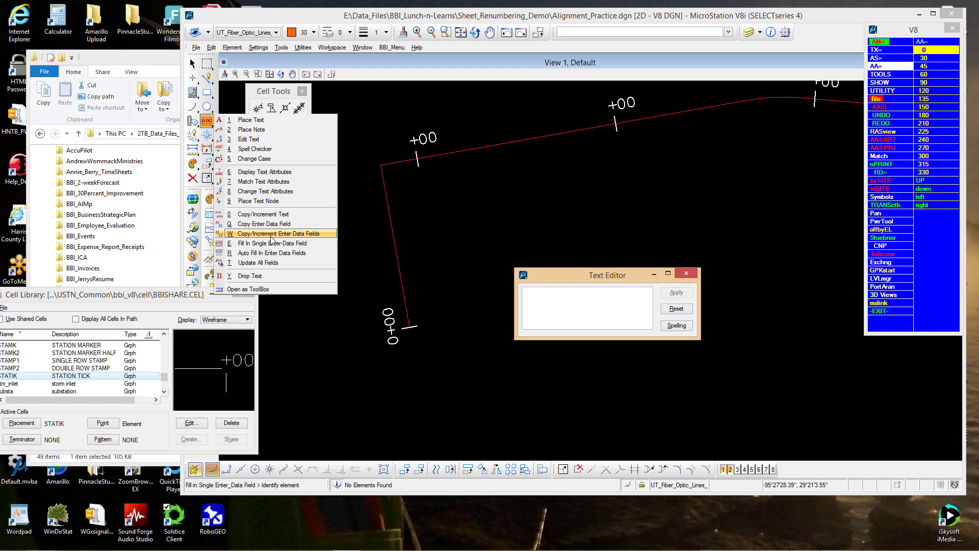
left_click(271, 234)
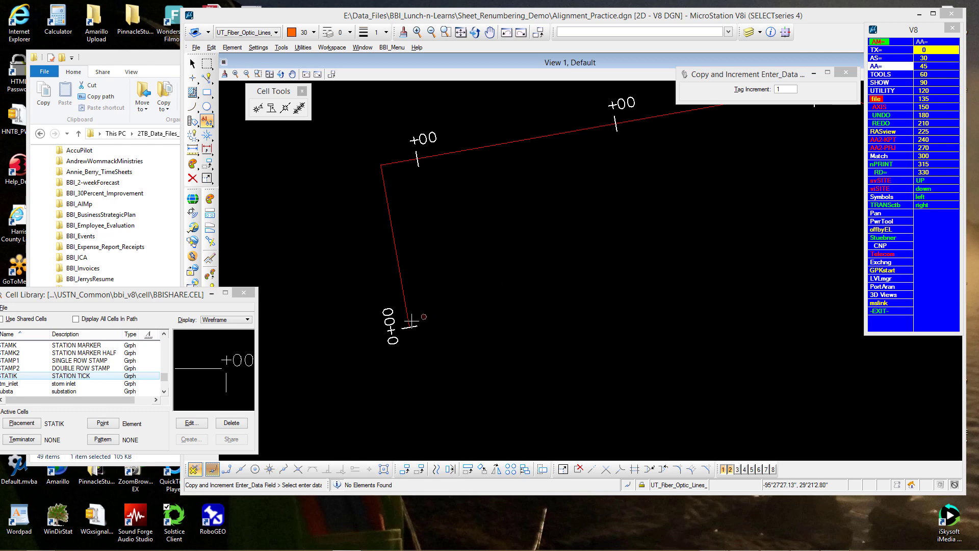
left_click(393, 341)
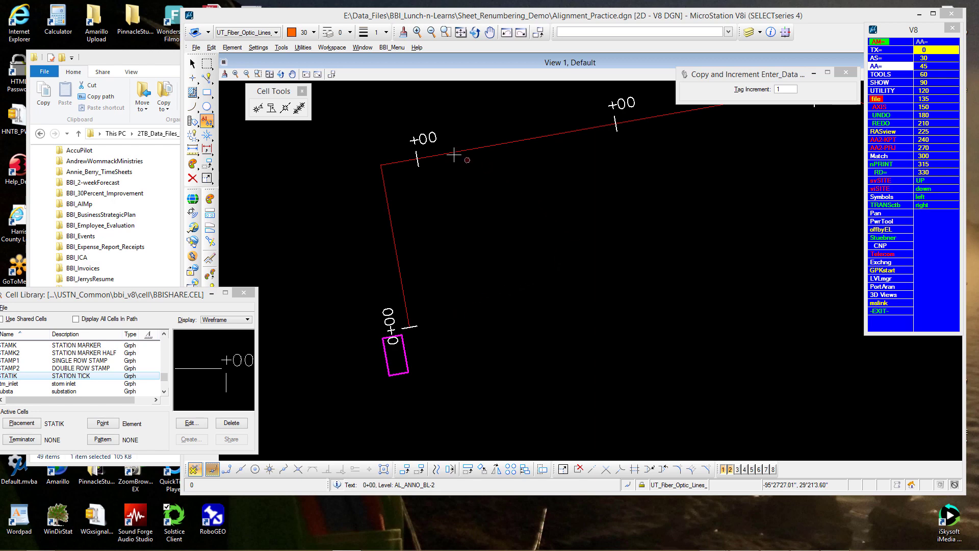
left_click(404, 139)
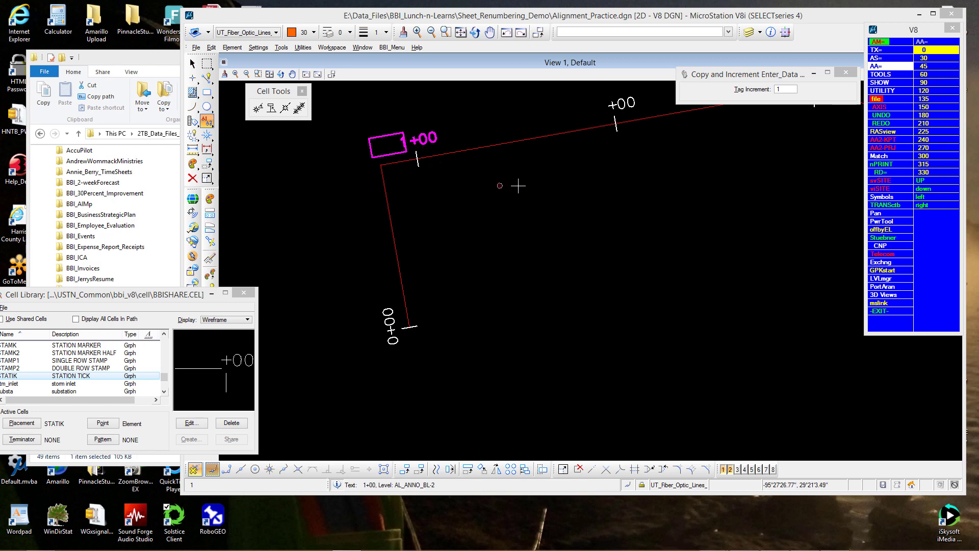
left_click(599, 109)
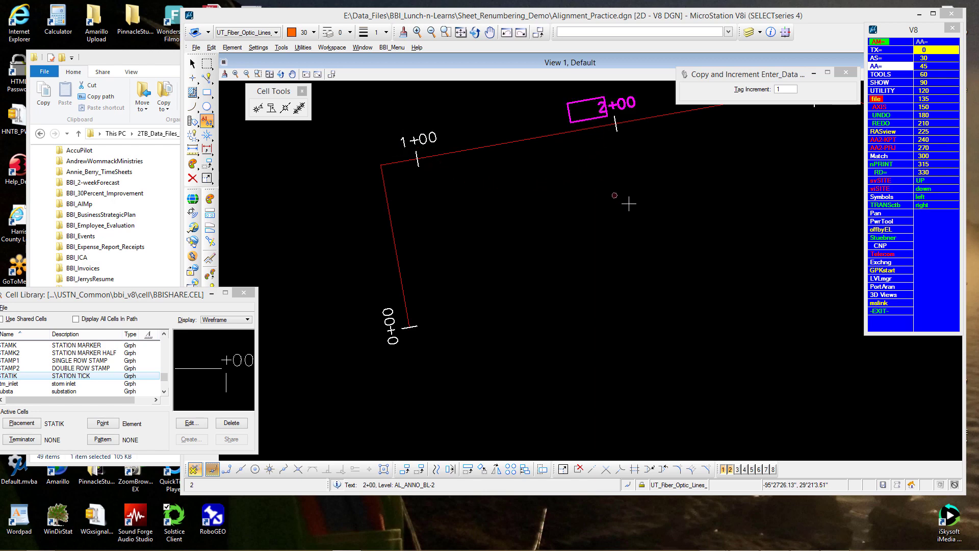
Step: Number the three +00 labels following station 2+00 as 3, 4 and 5
middle_click_drag(754, 216, 562, 284)
scroll(553, 277, "down", 2)
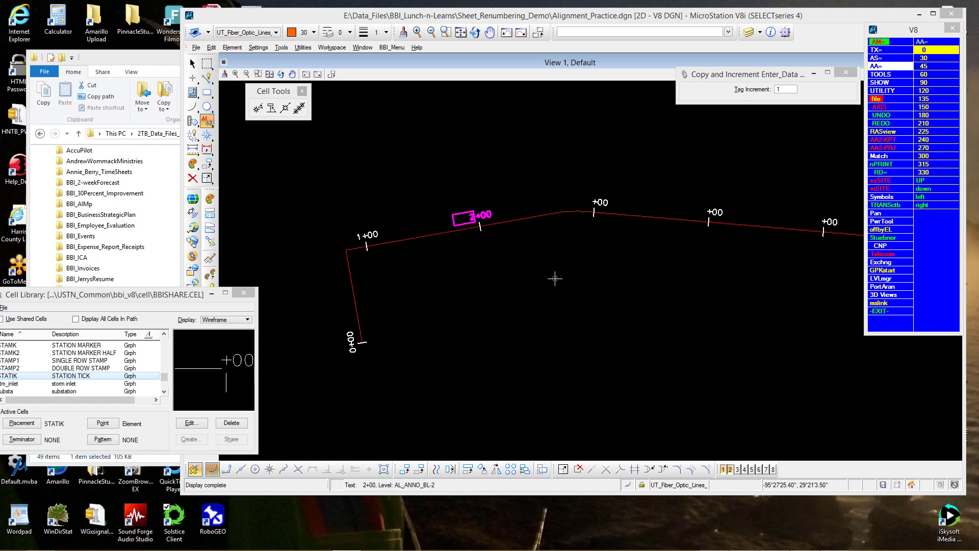
left_click(591, 203)
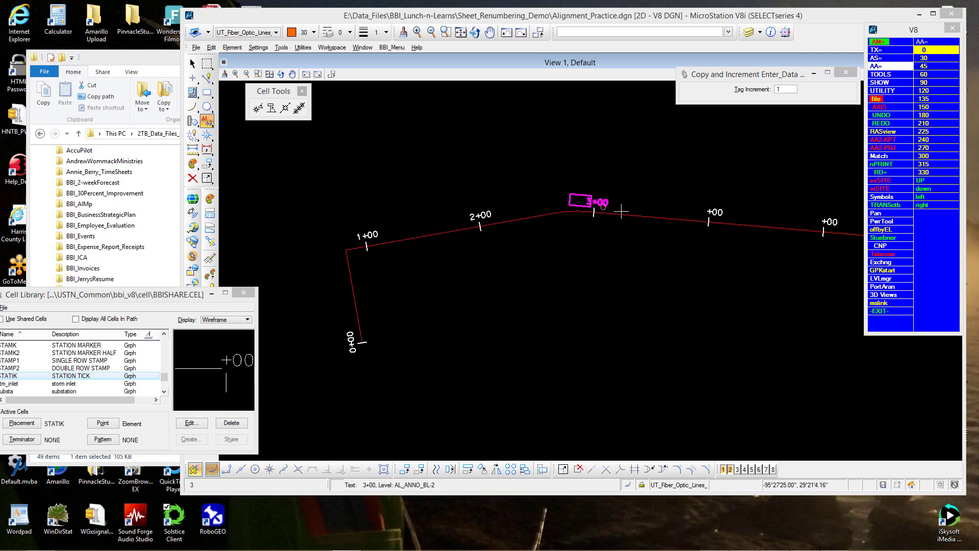
left_click(703, 212)
left_click(816, 219)
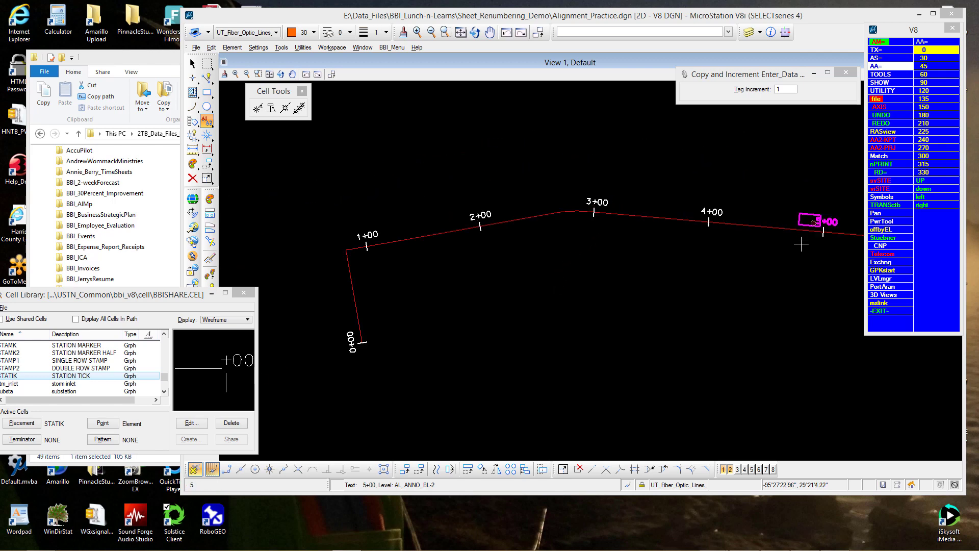
Step: Number the three +00 labels around the curve after station 5+00 as 6, 7 and 8
middle_click_drag(804, 311, 385, 371)
left_click(505, 276)
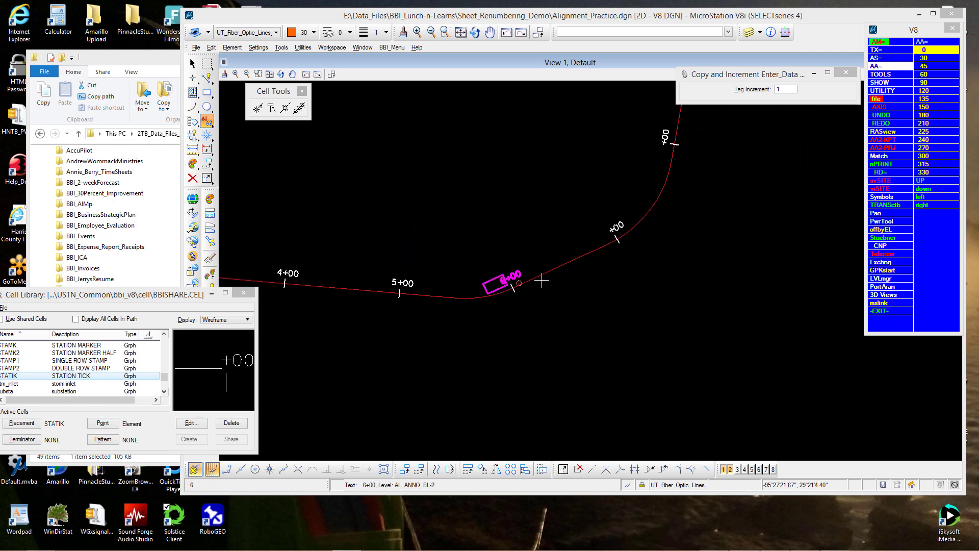
left_click(605, 234)
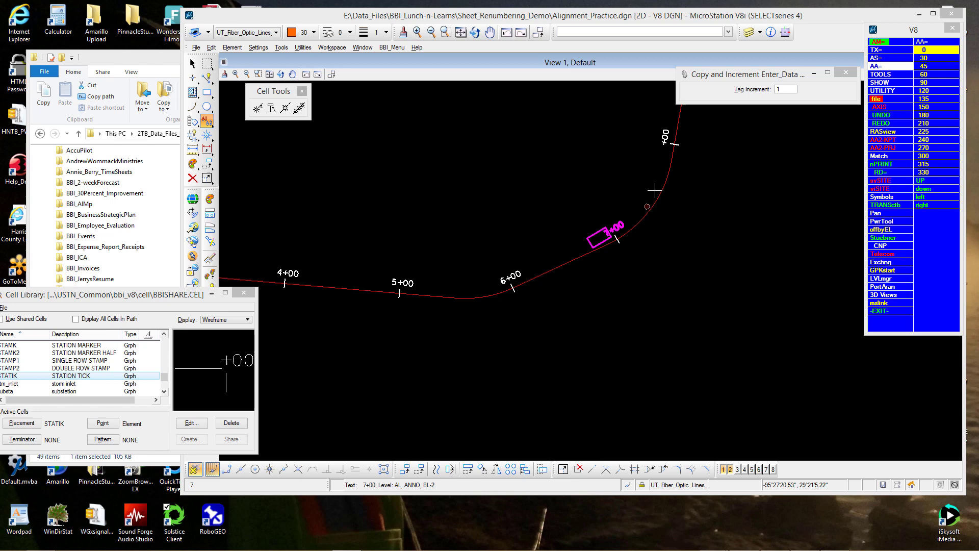
left_click(661, 152)
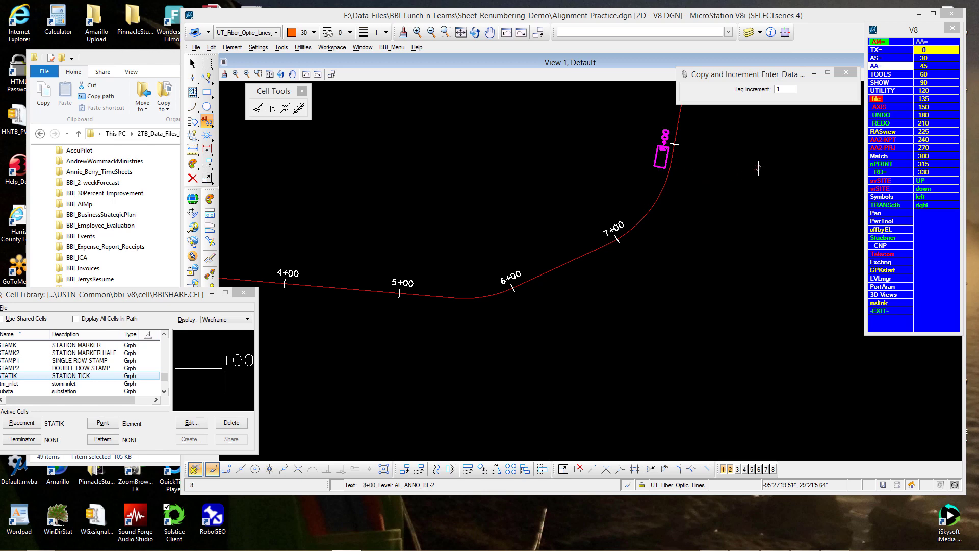
Step: Examine the remaining unnumbered station ticks along the whole alignment beyond station 8+00
mouse_move(758, 167)
middle_mouse_down()
mouse_move(637, 345)
mouse_move(509, 428)
middle_mouse_up()
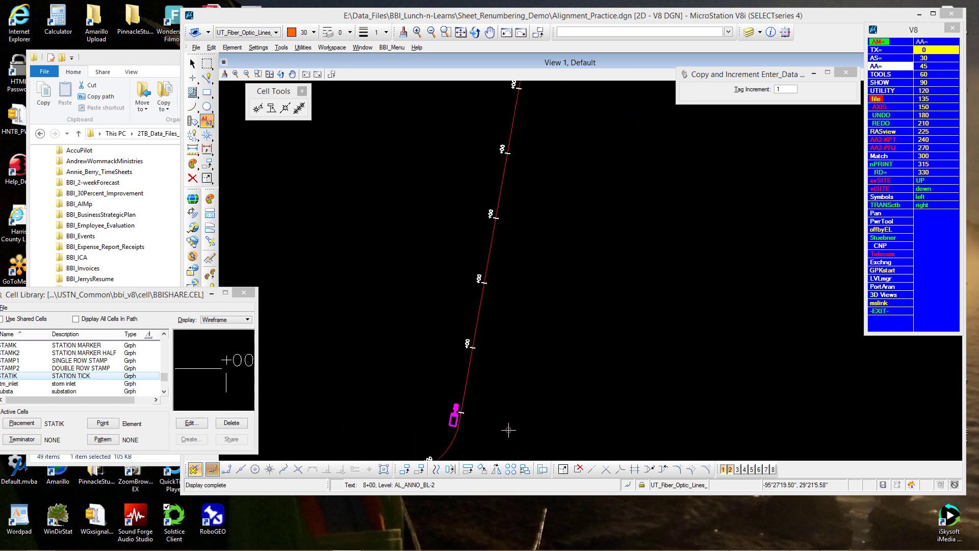
scroll(508, 430, "down", 3)
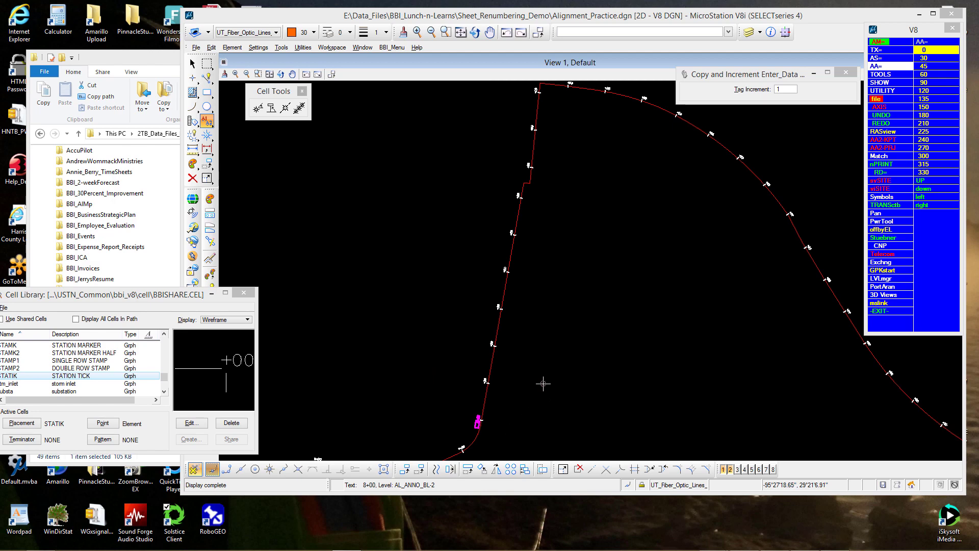
key("ctrl+s")
scroll(543, 384, "down", 3)
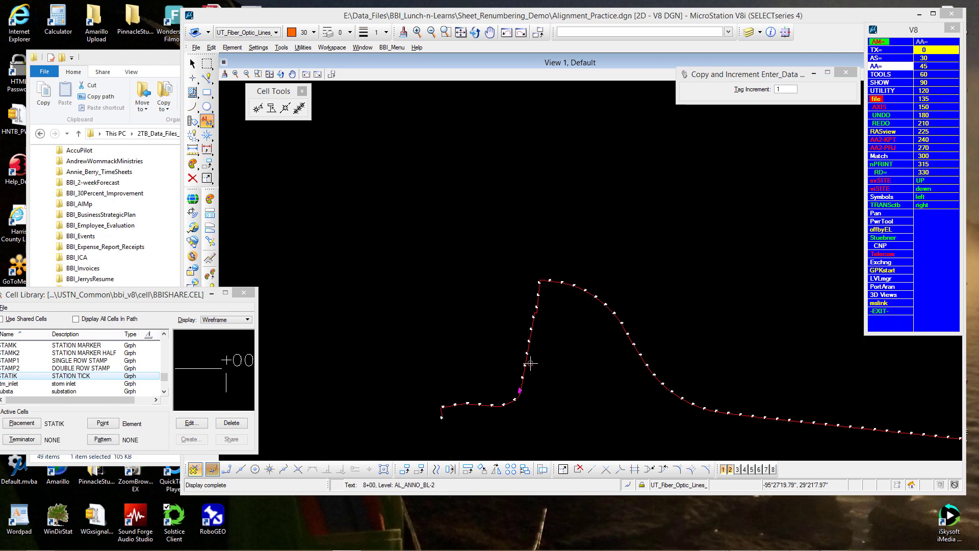
scroll(546, 359, "up", 3)
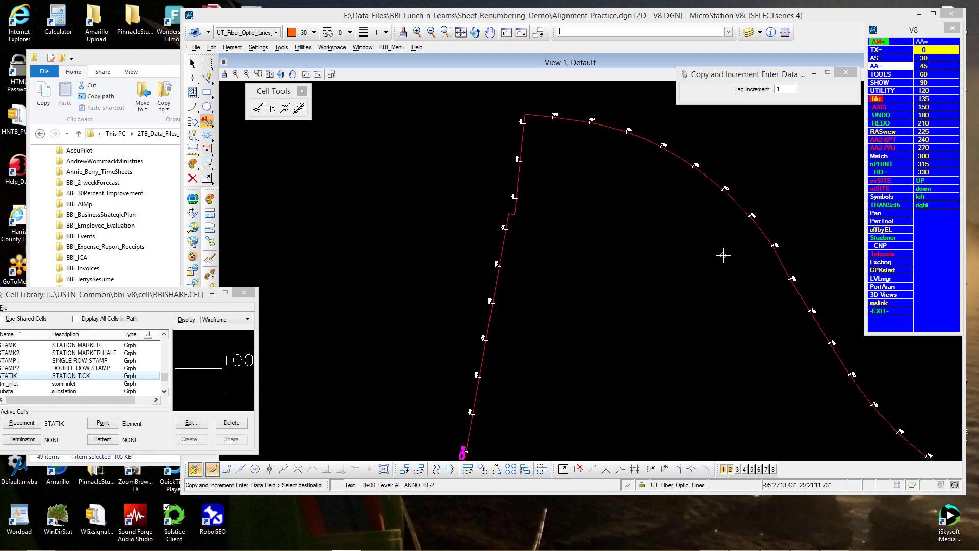
mouse_move(470, 545)
left_click(498, 235)
left_click(540, 237)
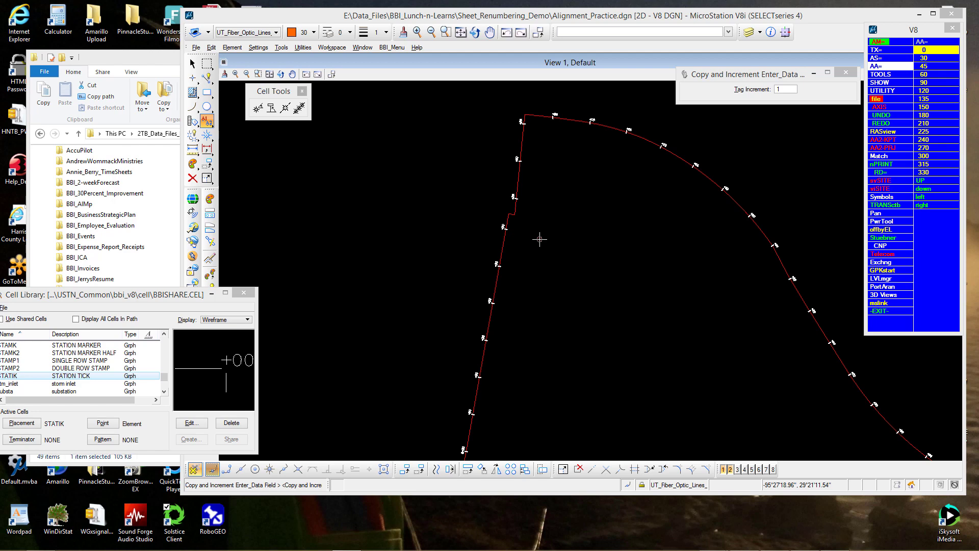
scroll(538, 237, "down", 3)
scroll(442, 399, "up", 4)
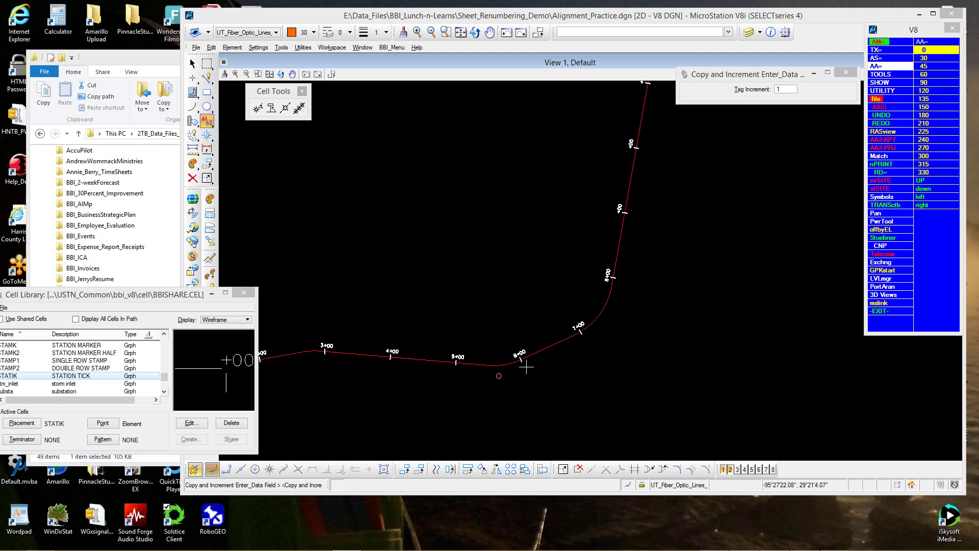
Step: Set the locate tolerance to 50 with a set locate key-in
mouse_move(697, 227)
middle_mouse_down()
mouse_move(590, 328)
mouse_move(543, 349)
middle_mouse_up()
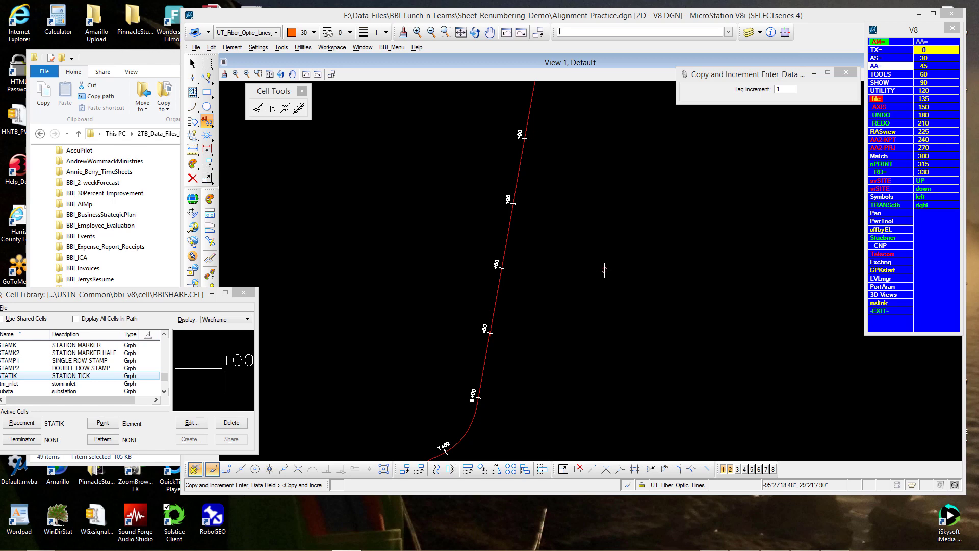
type("set locate50")
key("Return")
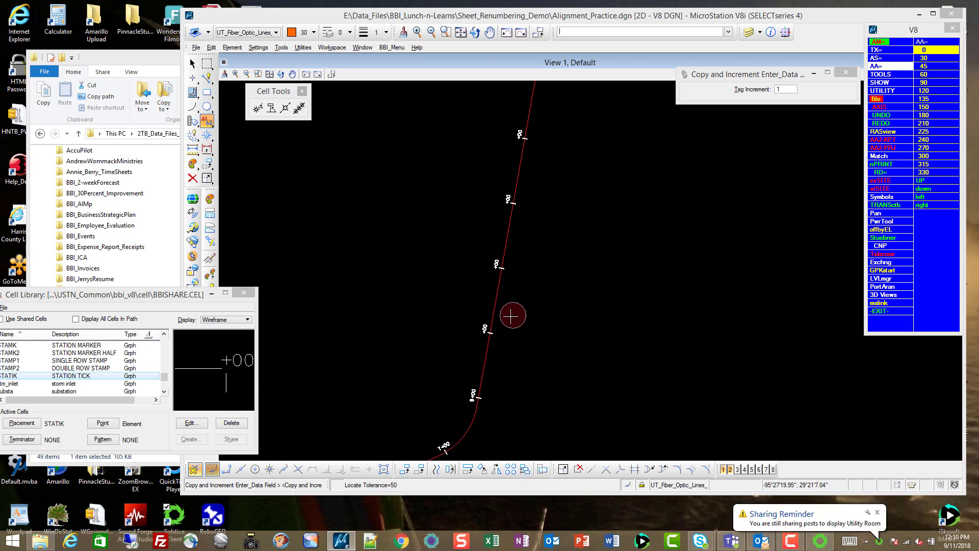
Step: Reselect the 8+00 label as the increment source and number the following five labels 9 through 13
left_click(483, 326)
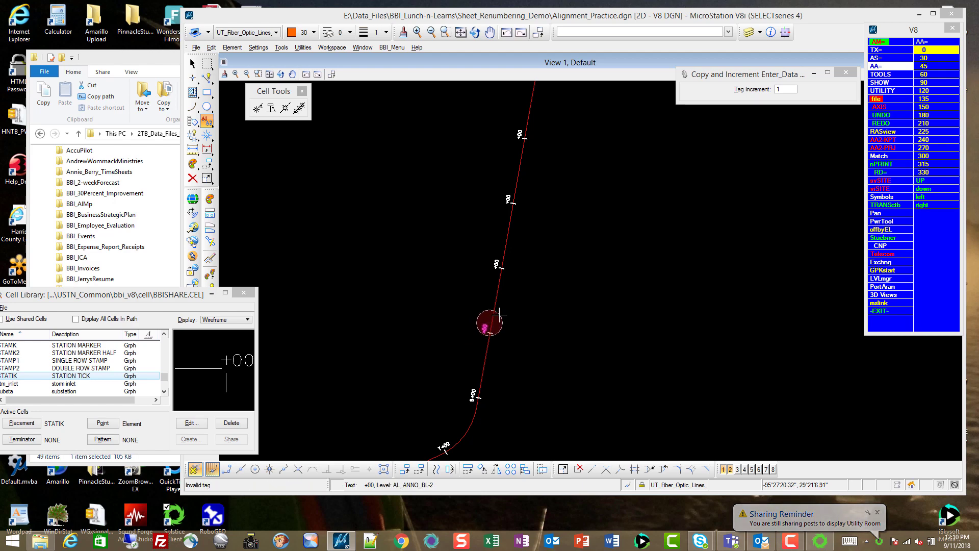
left_click(470, 402)
scroll(453, 421, "up", 5)
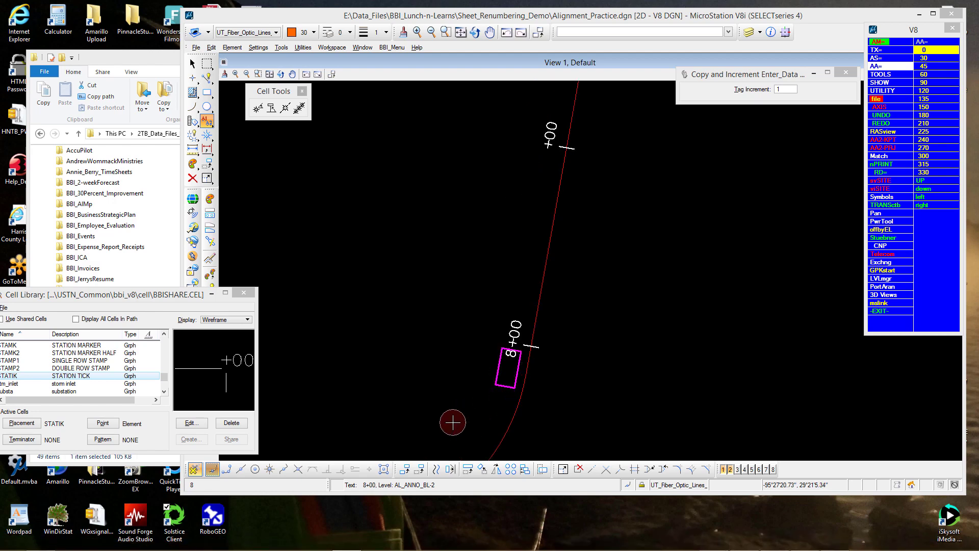
middle_click_drag(459, 413, 533, 204)
scroll(463, 322, "down", 5)
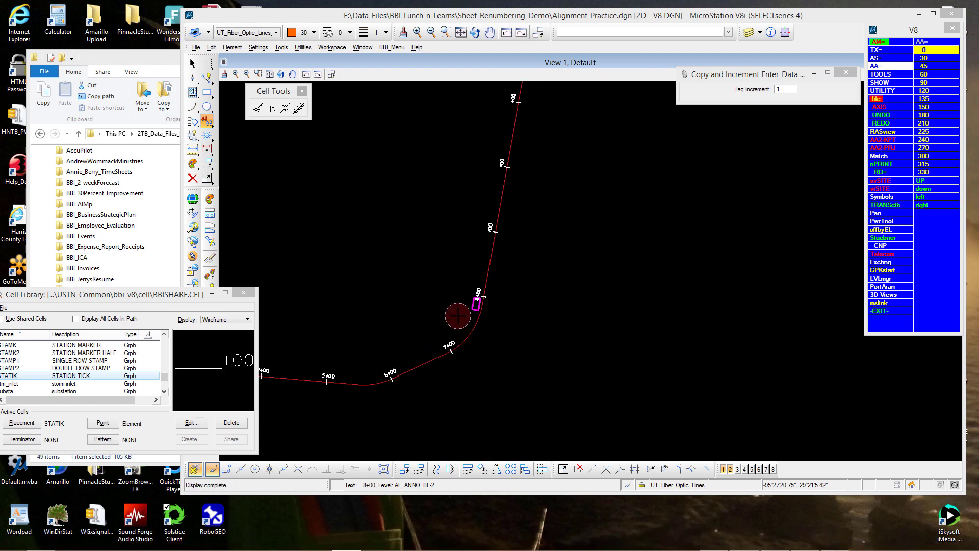
scroll(479, 325, "down", 2)
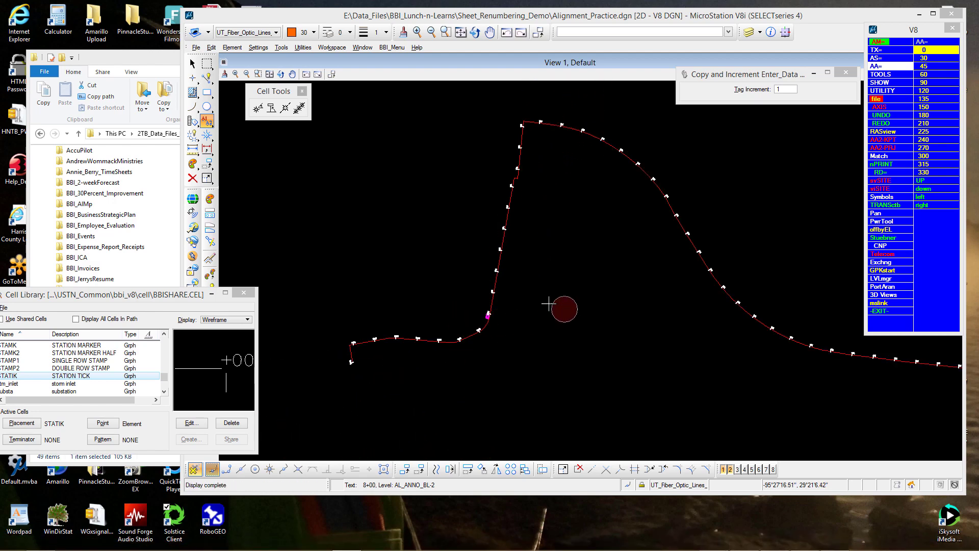
left_click(496, 292)
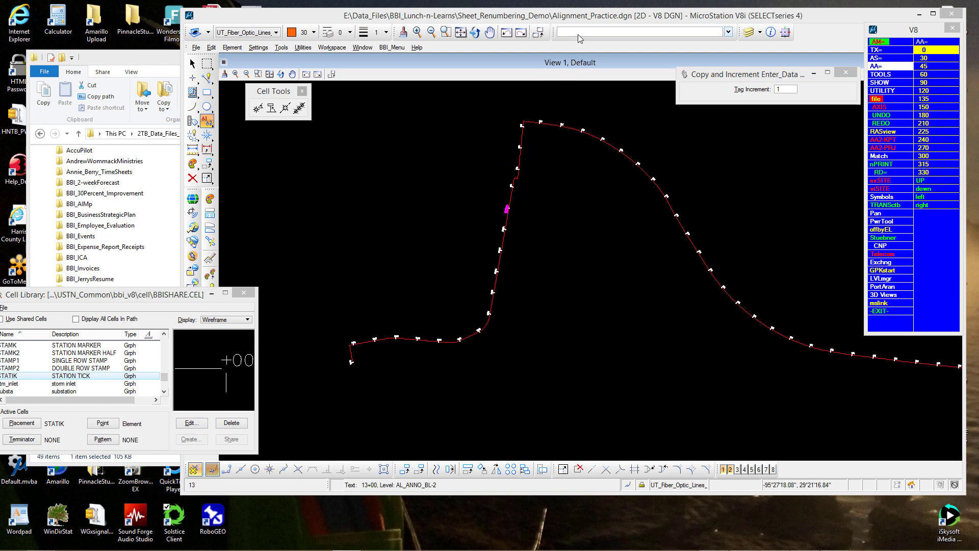
Step: Recall the set locate key-in and raise the locate tolerance to 100
left_click(579, 35)
key("Up")
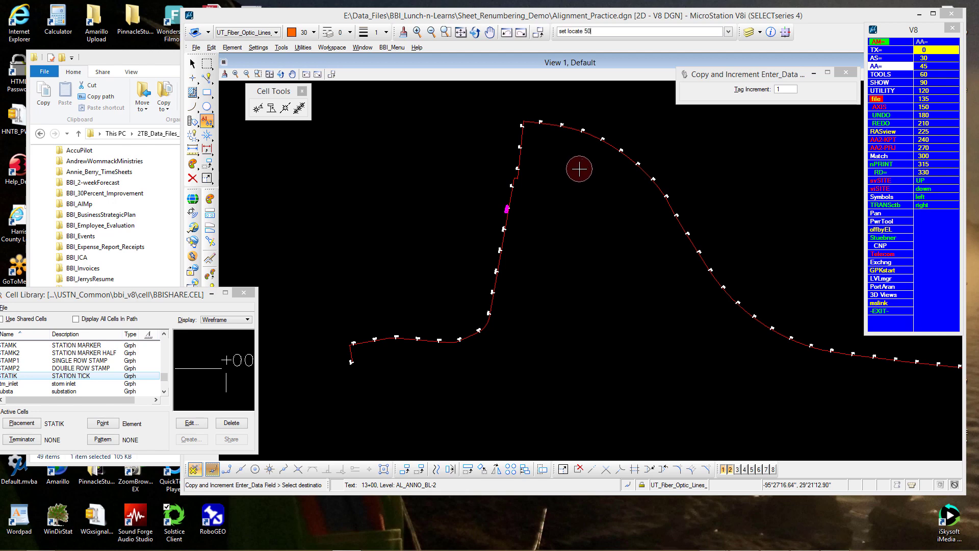
key("BackSpace")
key("BackSpace")
type("100")
key("Return")
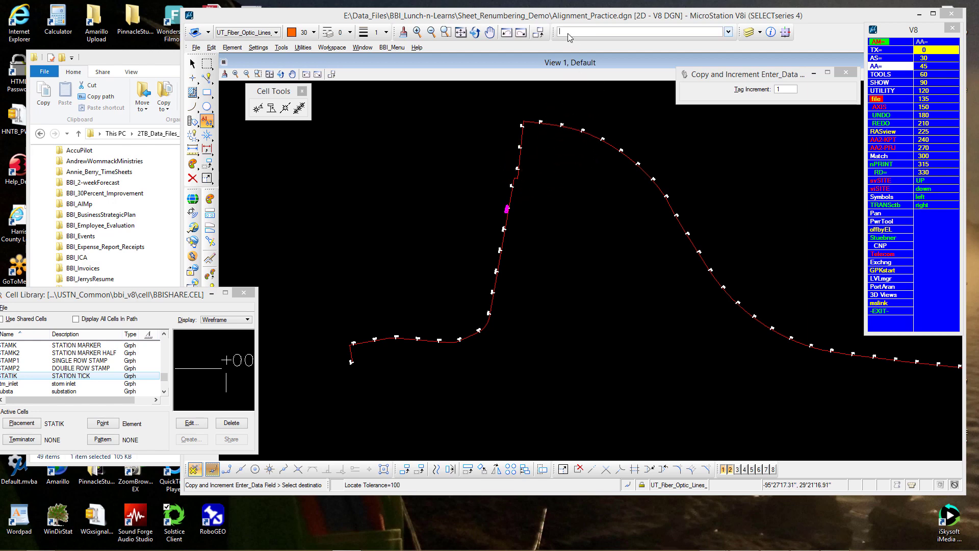
Step: Set the locate tolerance to 10 and number the label just before the alignment's small jog as 14
key("Up")
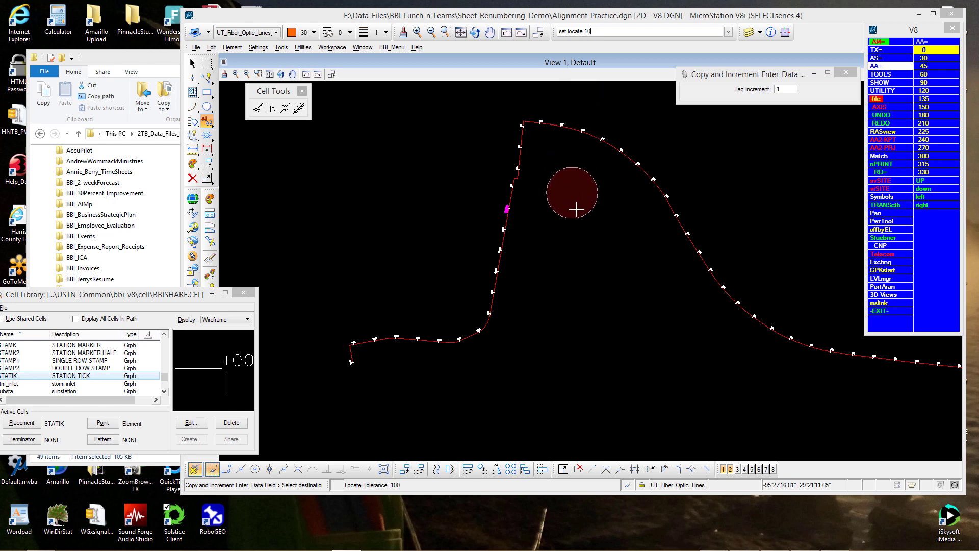
key("Return")
scroll(530, 150, "up", 2)
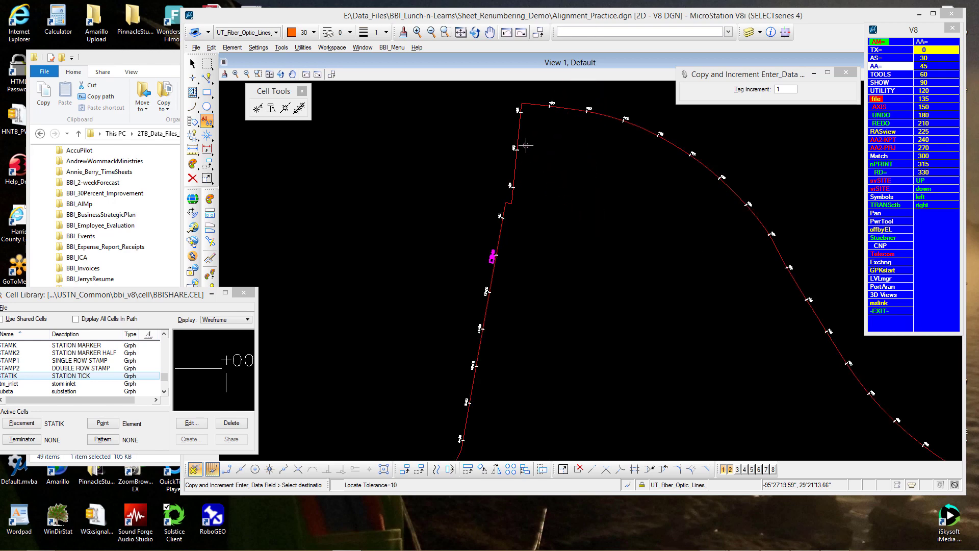
middle_click_drag(548, 230, 462, 303)
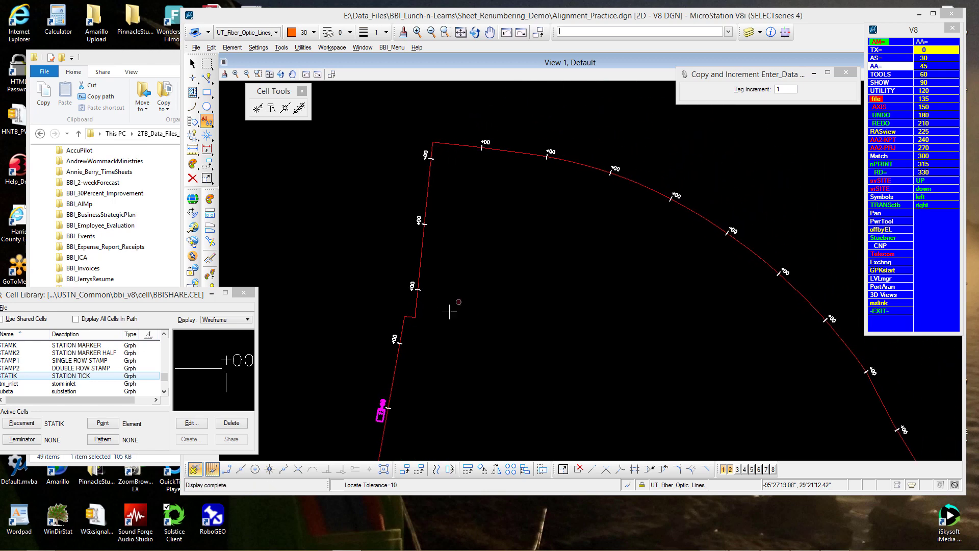
left_click(392, 348)
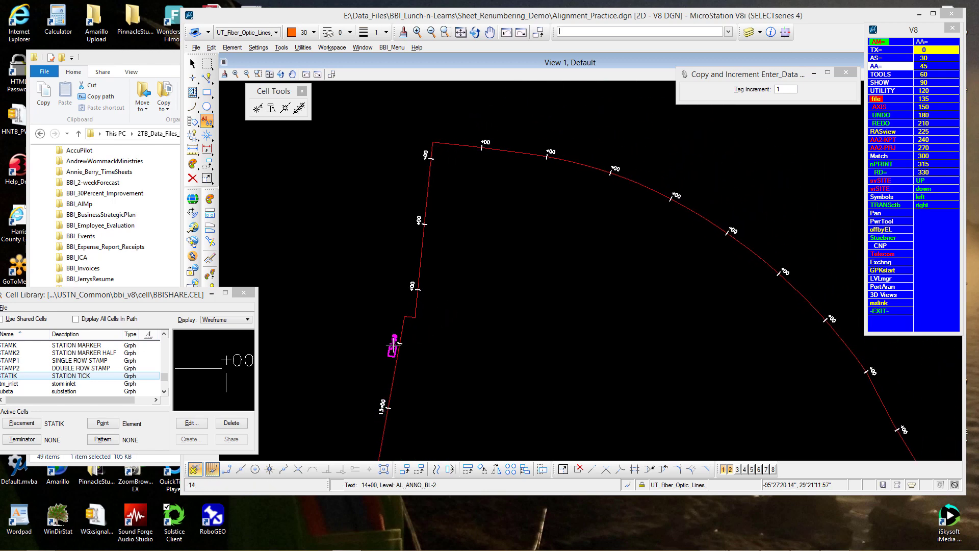
Step: Number the next six labels, from just past the jog around the sharp corner, as 15 through 20
left_click(412, 290)
left_click(419, 224)
left_click(426, 158)
left_click(482, 143)
left_click(548, 151)
left_click(610, 166)
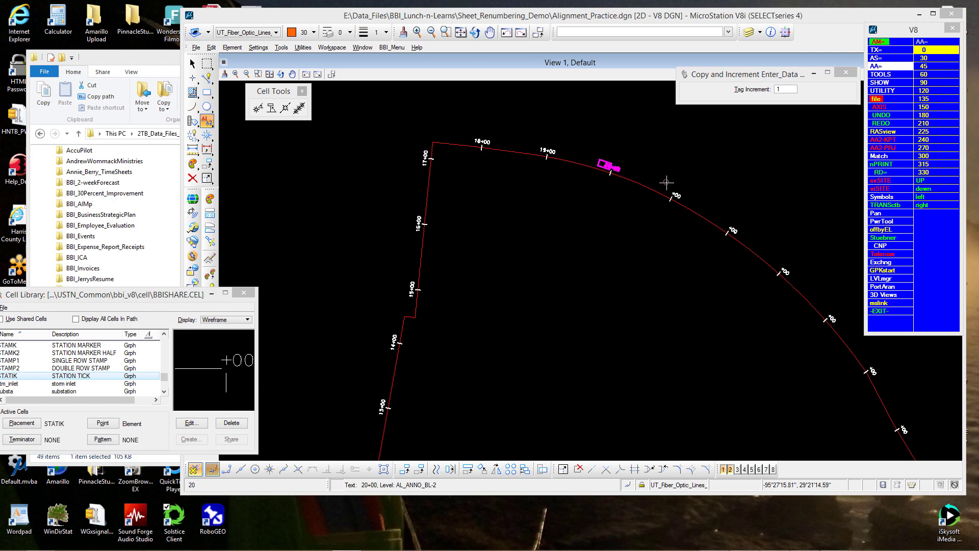
Step: Number the five labels following station 20+00 down the long curve as 21 through 25
left_click(668, 189)
left_click(725, 226)
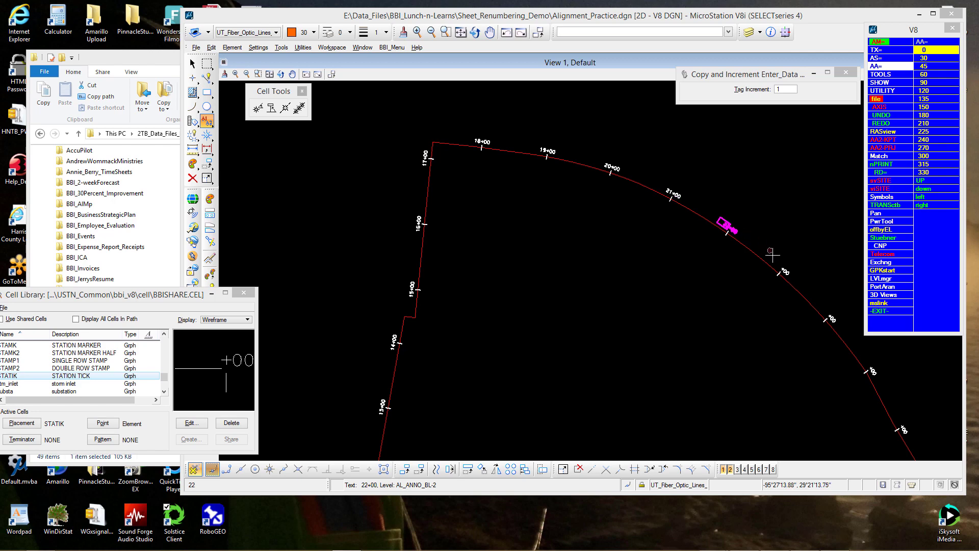
left_click(777, 269)
left_click(825, 310)
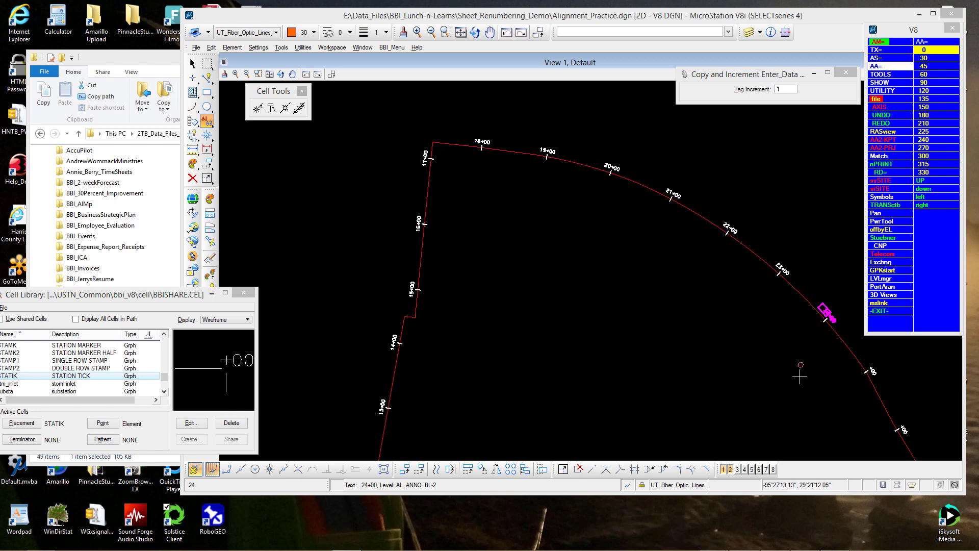
middle_click_drag(801, 372, 433, 264)
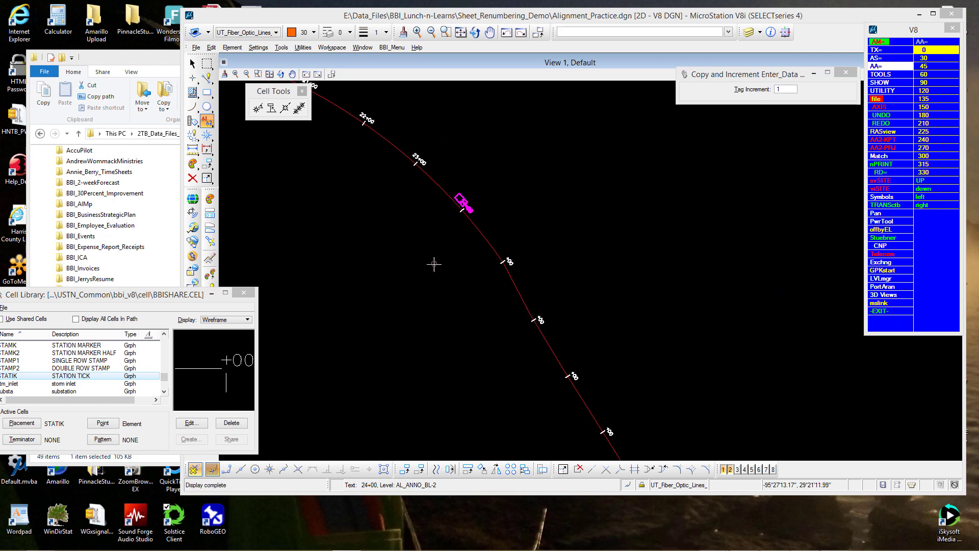
left_click(507, 258)
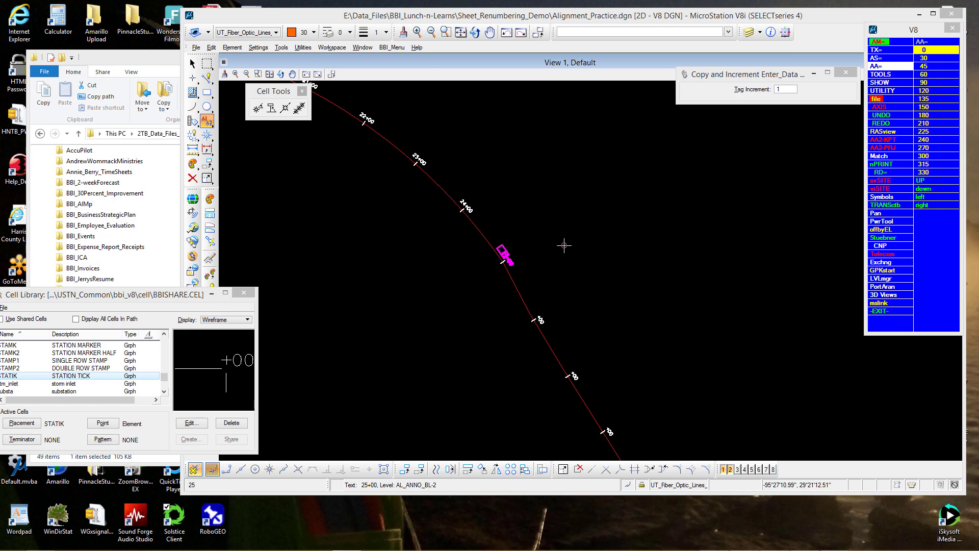
Step: Number the label following station 25+00 as 26 and accept it
left_click(533, 308)
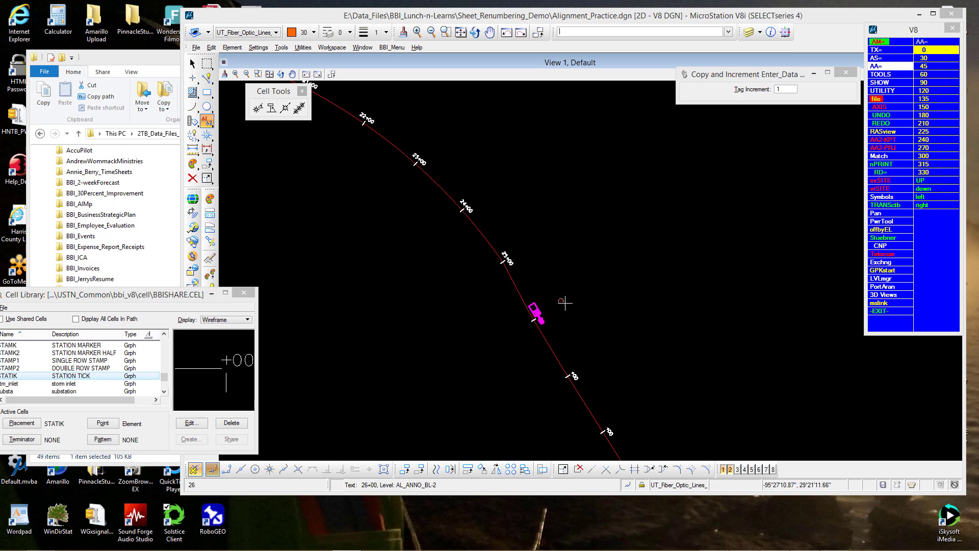
left_click(579, 309)
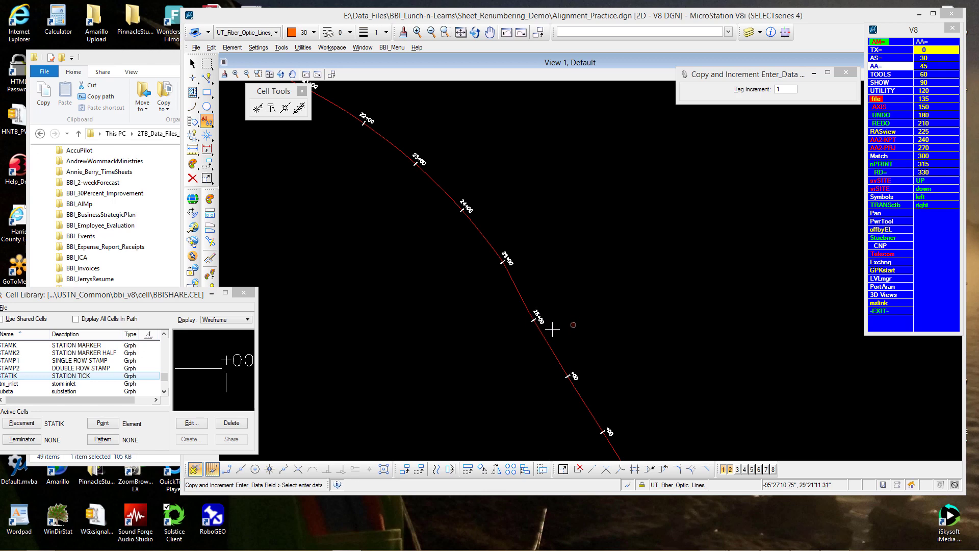
Step: Partially delete the alignment from just past the 26+00 tick back to the tick, and measure the length of the preceding piece
scroll(549, 323, "up", 3)
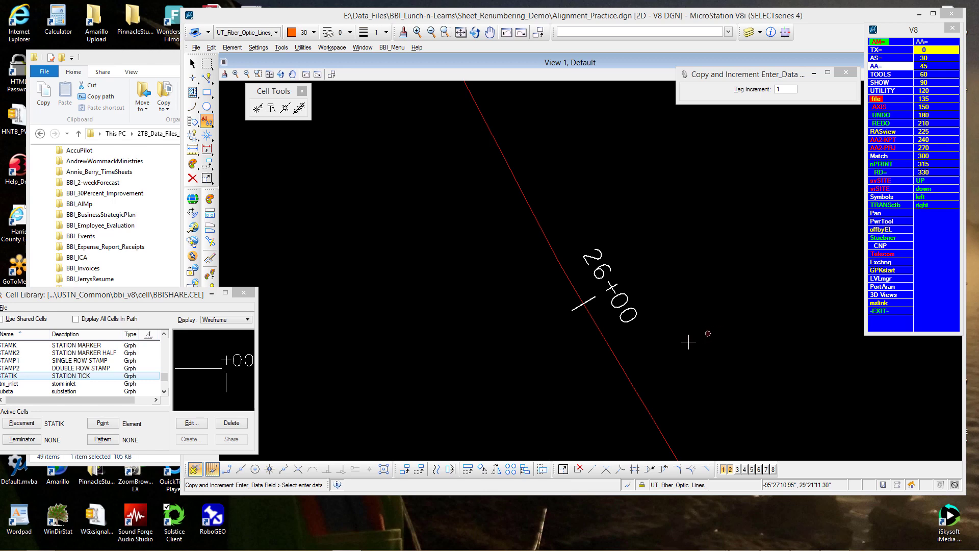
left_click(578, 469)
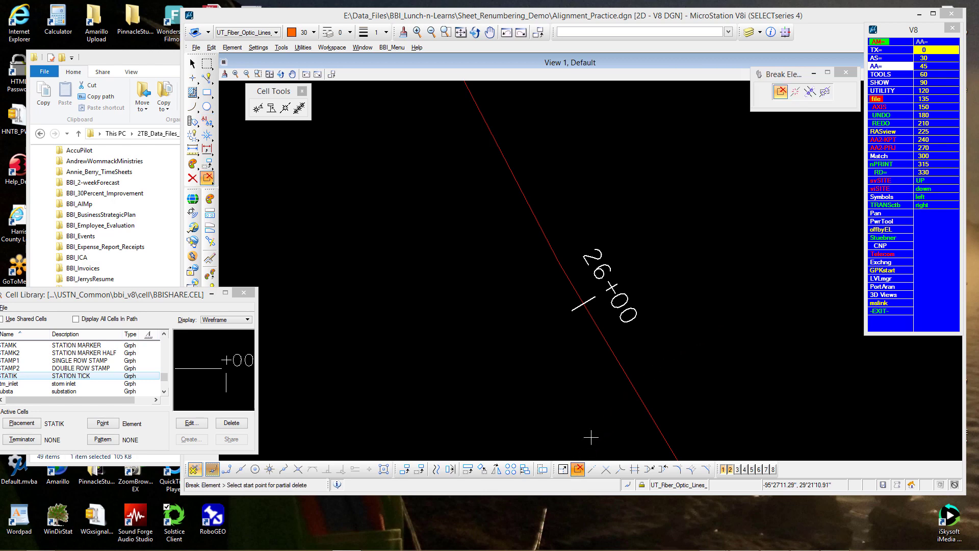
left_click(604, 339)
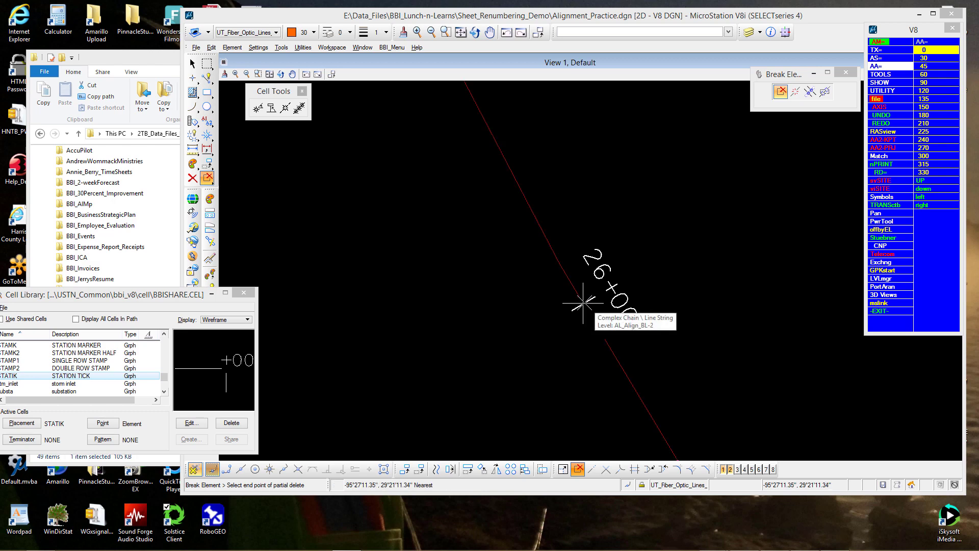
left_click(583, 303)
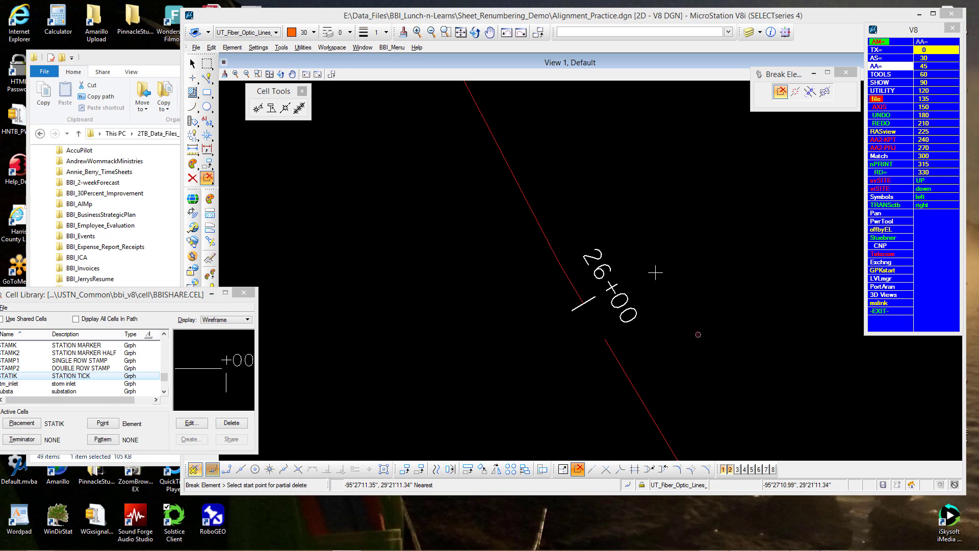
left_click(199, 155)
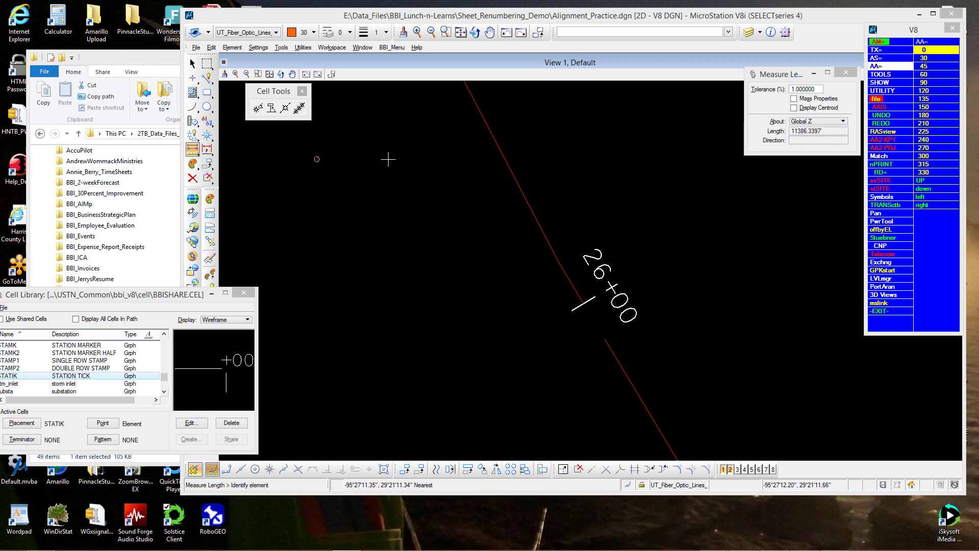
left_click(506, 167)
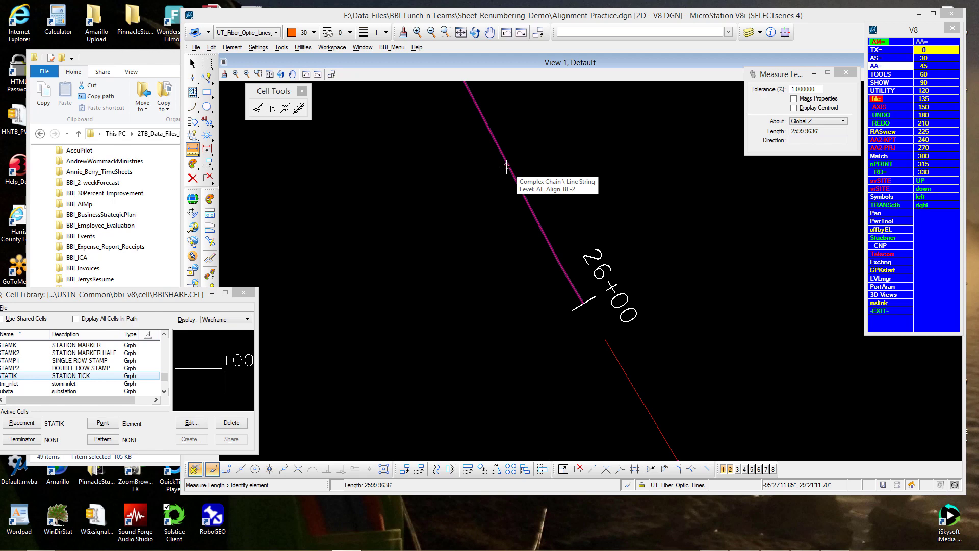
Step: Trim the alignment's cut end to the 26+00 tick line and measure its length again
scroll(581, 302, "up", 6)
scroll(574, 327, "up", 2)
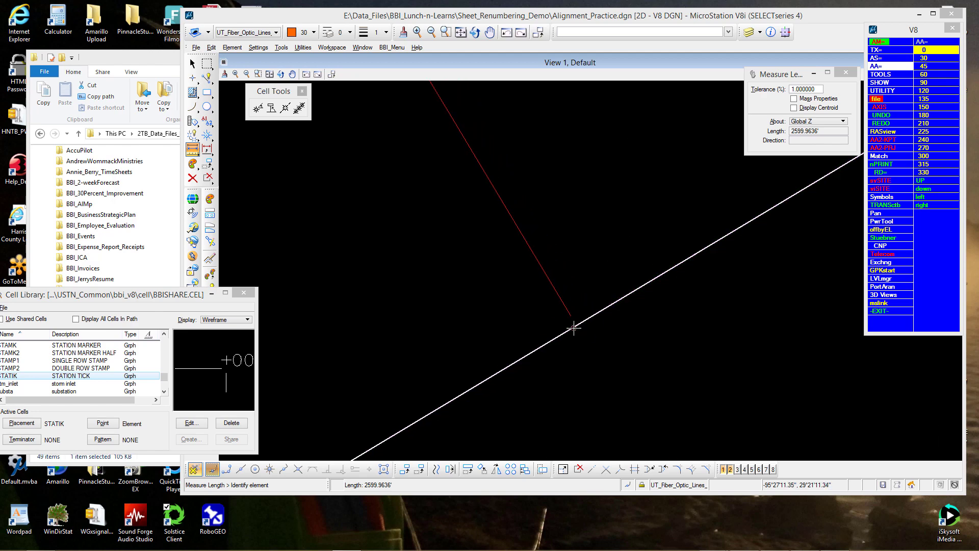
left_click(606, 469)
left_click(620, 469)
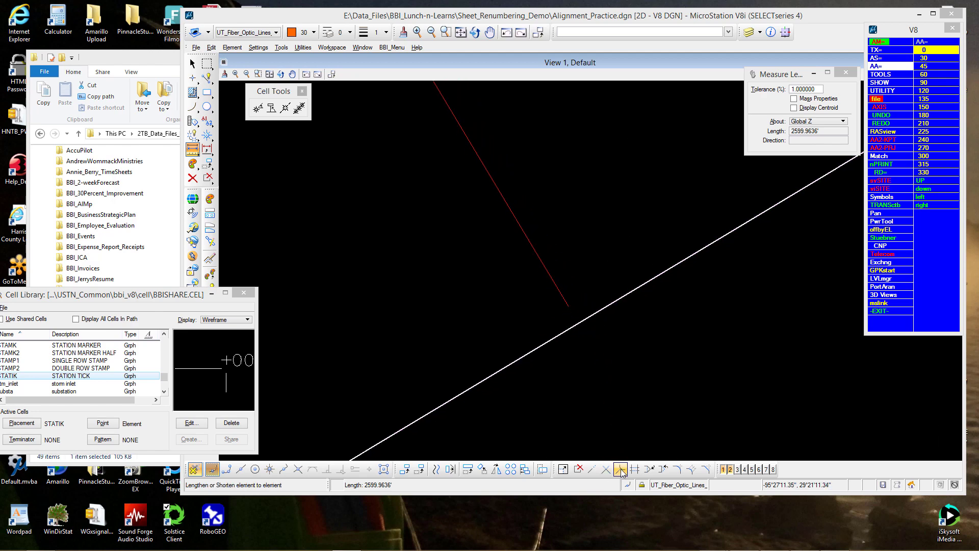
left_click(581, 319)
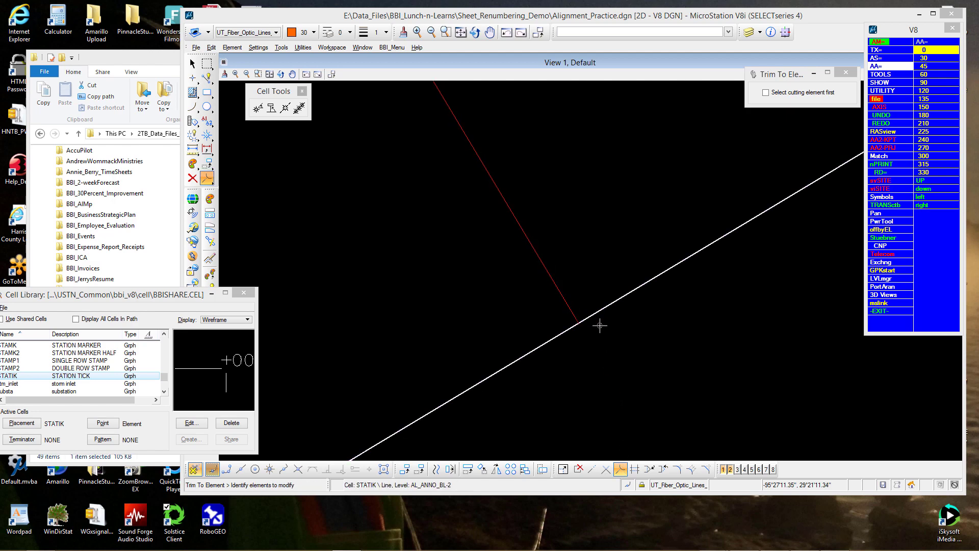
left_click(192, 149)
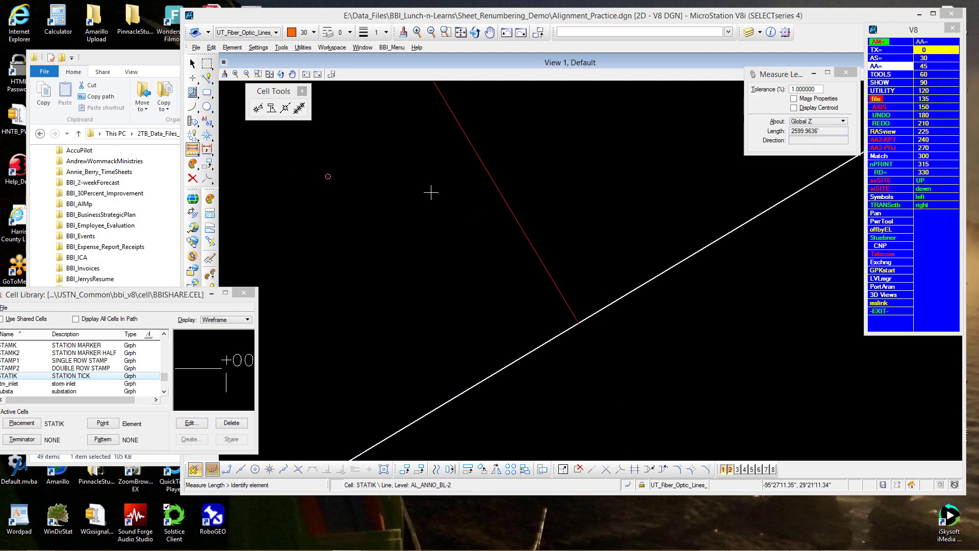
left_click(519, 220)
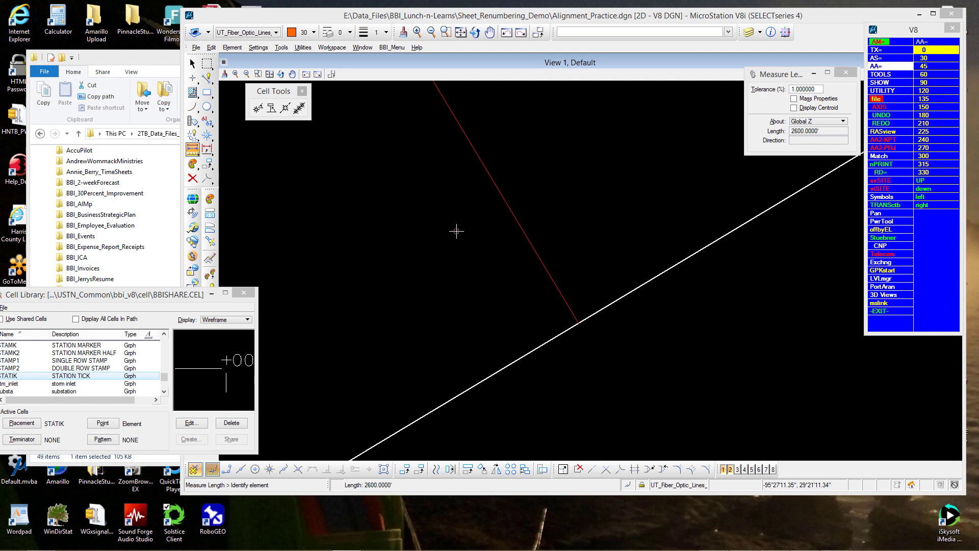
Step: Undo the trim and the partial delete, and check by selecting the alignment that it is whole again
scroll(456, 229, "down", 10)
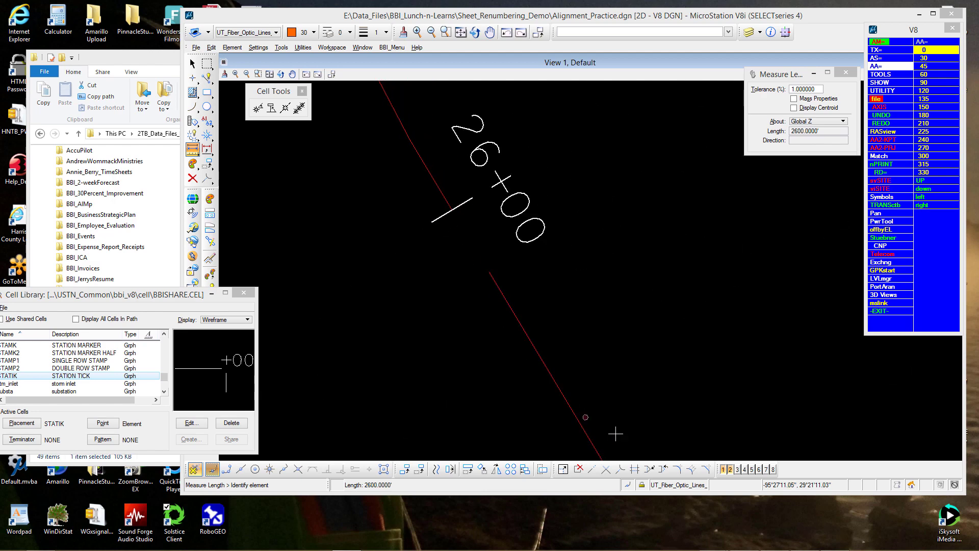
left_click(886, 116)
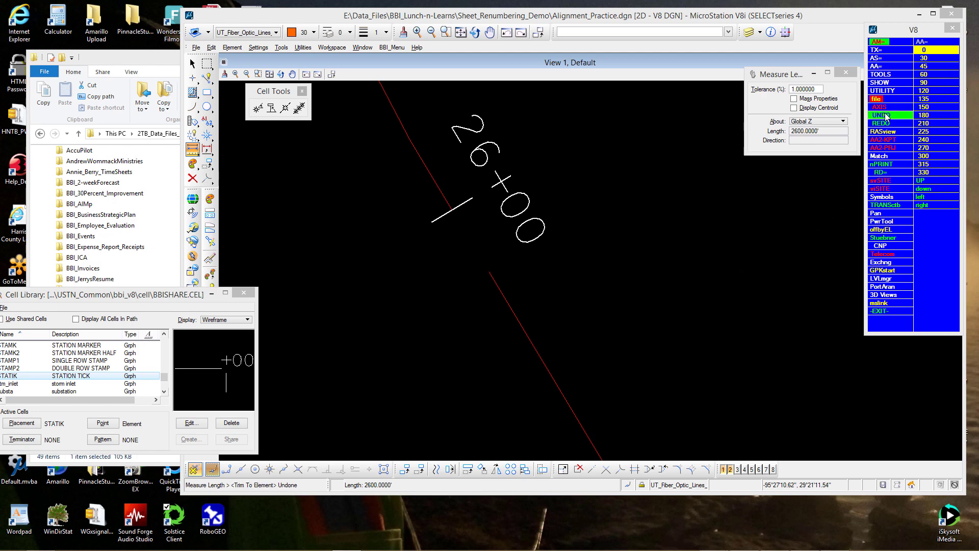
left_click(887, 116)
left_click(193, 64)
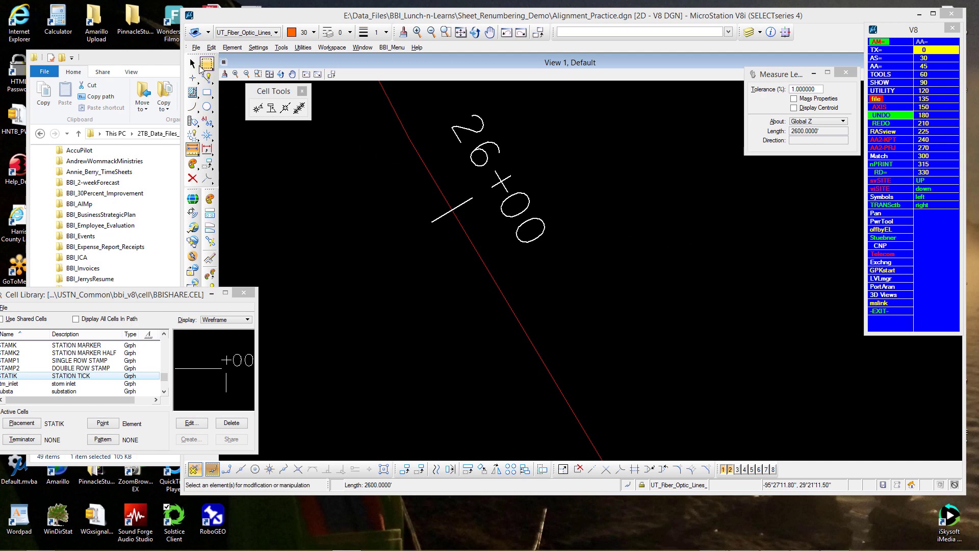
left_click(462, 223)
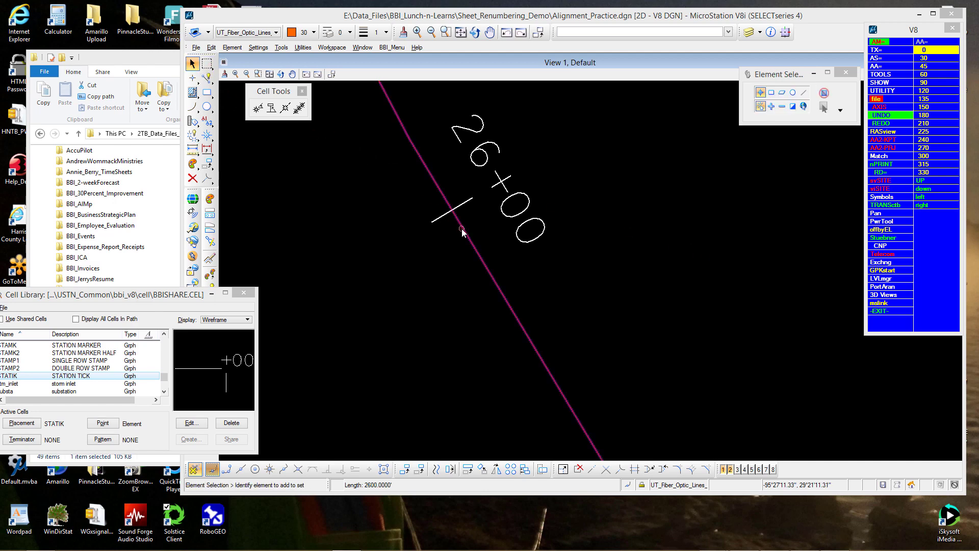
left_click(409, 263)
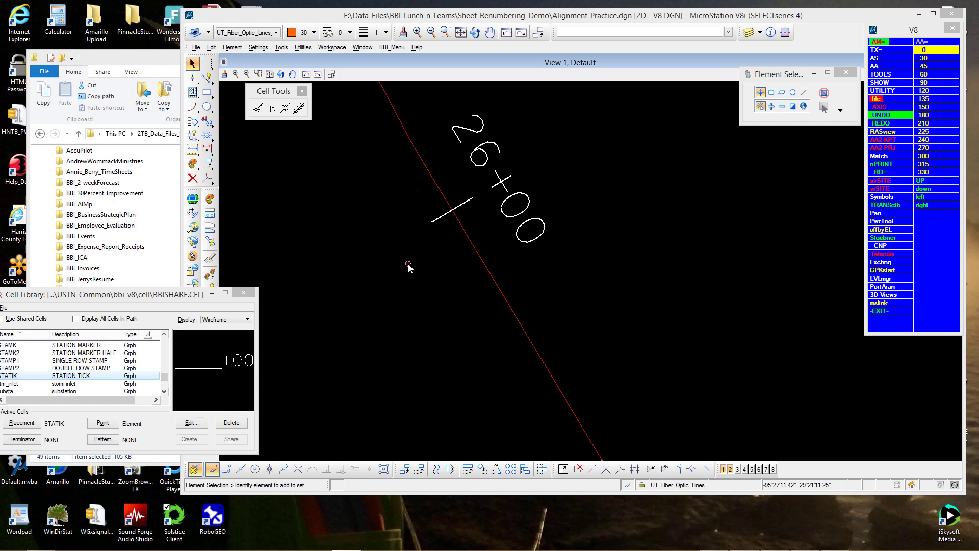
Step: Copy and increment from station 26+00 with a tag increment of 1, numbering the next three labels 27 through 29
scroll(418, 240, "down", 10)
scroll(415, 242, "up", 3)
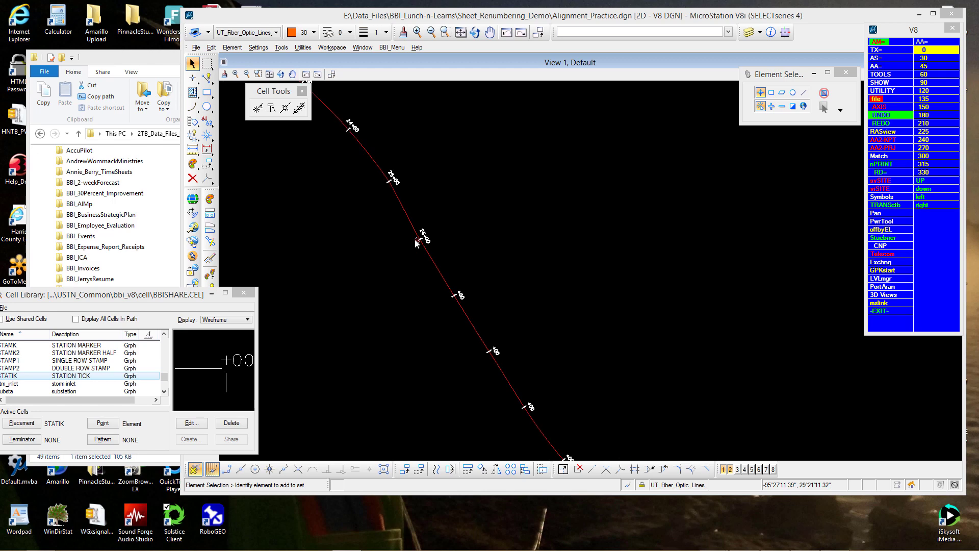
left_click(207, 125)
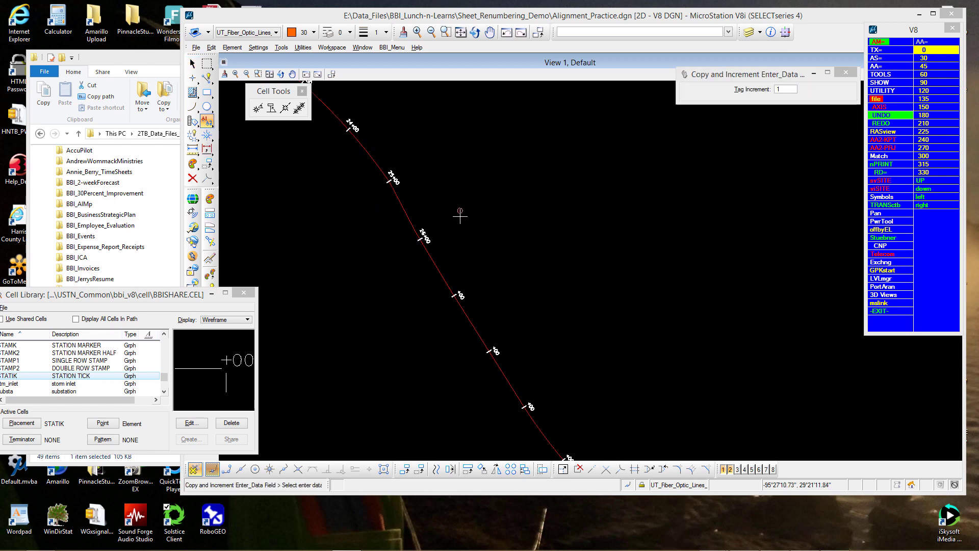
left_click(422, 231)
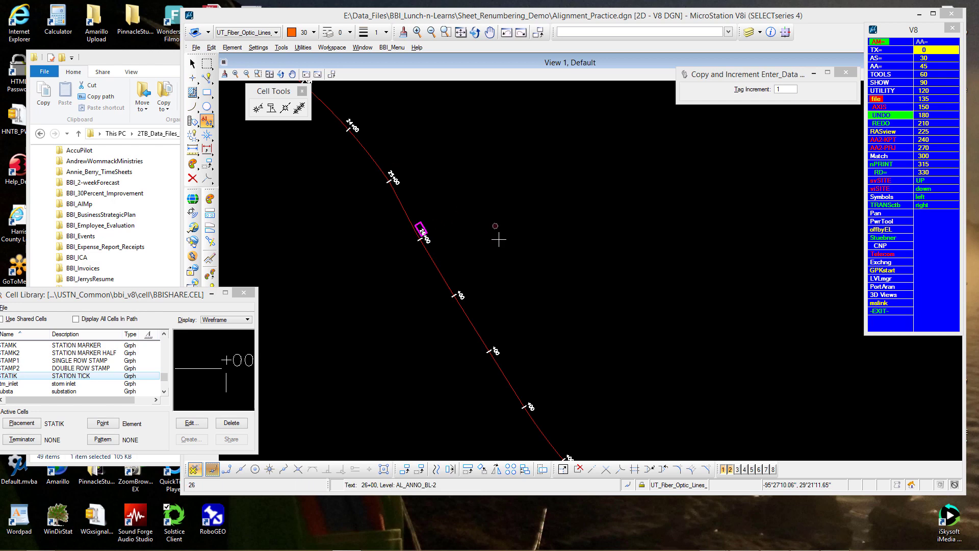
left_click(456, 290)
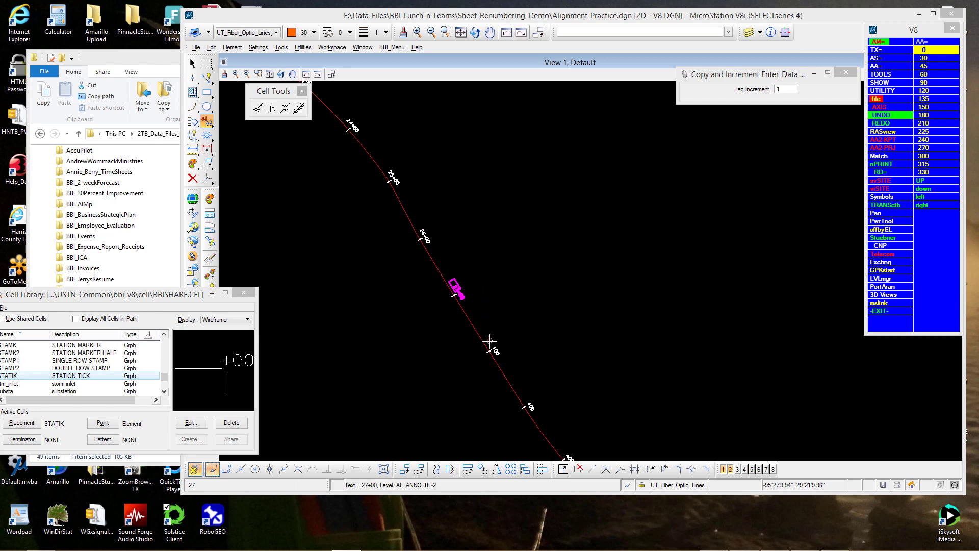
left_click(490, 340)
left_click(526, 398)
Step: Number the eight labels following station 29+00, around the long curve onto the straight run, as 30 through 37
middle_click_drag(677, 419, 585, 236)
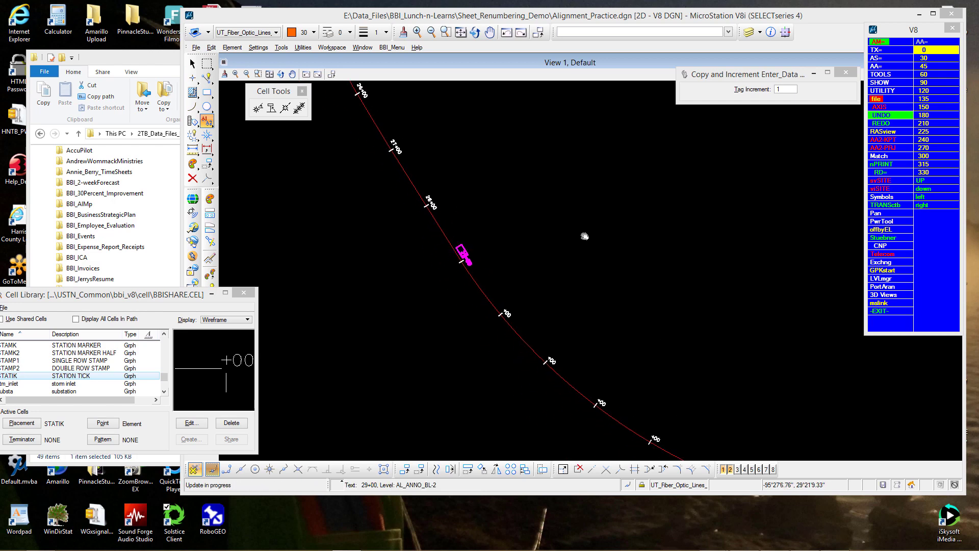
left_click(400, 186)
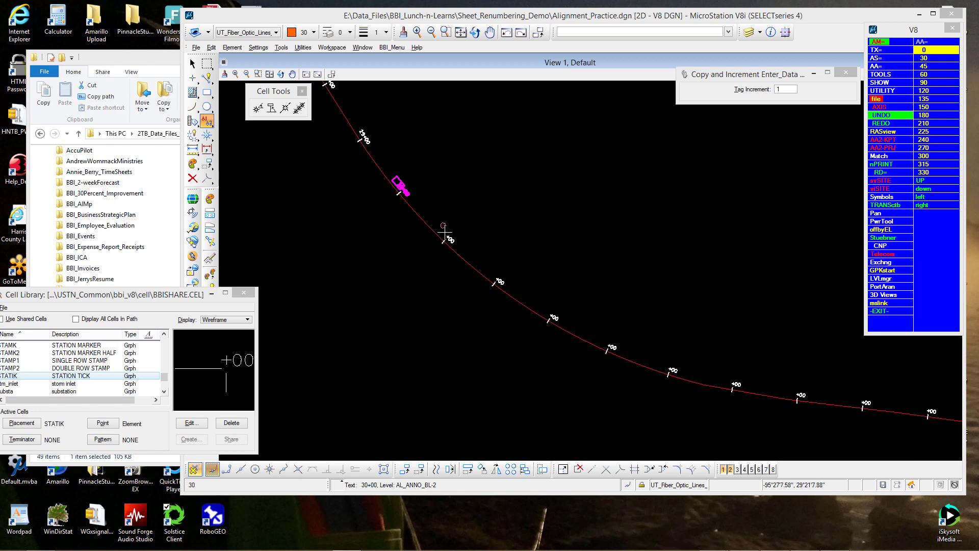
left_click(445, 233)
left_click(493, 276)
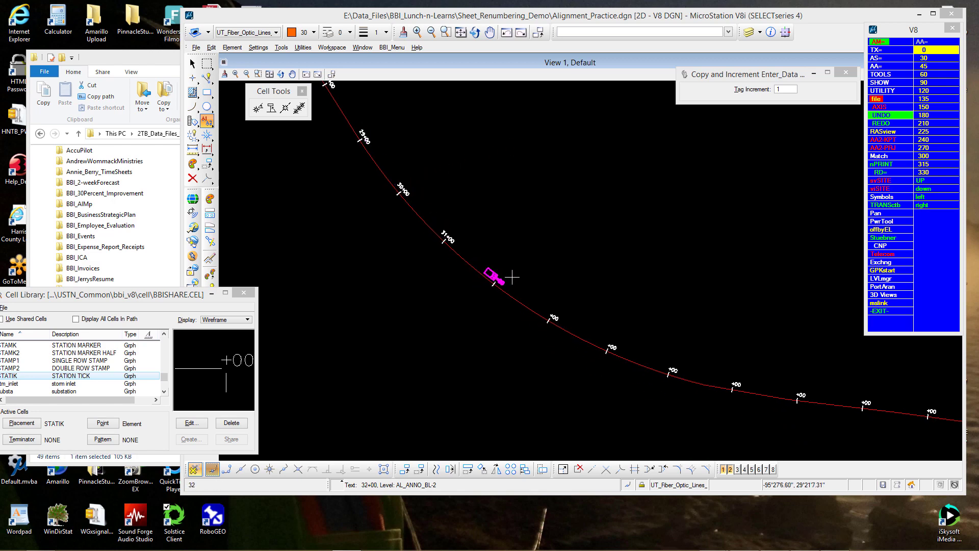
left_click(546, 306)
left_click(606, 343)
left_click(666, 368)
left_click(731, 384)
left_click(799, 397)
middle_click_drag(808, 354, 332, 190)
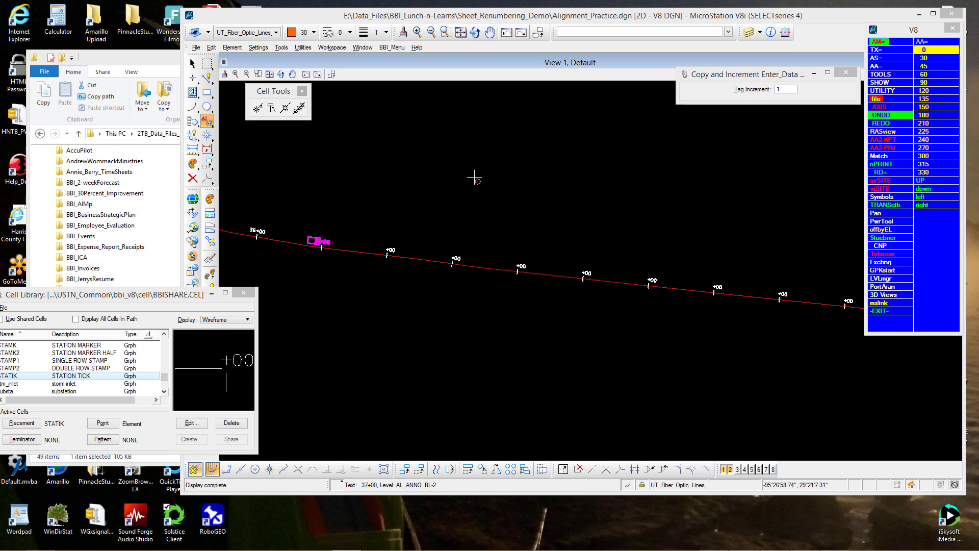
left_click(473, 177)
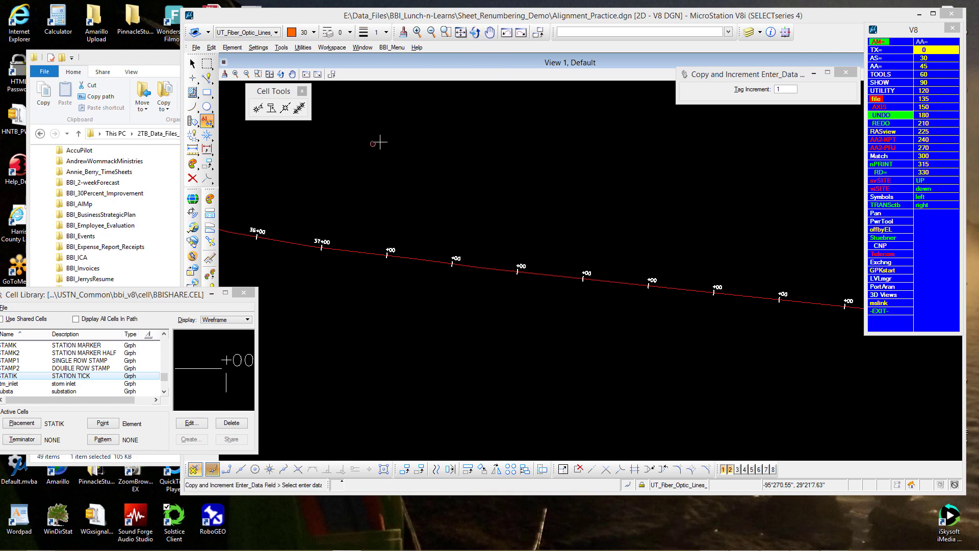
Step: Close the cell library and rotate the view with the 2 Points method so the straight run of the alignment lies horizontal
left_click(244, 294)
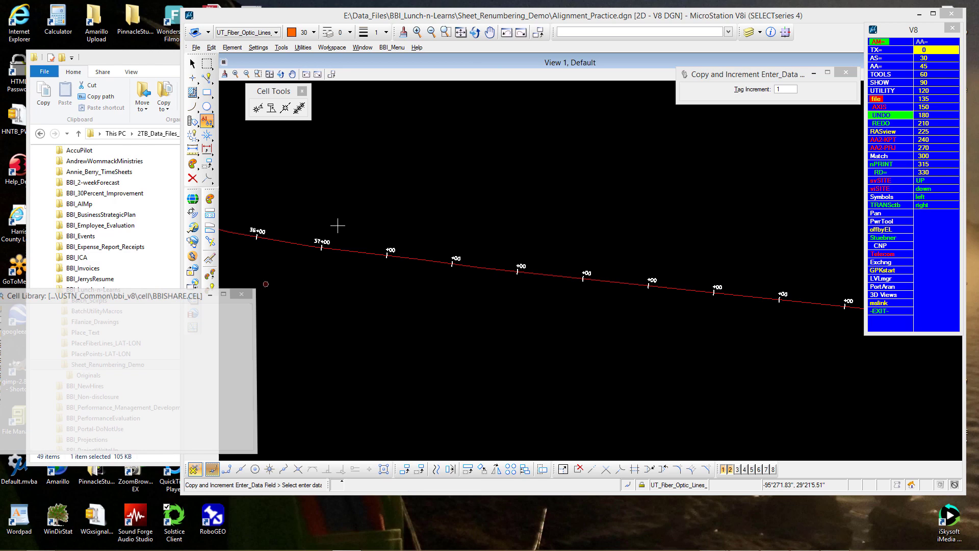
left_click(476, 32)
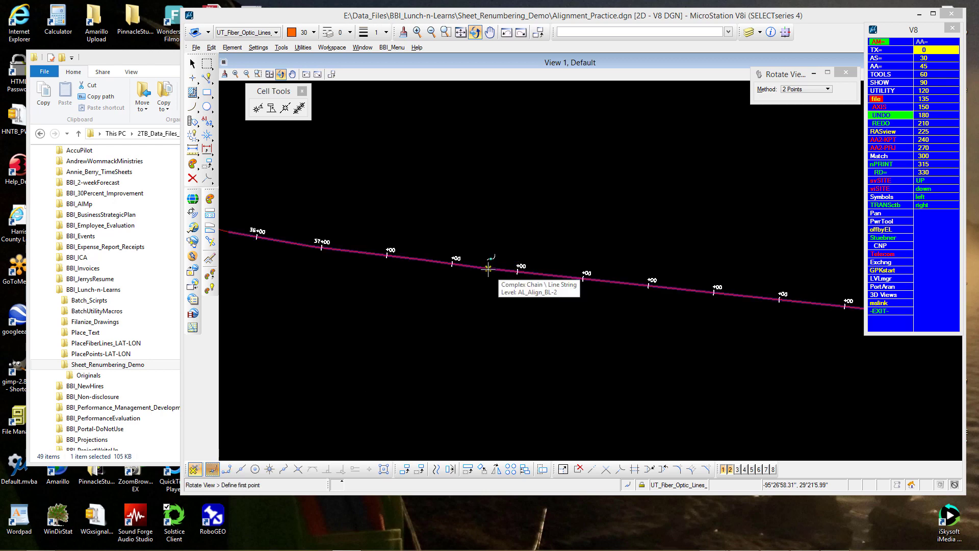
left_click(429, 265)
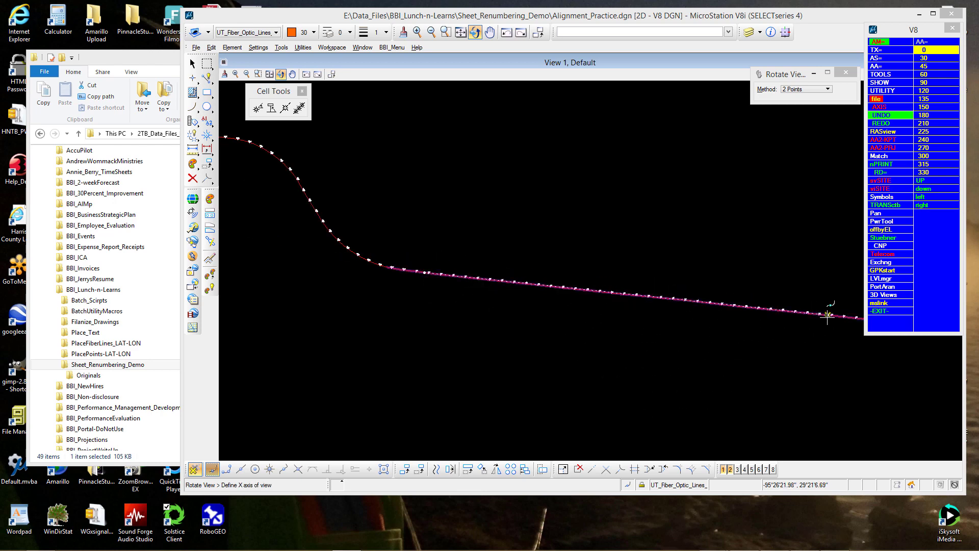
left_click(827, 315)
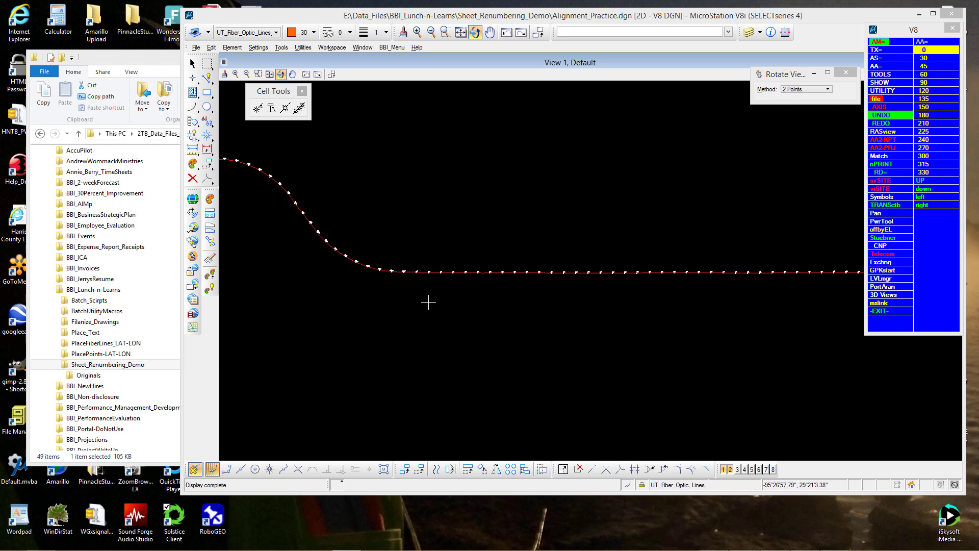
scroll(407, 285, "up", 5)
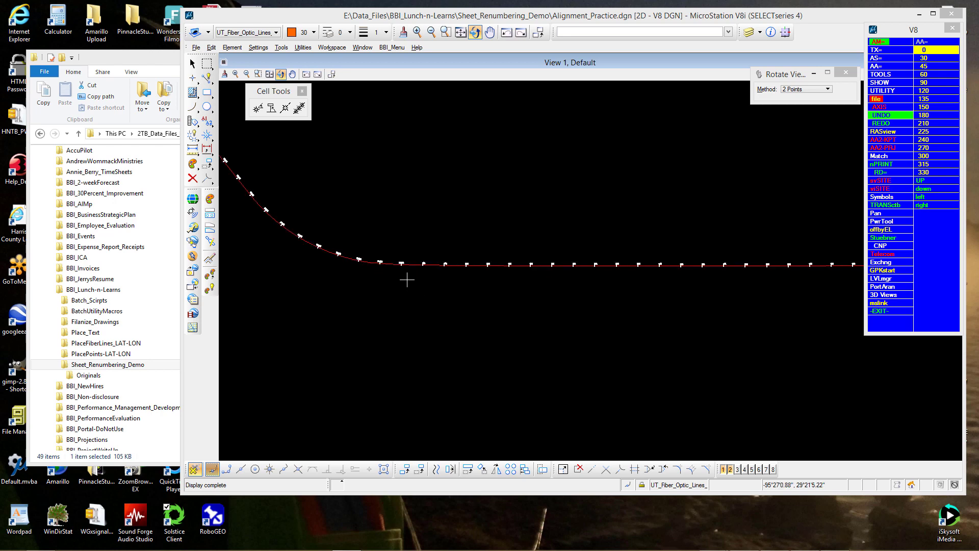
right_click(571, 314)
Step: Copy and increment from station 37+00 to number the next label as 38
left_click(207, 122)
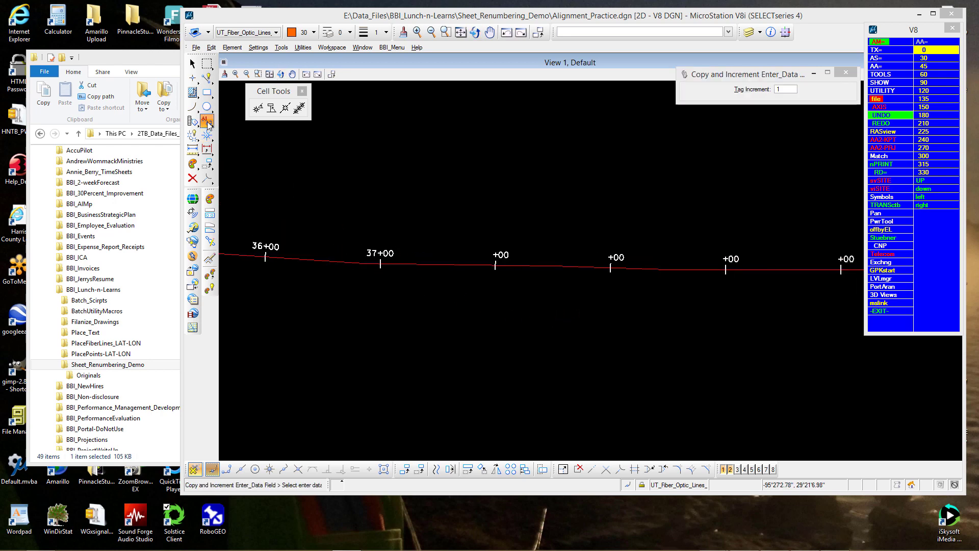
left_click(366, 253)
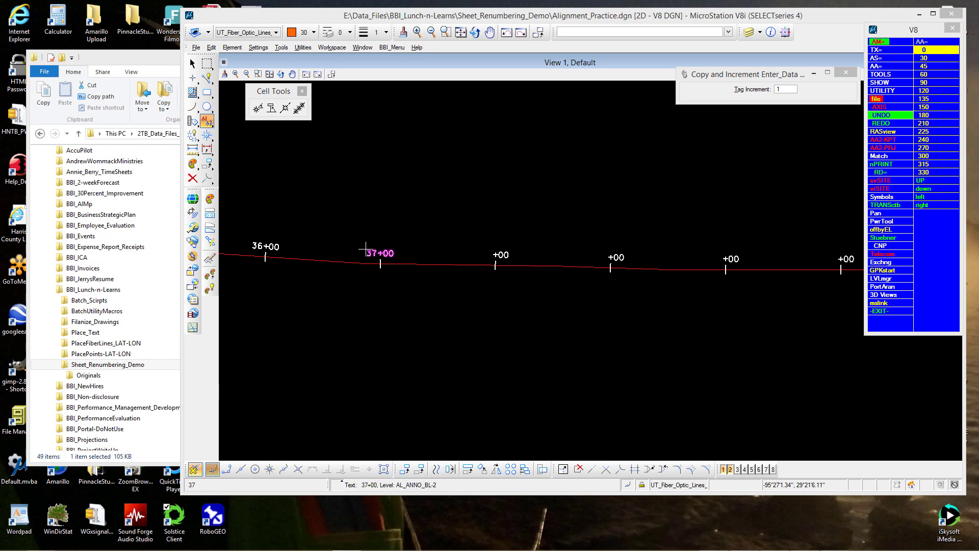
left_click(482, 253)
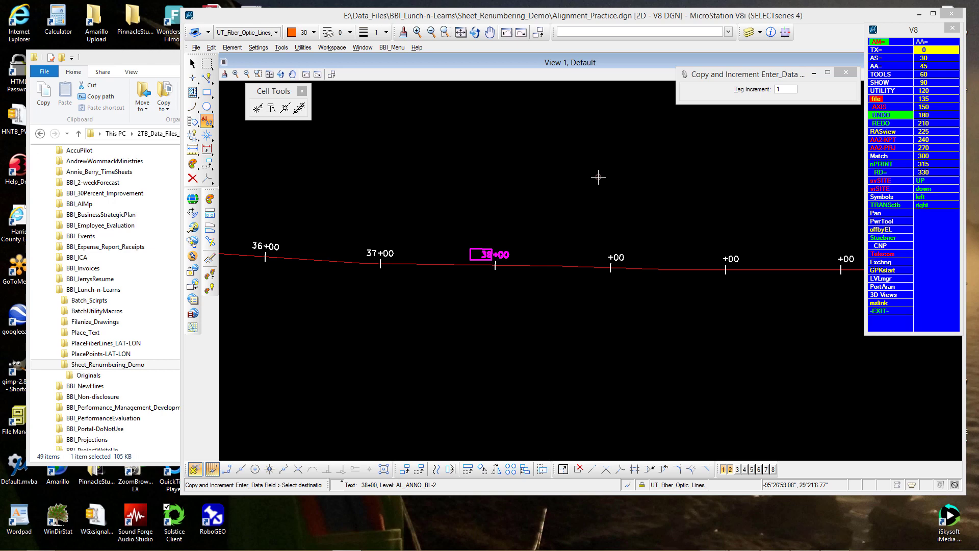
Step: Number the label after 38+00 as 39 with the key-in DI=100,0, and try the same key-in for the following label
type("di")
key("BackSpace")
key("BackSpace")
key("BackSpace")
type("di=")
type("0")
key("Return")
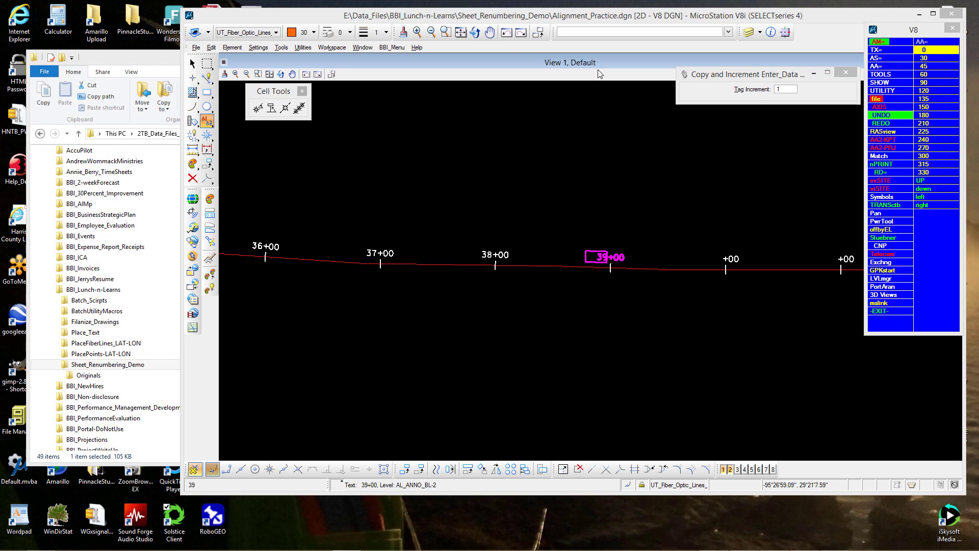
key("Up")
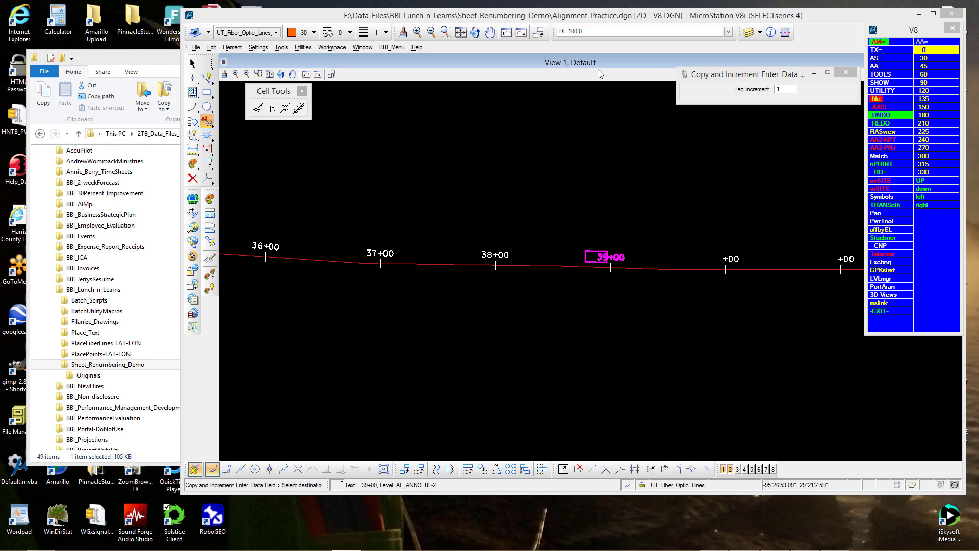
key("Return")
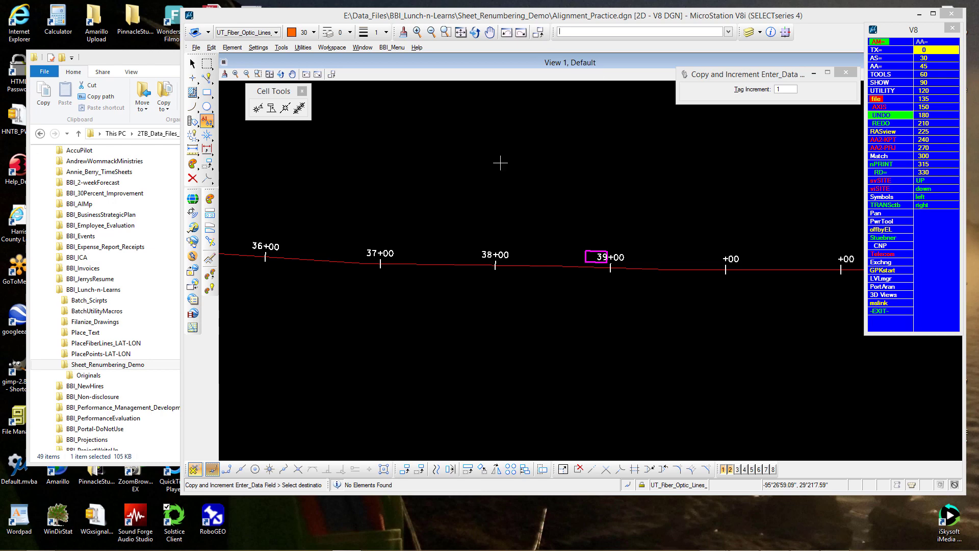
Step: Rotate the view with the 2 Points method along the straight run beyond 39+00 so it lies exactly horizontal
scroll(580, 295, "down", 3)
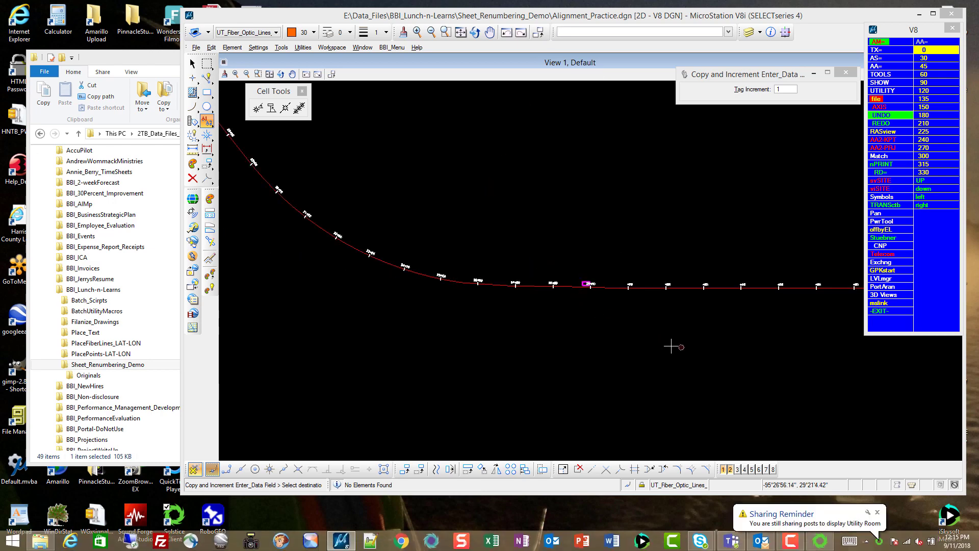
scroll(569, 288, "up", 3)
scroll(569, 289, "down", 3)
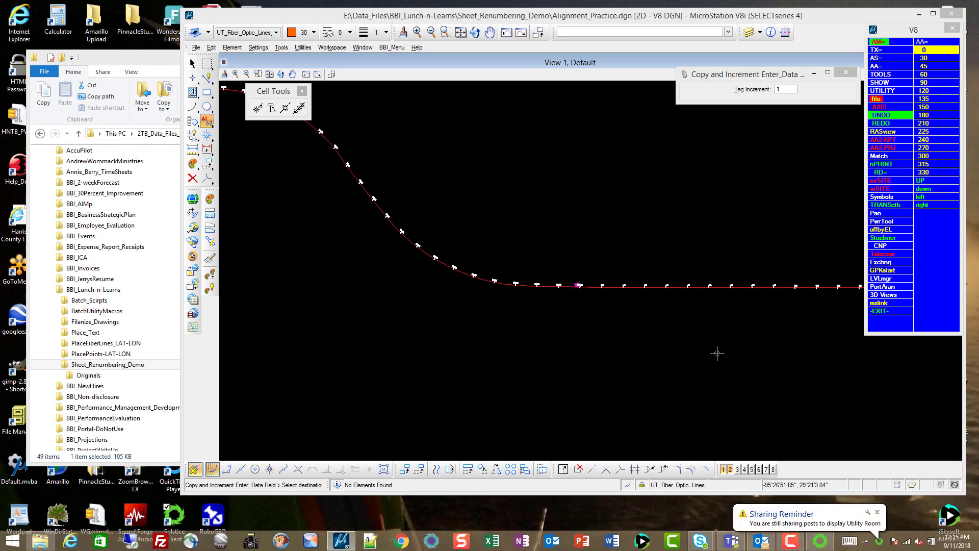
scroll(540, 332, "up", 1)
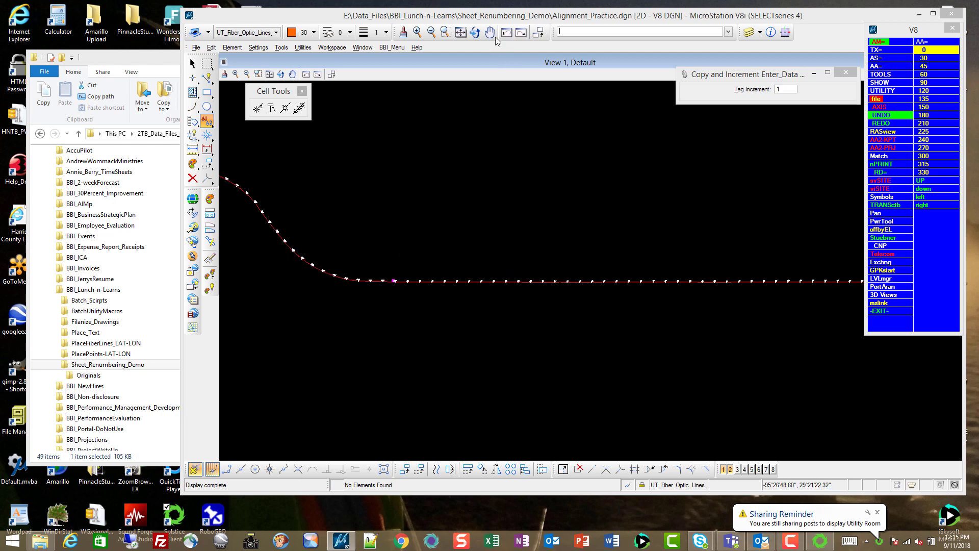
left_click(475, 34)
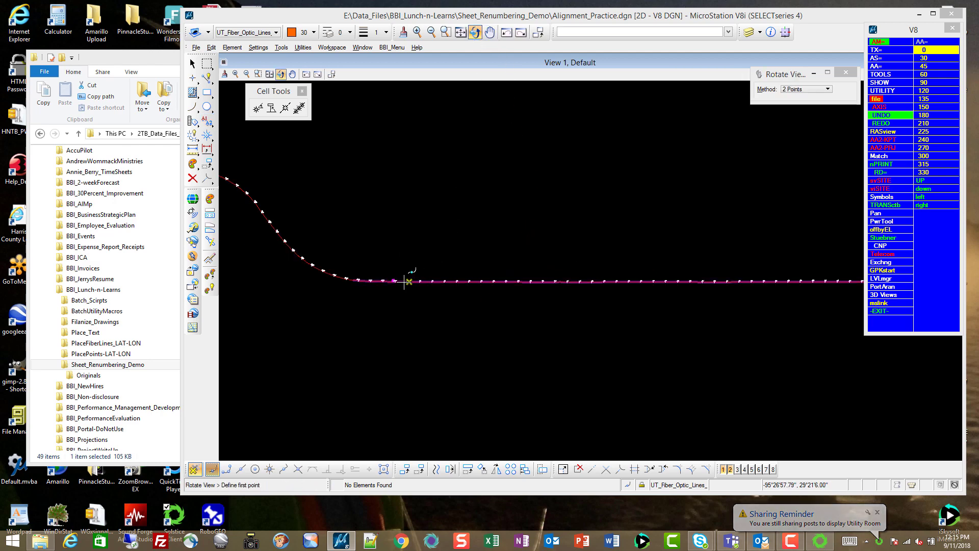
scroll(396, 282, "up", 4)
left_click(399, 279)
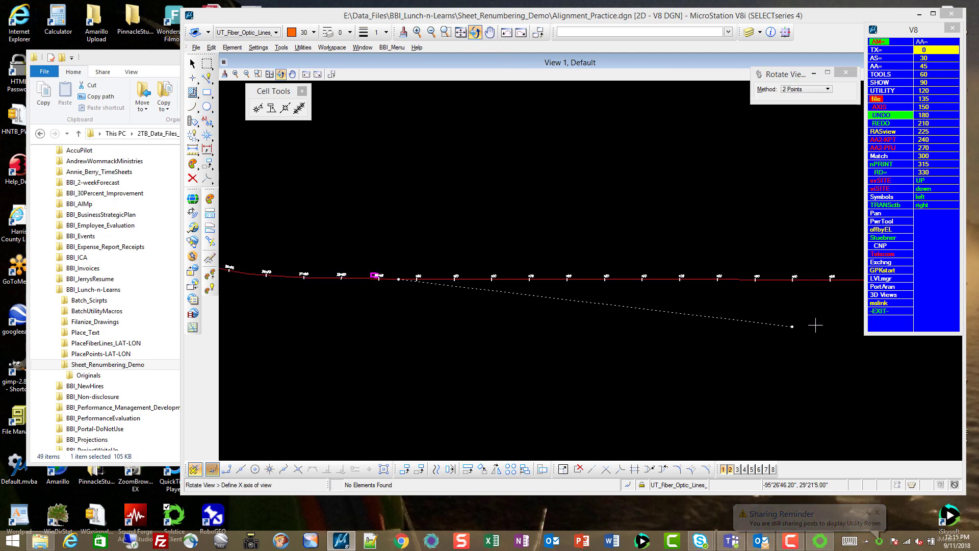
left_click(852, 279)
scroll(376, 275, "up", 2)
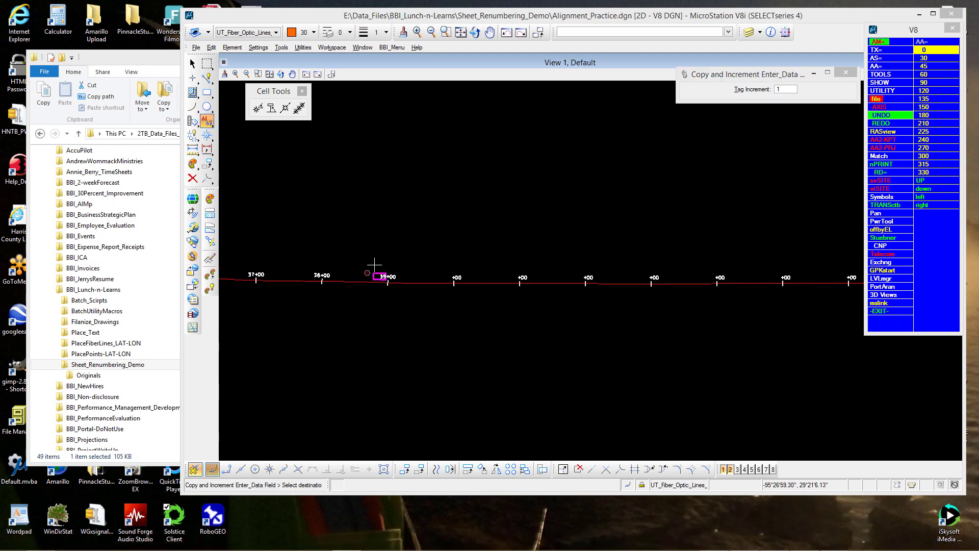
Step: Restart Copy and Increment from station 39+00 and number the next label as 40
left_click(380, 257)
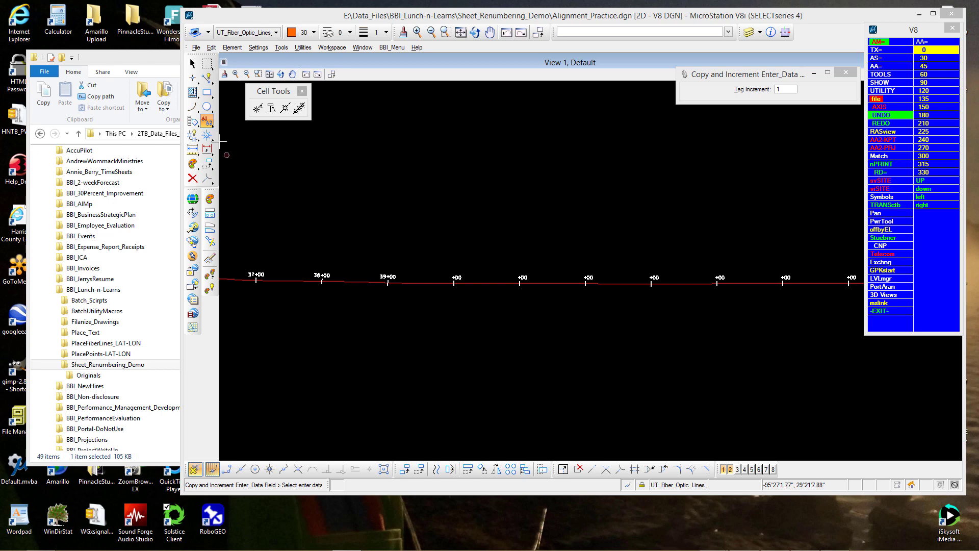
left_click(363, 218)
left_click(386, 276)
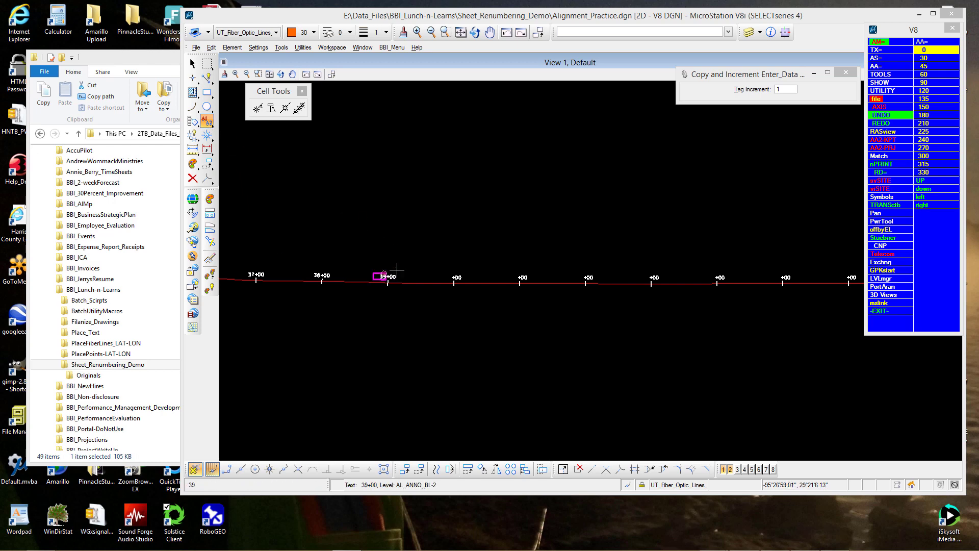
left_click(448, 278)
scroll(448, 279, "up", 2)
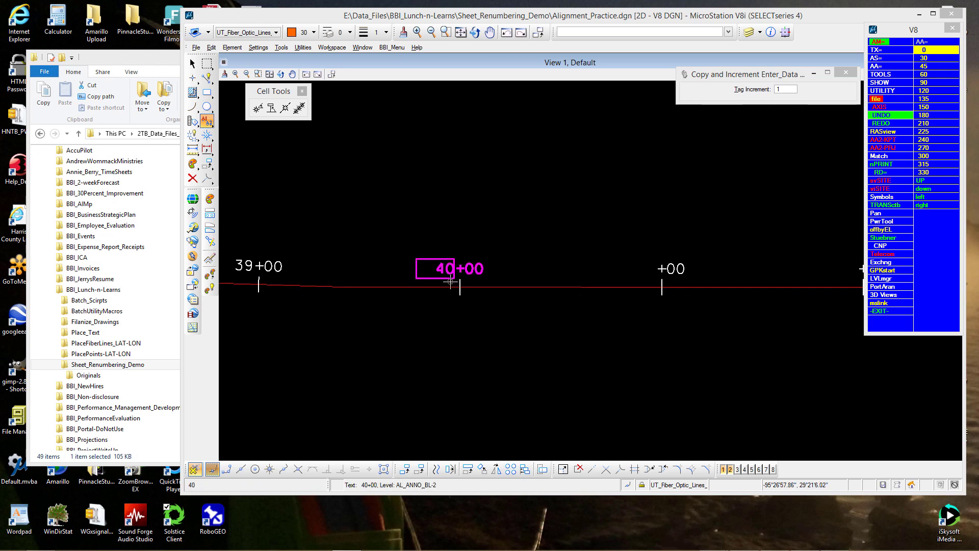
Step: Number the label after 40+00 as 41 with the distance key-in DI=100,0
scroll(449, 279, "down", 3)
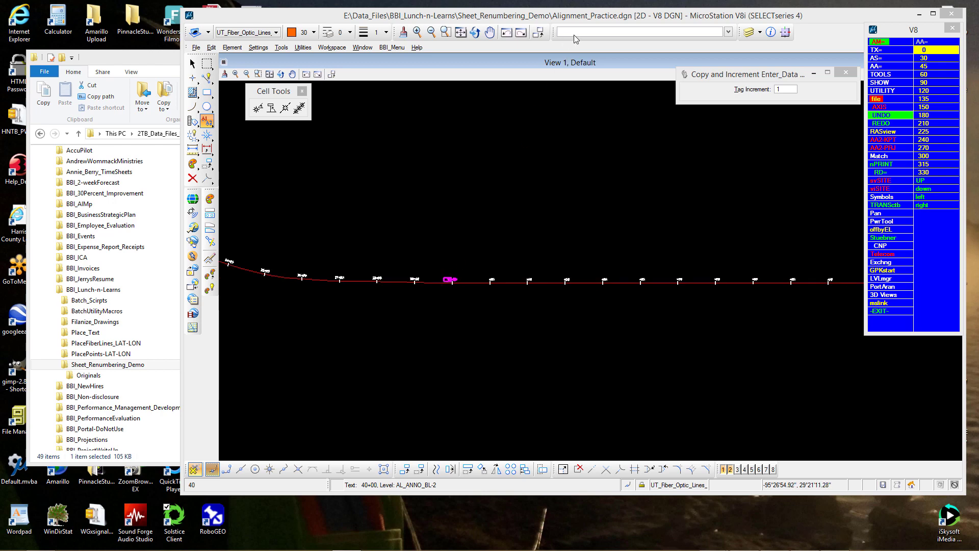
left_click(577, 33)
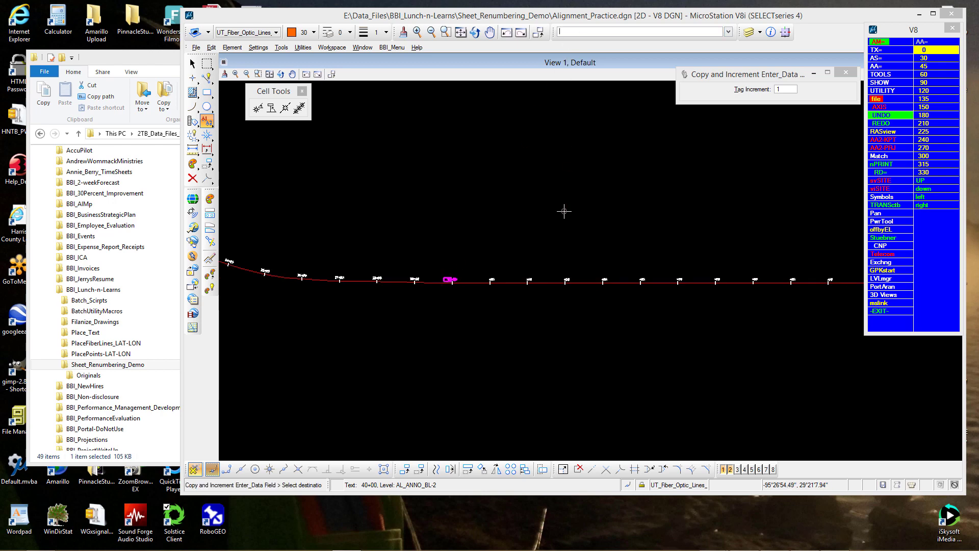
type("DI=100,0")
key("Return")
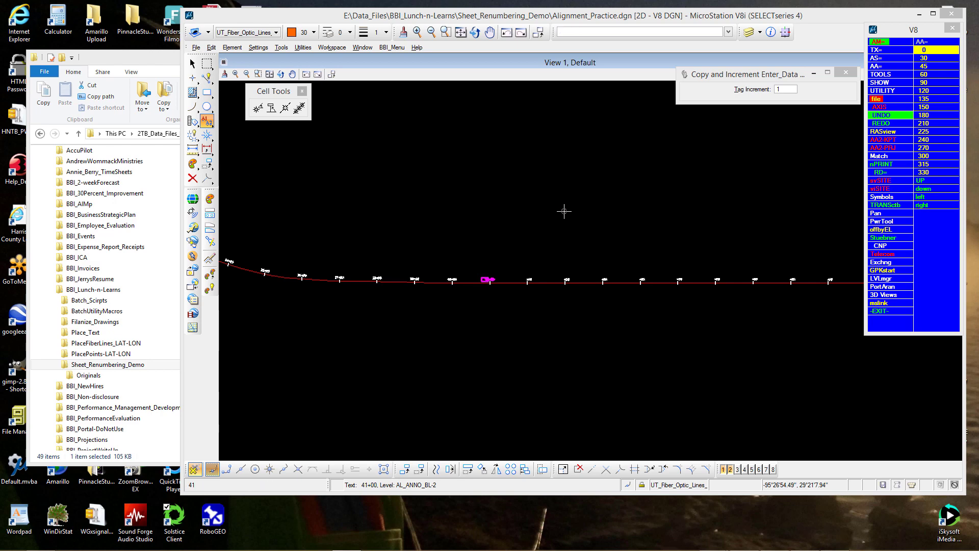
Step: Number the forty labels following 41+00 as 42 through 81 by applying the repeating key-in DI=100,0|20 twice
key("Up")
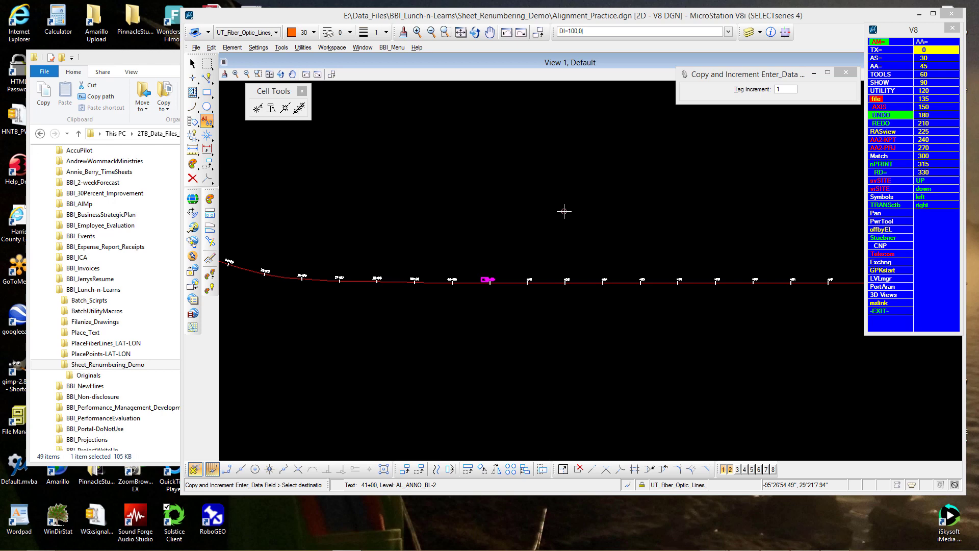
type("20")
key("Return")
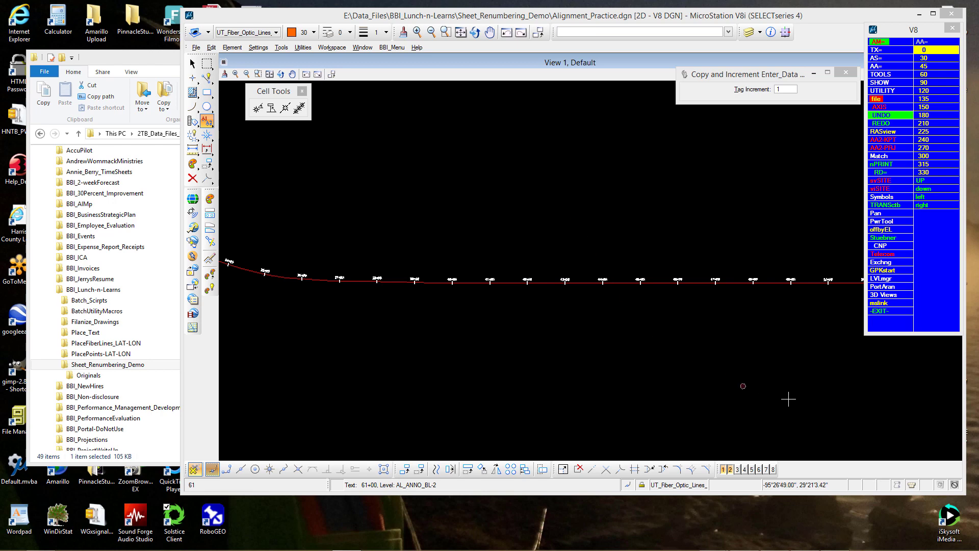
mouse_move(856, 415)
middle_mouse_down()
mouse_move(671, 384)
mouse_move(273, 354)
middle_mouse_up()
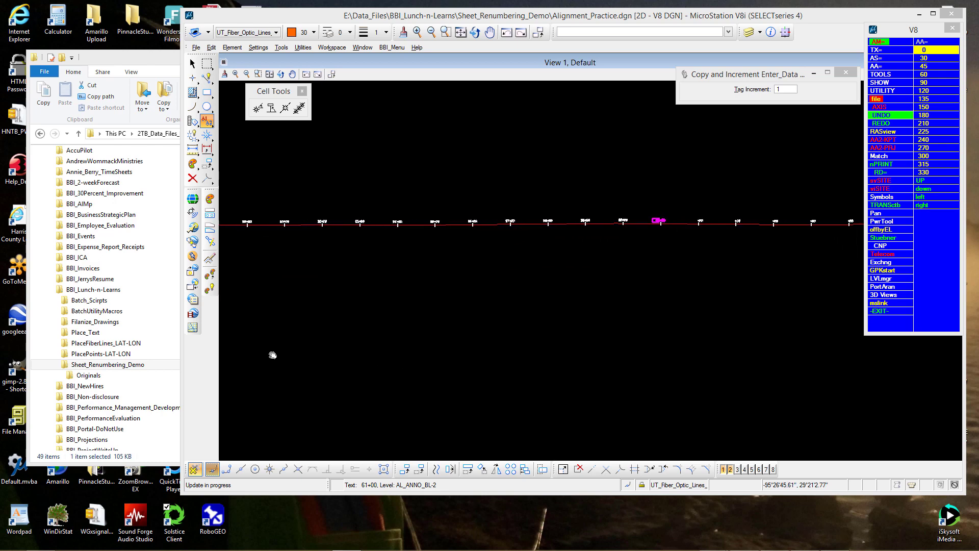
middle_click_drag(778, 373, 389, 406)
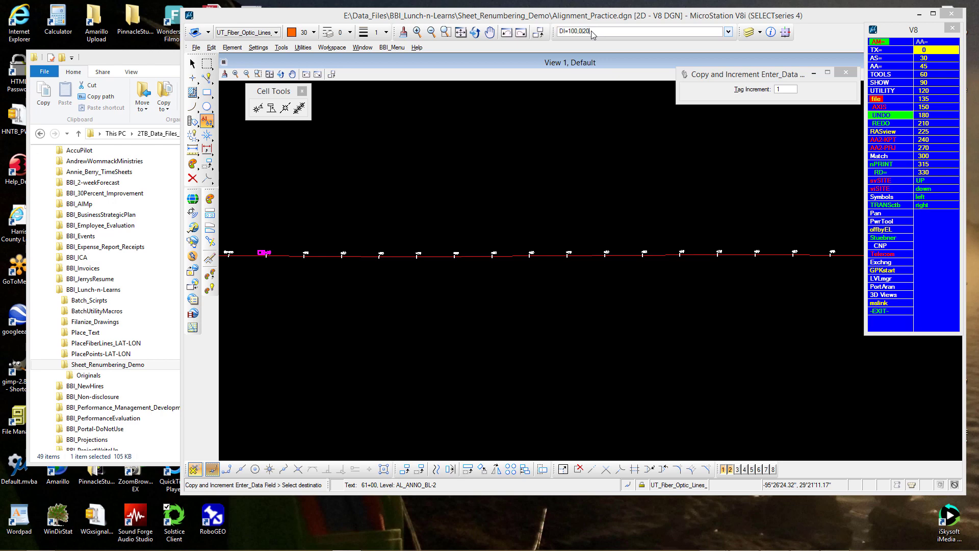
key("Return")
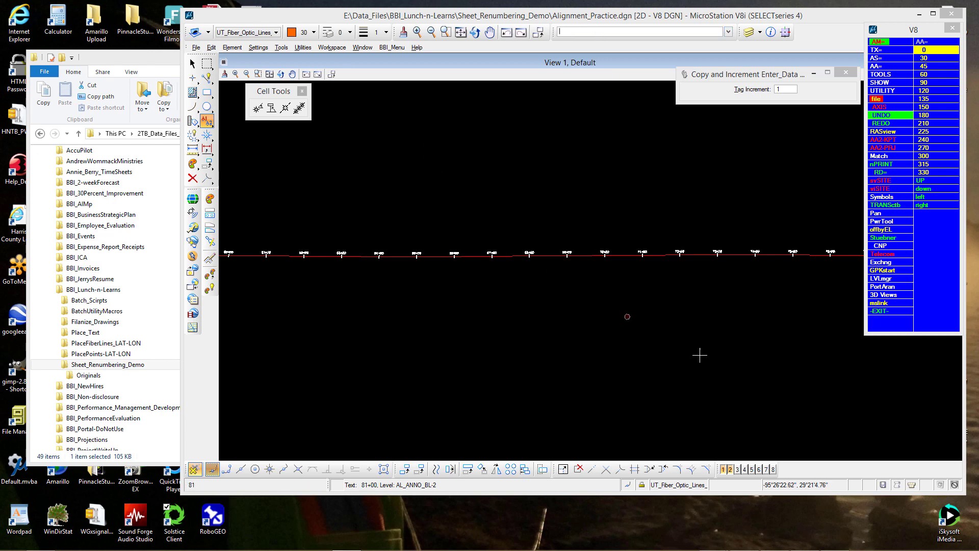
Step: Number the remaining labels of the straight run up to the corner as 82 through 105 with the key-in DI=100,0|20, and end the numbering
middle_click_drag(548, 396, 293, 376)
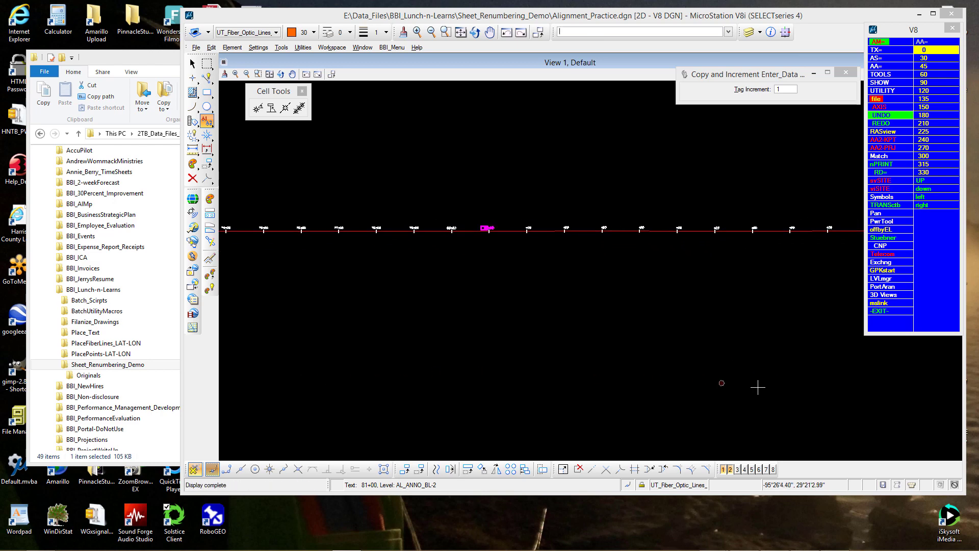
scroll(758, 387, "down", 1)
middle_click_drag(759, 387, 439, 325)
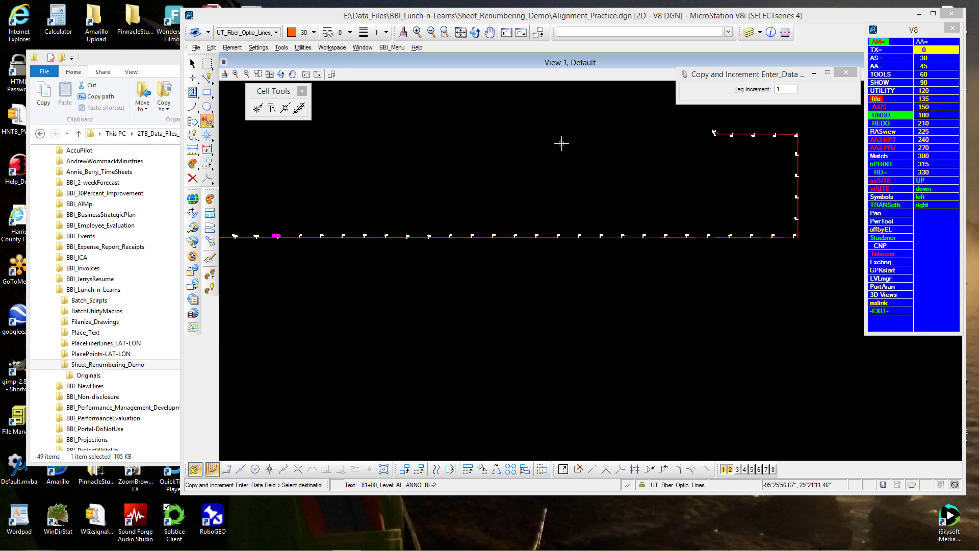
type("DI=100,0|20")
key("Return")
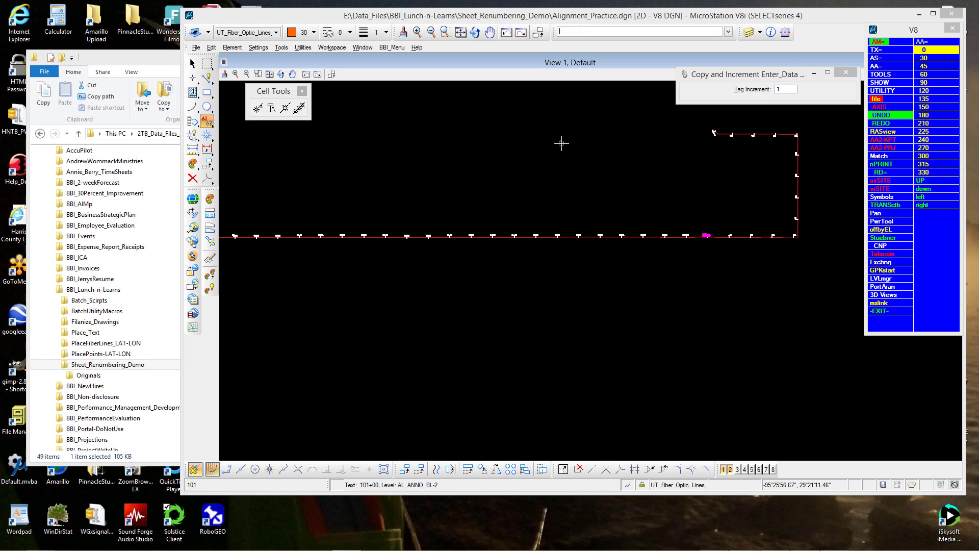
type("DI=100,0|20")
key("Return")
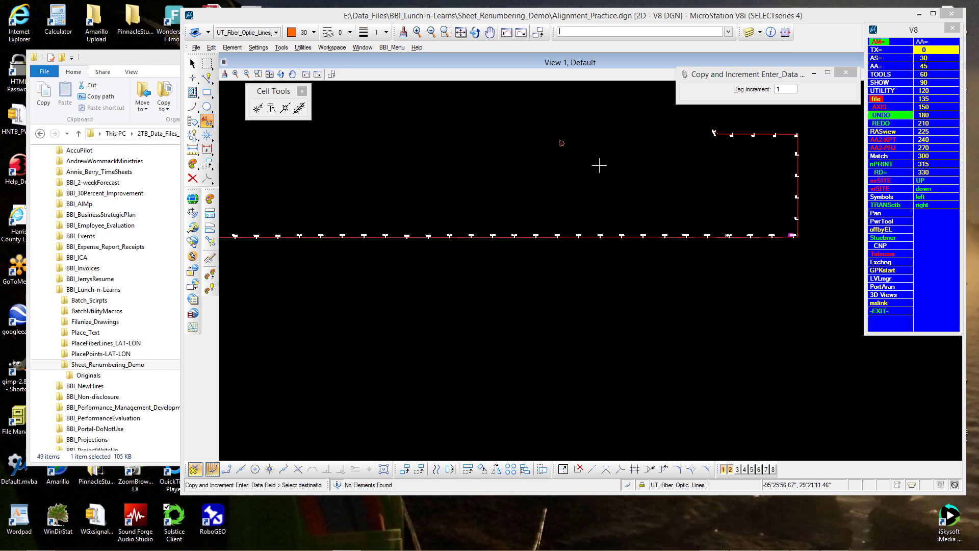
scroll(809, 239, "up", 3)
scroll(739, 231, "up", 3)
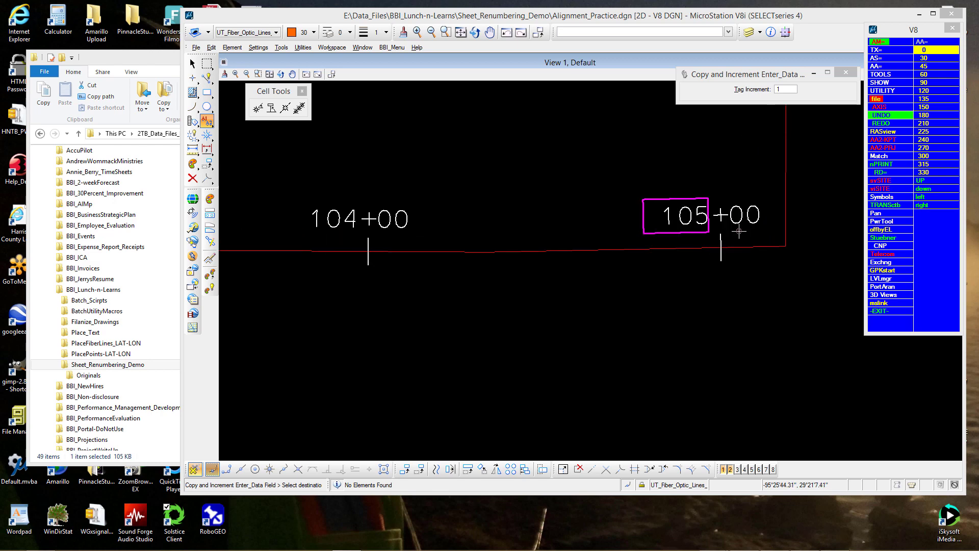
right_click(750, 277)
Step: Break the alignment line at the 105+00 tick before the corner and extend its cut end to the tick with Trim To Element
mouse_move(760, 296)
middle_mouse_down()
mouse_move(730, 322)
mouse_move(586, 335)
middle_mouse_up()
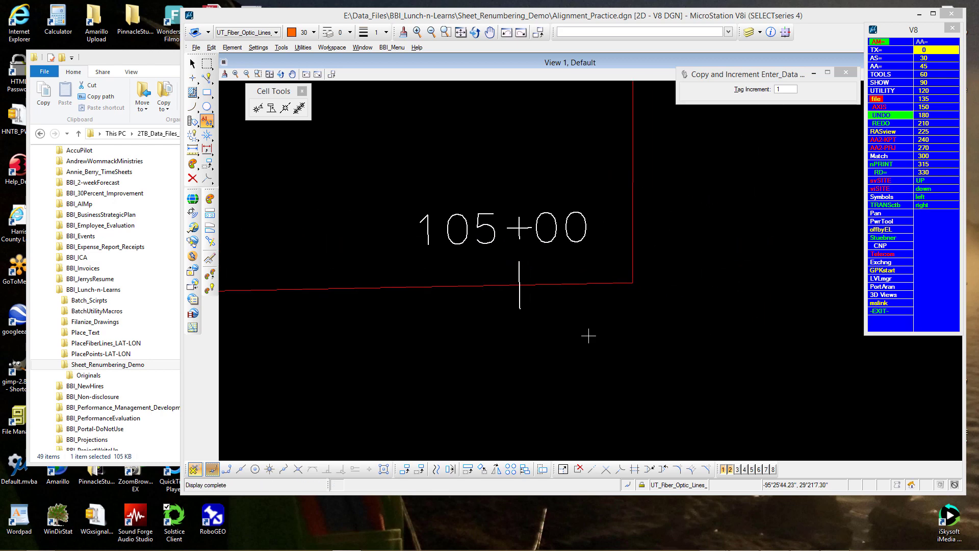
left_click(578, 469)
left_click(543, 284)
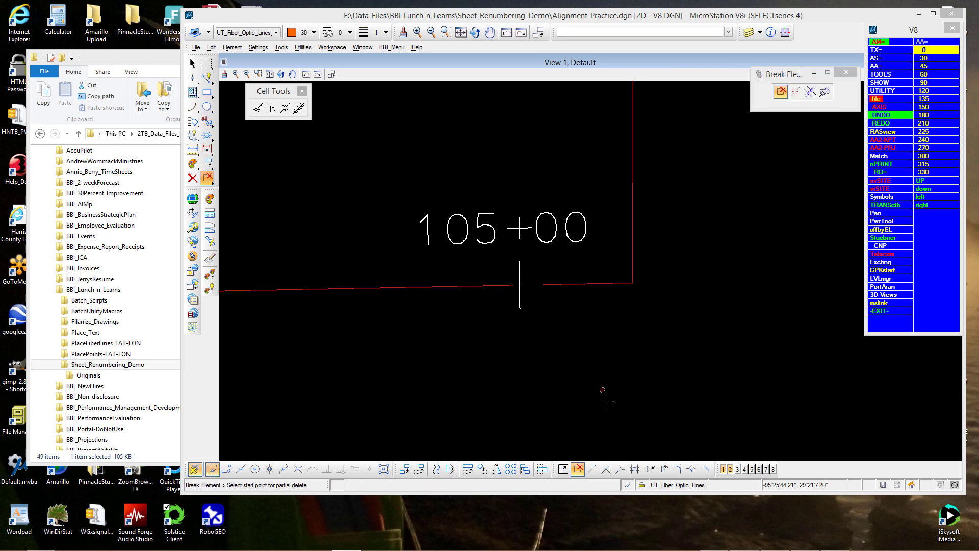
left_click(621, 470)
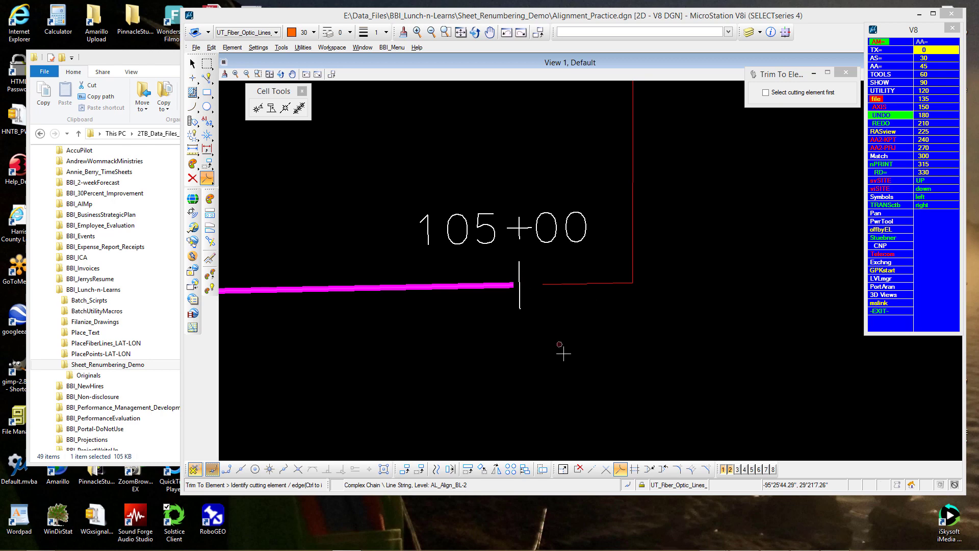
left_click(520, 281)
left_click(553, 343)
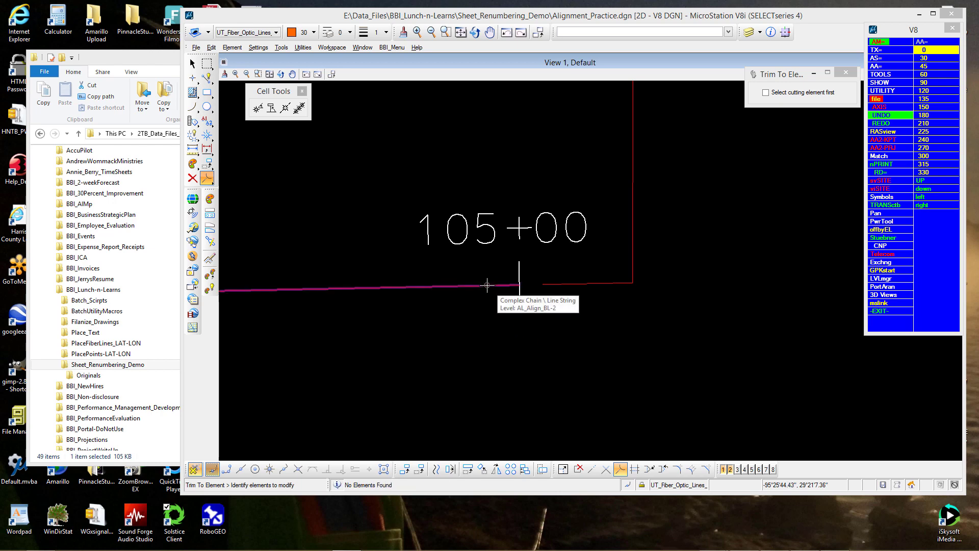
Step: Measure the length of the alignment up to 105+00, and undo the trim and the break
left_click(194, 152)
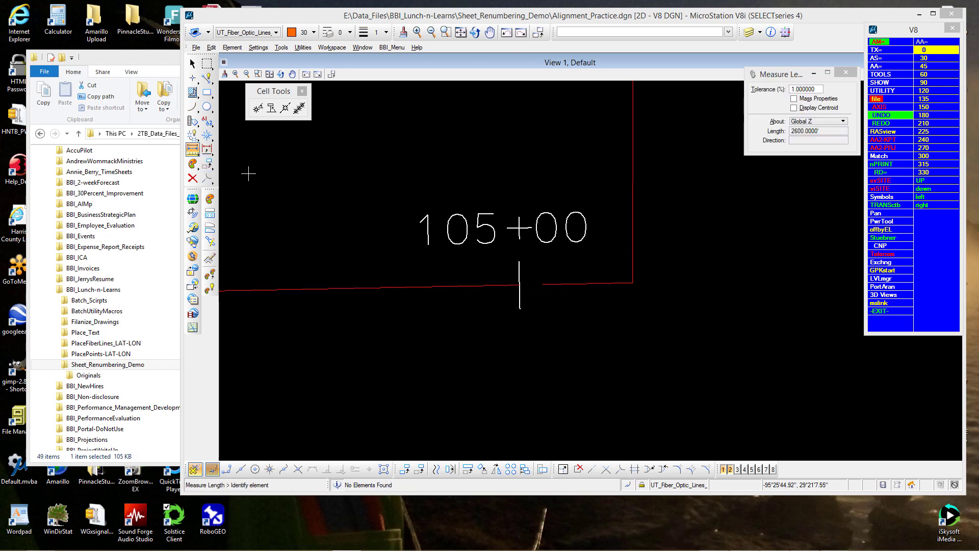
left_click(379, 284)
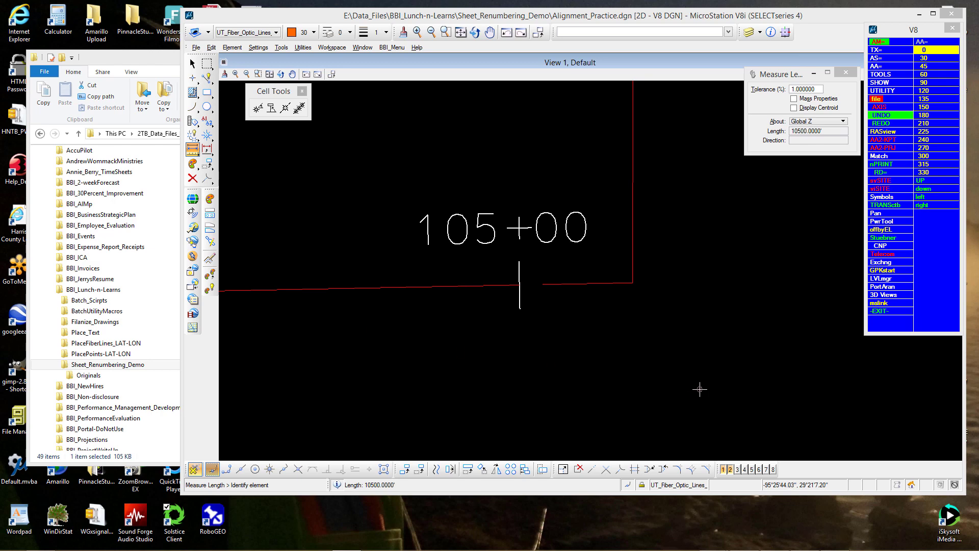
left_click(886, 117)
left_click(886, 116)
Step: Copy and increment from station 105+00 to number the first label past the corner as 106
scroll(656, 271, "down", 8)
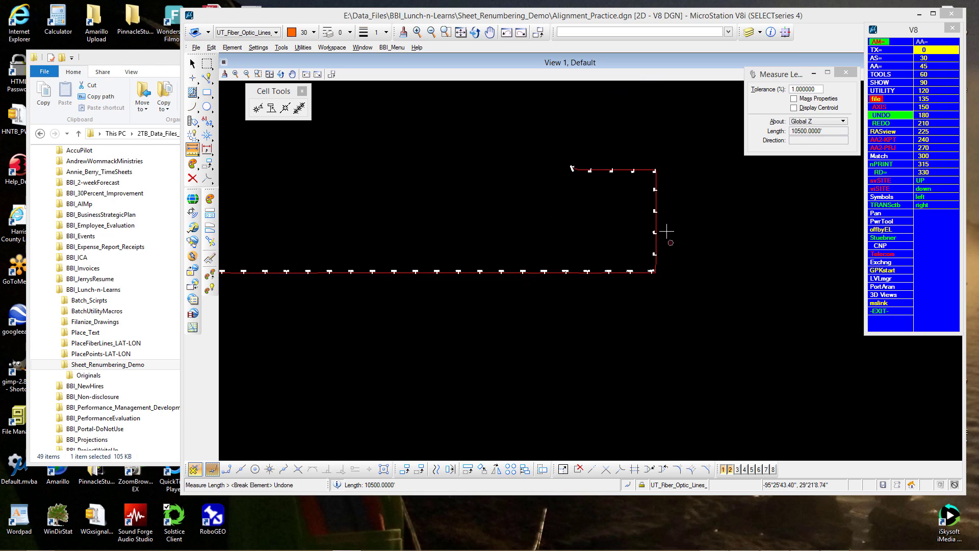
scroll(661, 204, "up", 3)
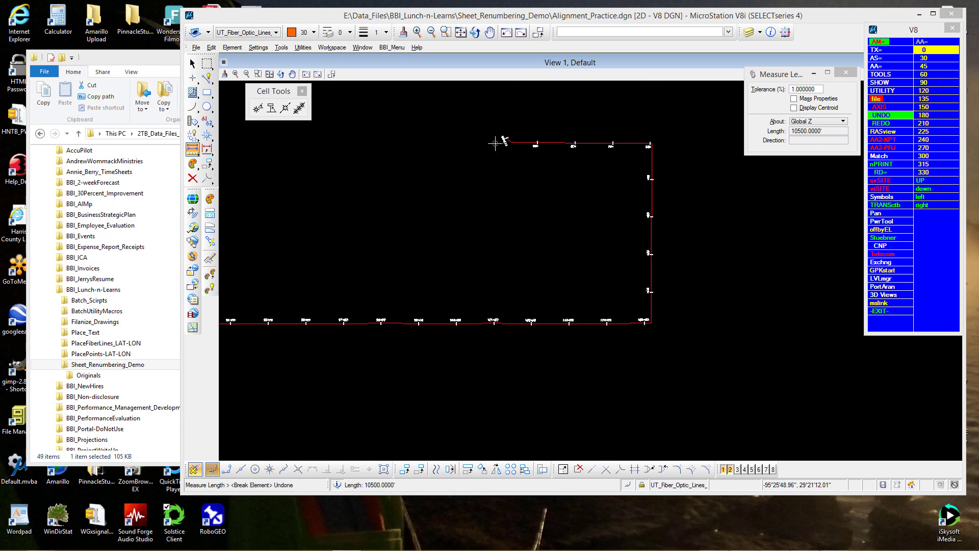
left_click(207, 121)
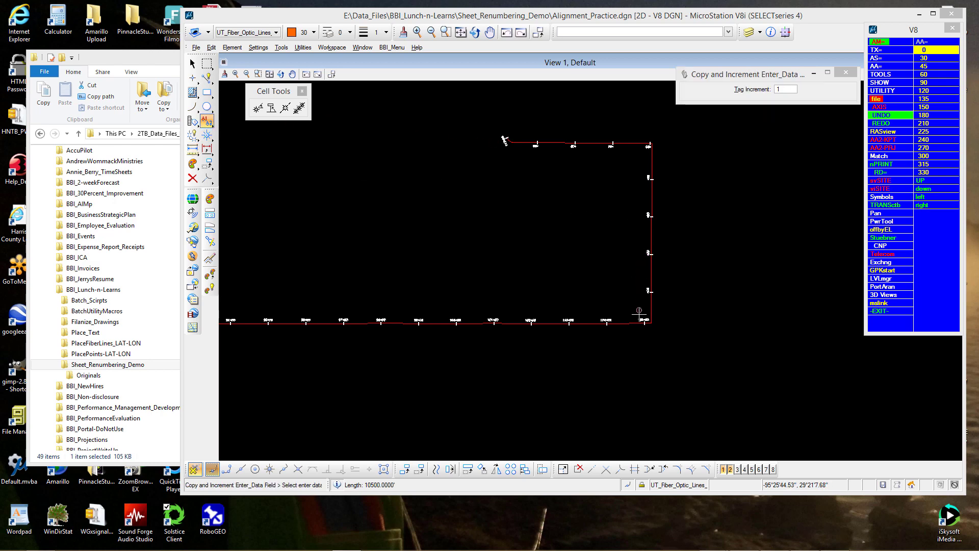
left_click(648, 293)
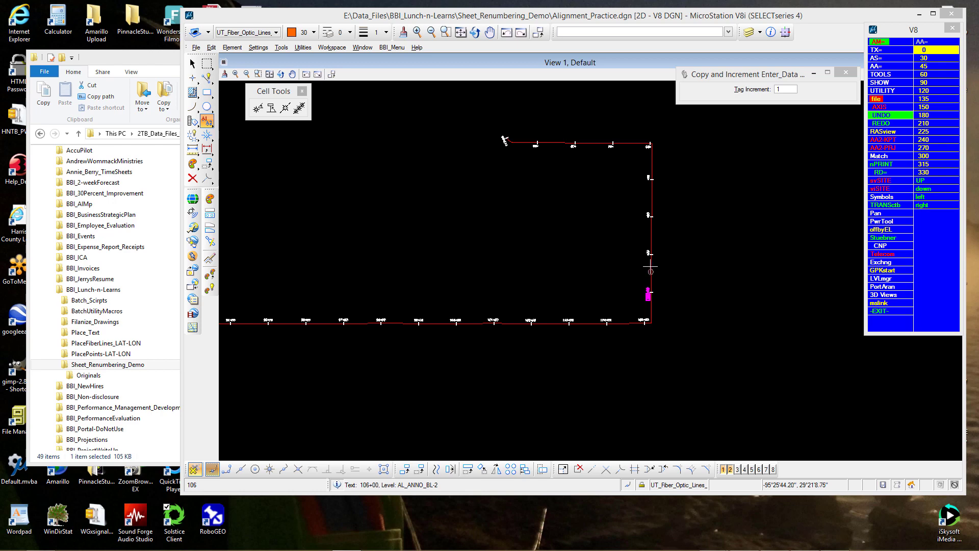
Step: Number the remaining station labels past the corner as 107 through 113 by copying and incrementing, up to the end of the alignment
left_click(647, 255)
left_click(650, 181)
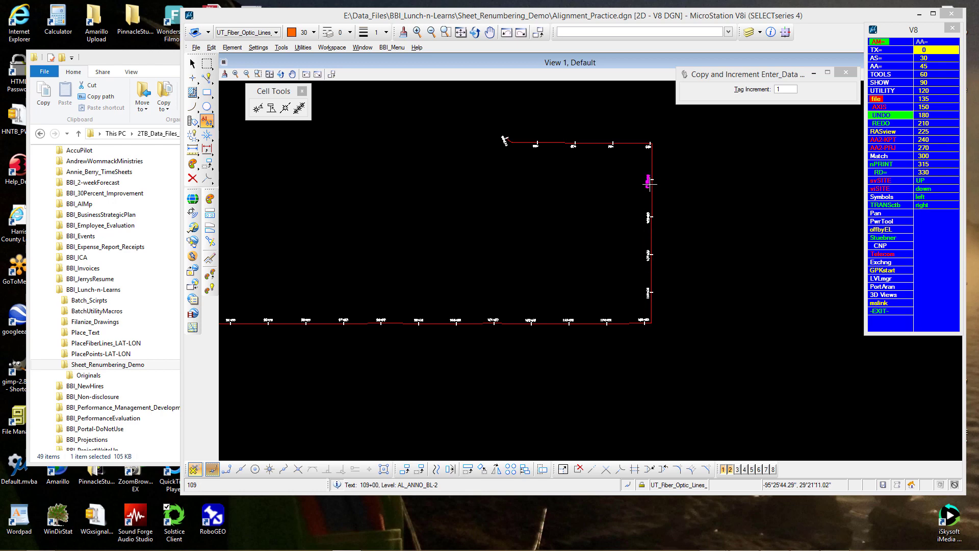
left_click(649, 147)
left_click(577, 147)
left_click(538, 147)
scroll(533, 155, "up", 2)
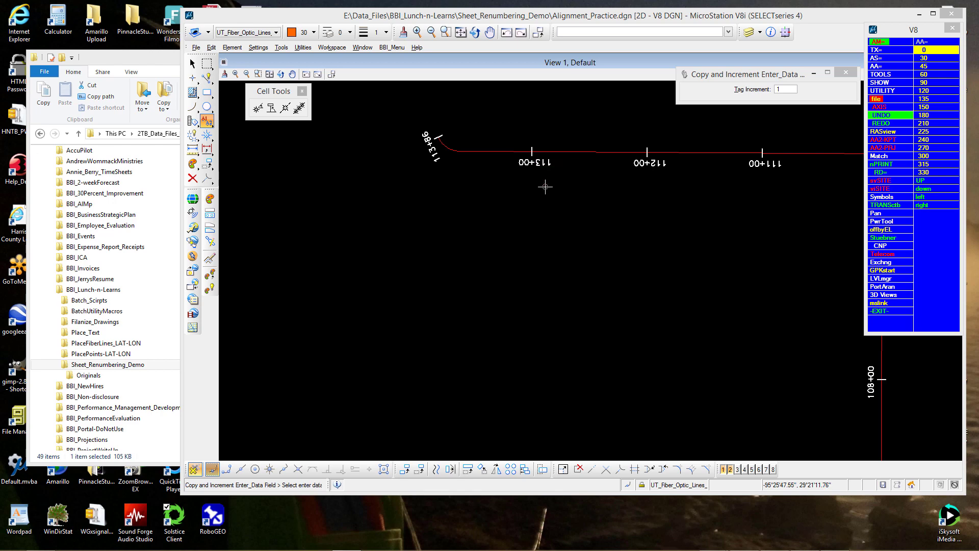
scroll(430, 139, "up", 2)
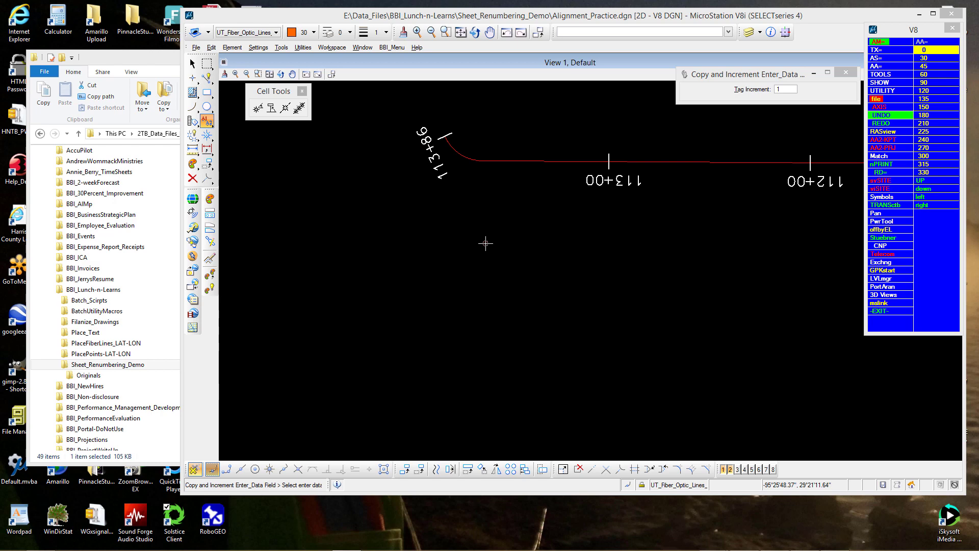
scroll(452, 229, "down", 3)
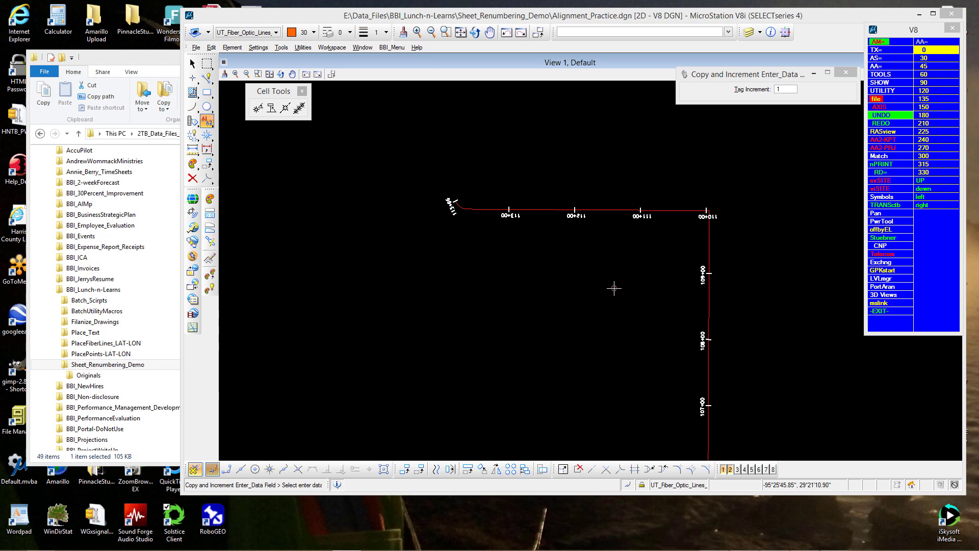
Step: Rotate the end-run station labels from 110+00 through 113+86 about their element centers, using an active angle of 180°
left_click(192, 64)
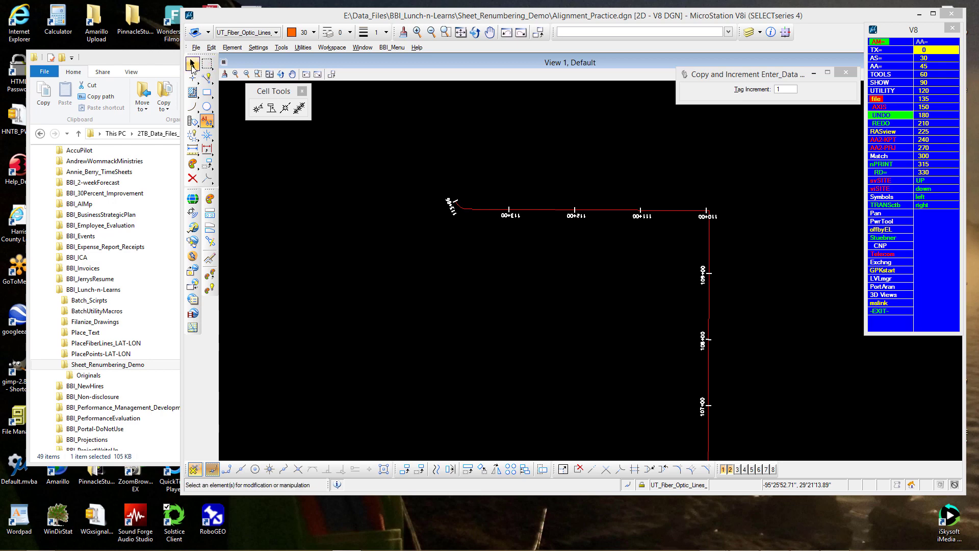
left_click_drag(374, 181, 737, 249)
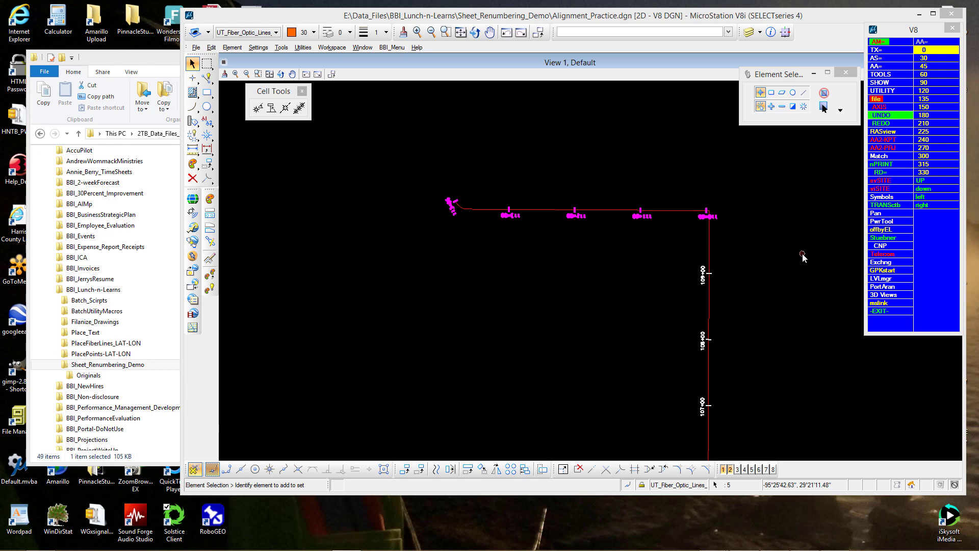
left_click(482, 470)
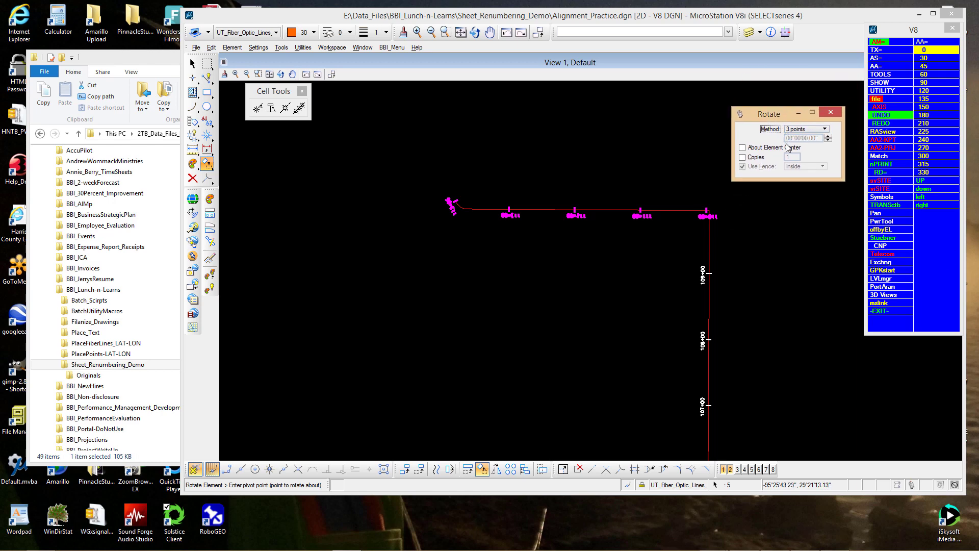
left_click(808, 129)
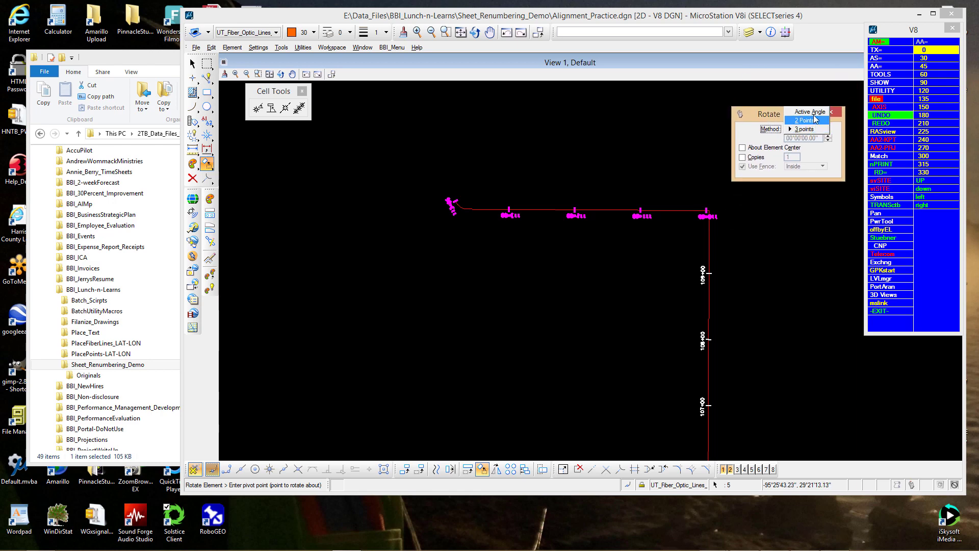
left_click(810, 111)
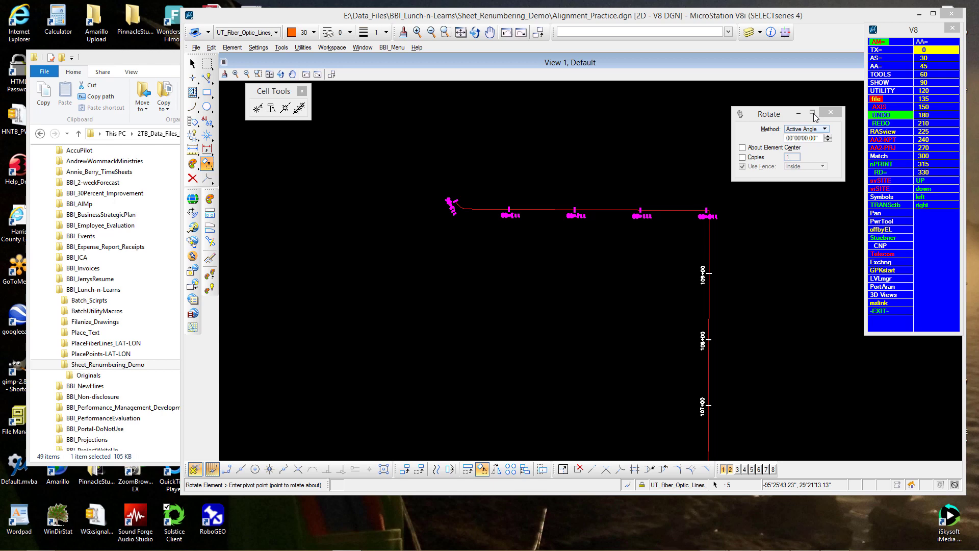
left_click(886, 66)
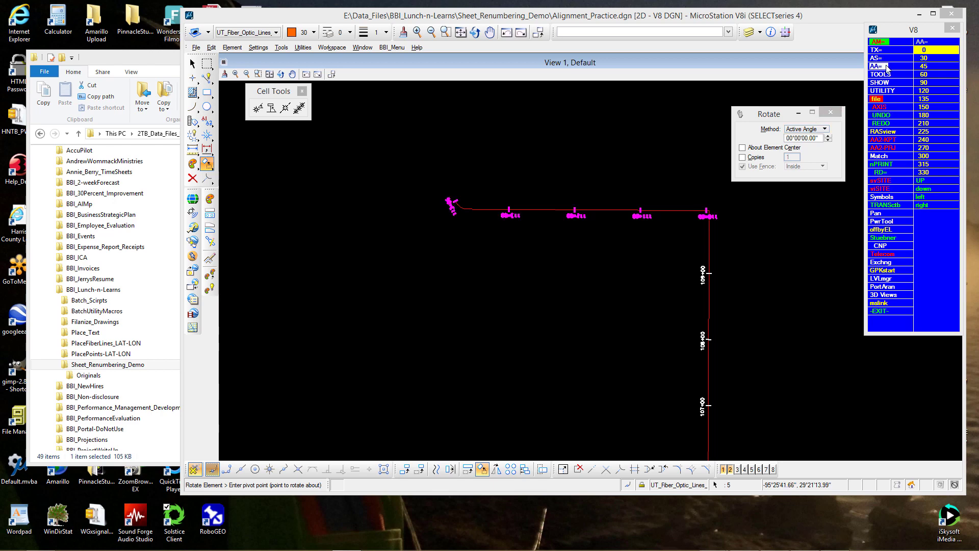
left_click(934, 117)
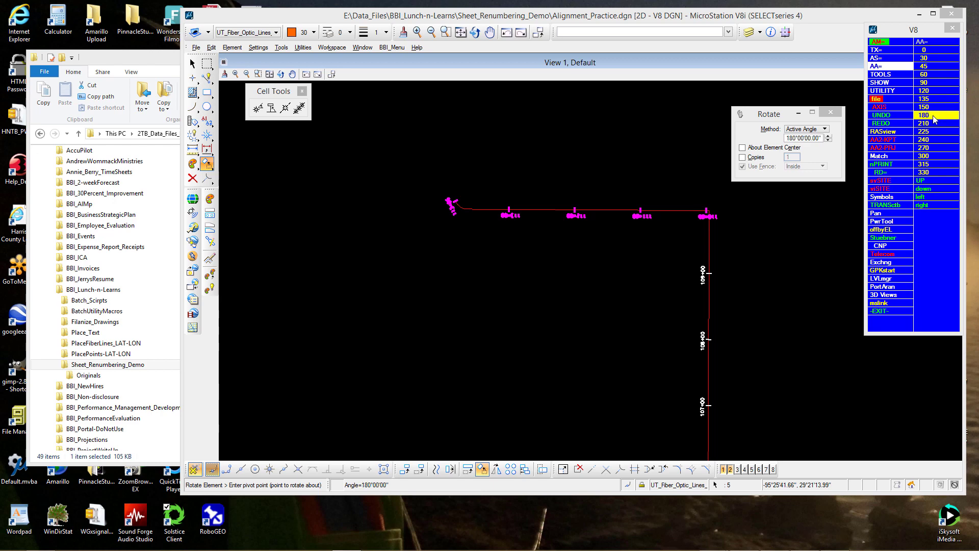
left_click(742, 147)
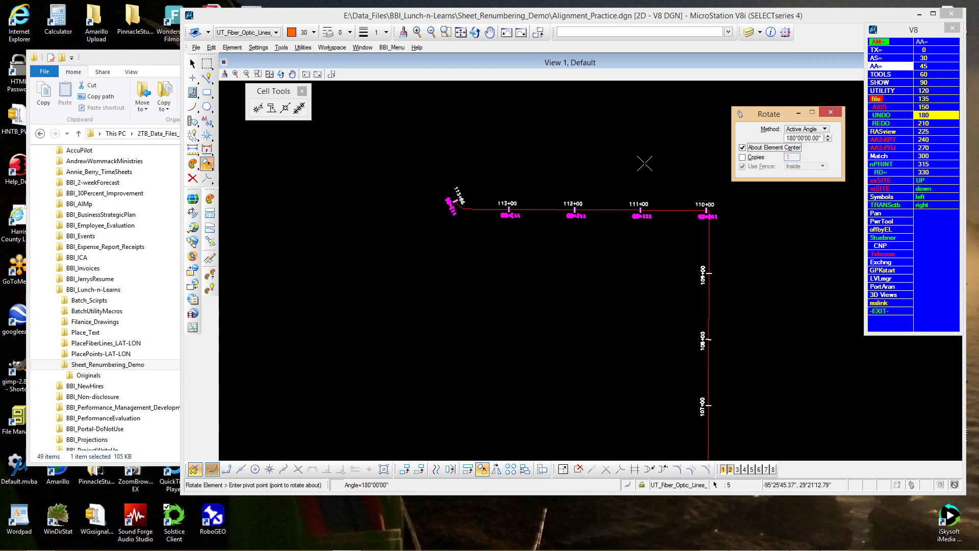
scroll(583, 209, "up", 5)
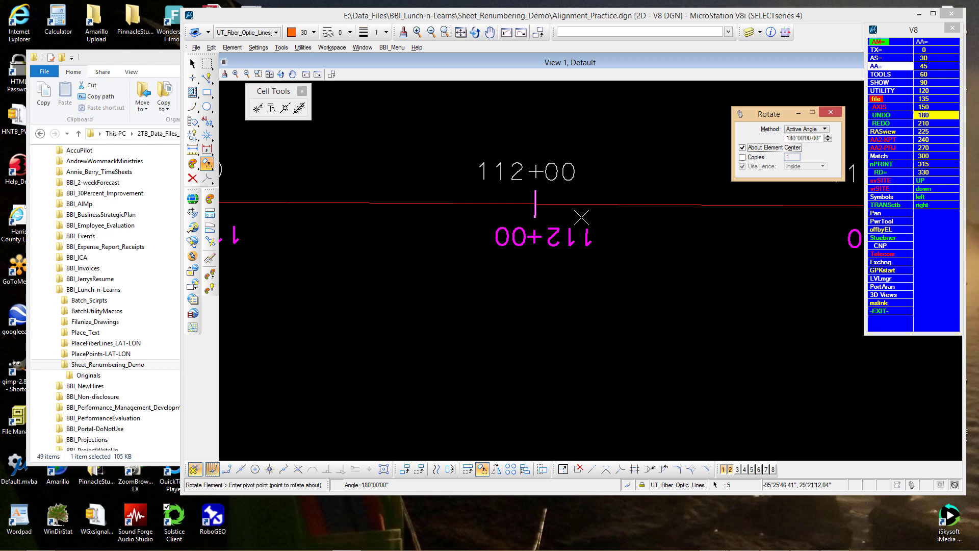
left_click(696, 263)
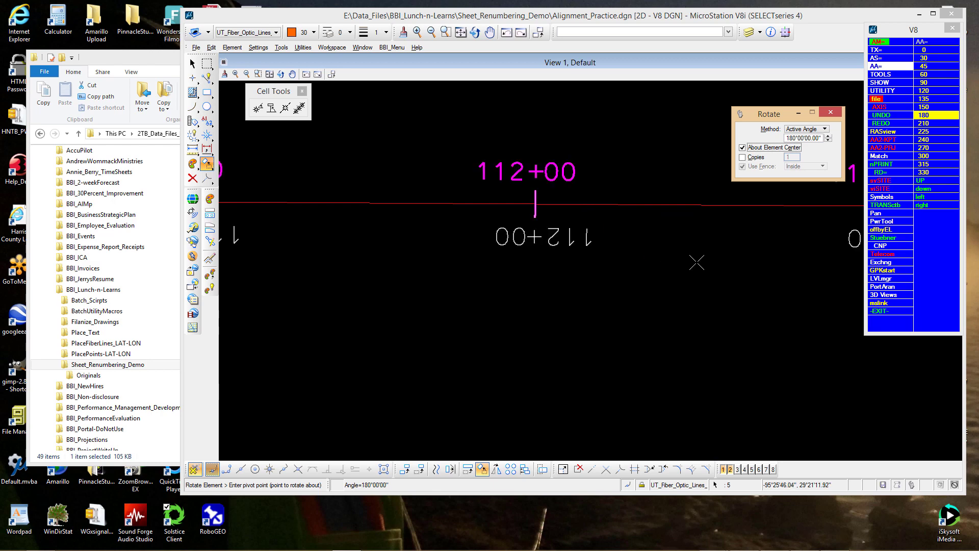
key("Escape")
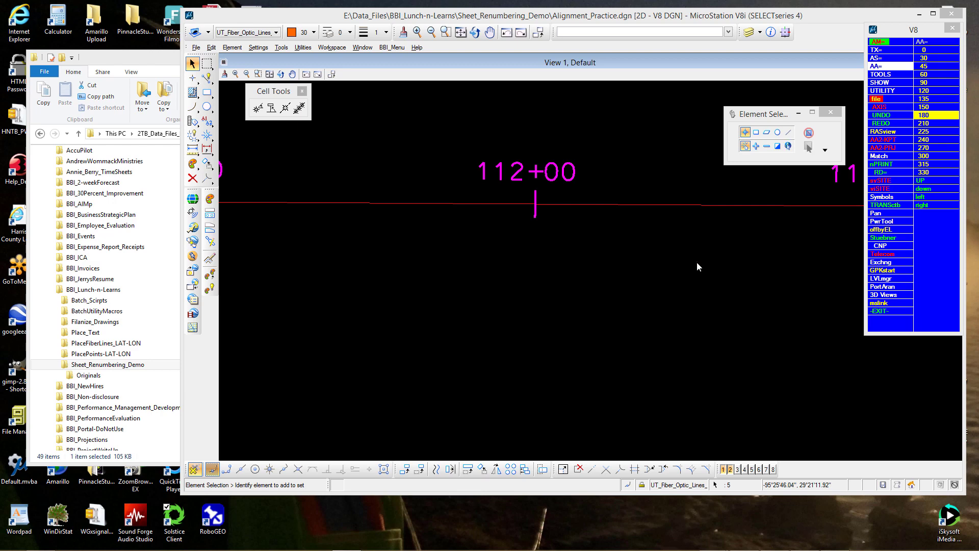
Step: Examine the orientation and numbering of the station labels at the alignment's end and along its beginning around 9+00
scroll(696, 263, "down", 2)
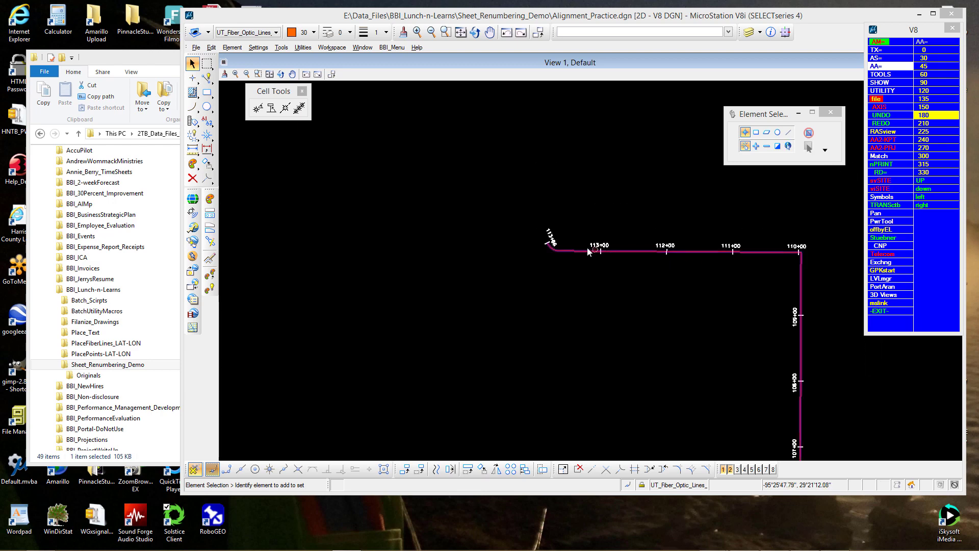
scroll(558, 297, "up", 3)
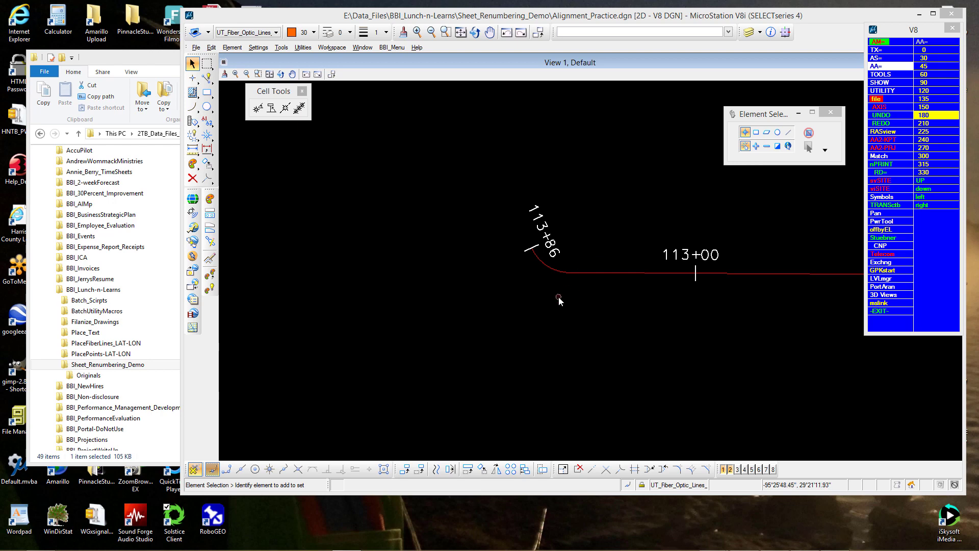
scroll(559, 298, "down", 2)
scroll(561, 297, "down", 1)
scroll(657, 315, "up", 1)
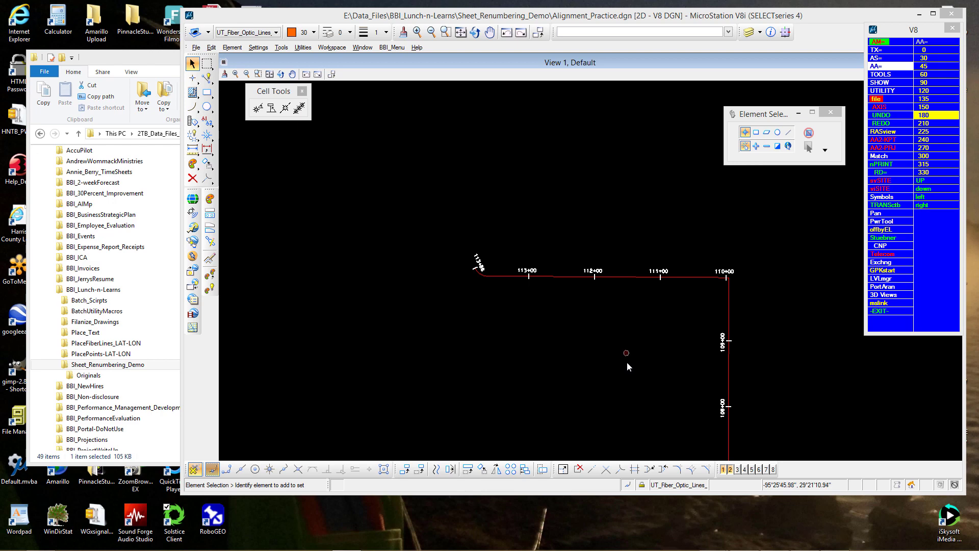
mouse_move(627, 360)
middle_mouse_down()
mouse_move(587, 200)
mouse_move(567, 252)
middle_mouse_up()
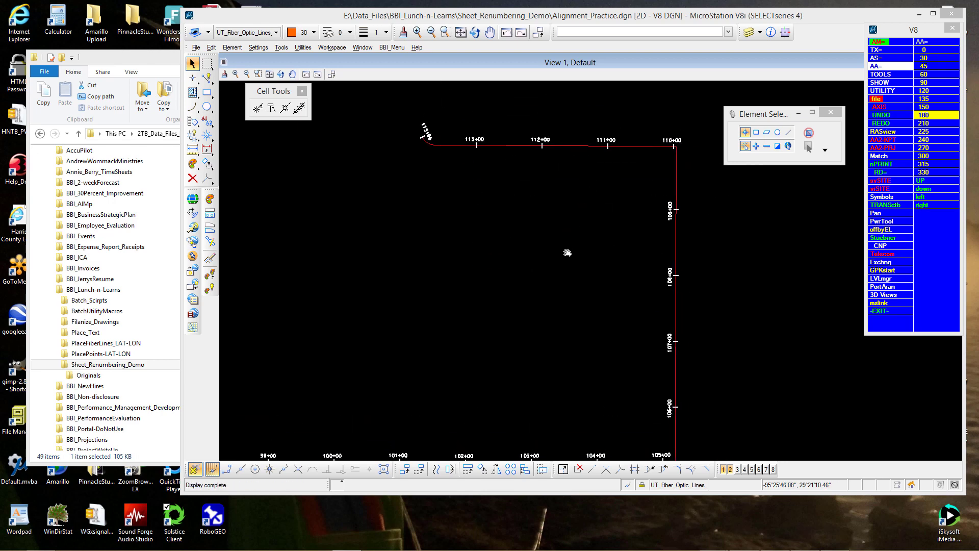
mouse_move(618, 550)
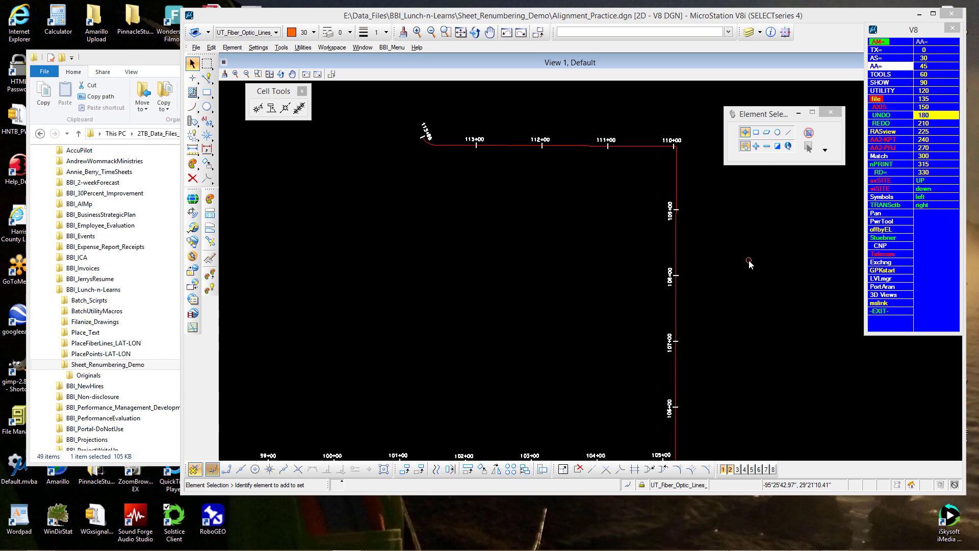
scroll(748, 261, "down", 5)
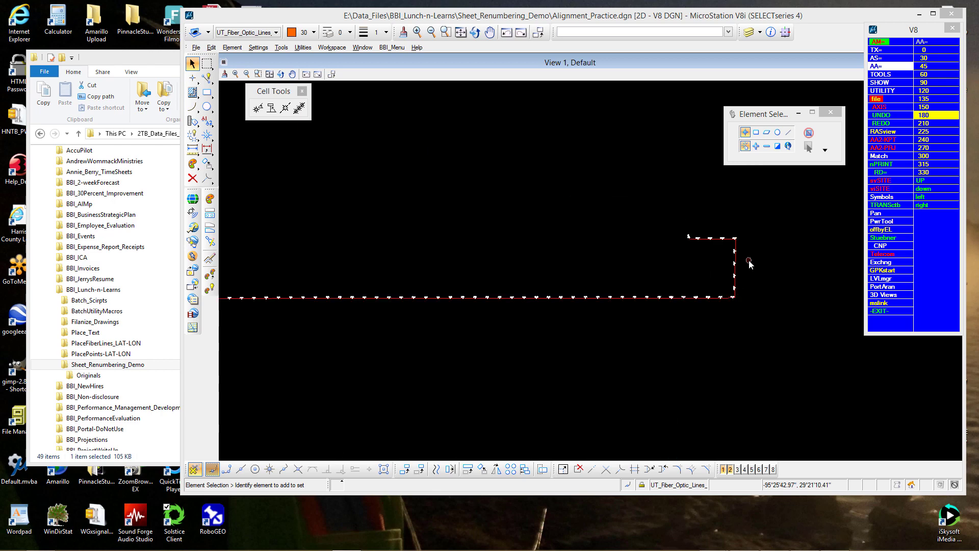
scroll(419, 271, "up", 6)
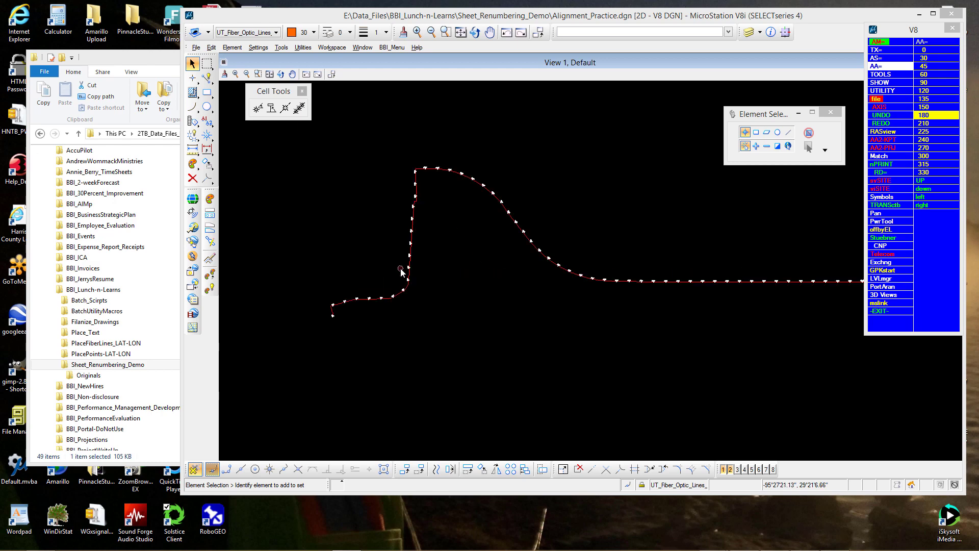
scroll(390, 273, "up", 5)
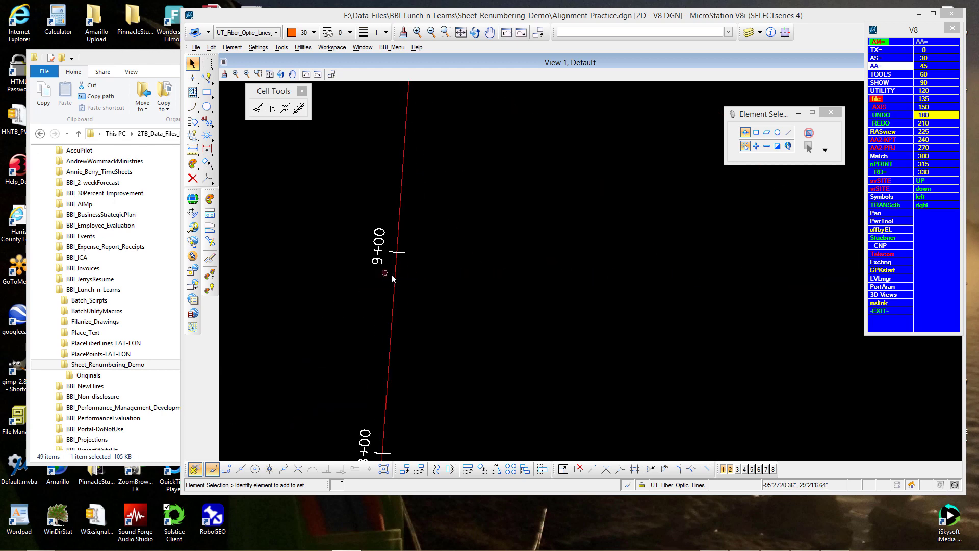
scroll(459, 279, "down", 5)
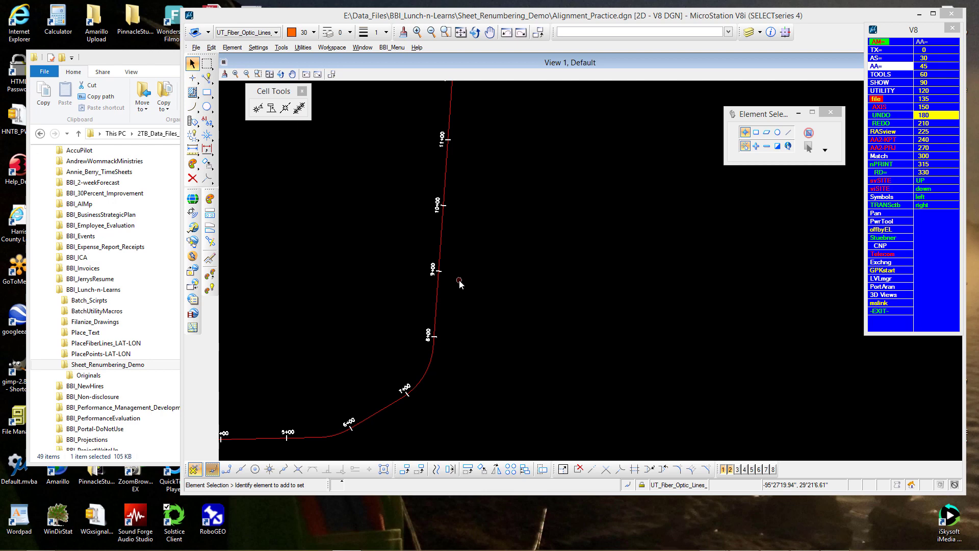
scroll(498, 265, "down", 4)
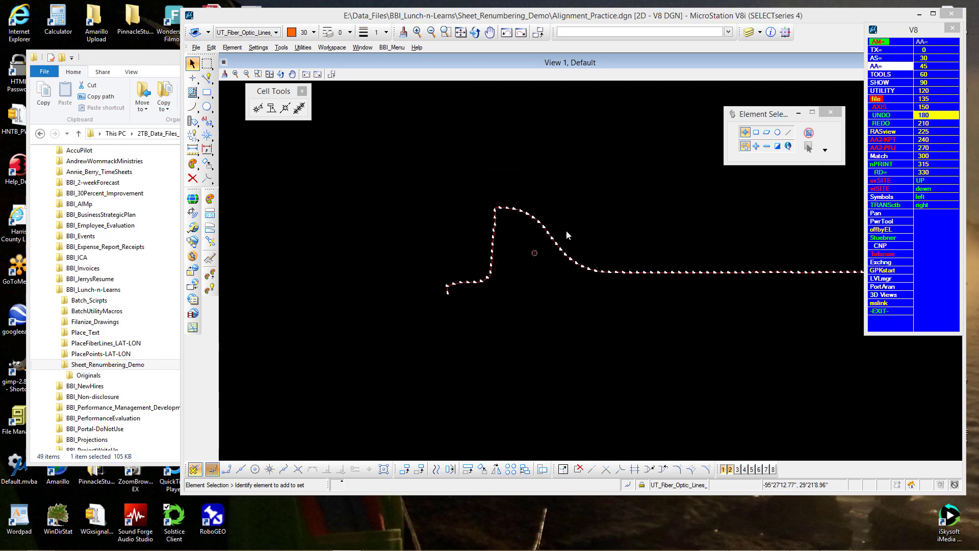
Step: Open the sheet file UTFO_PP_08.dgn from the Sheet_Renumbering_Demo folder to view its title block
left_click(196, 48)
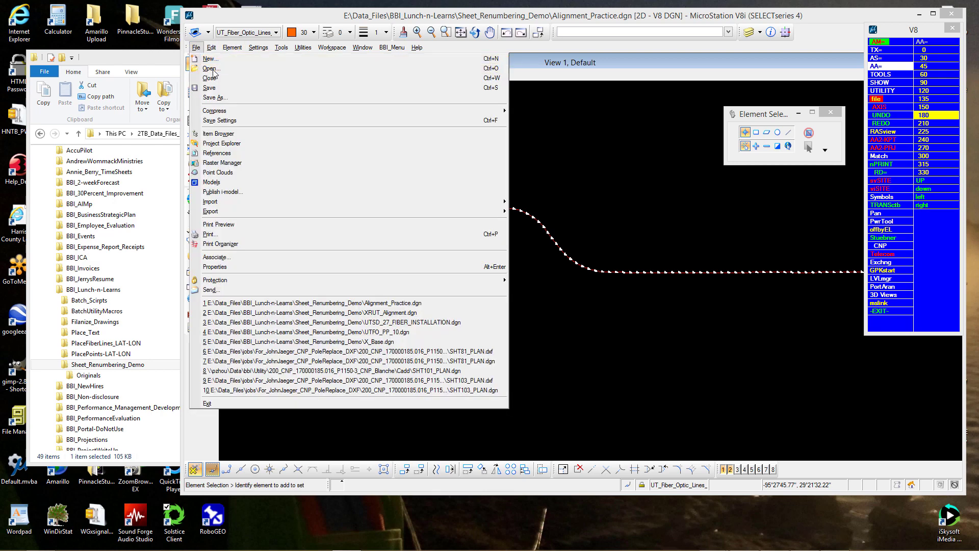
left_click(210, 68)
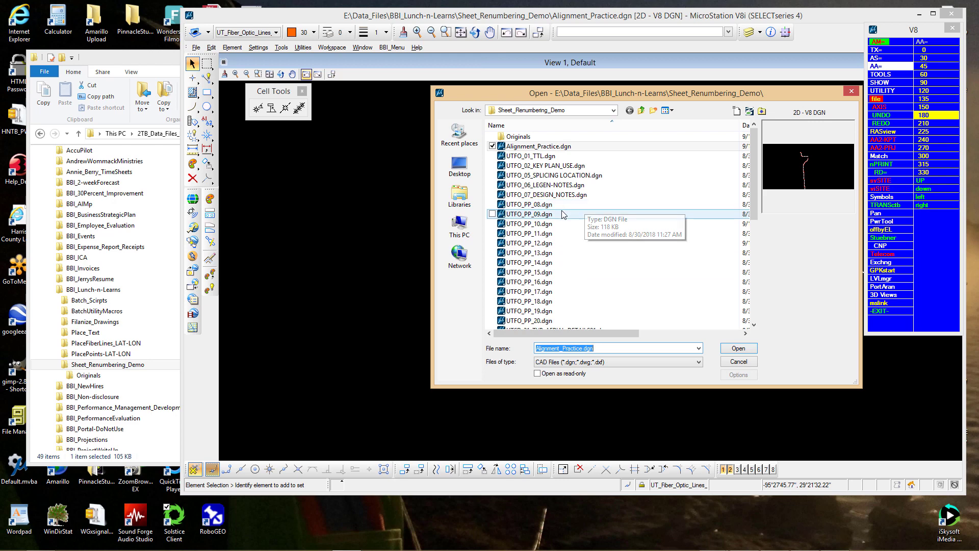
left_click(556, 205)
left_click(741, 349)
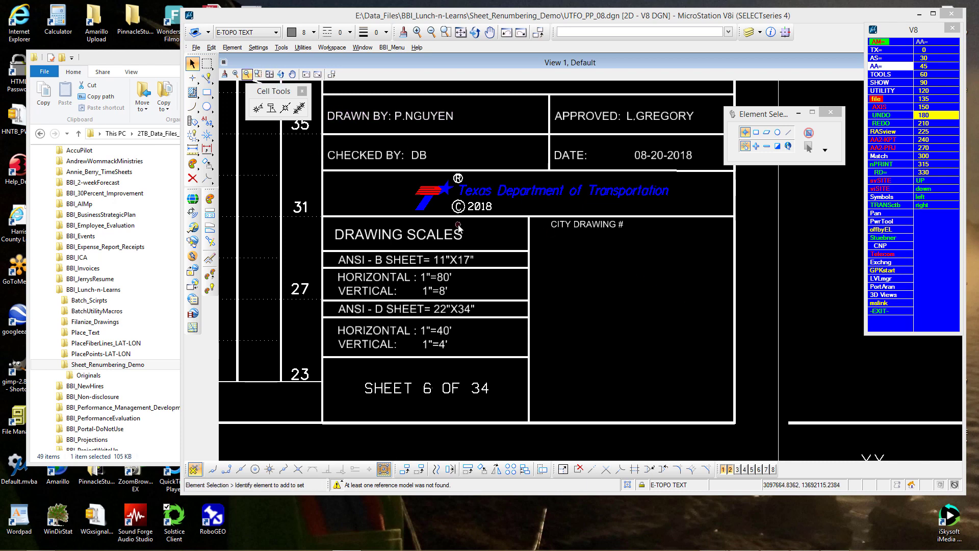
Step: Open the sheet file UTFO_PP_16.dgn to view the sheet number in its title block
left_click(196, 47)
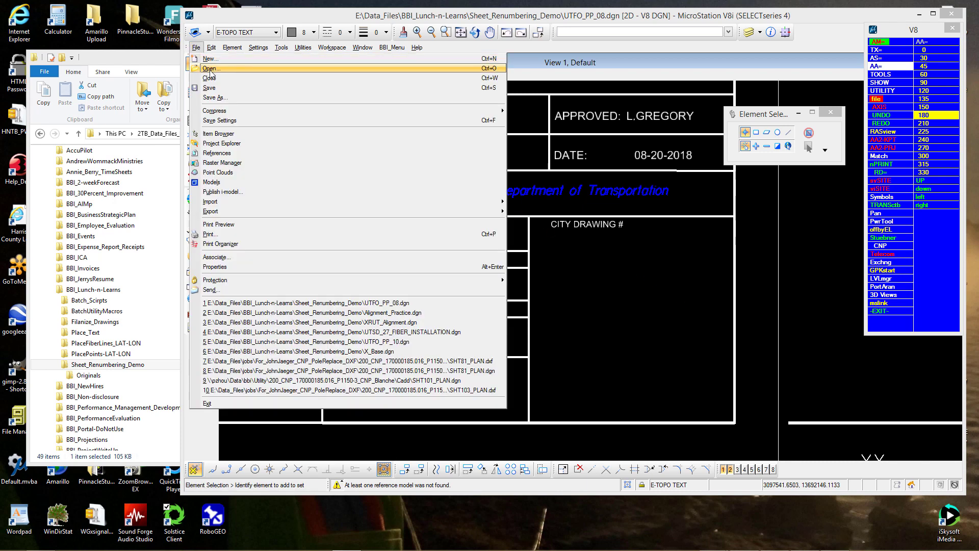
left_click(211, 69)
double_click(542, 283)
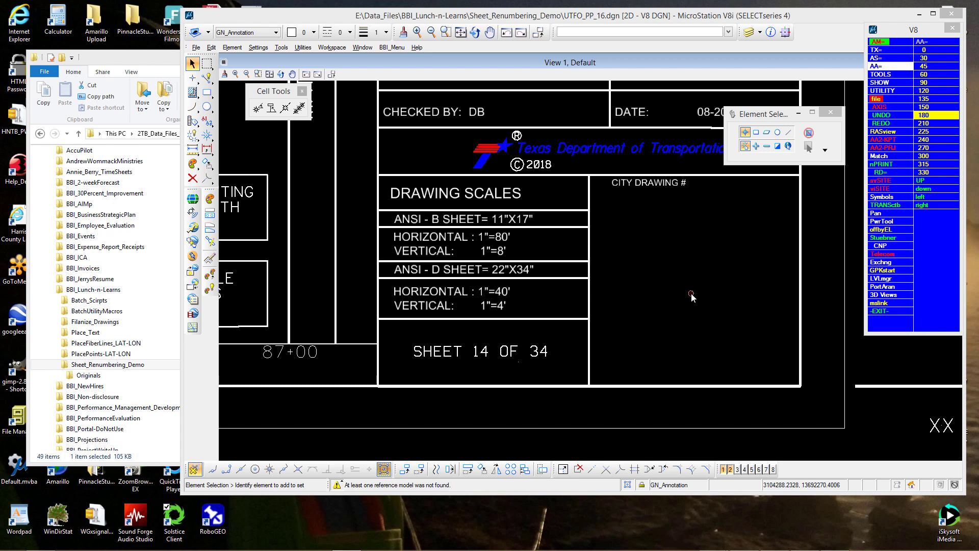
Step: Open the sheet file UTFO_PP_19.dgn and bring the title block's station range and sheet number into view
left_click(258, 74)
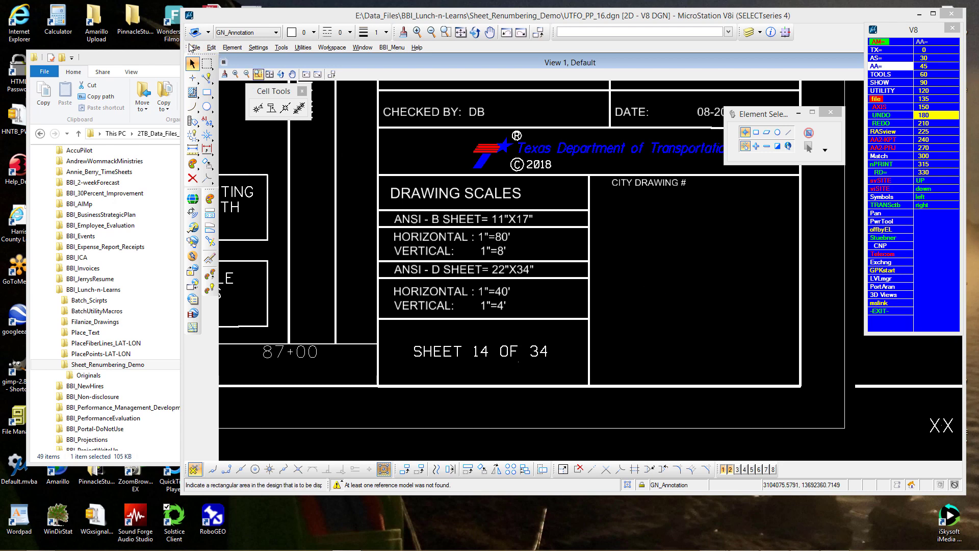
left_click(196, 48)
left_click(209, 70)
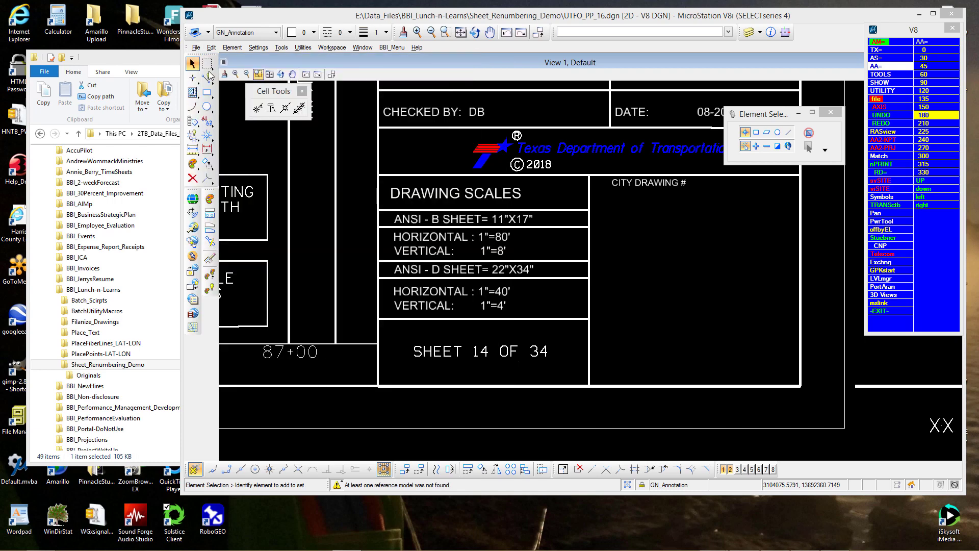
double_click(492, 310)
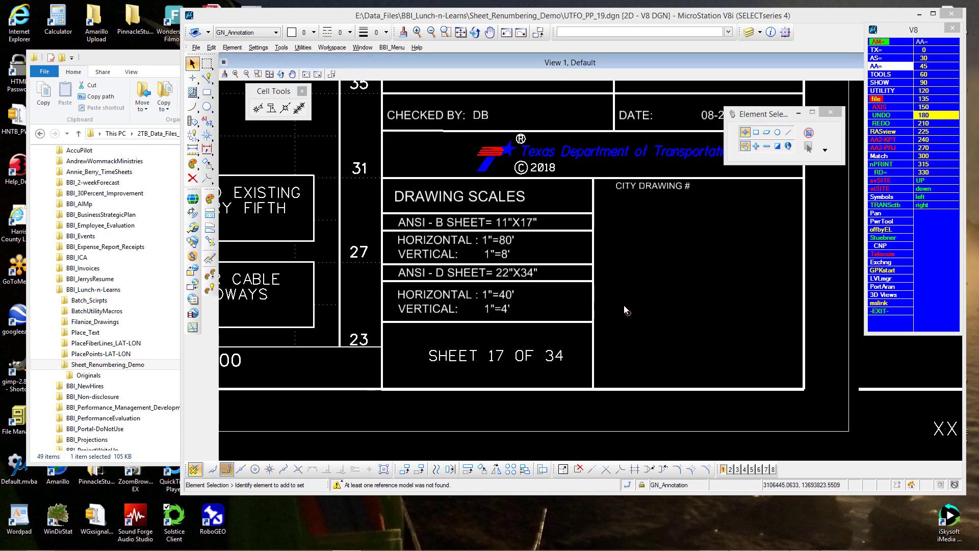
mouse_move(645, 258)
middle_mouse_down()
mouse_move(619, 291)
mouse_move(605, 337)
middle_mouse_up()
scroll(621, 295, "down", 2)
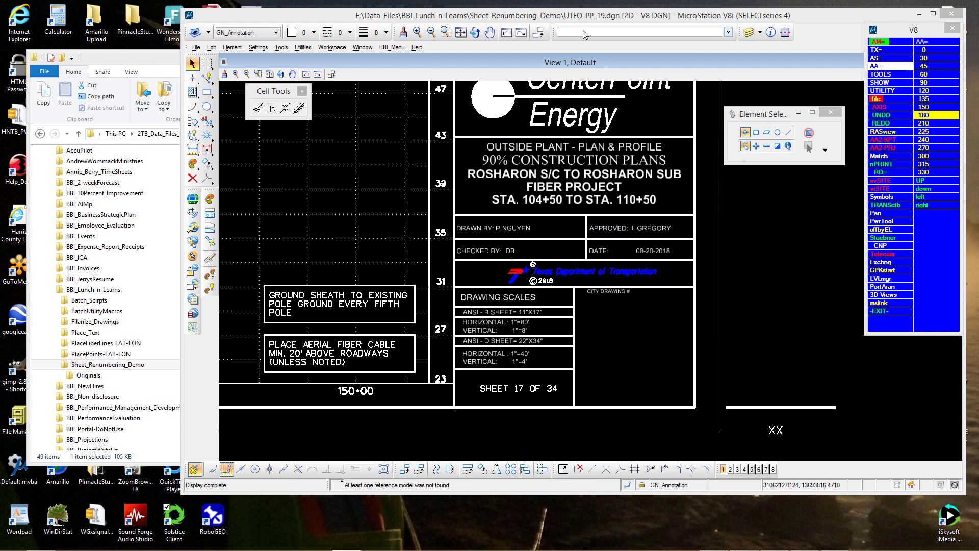
mouse_move(589, 176)
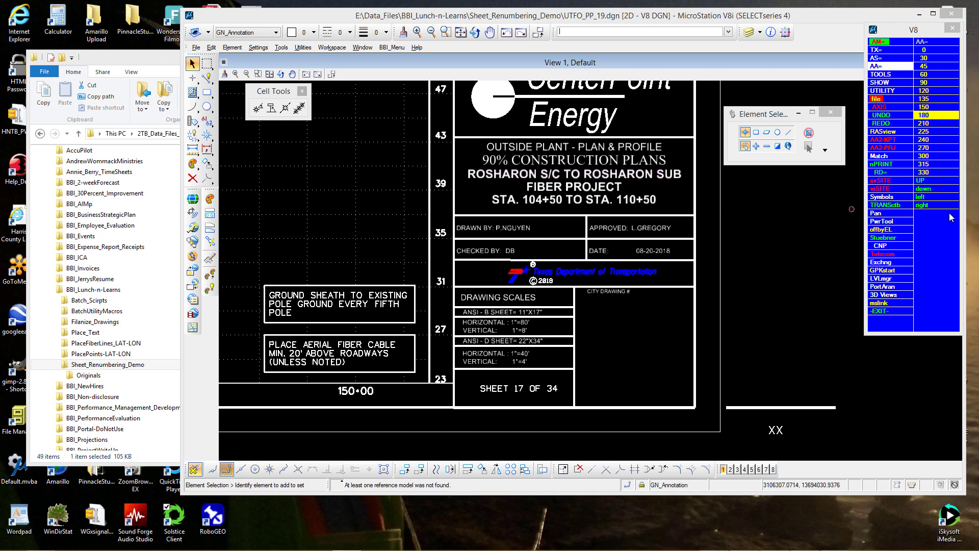
Step: Toggle the Axis lock on and back off to demonstrate the lock setting
type("OC")
key("BackSpace")
key("BackSpace")
key("BackSpace")
key("BackSpace")
left_click(887, 107)
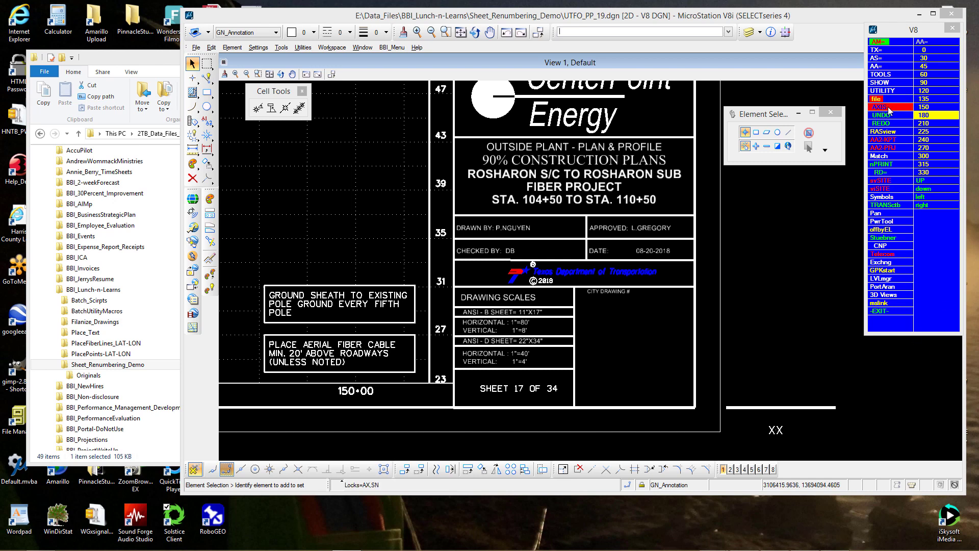
left_click(887, 107)
left_click(881, 107)
left_click(881, 110)
Step: Turn the Graphic Group lock on and then off again
left_click(642, 484)
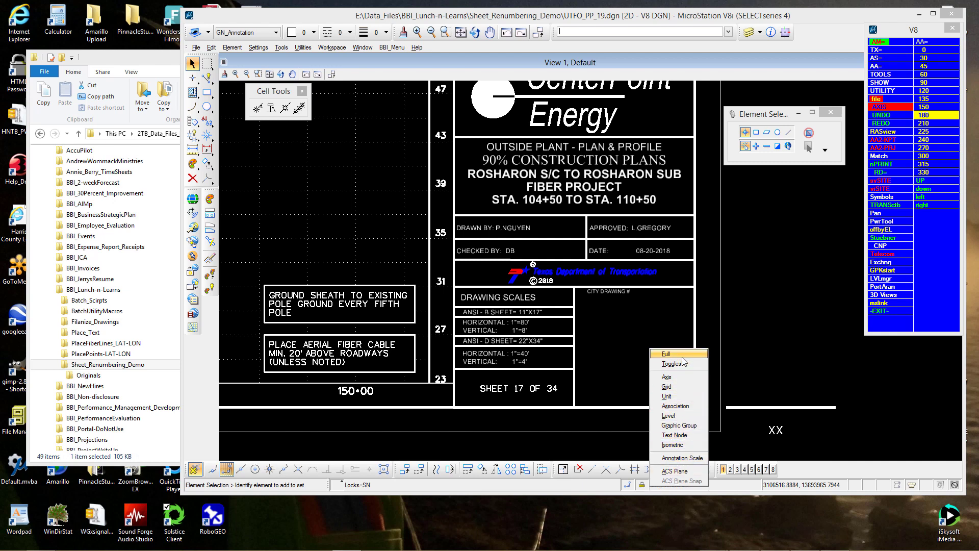
left_click(672, 425)
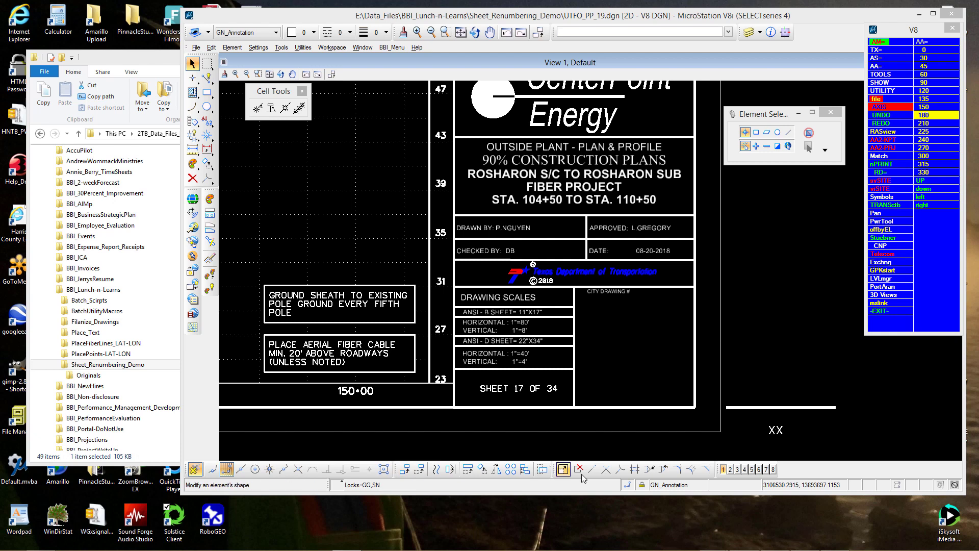
left_click(641, 485)
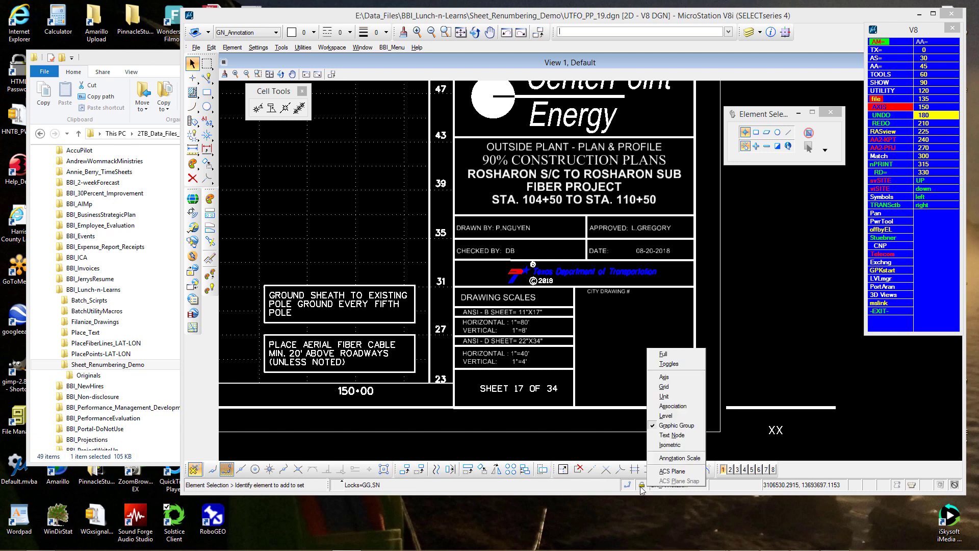
left_click(680, 426)
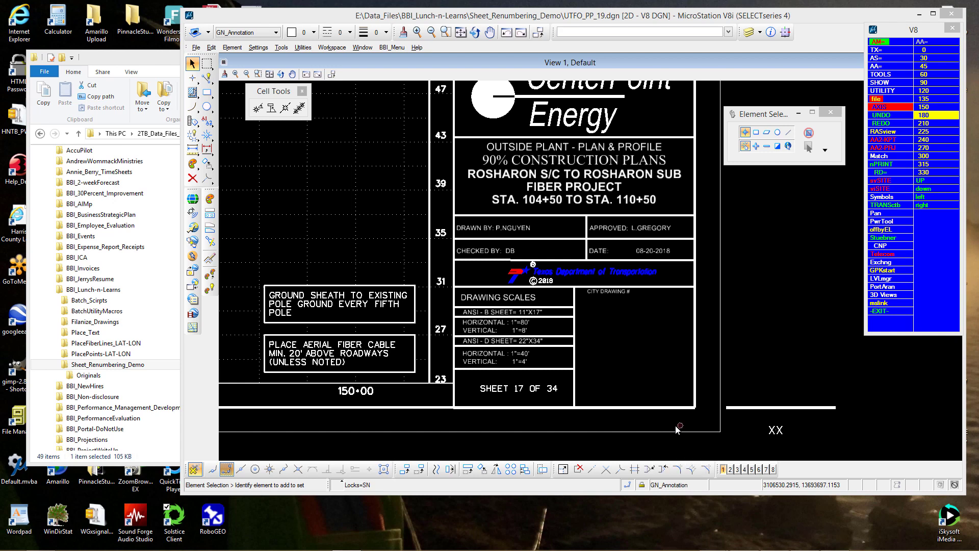
Step: Copy the "SHEET 17 OF 34" tag to just below the title block, then undo the copy
scroll(558, 391, "up", 2)
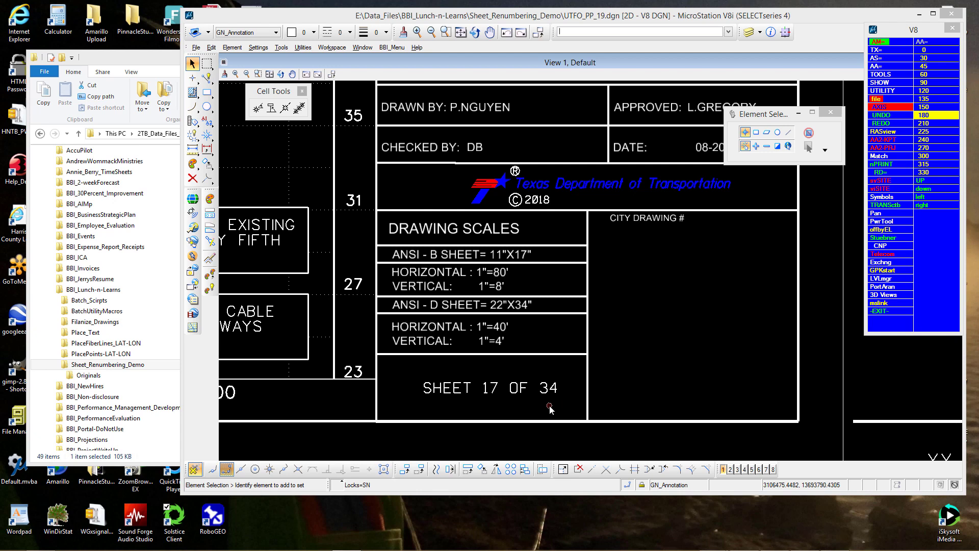
left_click(521, 395)
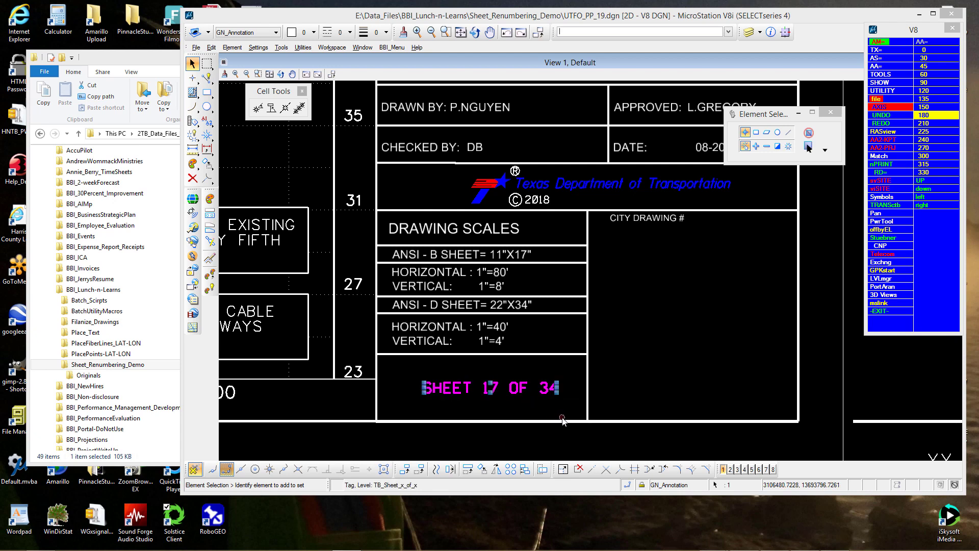
middle_click_drag(562, 417, 523, 368)
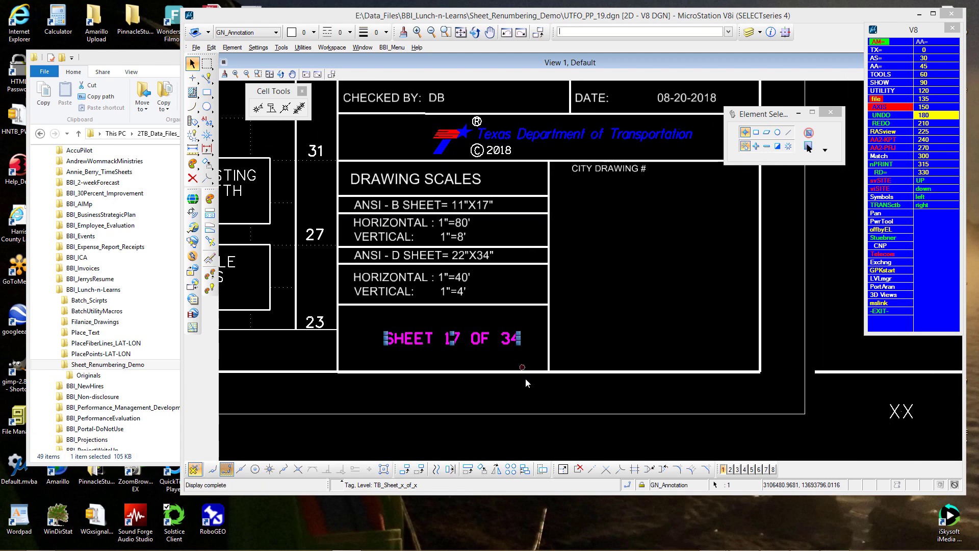
left_click(523, 405)
left_click(404, 469)
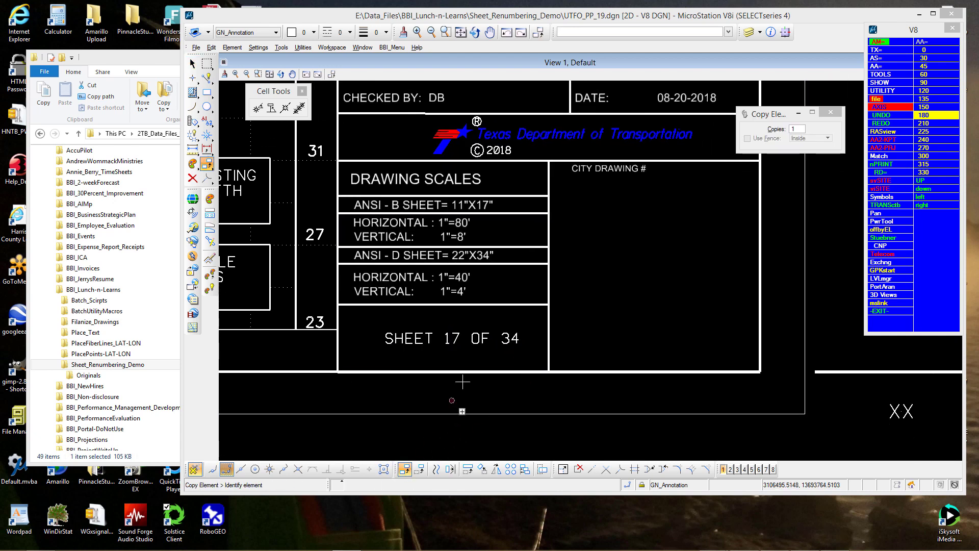
left_click(478, 346)
left_click(508, 405)
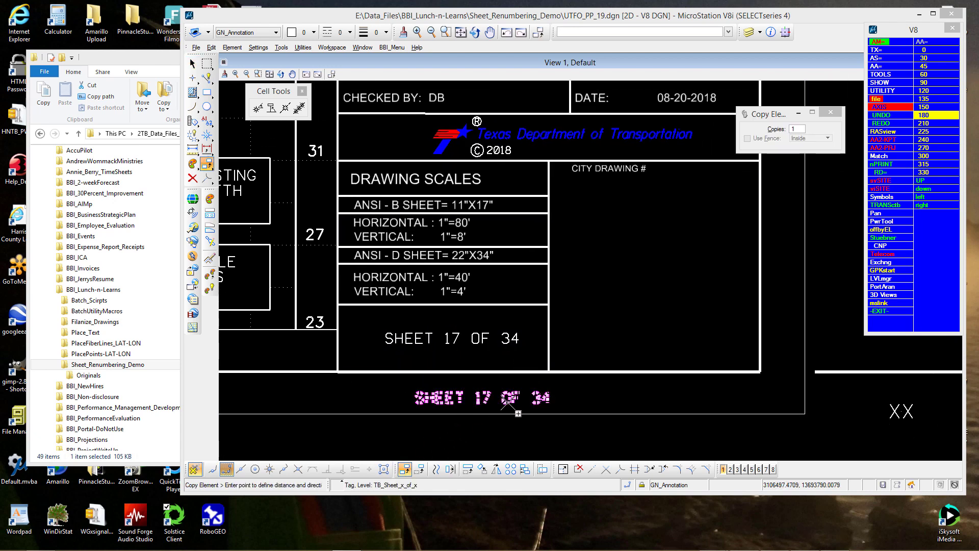
right_click(588, 393)
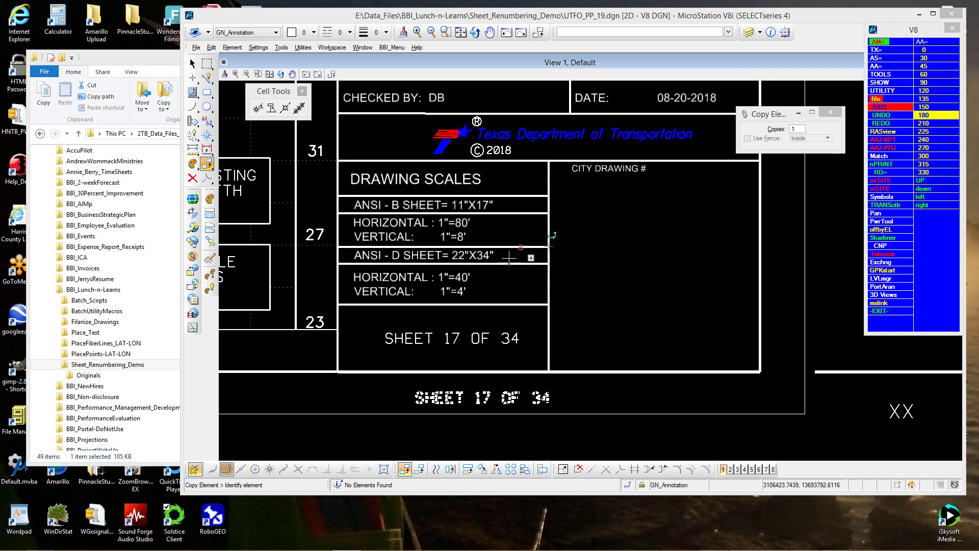
left_click(881, 115)
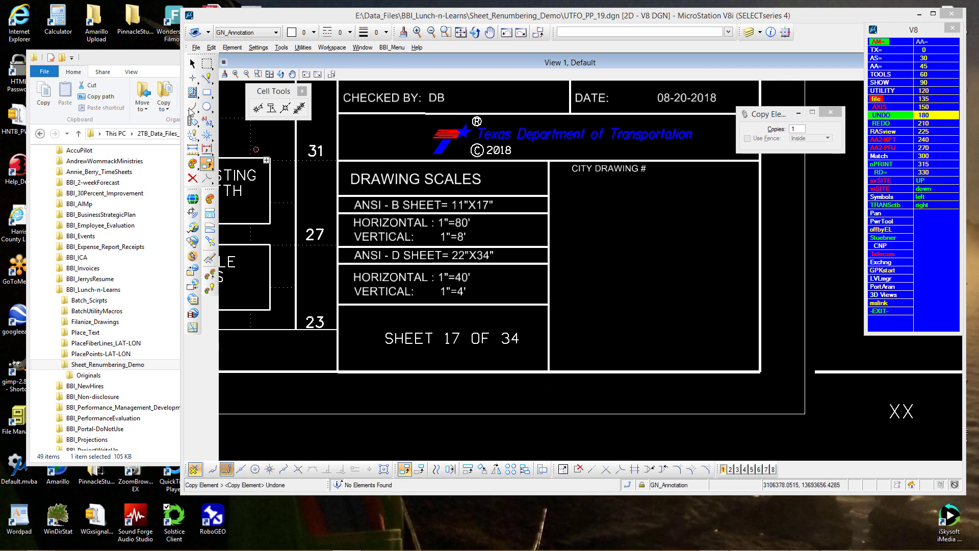
Step: Open Microstation Knowledge.txt from the Filanize_Drawings folder and place its window where the key-in list is readable
left_click(167, 60)
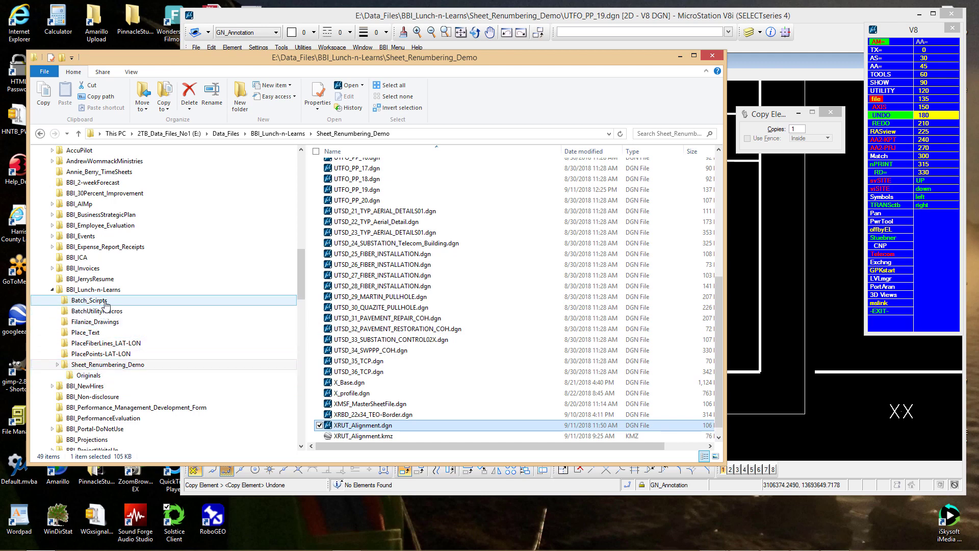
left_click(119, 324)
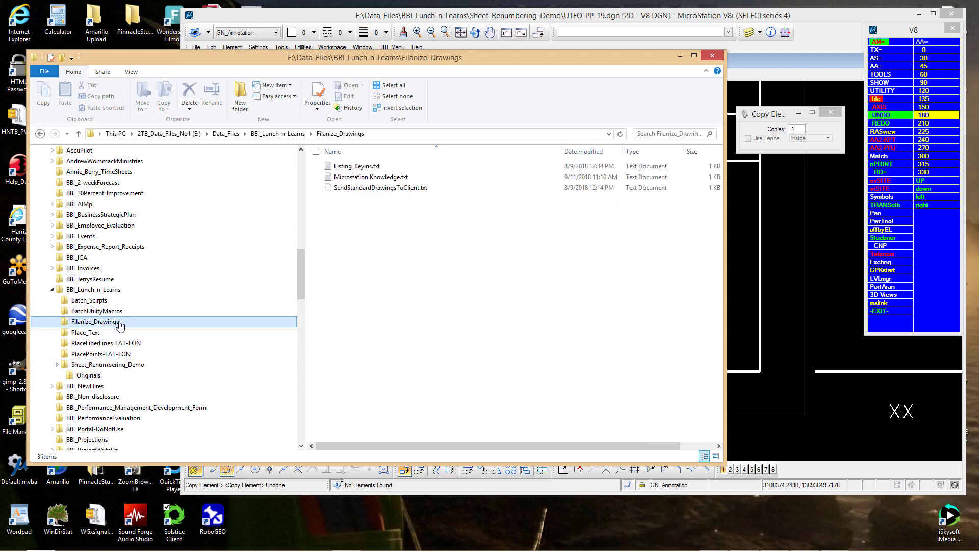
double_click(378, 182)
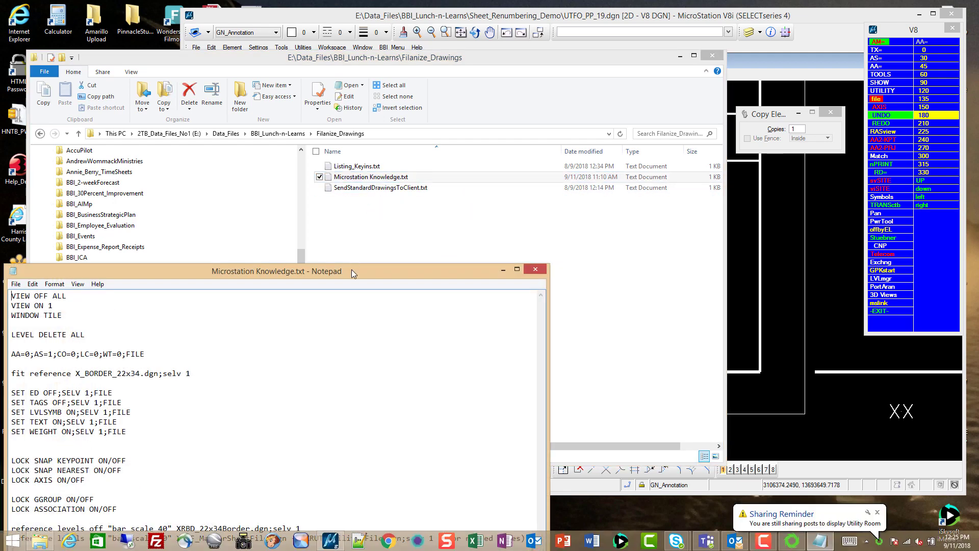
left_click_drag(351, 270, 365, 101)
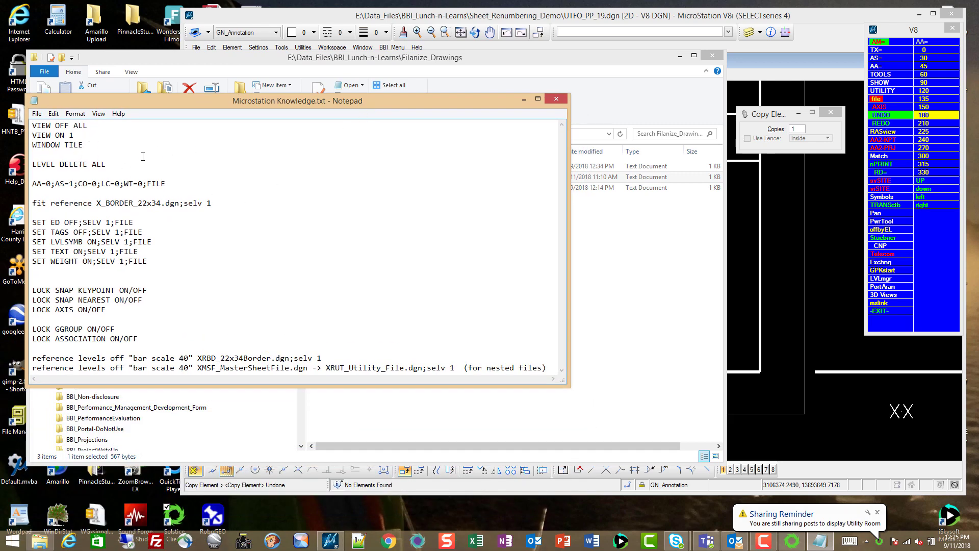
left_click_drag(347, 103, 334, 151)
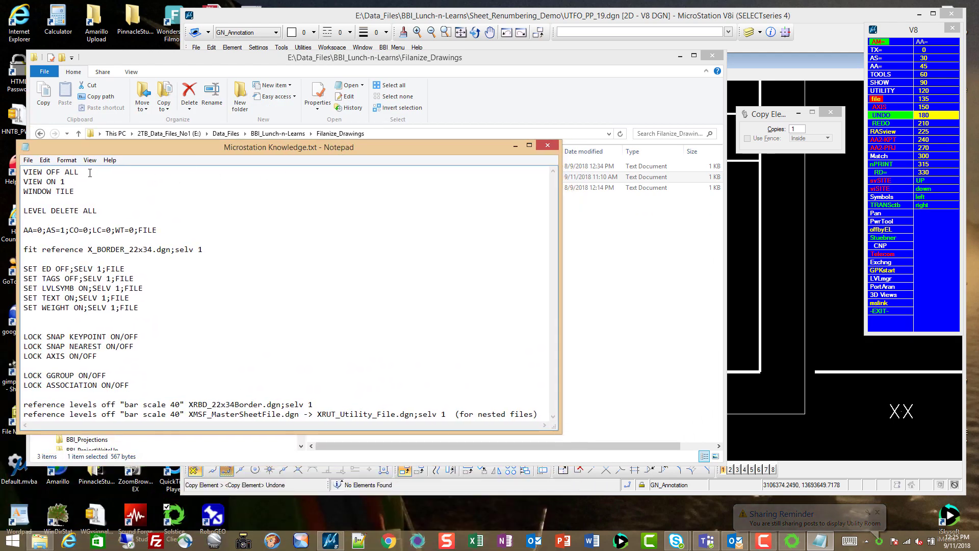
Step: Return to MicroStation, open View 2, and close every view with the key-in VIEW OFF ALL
left_click(633, 18)
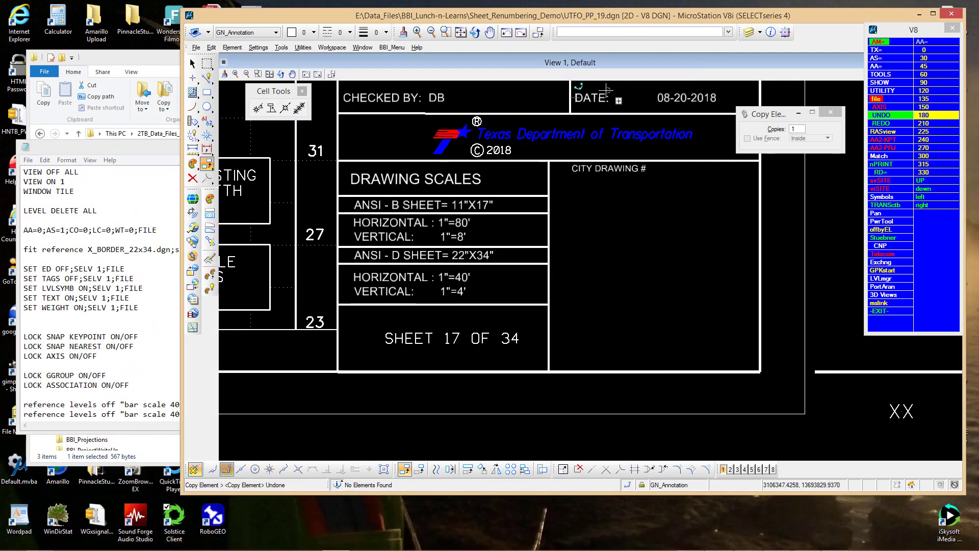
left_click(730, 469)
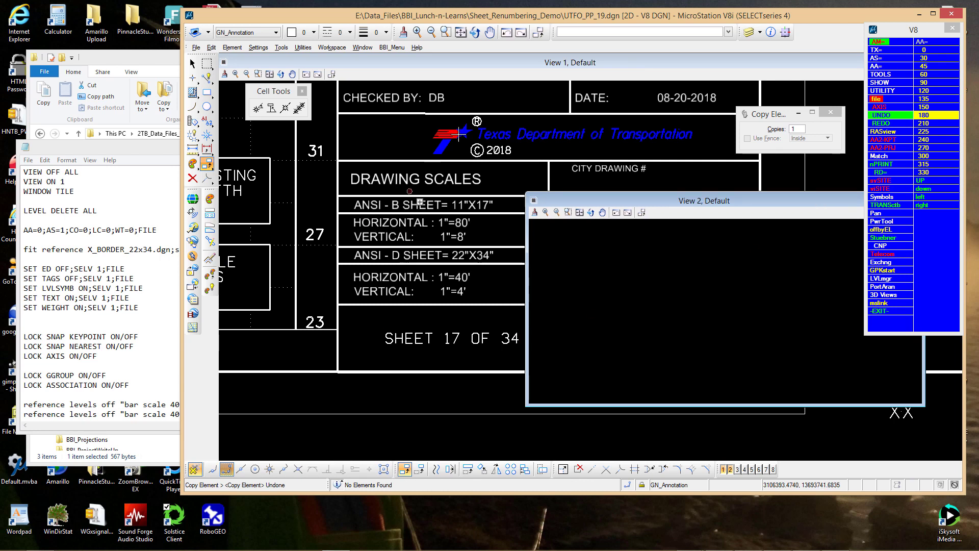
left_click(563, 32)
type("VIEW OFF")
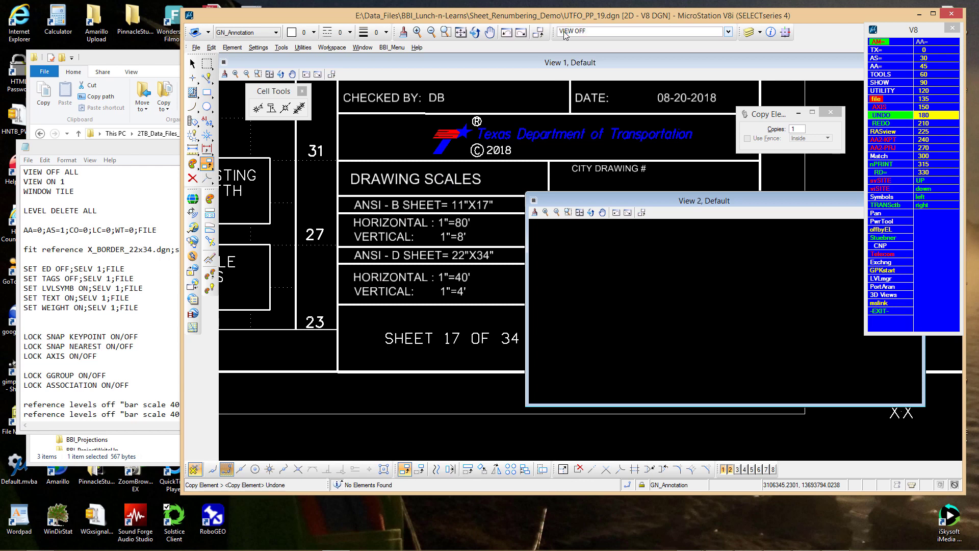
type(" ALL")
key("Return")
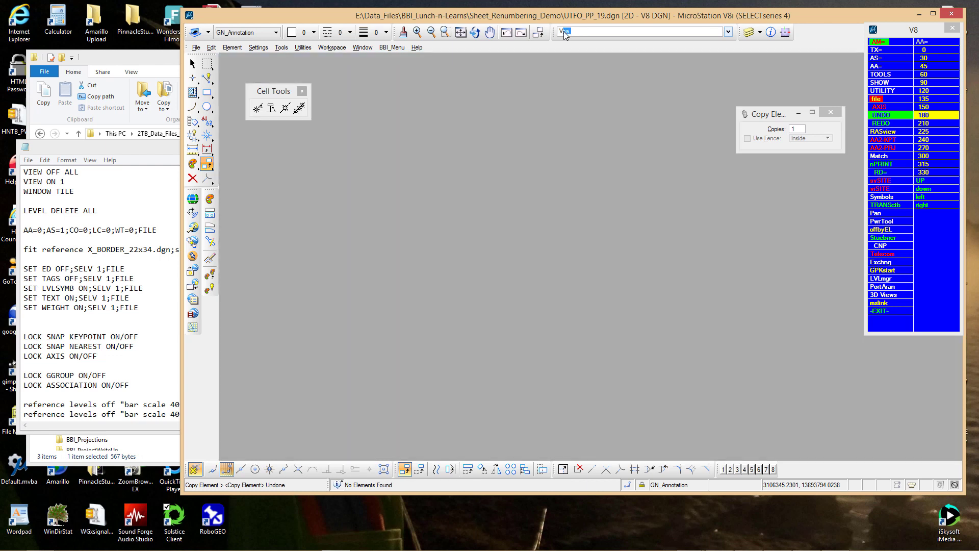
Step: Reopen and tile View 1 with the key-ins VIEW ON 1 and WINDOW TILE, and fit the whole sheet with FIT VIEW
type("VIEW ON 1")
key("Return")
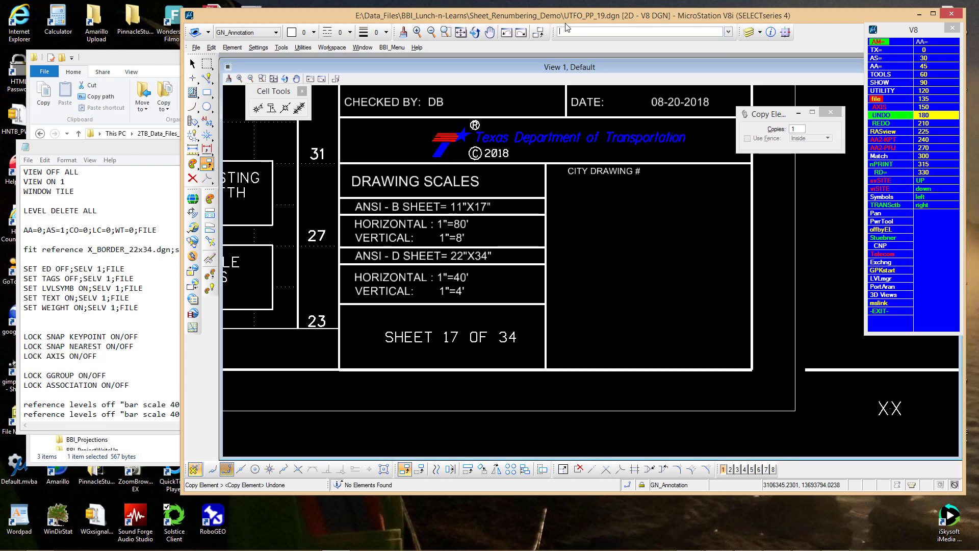
type("WINDOW TILE")
key("Return")
type("FIL")
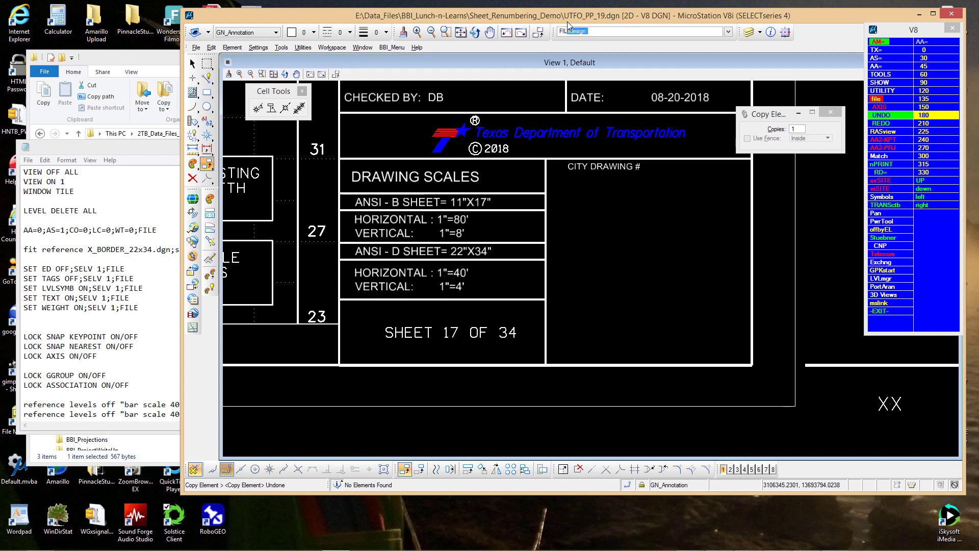
key("BackSpace")
key("BackSpace")
type("T VIEW")
key("Return")
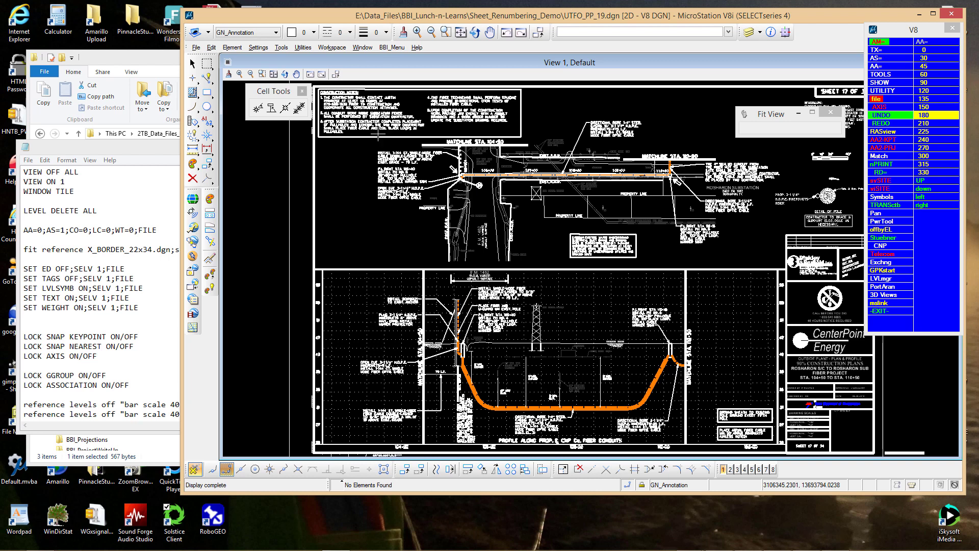
left_click(284, 74)
Step: Create a Batch Process command file named "Fix Before Sending to Client" and position its text window beside the key-in notes
left_click(303, 48)
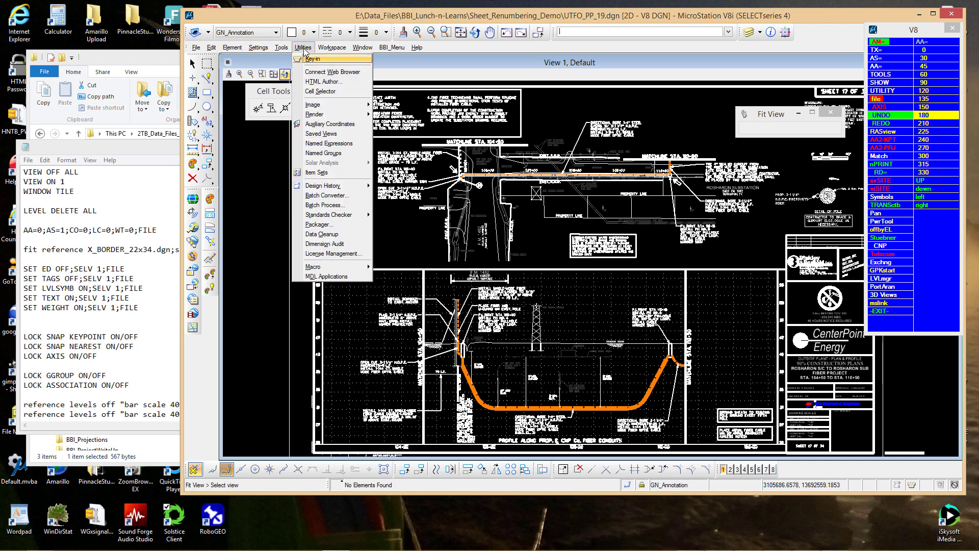
left_click(339, 205)
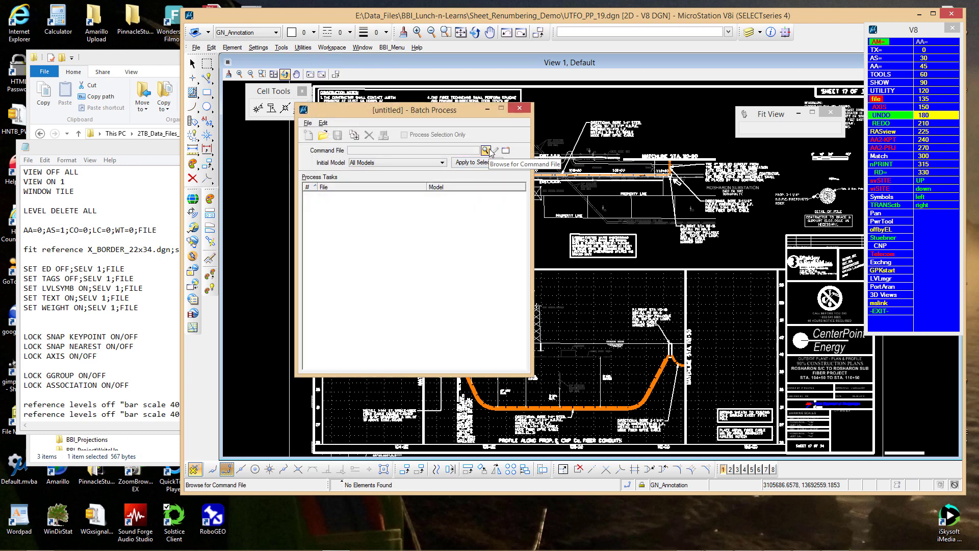
left_click(505, 152)
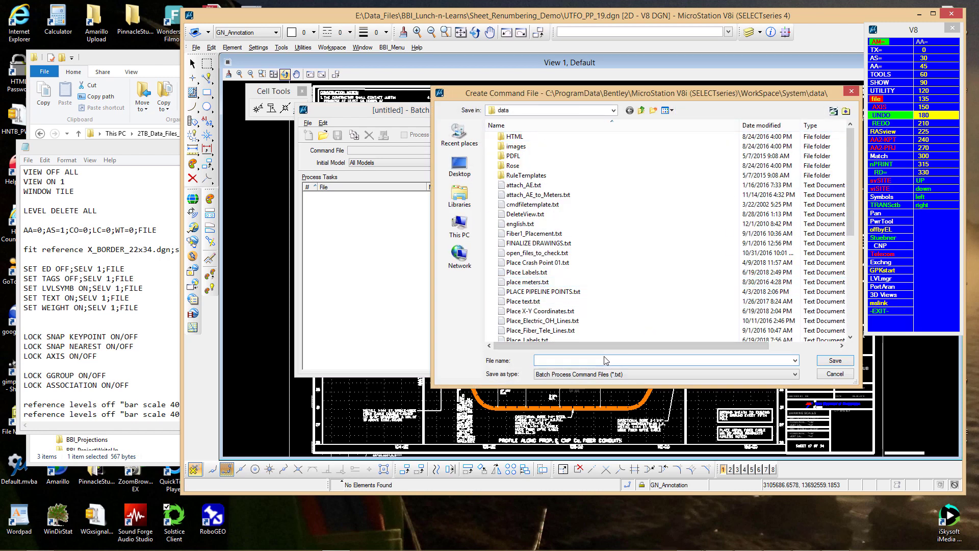
type("Fix Before Sending to Client")
key("Return")
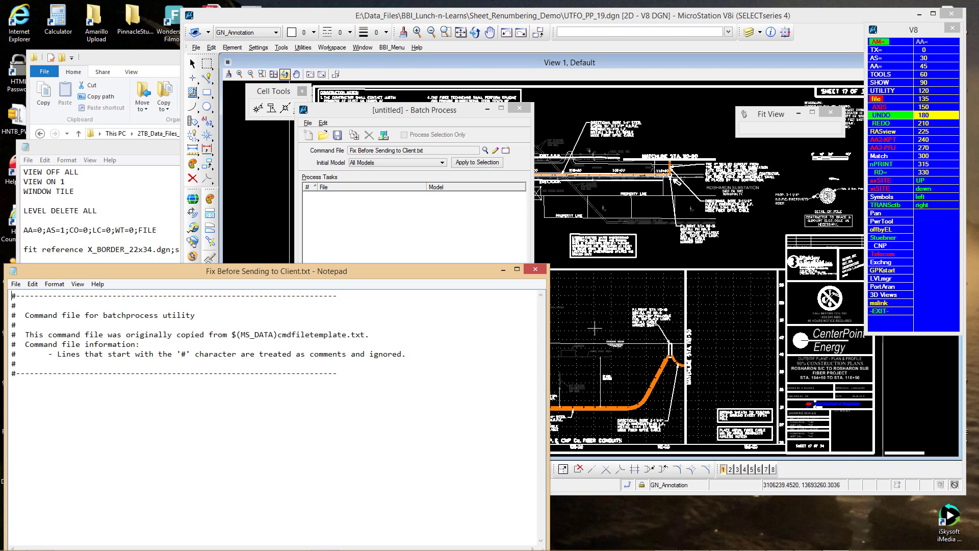
left_click_drag(481, 272, 591, 16)
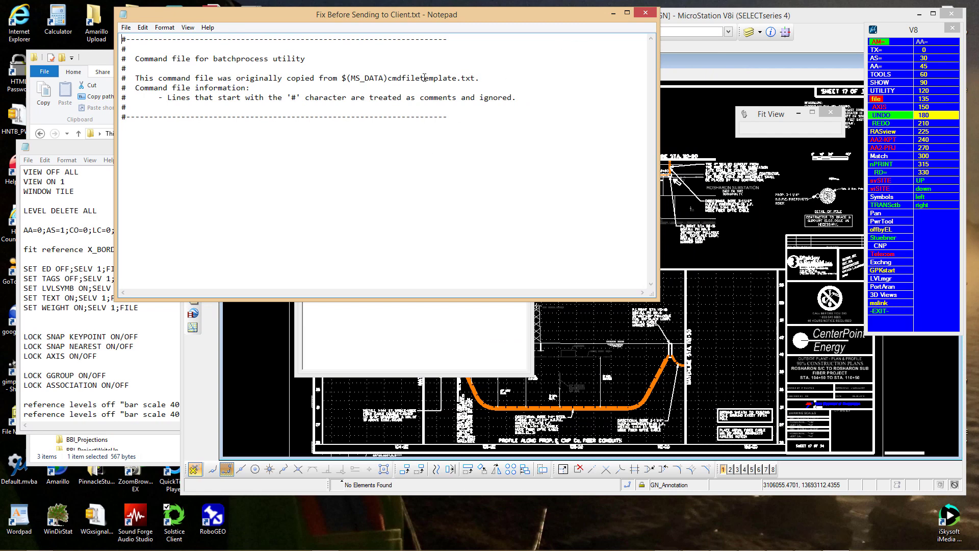
left_click_drag(420, 20, 714, 15)
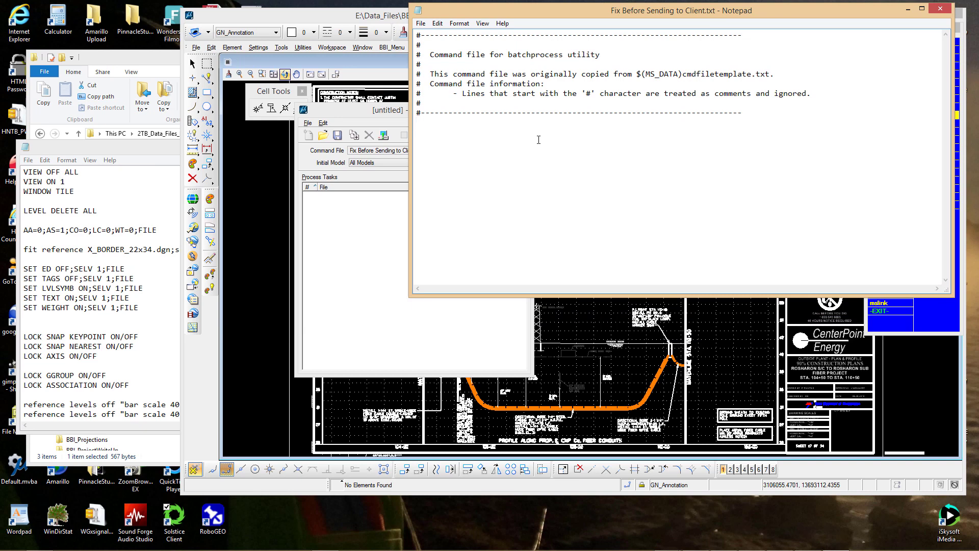
Step: Add the lines "view off all", "view on 1", "window tile" and "fit" to the command file below the comment header
type("view off all")
key("Return")
type("view")
type(" on")
type(" 1 ")
type("window tile ")
type("fit")
Step: Copy the AA=0;AS=1;CO=0;LC=0;WT=0 line from the notes into the command file, without its trailing ;FILE
left_click(138, 148)
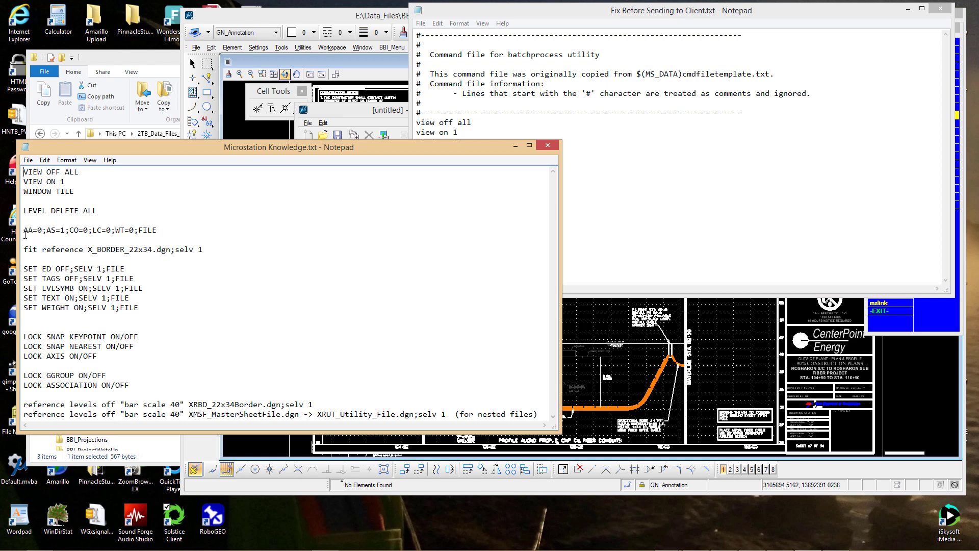
left_click_drag(23, 230, 157, 232)
key("ctrl+c")
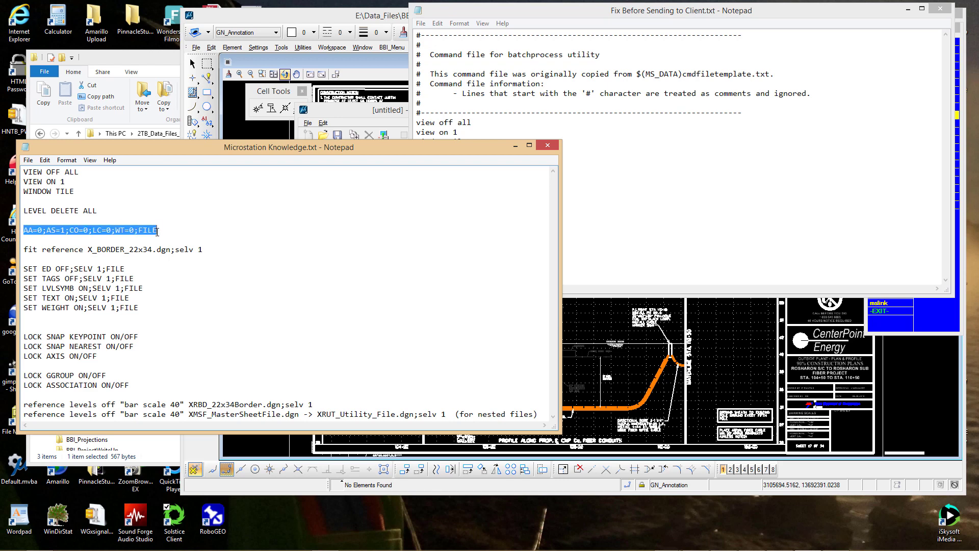
left_click(621, 170)
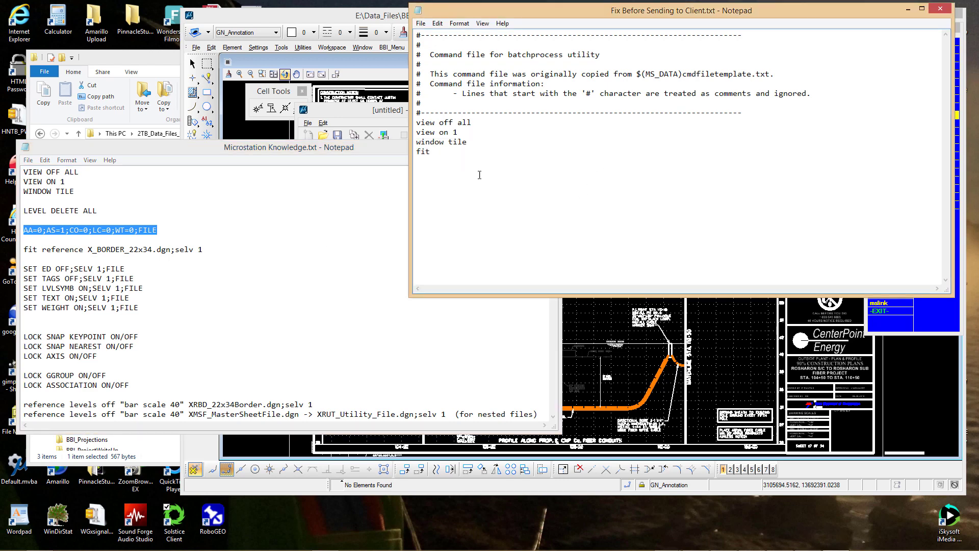
key("ctrl+v")
left_click_drag(550, 161, 527, 161)
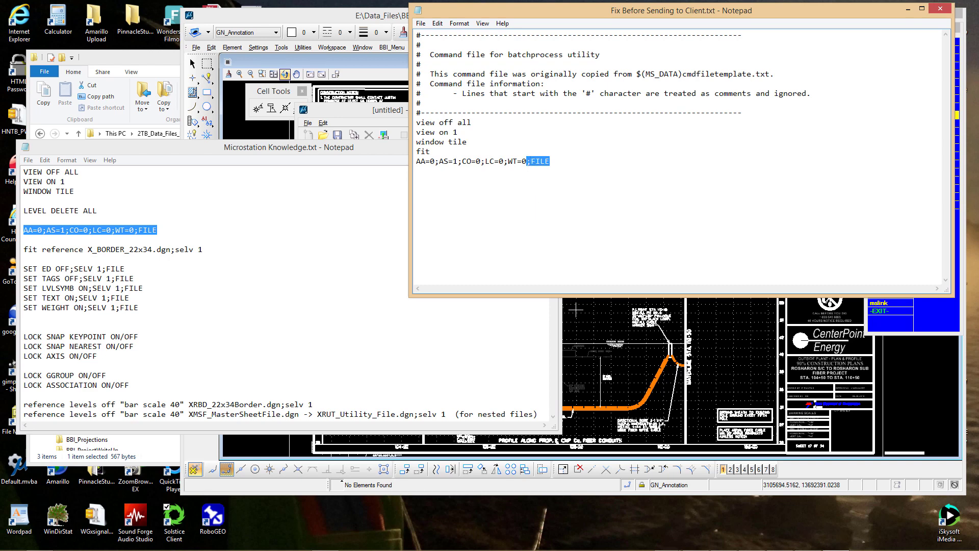
key("Delete")
Step: Copy the five SET lines, from SET ED OFF to SET WEIGHT ON, from the notes to below the AA=0 line in the command file
left_click_drag(24, 268, 141, 310)
key("ctrl+c")
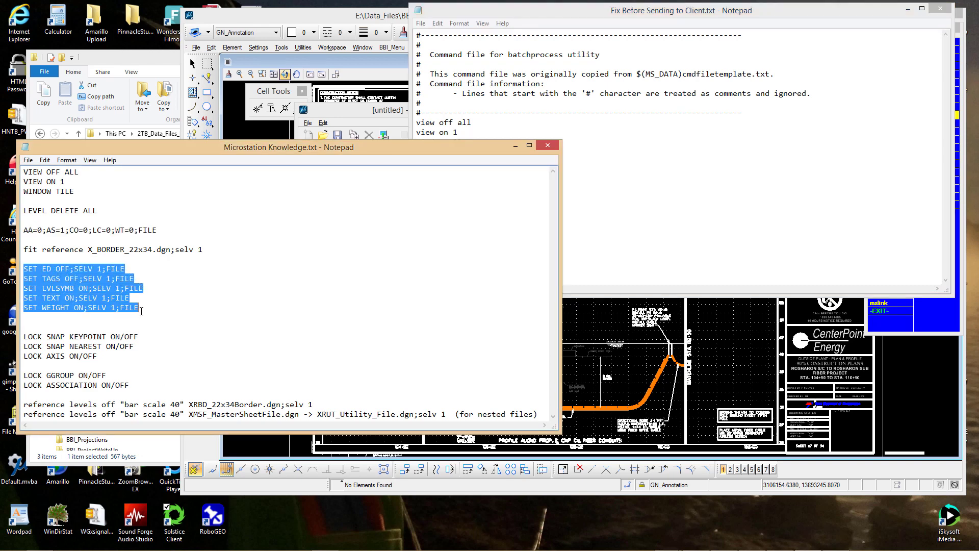
left_click(516, 195)
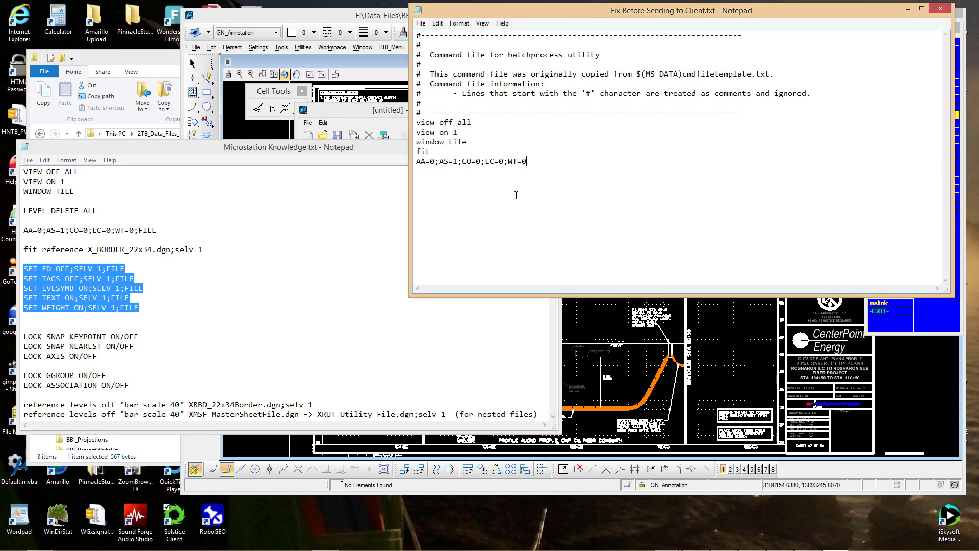
left_click(553, 161)
key("Return")
key("ctrl+v")
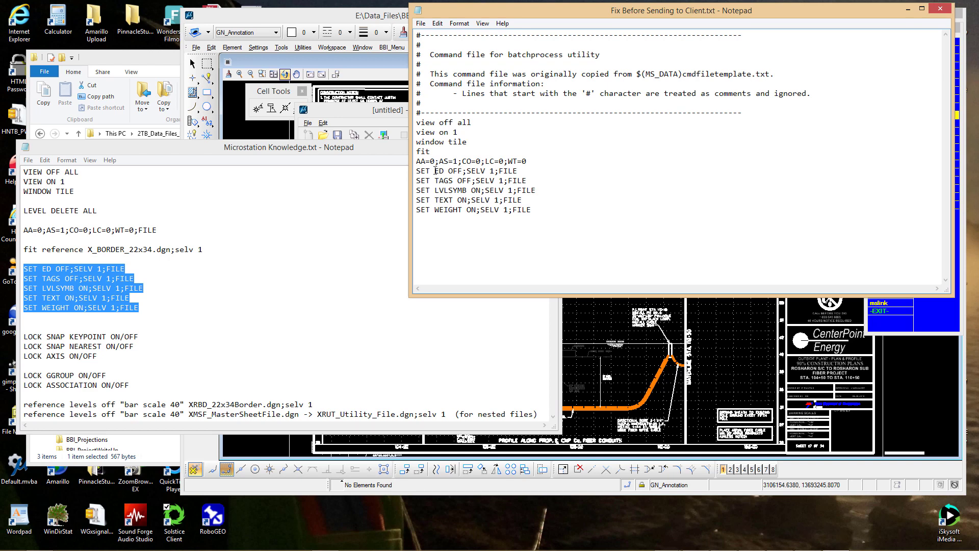
Step: Remove the trailing ;FILE from the SET ED, SET TAGS and SET LVLSYMB lines in the command file
left_click_drag(418, 171, 521, 171)
left_click(495, 172)
key("Delete")
left_click_drag(471, 181, 528, 182)
key("Delete")
left_click_drag(512, 191, 537, 191)
key("Delete")
Step: Turn the Text attribute off and back on in View 1's View Attributes, and close the dialog
left_click(307, 17)
left_click(258, 47)
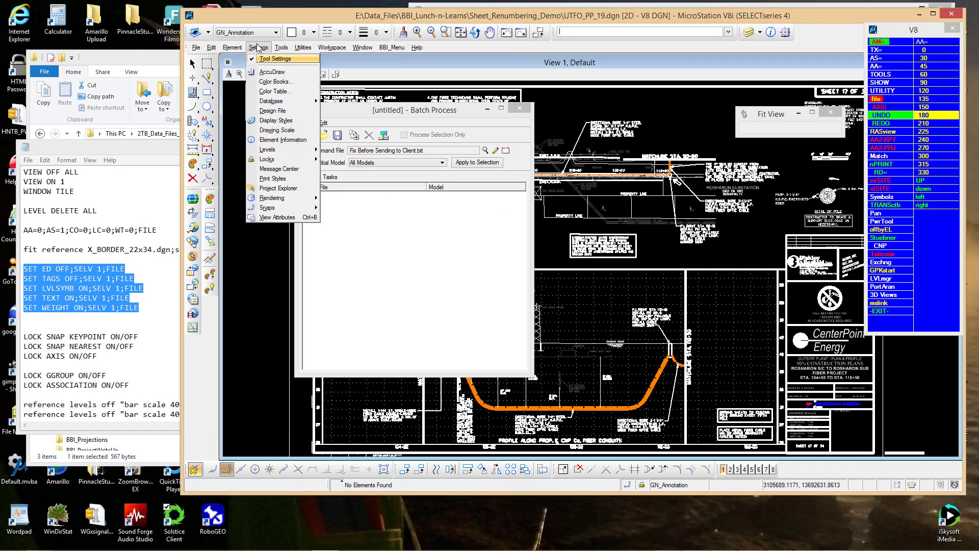
left_click(281, 217)
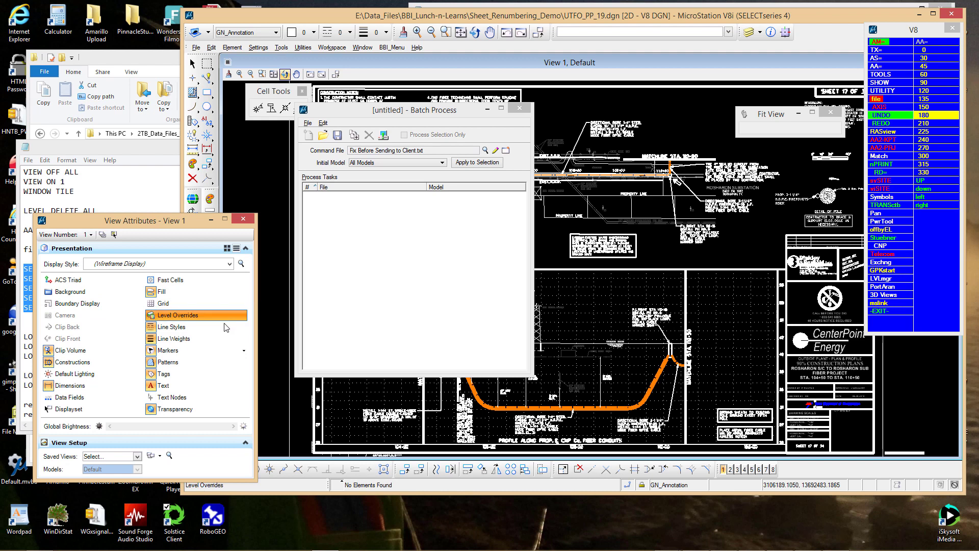
left_click(161, 386)
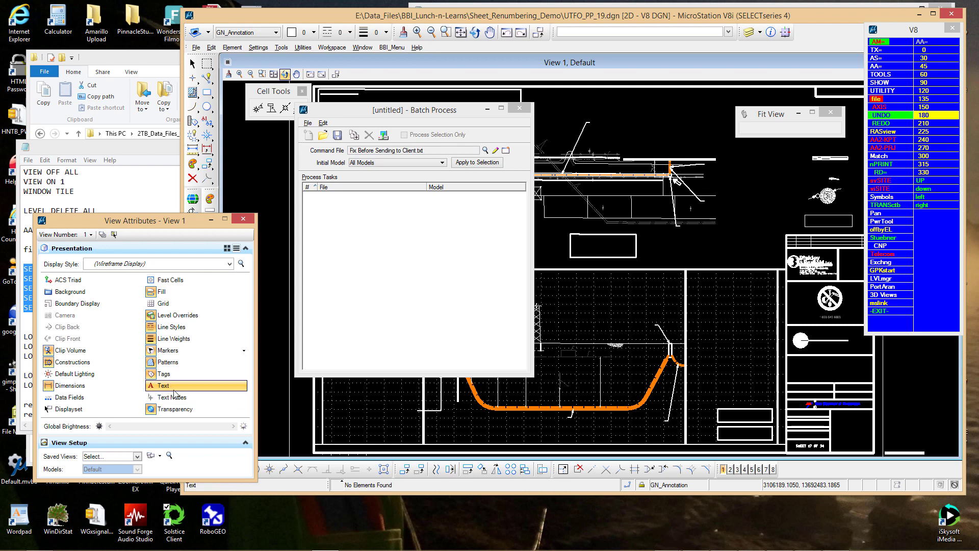
left_click(164, 391)
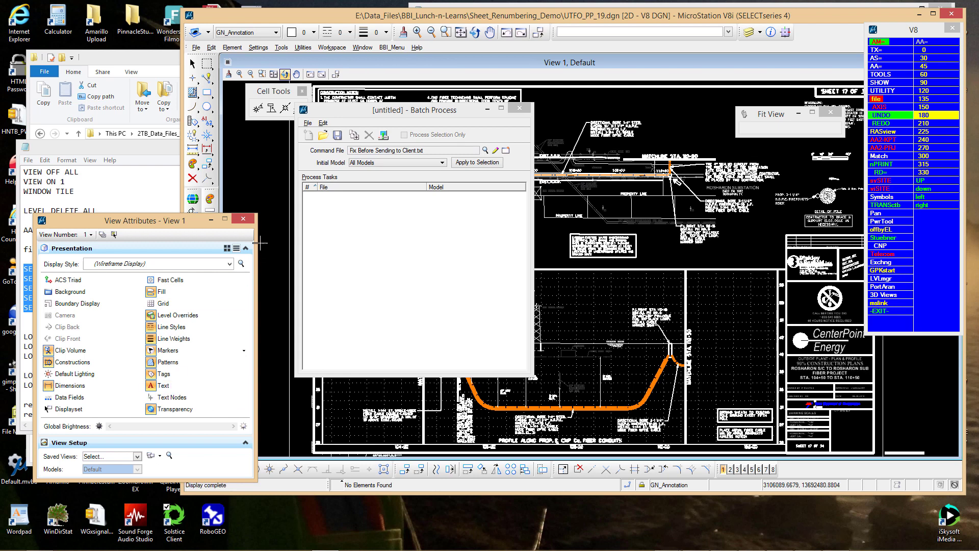
left_click(242, 219)
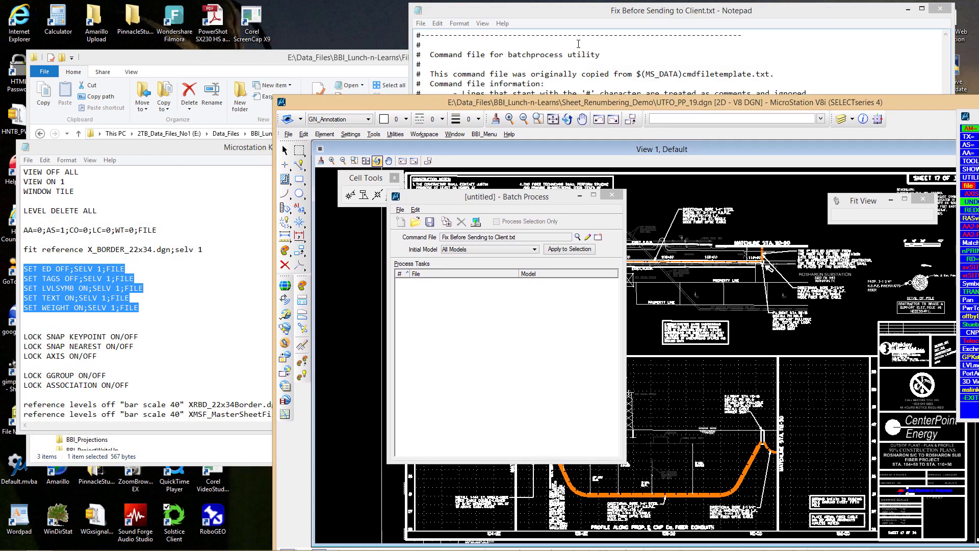
Step: Return to the command file and remove the trailing ;FILE from the SET TEXT ON line
left_click(570, 11)
left_click(535, 192)
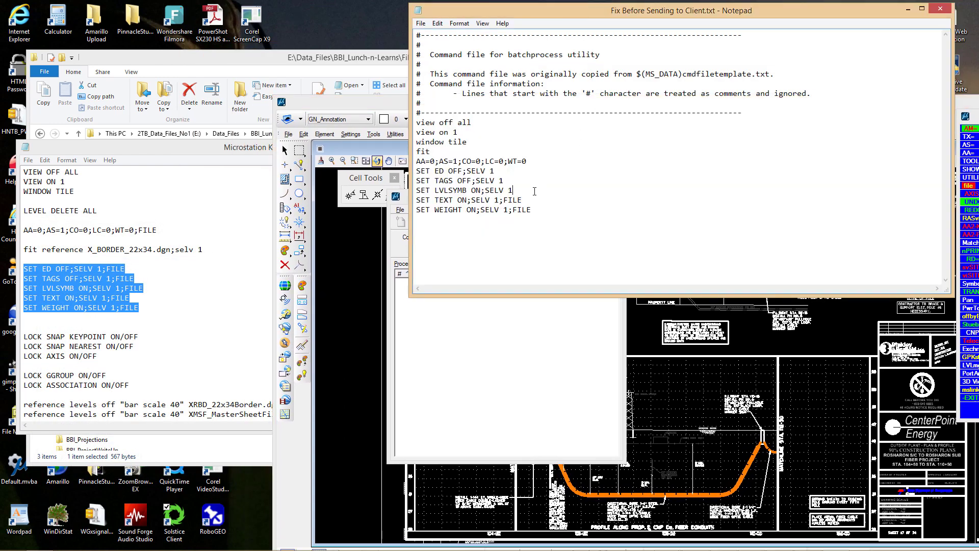
left_click_drag(421, 200, 528, 197)
key("Delete")
Step: Copy the LOCK SNAP KEYPOINT, LOCK SNAP NEAREST and LOCK AXIS lines from the notes to the end of the command file, after a blank line
left_click_drag(24, 337, 101, 361)
key("ctrl+c")
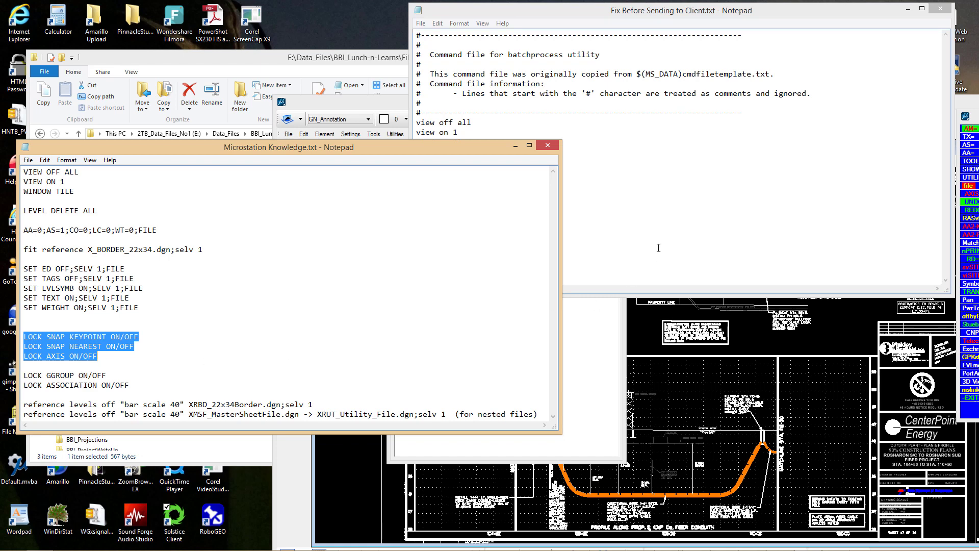
left_click(658, 248)
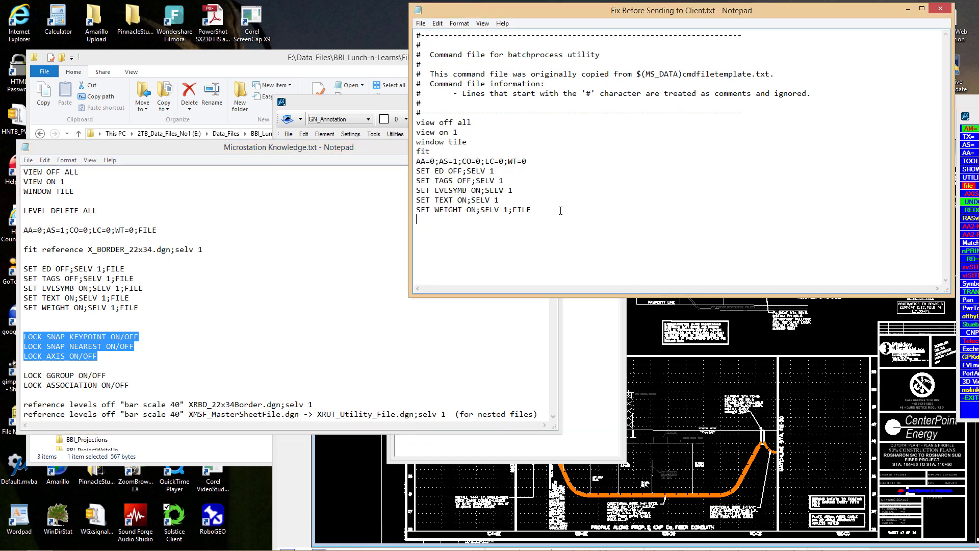
key("Return")
key("ctrl+v")
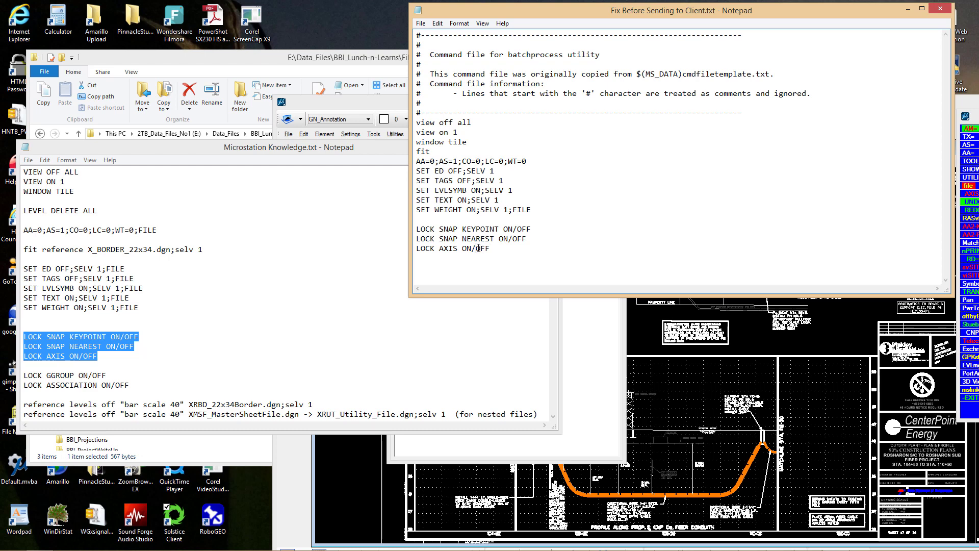
Step: Reduce the pasted lock lines to LOCK SNAP KEYPOINT ON and LOCK AXIS OFF, deleting the LOCK SNAP NEAREST line
left_click_drag(476, 249, 462, 249)
key("Delete")
left_click_drag(532, 229, 410, 243)
key("Delete")
key("Delete")
key("Delete")
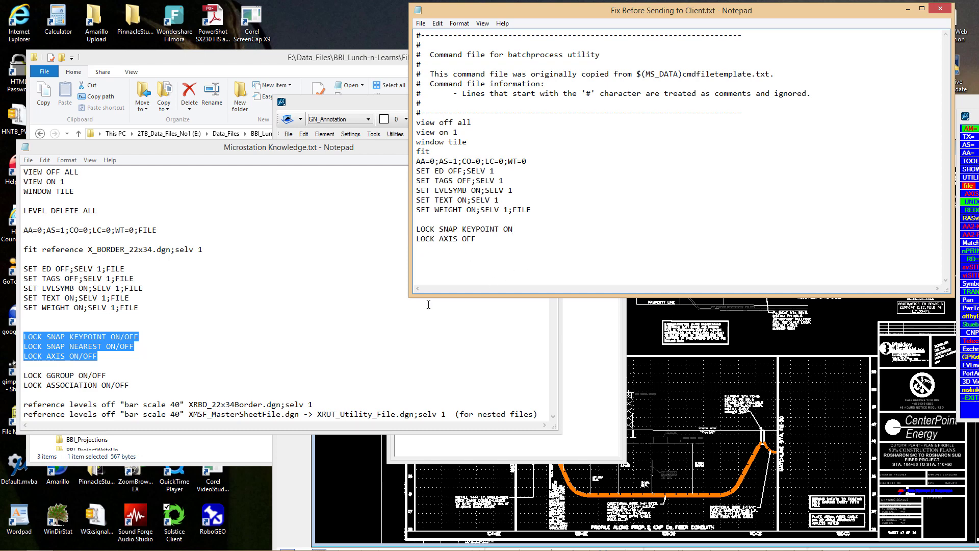
Step: Copy the LOCK GGROUP and LOCK ASSOCIATION lines from the notes to the end of the command file
left_click(22, 377)
left_click_drag(22, 377, 17, 394)
key("ctrl+c")
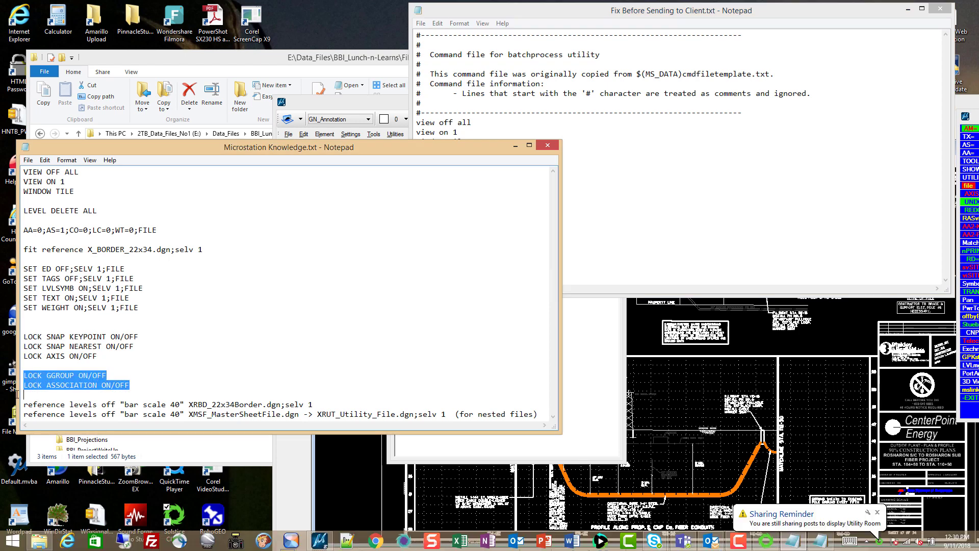
left_click_drag(645, 162, 617, 172)
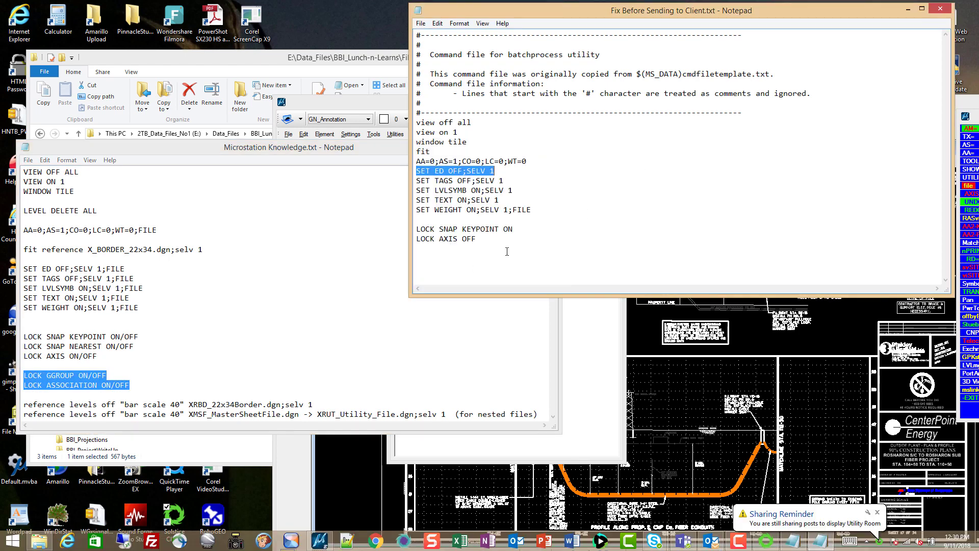
left_click(467, 254)
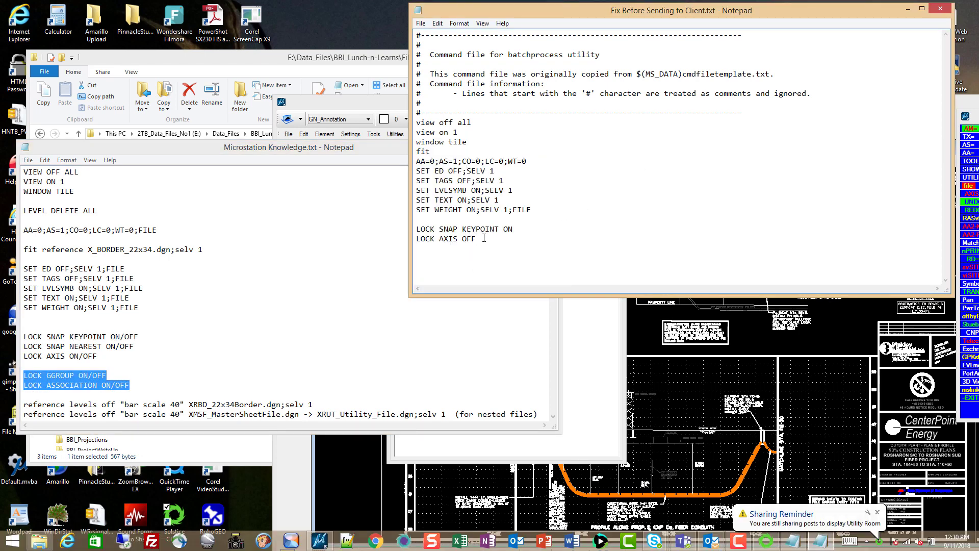
key("ctrl+v")
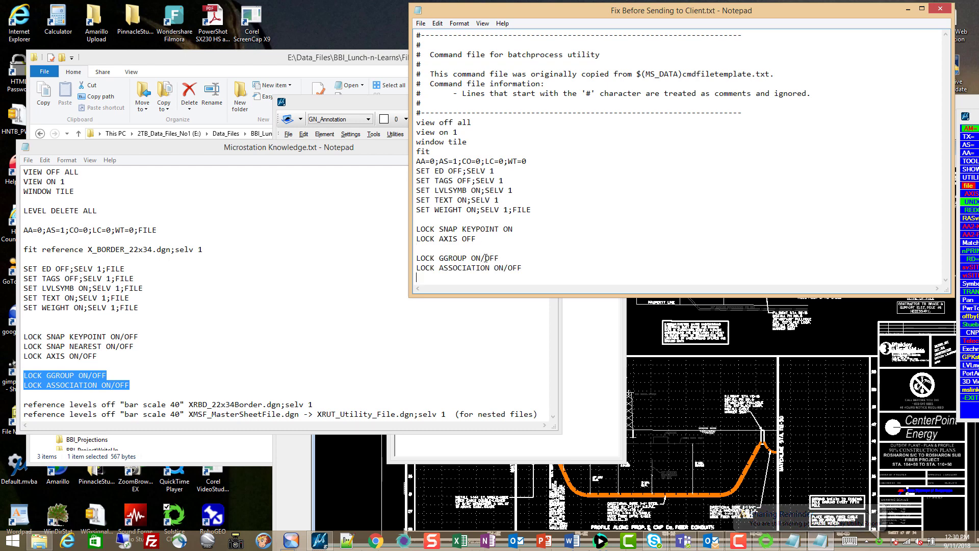
Step: Set the LOCK GGROUP and LOCK ASSOCIATION lines to OFF, and close the command file and the key-in notes
left_click_drag(485, 258, 471, 257)
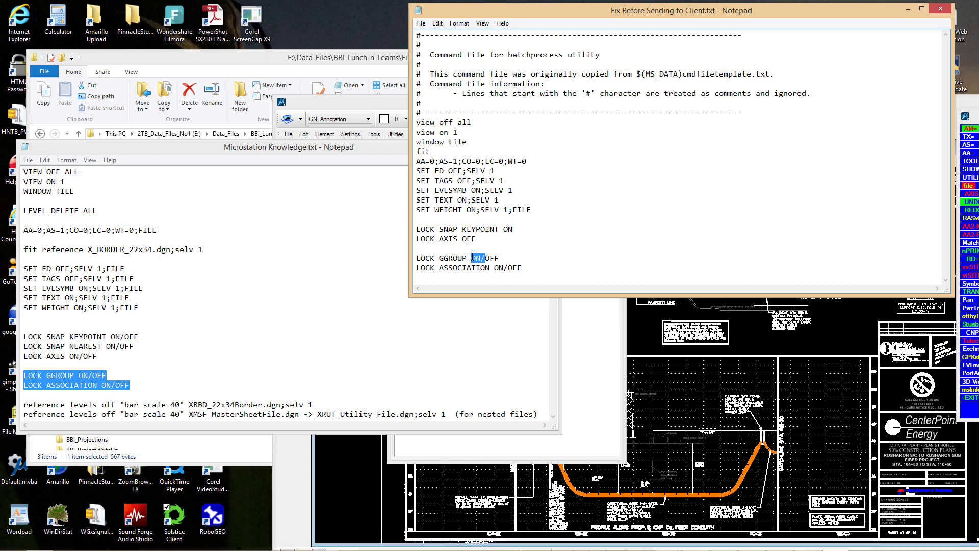
key("Delete")
left_click_drag(509, 267, 494, 267)
key("Delete")
left_click(939, 8)
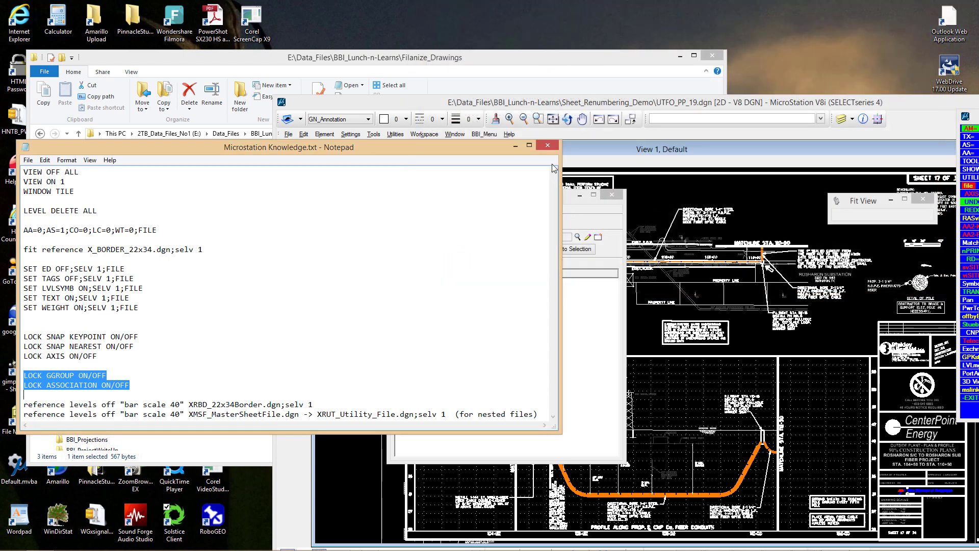
left_click(548, 147)
Step: Start adding files to the Batch Process task list and browse to Data_Files\BBI_Lunch-n-Learns\Sheet_Renumbering_Demo
left_click_drag(557, 102, 316, 35)
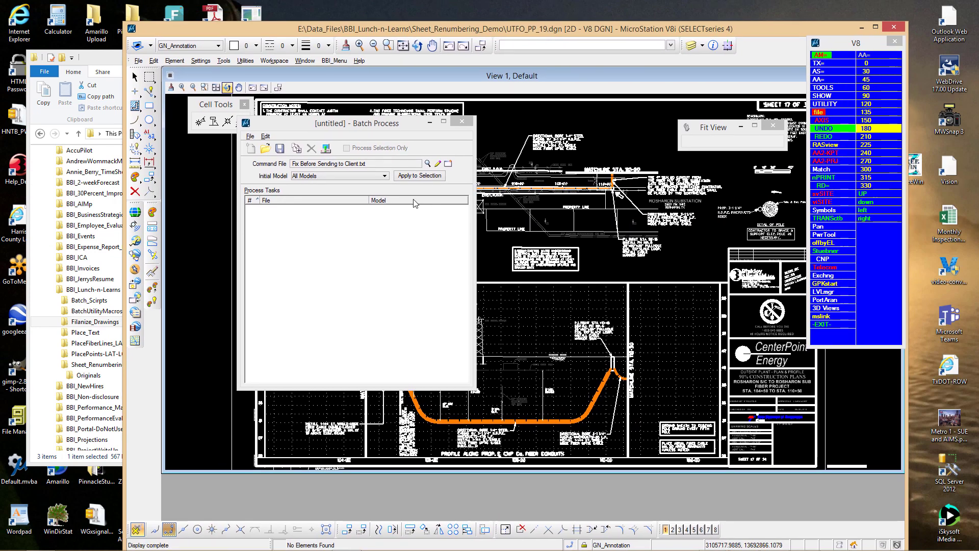
left_click(295, 148)
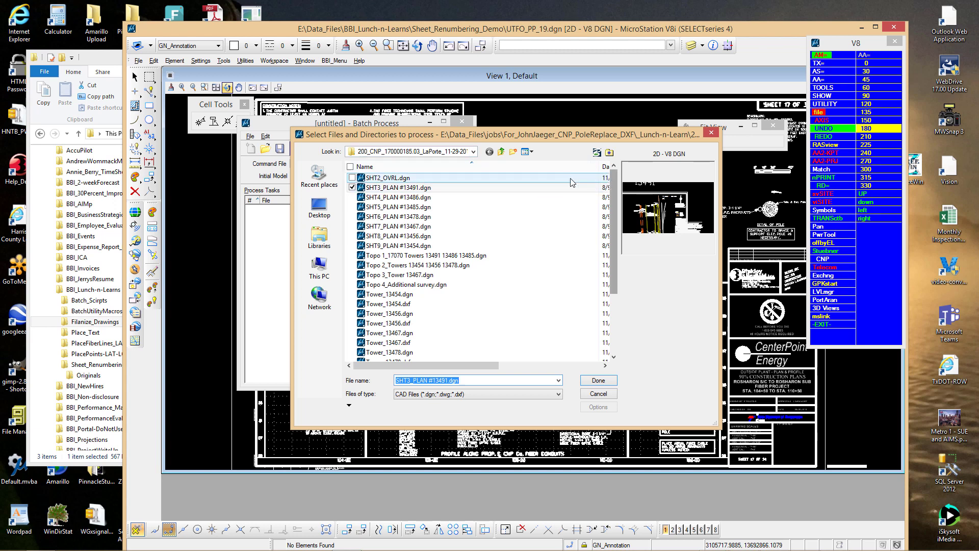
left_click(473, 152)
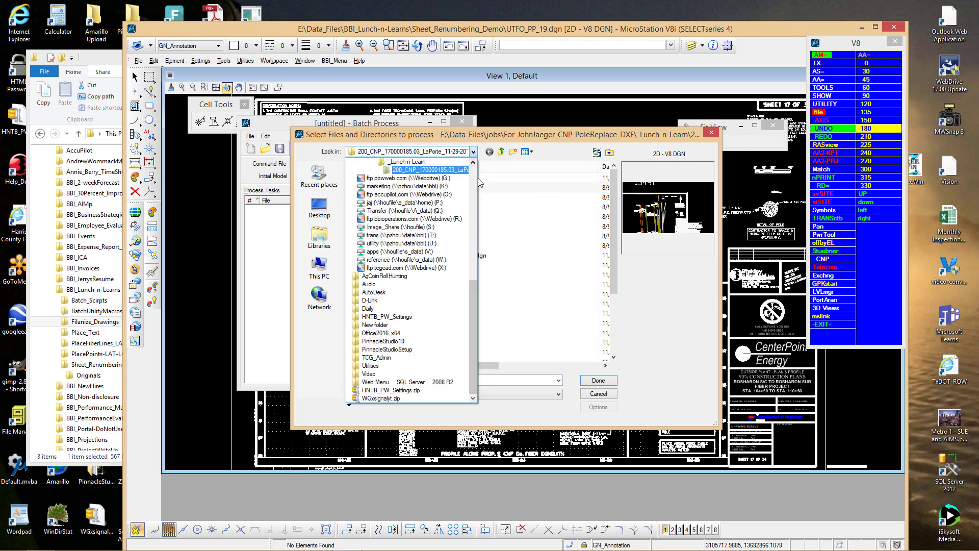
left_click(474, 179)
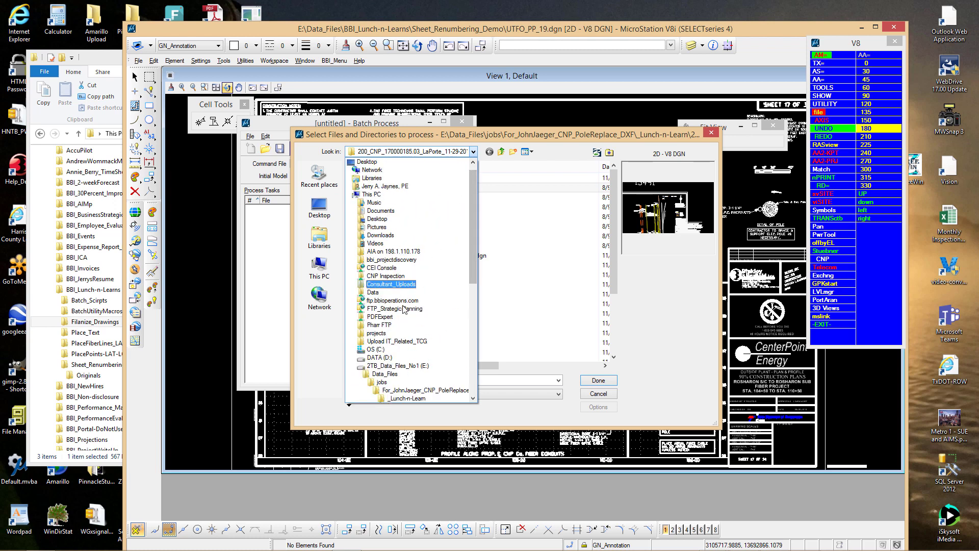
left_click(398, 374)
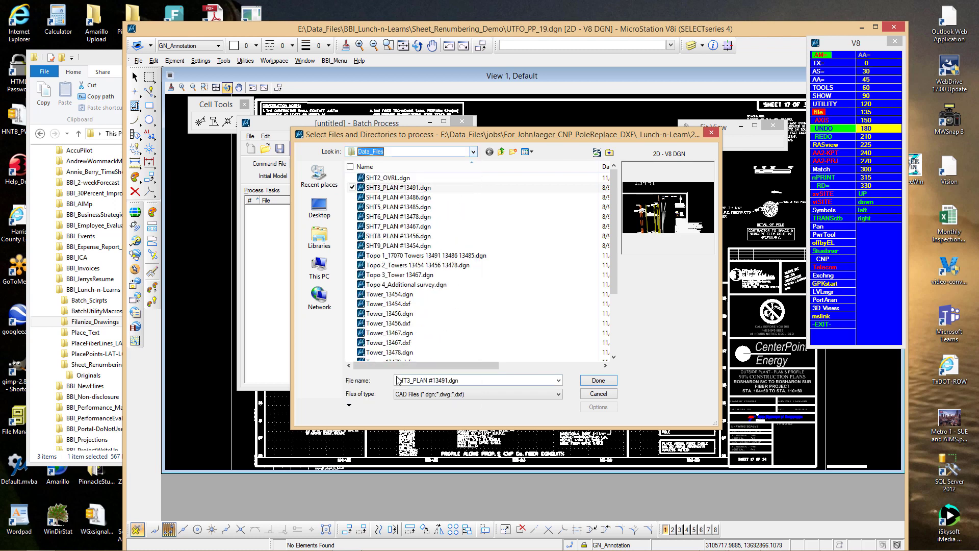
left_click(427, 287)
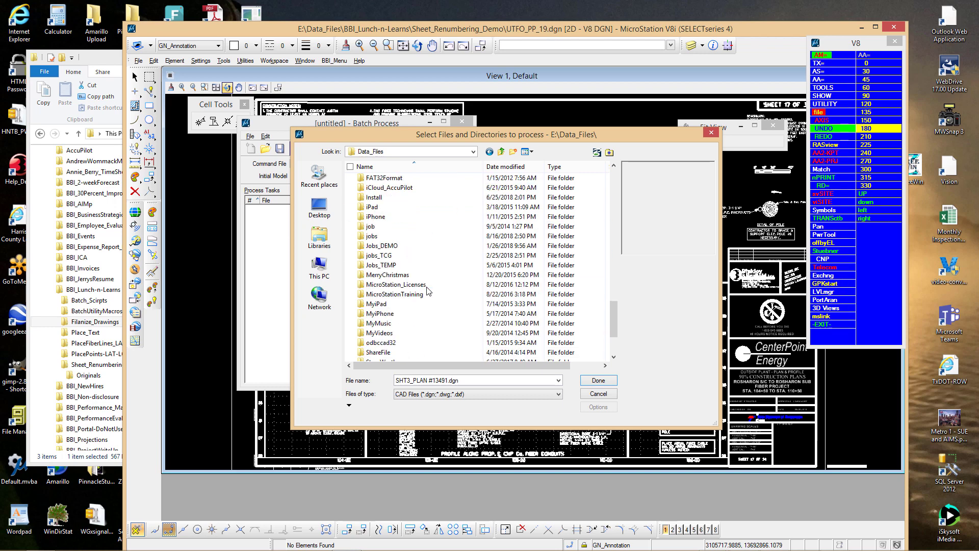
scroll(427, 288, "up", 3)
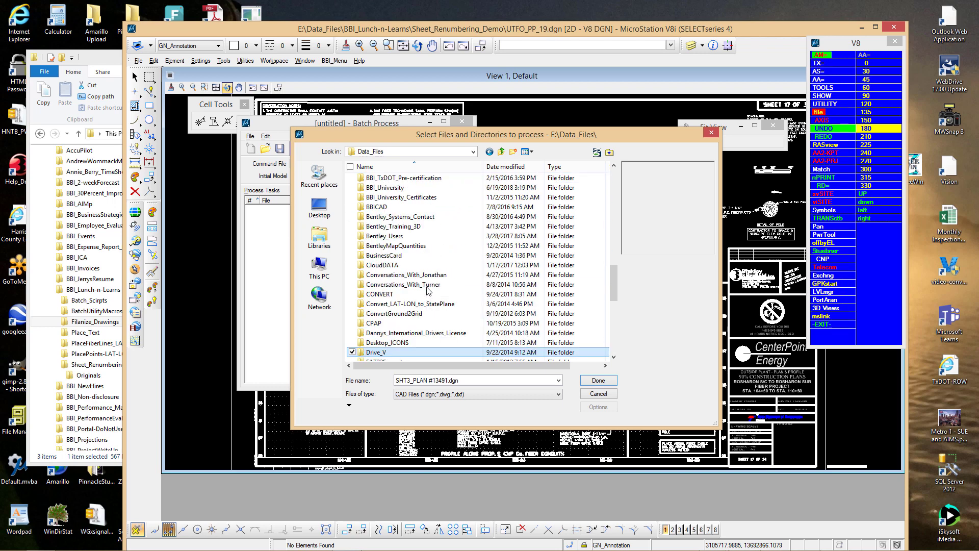
scroll(427, 291, "up", 8)
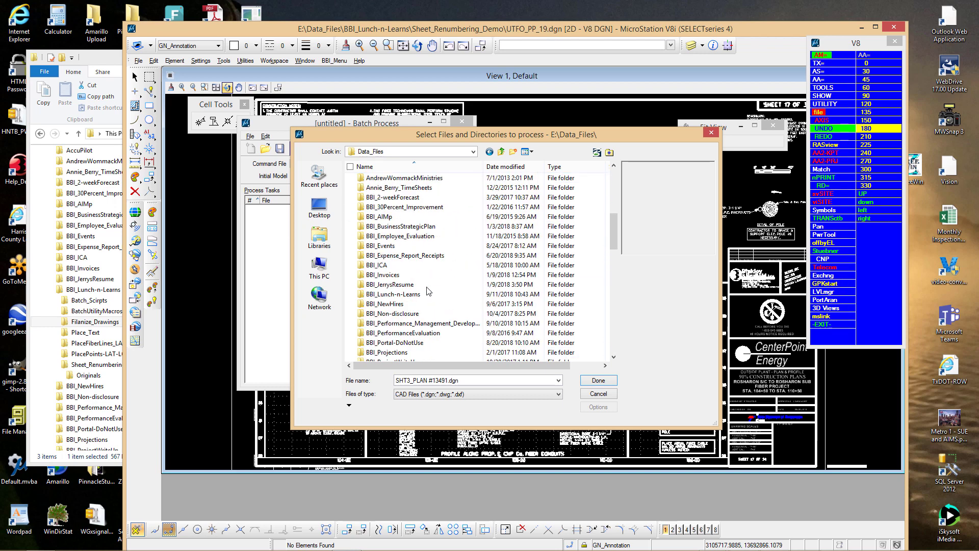
double_click(415, 294)
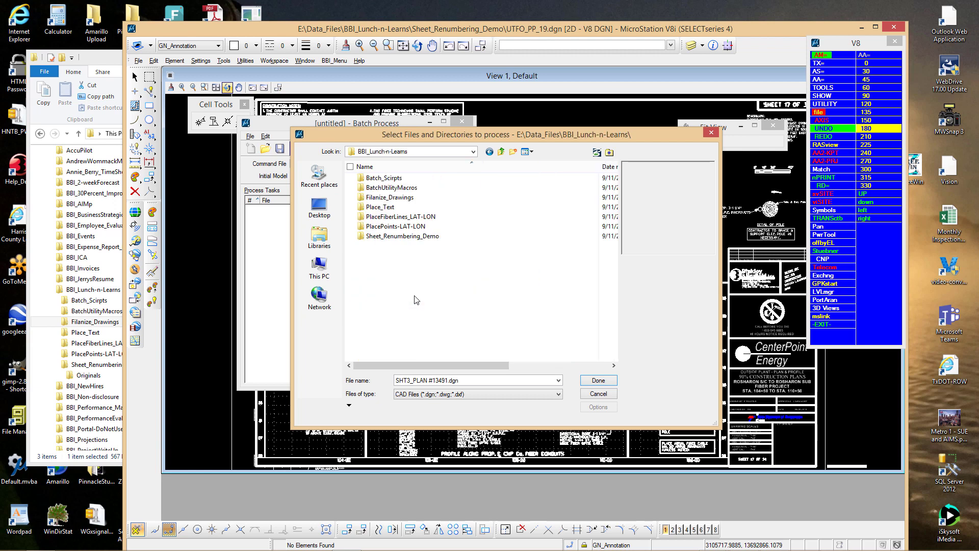
double_click(407, 236)
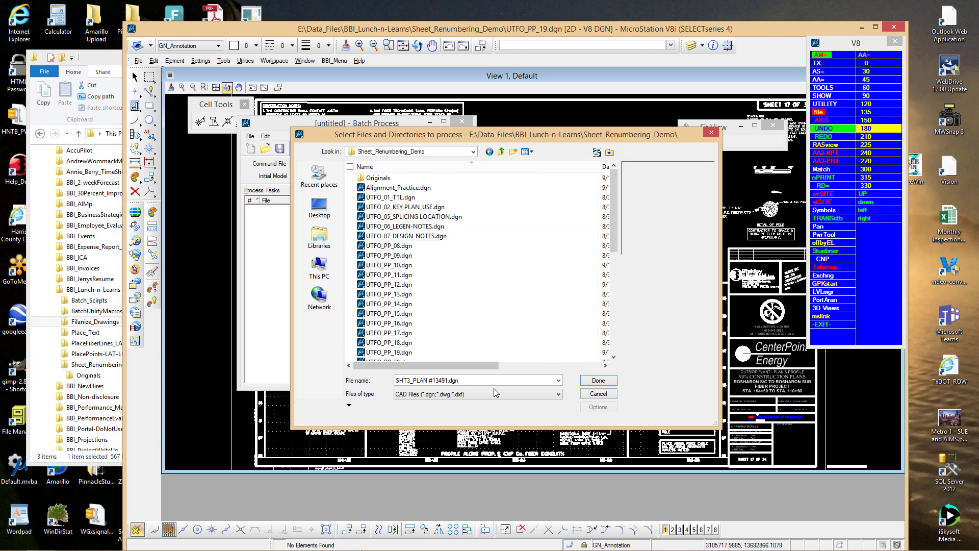
Step: Add the sheet files from UTFO_01_TTL.dgn through UTSD_36_TCP.dgn to the Batch Process task list
left_click(401, 199)
scroll(410, 299, "down", 15)
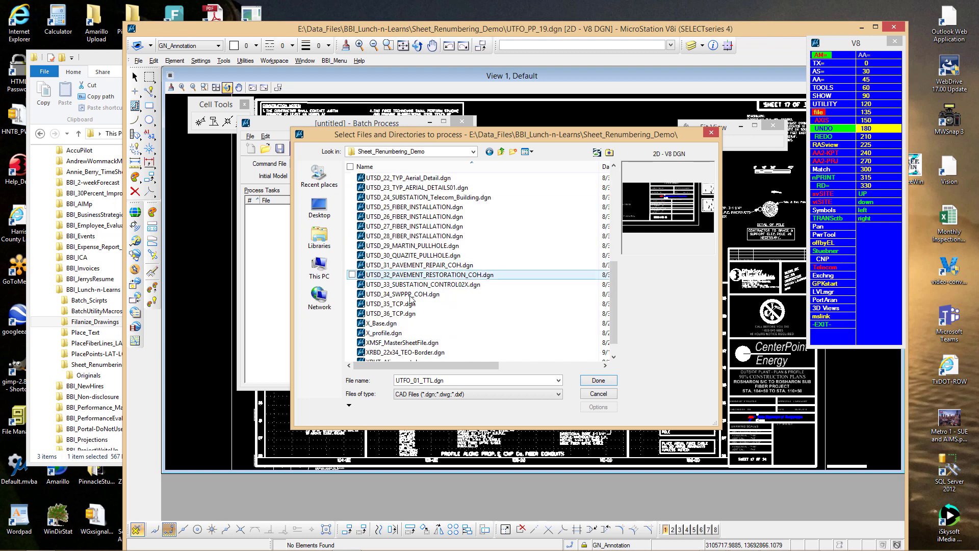
left_click(402, 314, "shift")
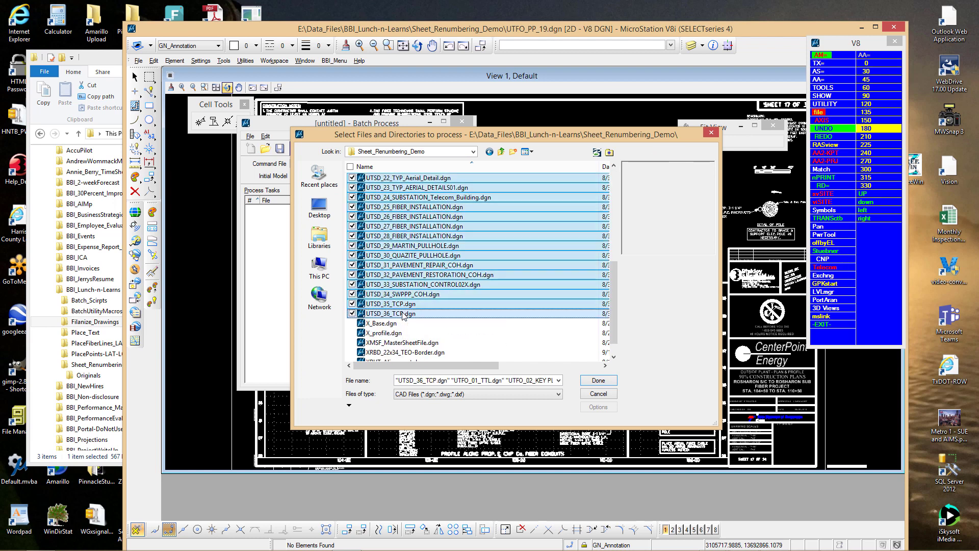
left_click(600, 380)
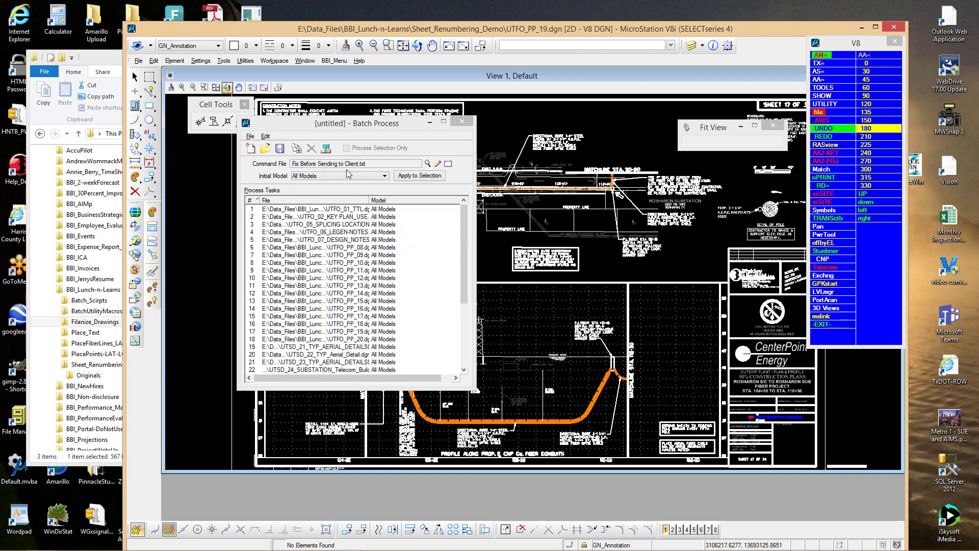
Step: Check which command file is selected for the batch, and open Fix Before Sending to Client.txt to review its lines
left_click(428, 163)
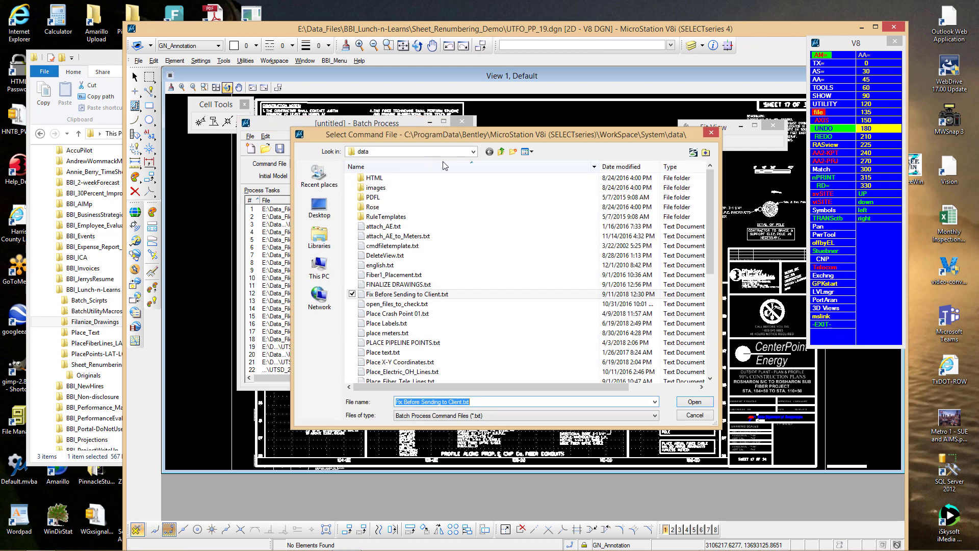
left_click(712, 135)
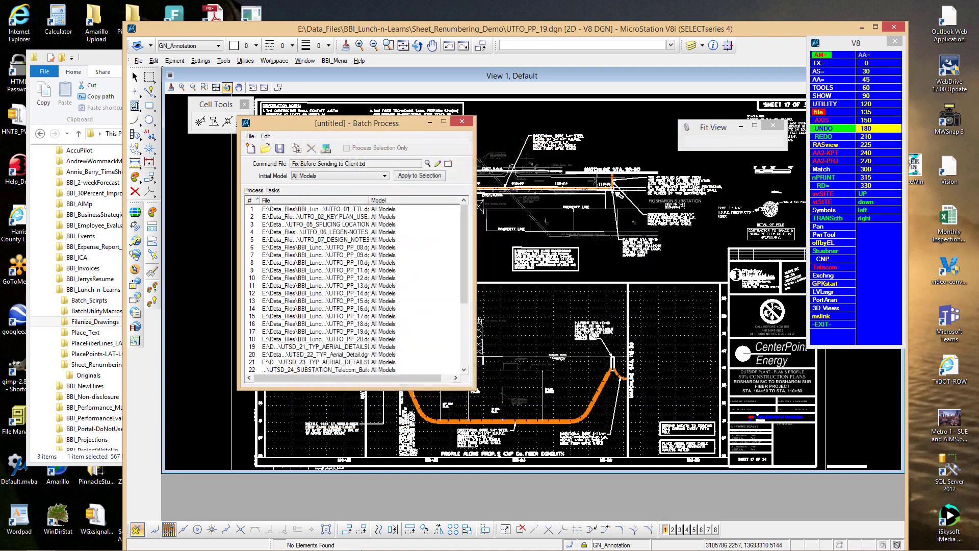
left_click(437, 164)
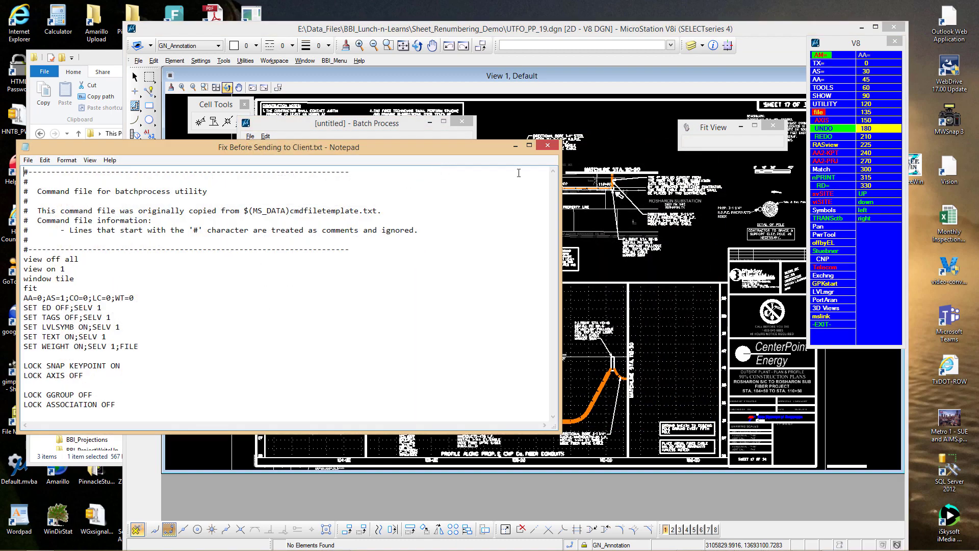
Step: Close the command file's text window and run the batch process on all the listed sheet files
left_click(548, 145)
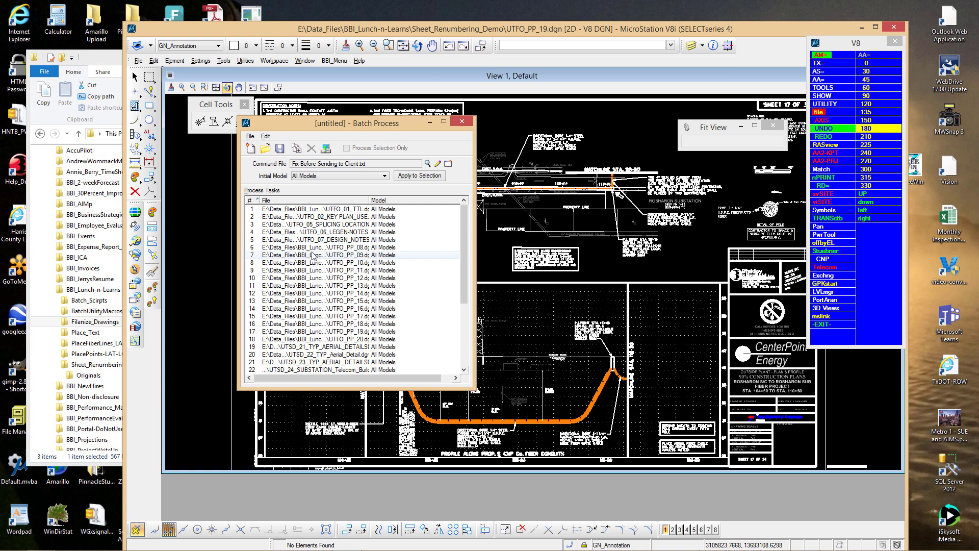
left_click(326, 149)
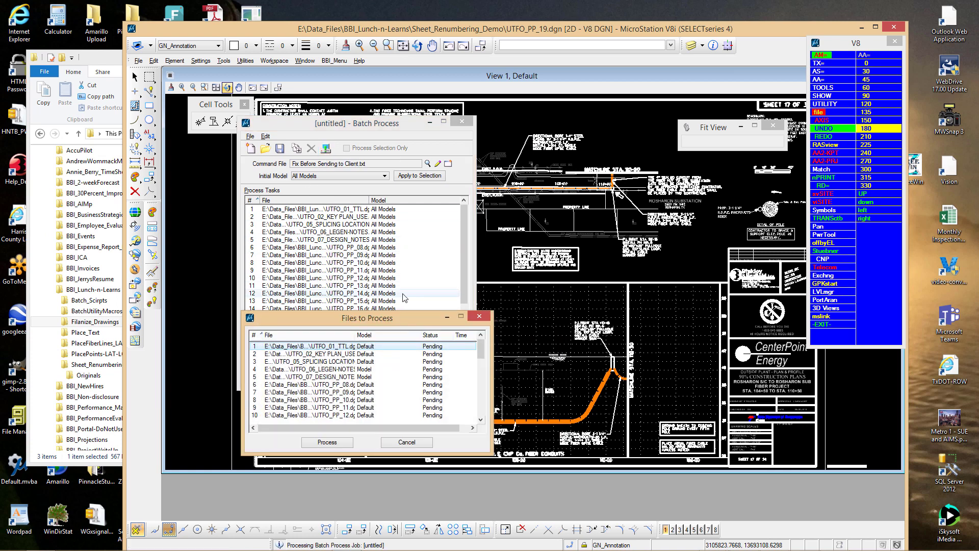
left_click_drag(403, 317, 474, 131)
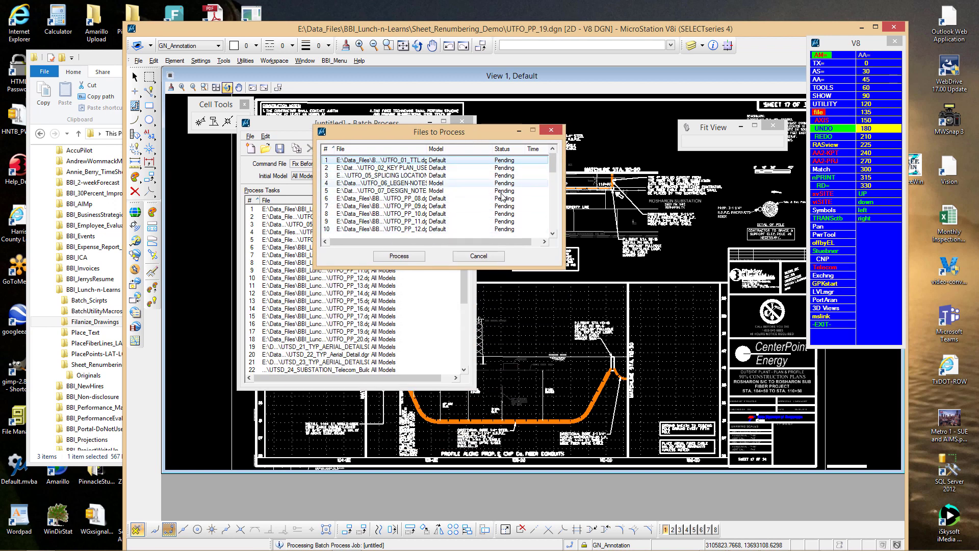
left_click(399, 256)
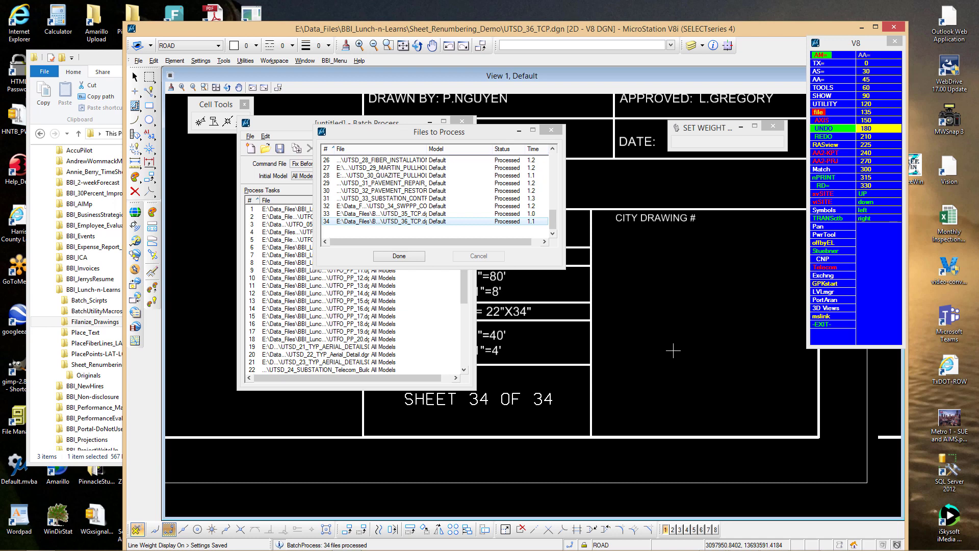
Step: Open Microstation Knowledge.txt from the Filanize_Drawings folder and examine its "reference levels off" key-ins for direct and nested references
left_click(92, 61)
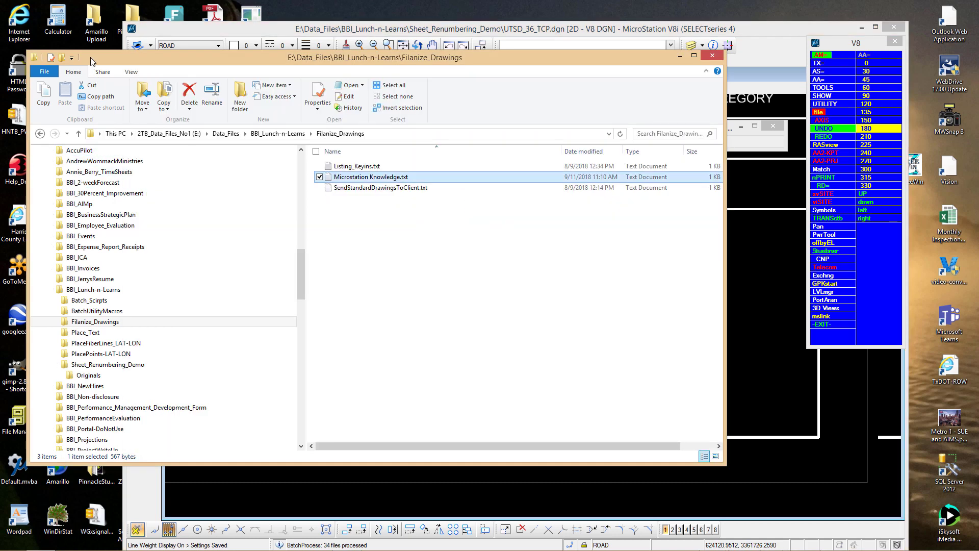
mouse_move(765, 546)
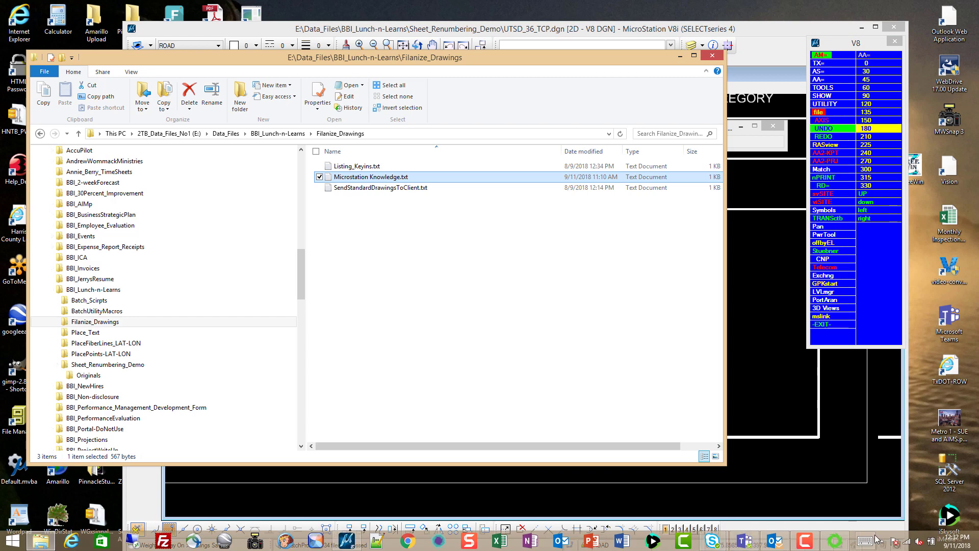
double_click(386, 177)
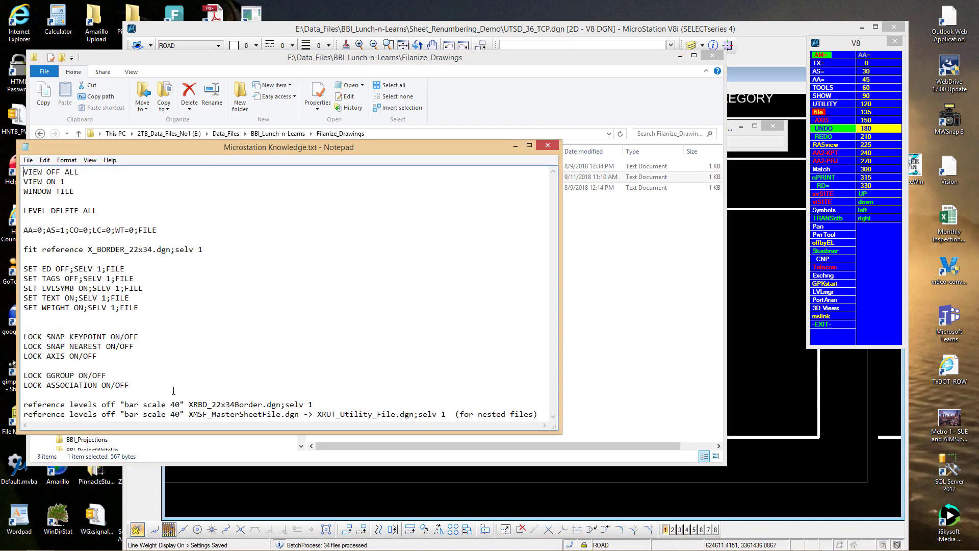
left_click_drag(23, 403, 280, 399)
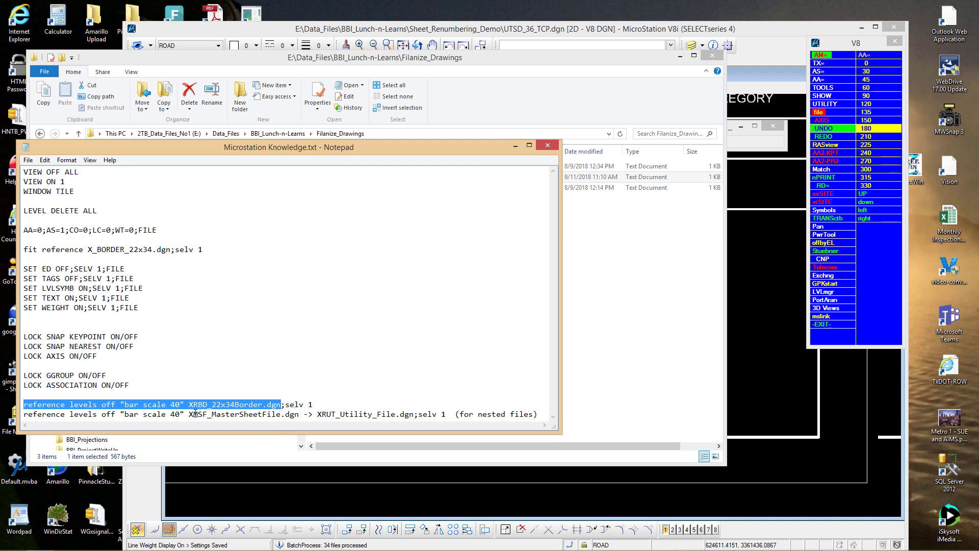
left_click_drag(189, 414, 313, 414)
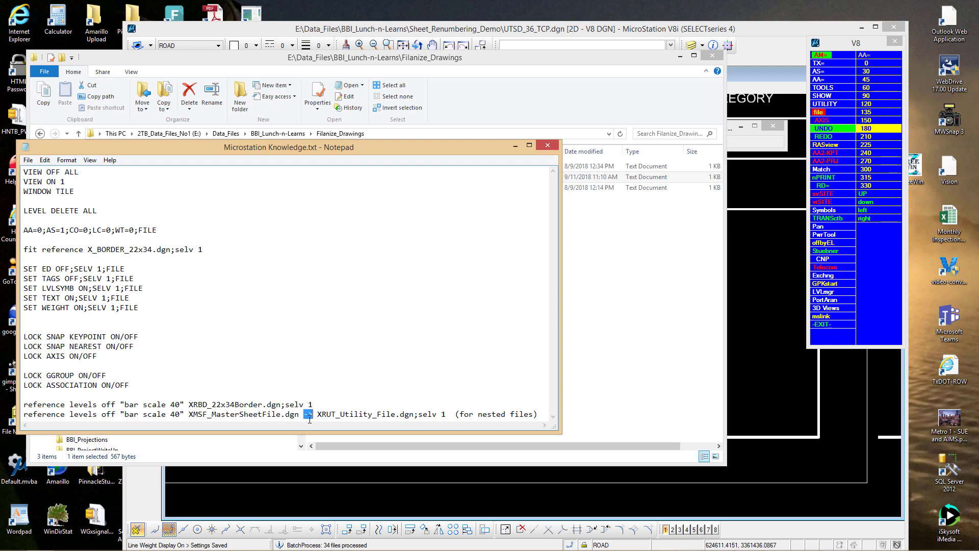
left_click_drag(317, 414, 415, 414)
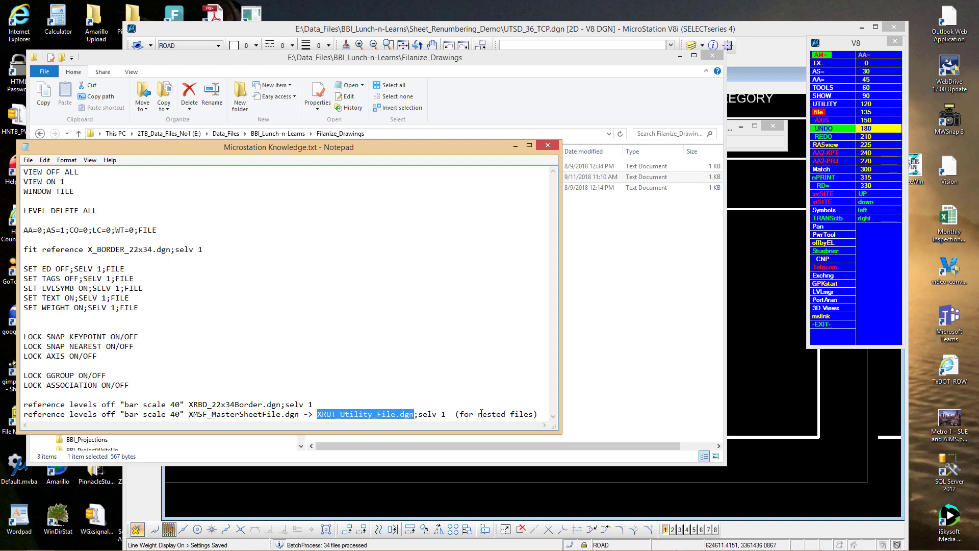
left_click(351, 391)
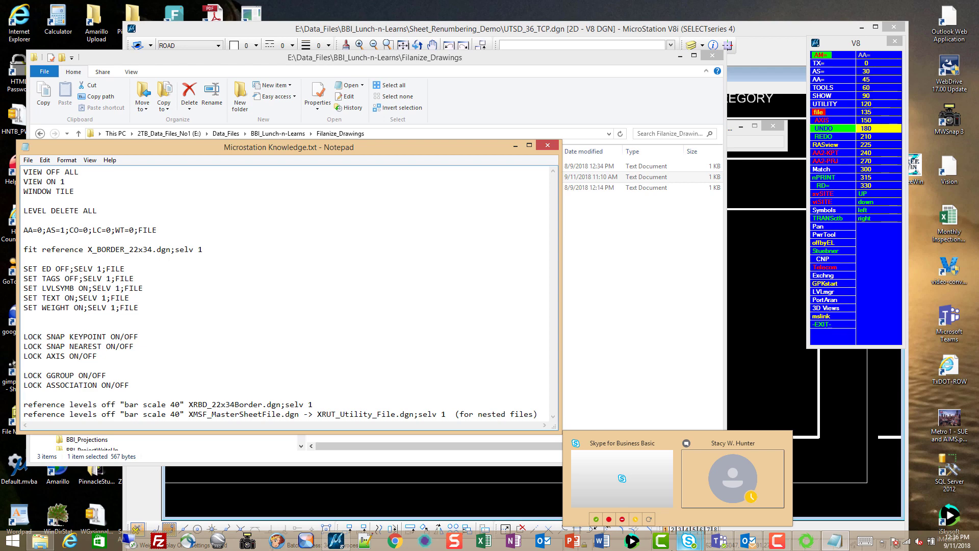
Step: Close the key-in notes and their folder, and exit Batch Process without saving the untitled job
left_click(547, 145)
left_click(712, 55)
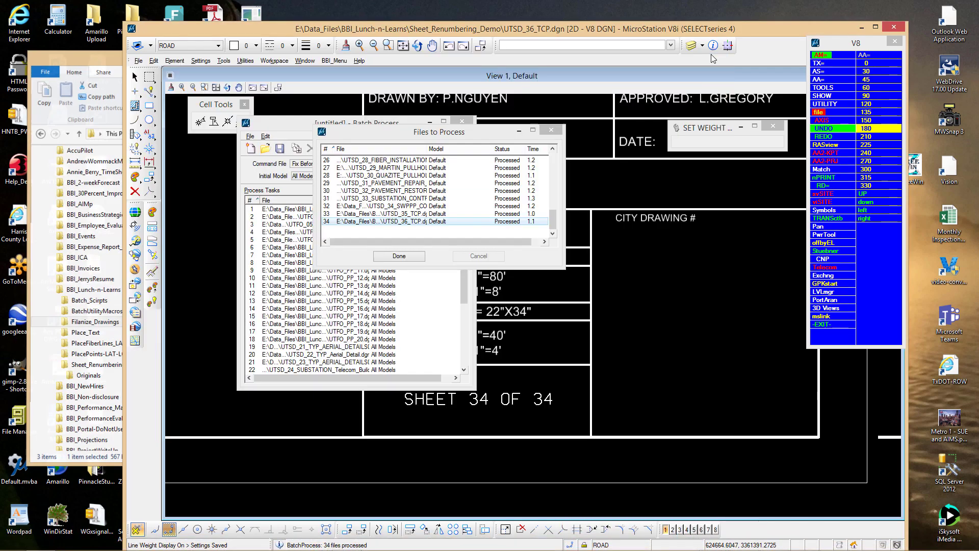
left_click(551, 129)
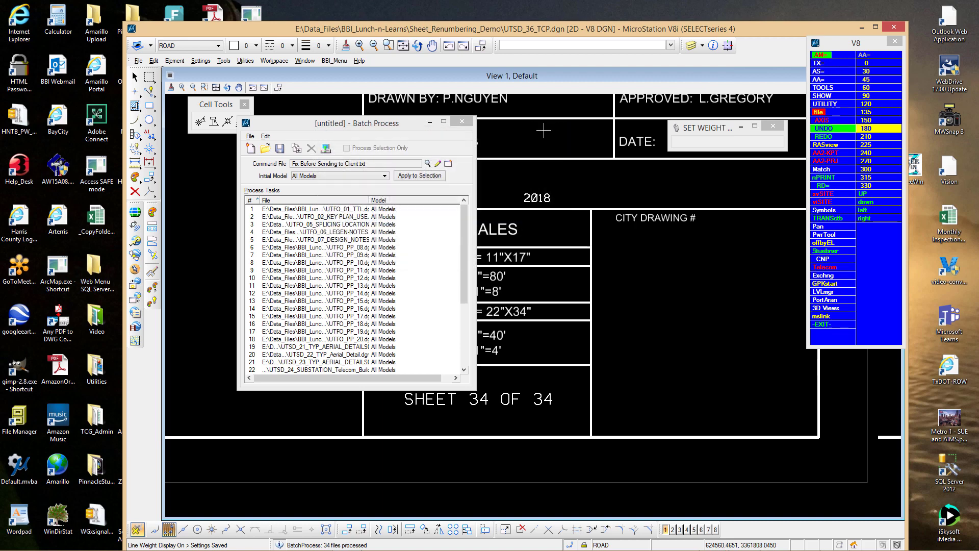
left_click(468, 125)
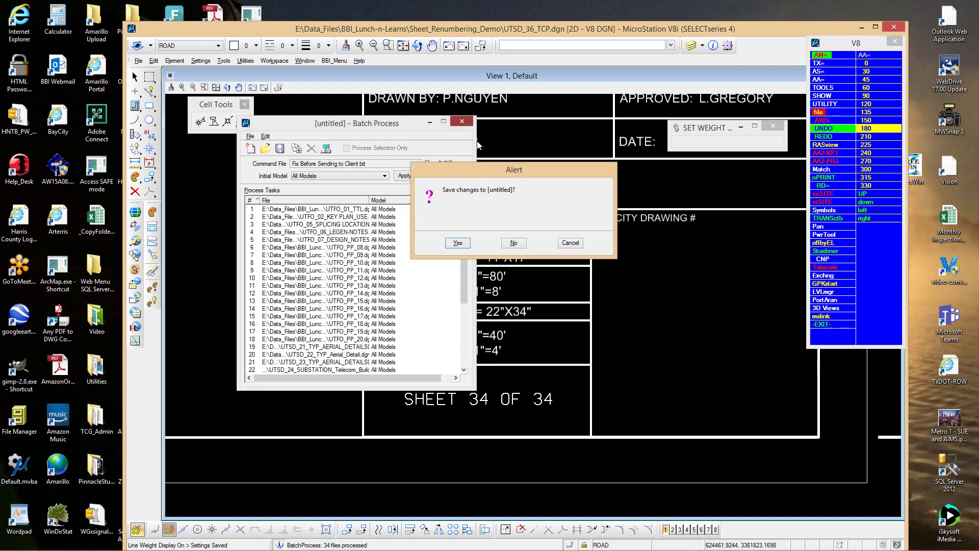
left_click(513, 243)
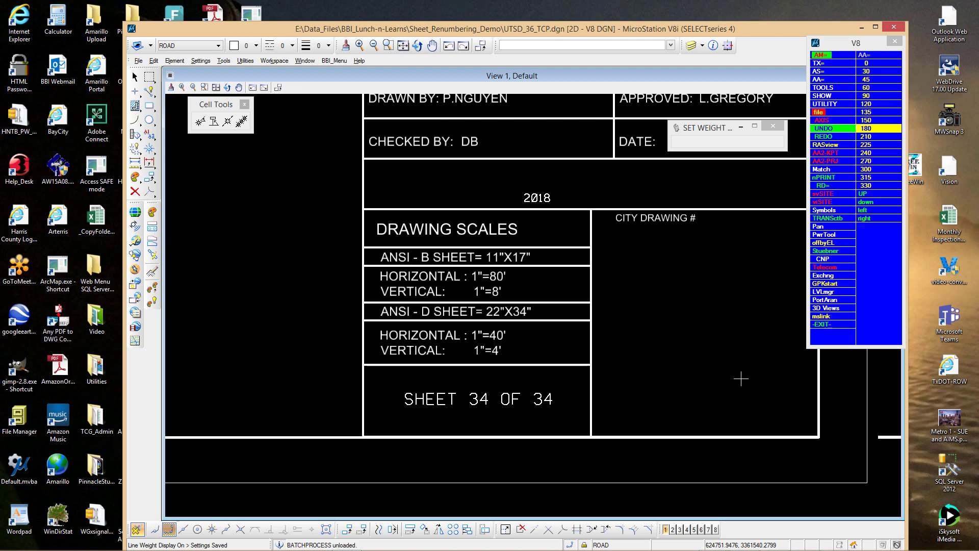
Step: Open UTSD_30_QUAZITE_PULLHOLE.dgn from Sheet_Renumbering_Demo and check the processed sheet
left_click(138, 61)
left_click(153, 82)
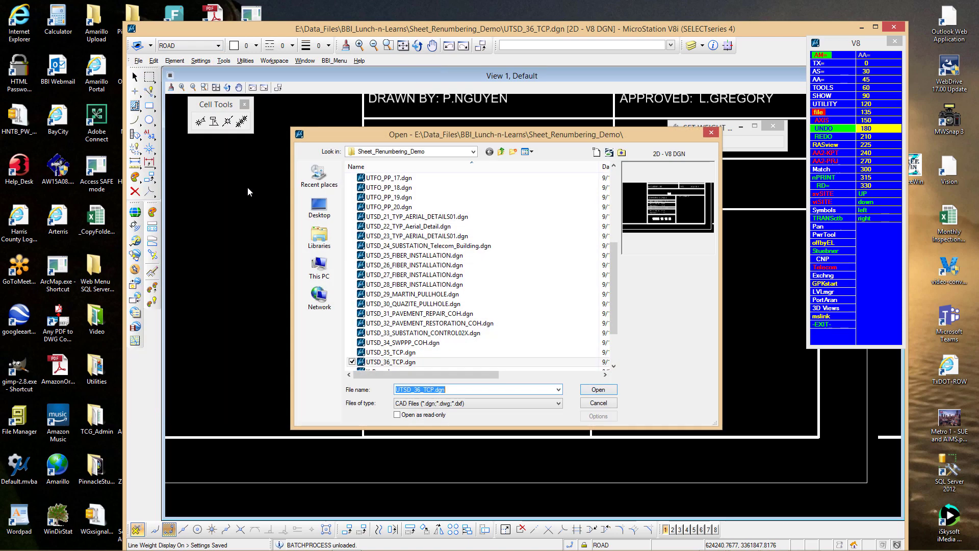
double_click(479, 302)
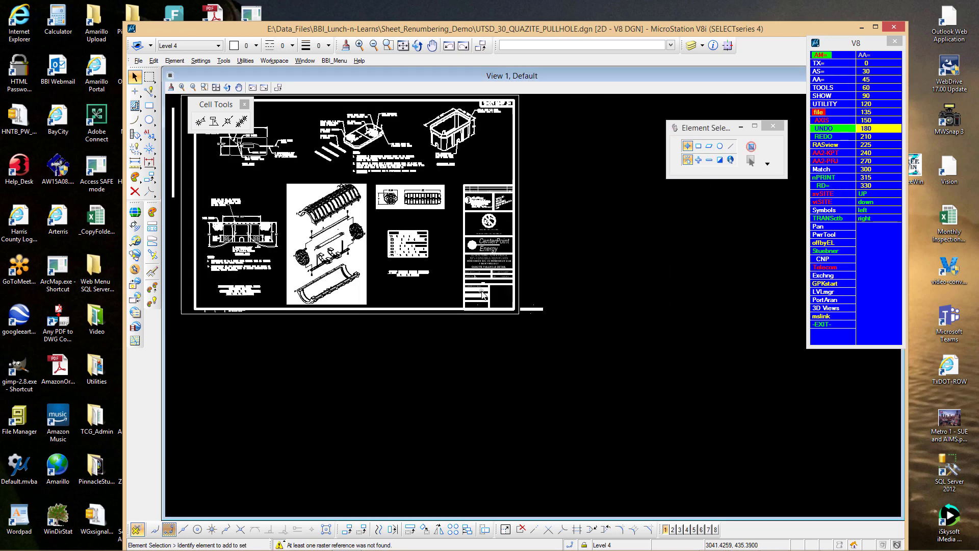
middle_click_drag(434, 217, 493, 296)
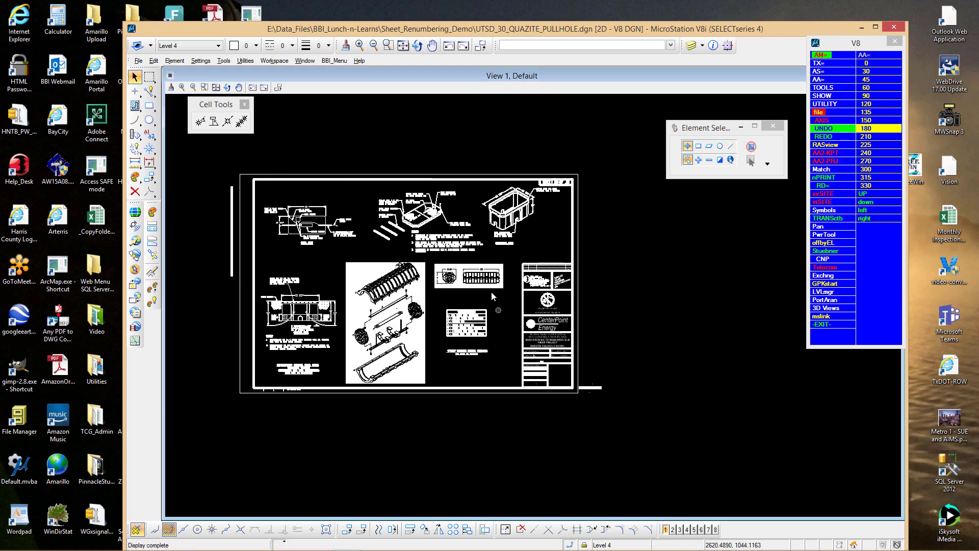
Step: Open UTFO_06_LEGEN-NOTES.dgn and check the whole legend and notes sheet
left_click(138, 61)
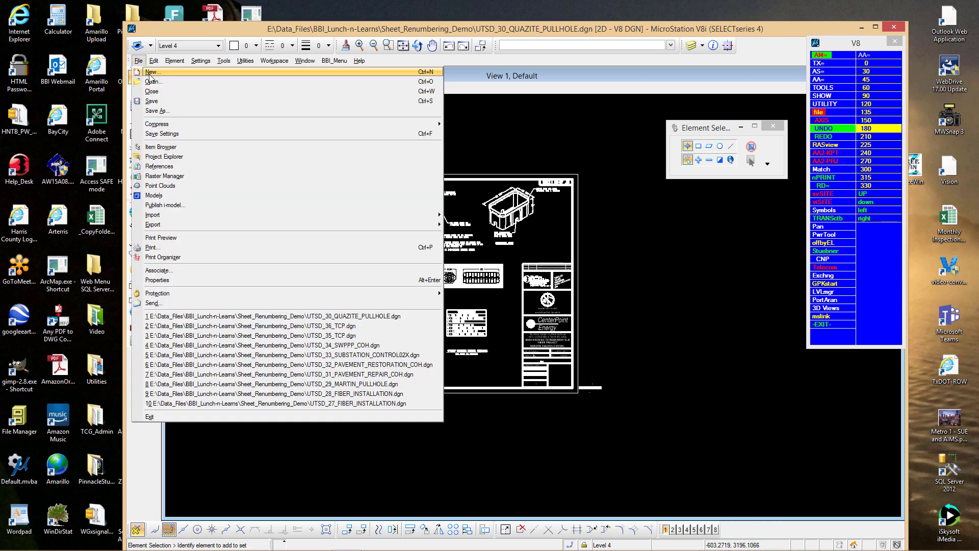
left_click(153, 82)
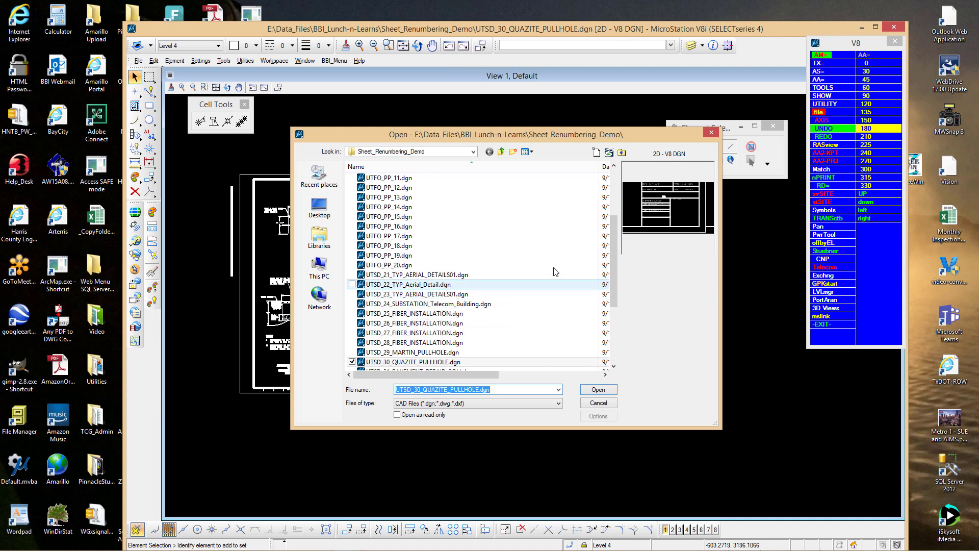
left_click(480, 353)
scroll(482, 326, "up", 4)
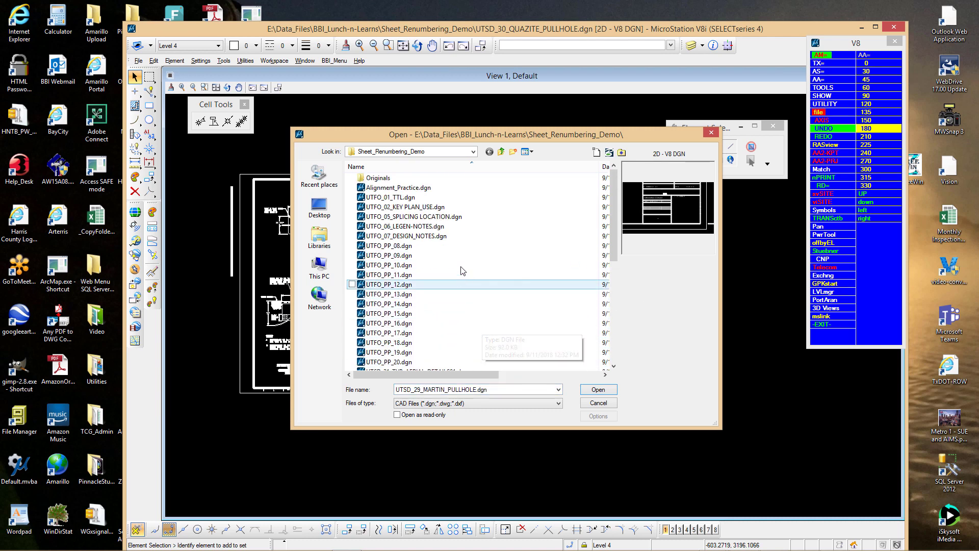
left_click(441, 229)
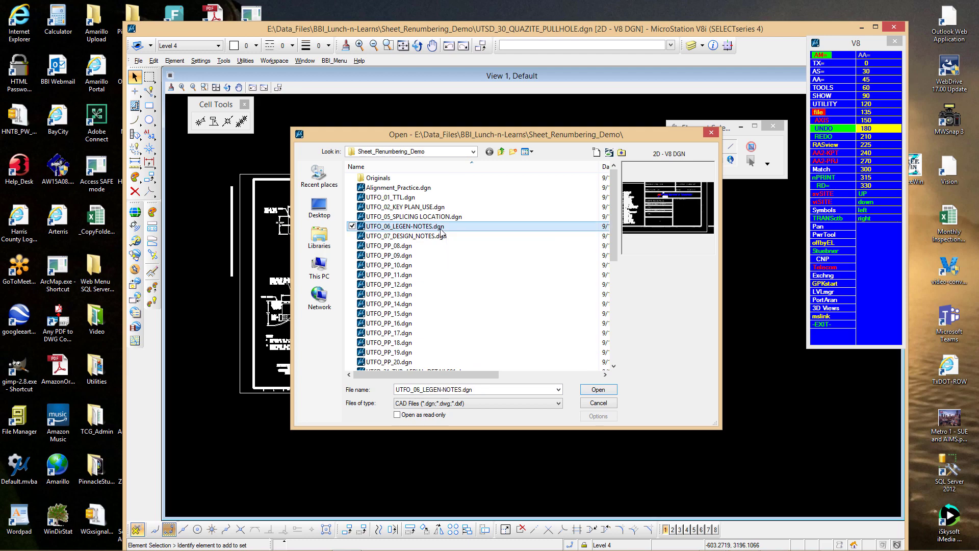
left_click(601, 389)
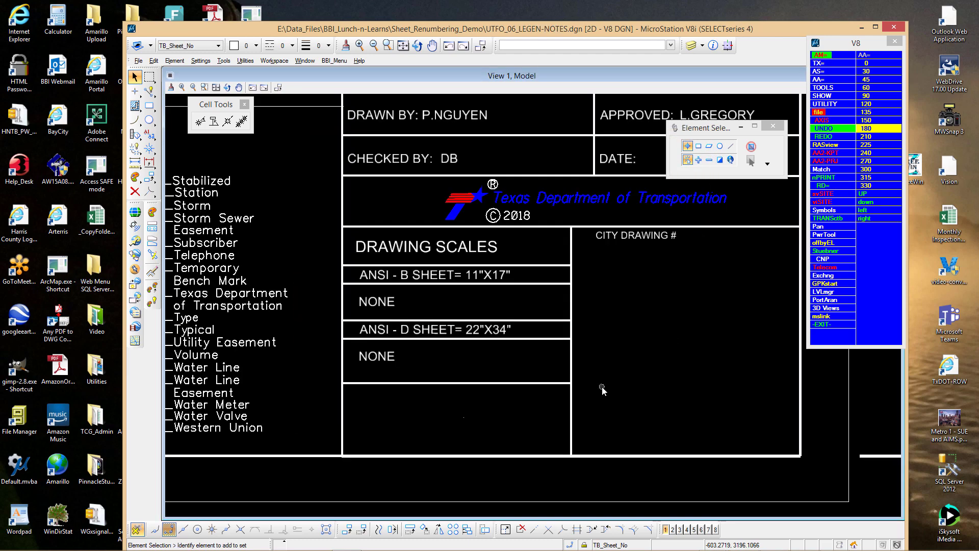
scroll(602, 390, "down", 6)
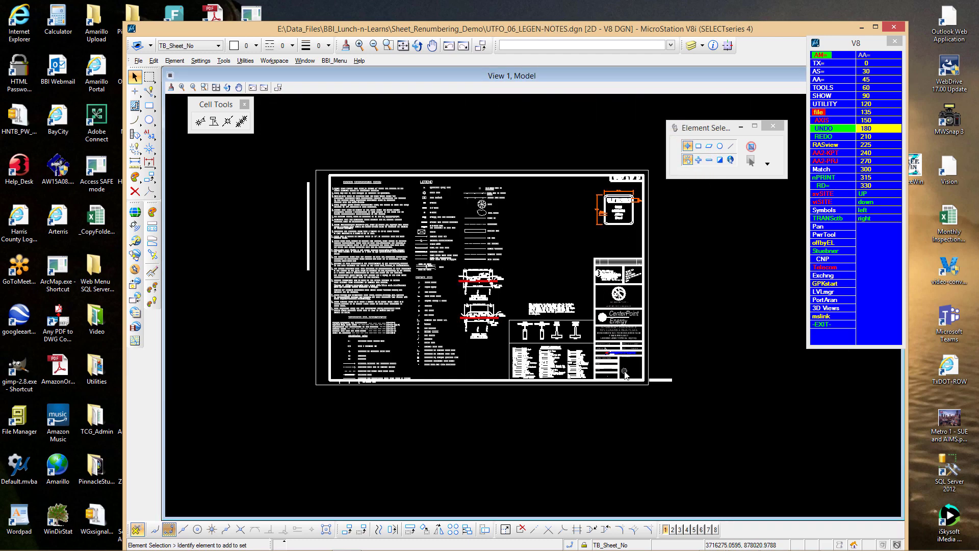
Step: Check the sheet's reference XRBD_22x34_TEO-Border.dgn by switching its display off and on, and close the References dialog
left_click(138, 61)
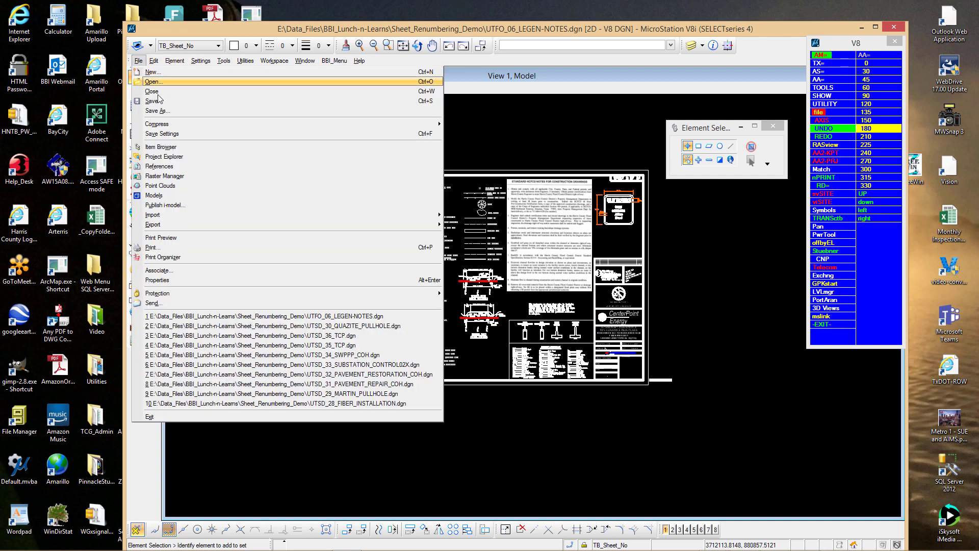
left_click(168, 166)
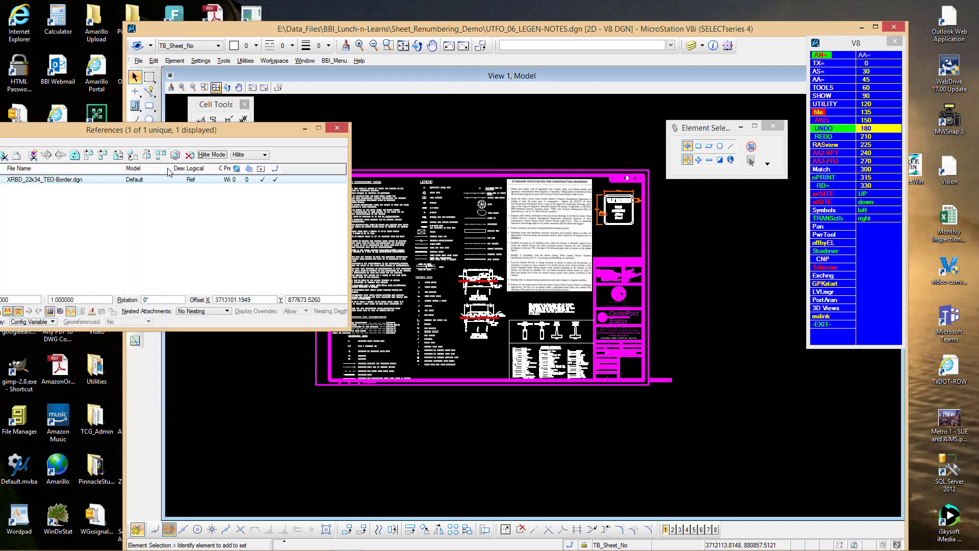
left_click(262, 181)
left_click(262, 181)
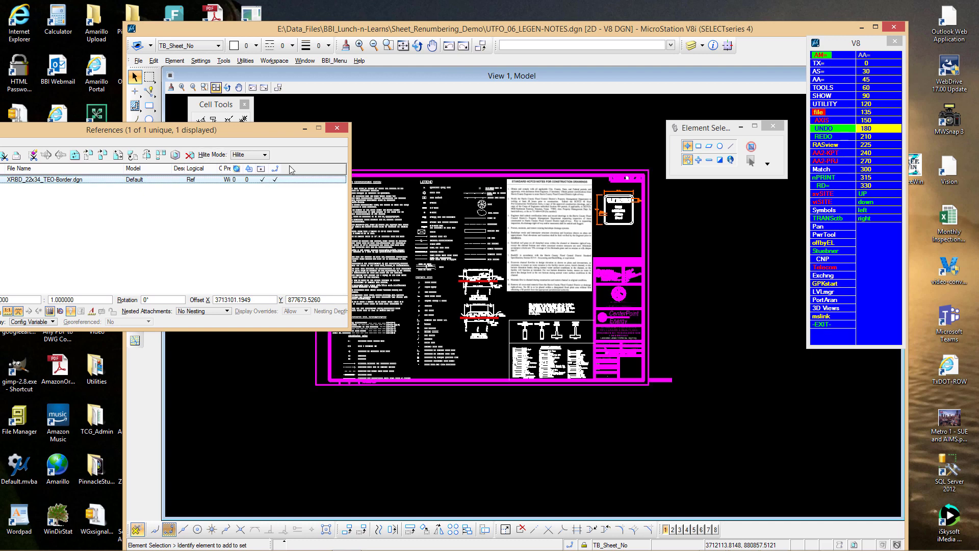
left_click(337, 129)
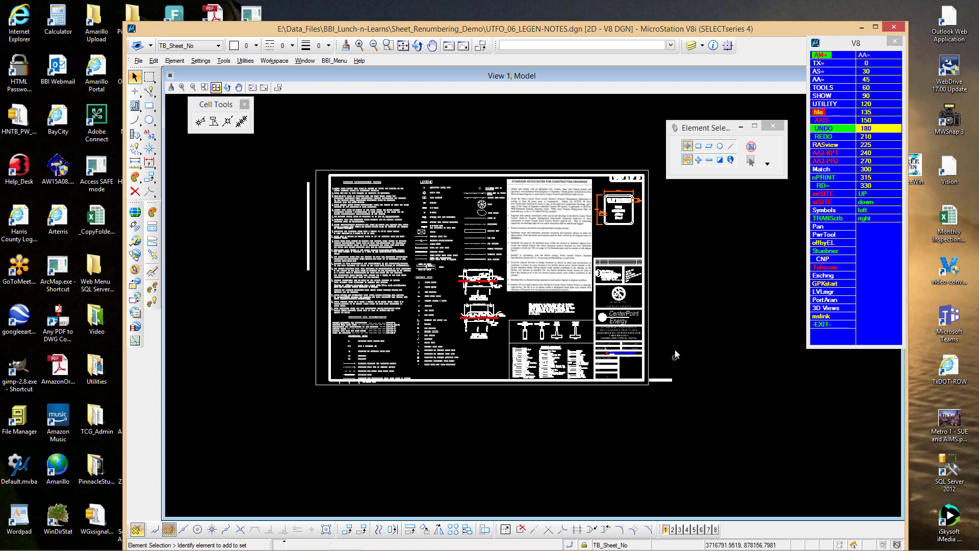
Step: Inspect the title block of the legend and notes sheet up close
scroll(655, 411, "up", 5)
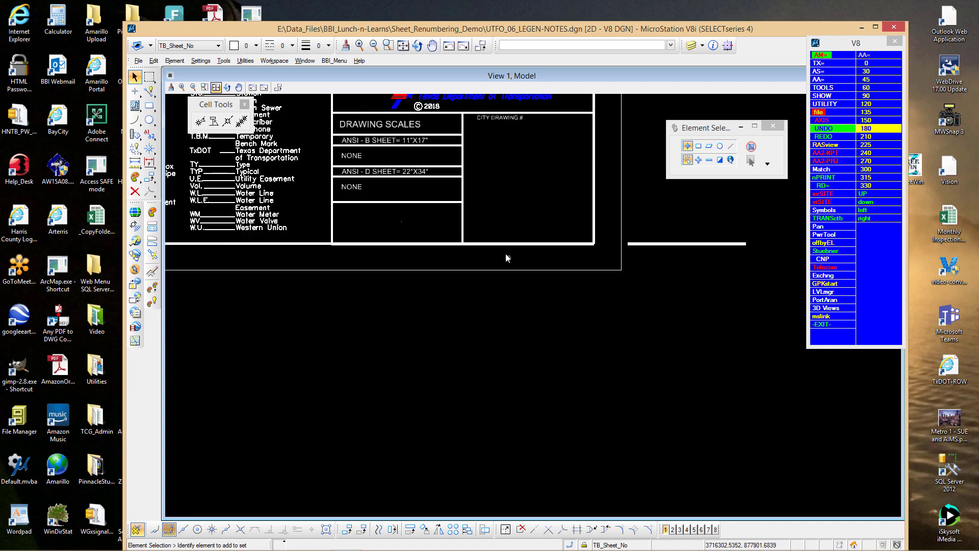
middle_click_drag(506, 253, 531, 432)
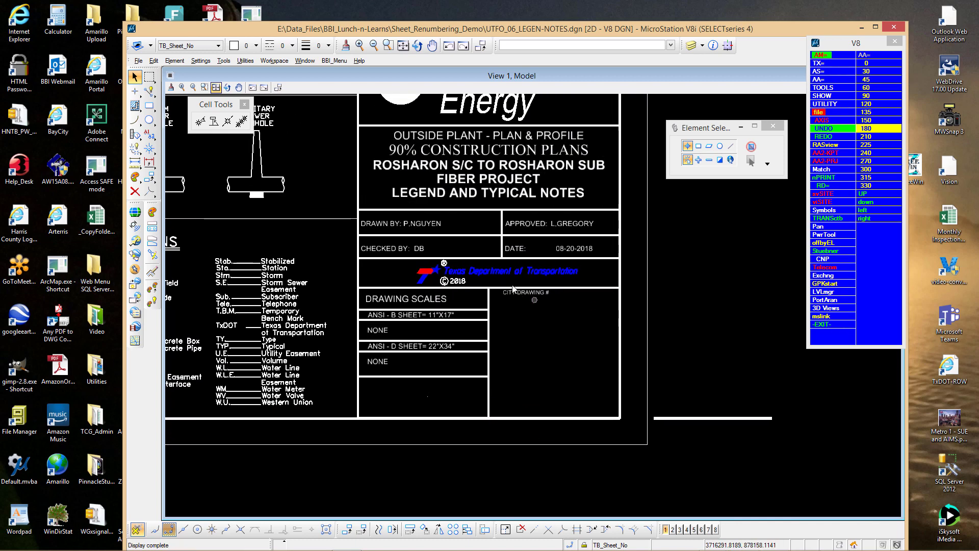
scroll(585, 378, "up", 2)
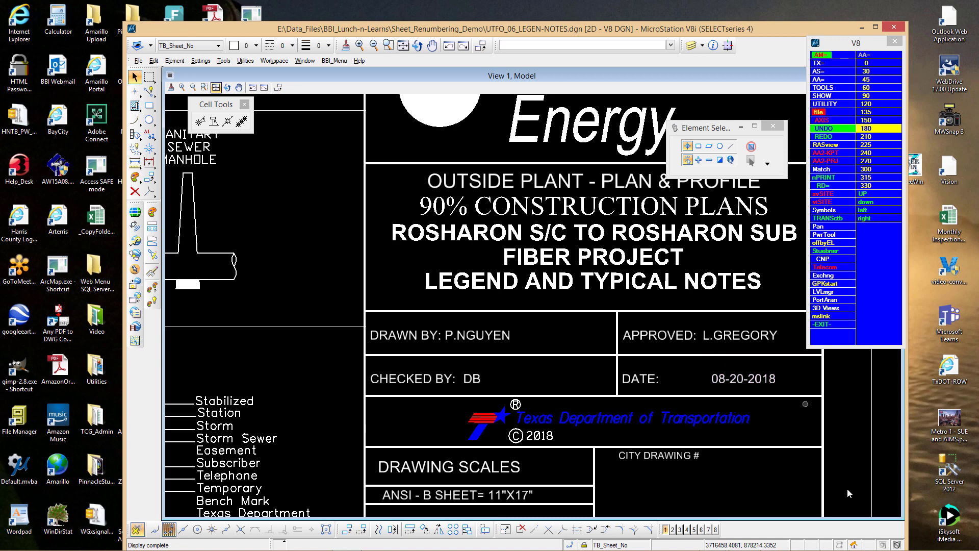
mouse_move(836, 548)
left_click(805, 541)
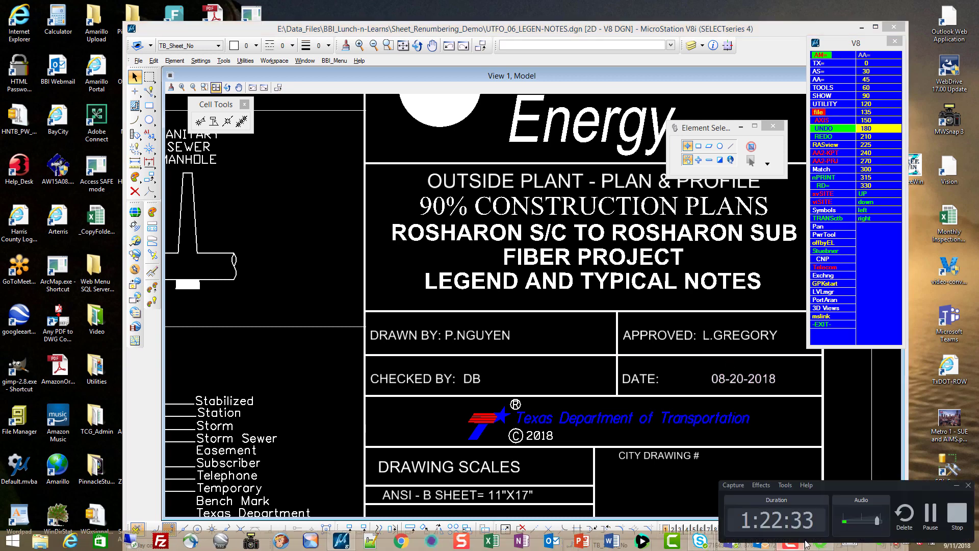